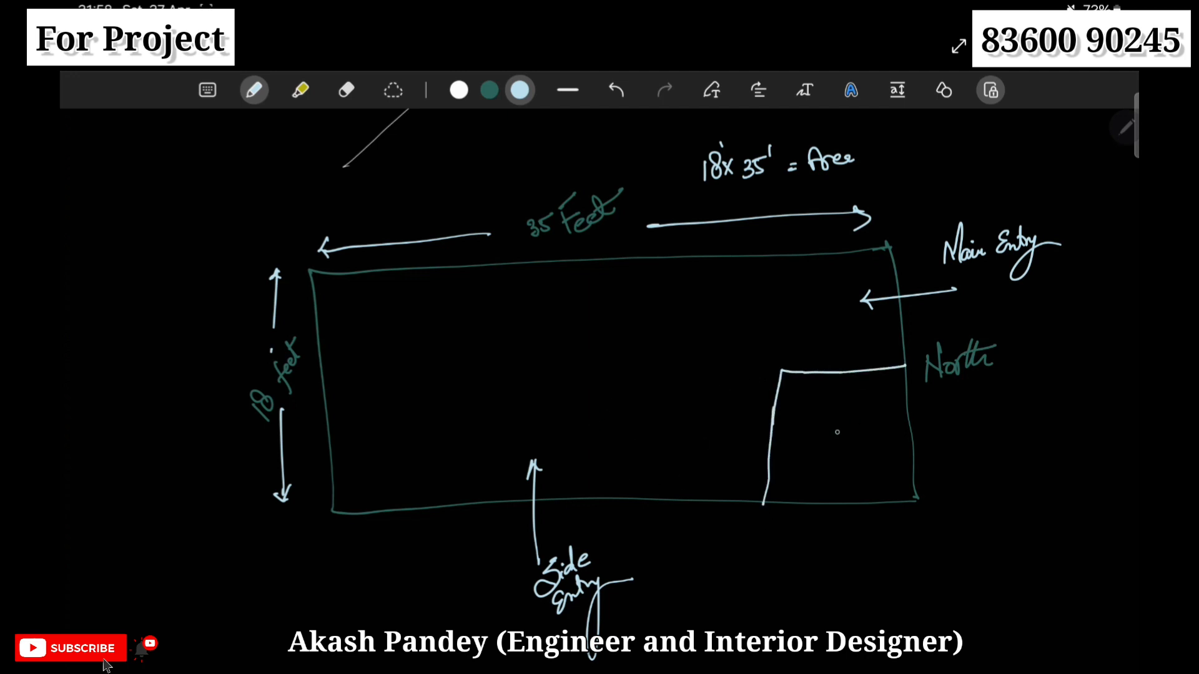
- Draw a second shop room next to the existing one and label the two rooms Shop No. 1 and Shop No 2
{"action": "mouse_move", "coordinate": [783, 406]}
{"action": "left_mouse_down"}
{"action": "mouse_move", "coordinate": [888, 369]}
{"action": "mouse_move", "coordinate": [623, 388]}
{"action": "mouse_move", "coordinate": [620, 502]}
{"action": "left_mouse_up"}
{"action": "left_click_drag", "start_coordinate": [766, 385], "coordinate": [758, 508]}
{"action": "mouse_move", "coordinate": [813, 425]}
{"action": "left_mouse_down"}
{"action": "mouse_move", "coordinate": [805, 448]}
{"action": "mouse_move", "coordinate": [836, 437]}
{"action": "mouse_move", "coordinate": [829, 462]}
{"action": "left_mouse_up"}
{"action": "left_click_drag", "start_coordinate": [853, 427], "coordinate": [851, 445]}
{"action": "left_click_drag", "start_coordinate": [668, 422], "coordinate": [661, 449]}
{"action": "mouse_move", "coordinate": [673, 419]}
{"action": "left_mouse_down"}
{"action": "mouse_move", "coordinate": [693, 459]}
{"action": "mouse_move", "coordinate": [671, 462]}
{"action": "left_mouse_up"}
{"action": "left_click_drag", "start_coordinate": [676, 468], "coordinate": [703, 473]}
{"action": "left_click_drag", "start_coordinate": [851, 444], "coordinate": [875, 429]}
{"action": "left_click_drag", "start_coordinate": [880, 435], "coordinate": [859, 465]}
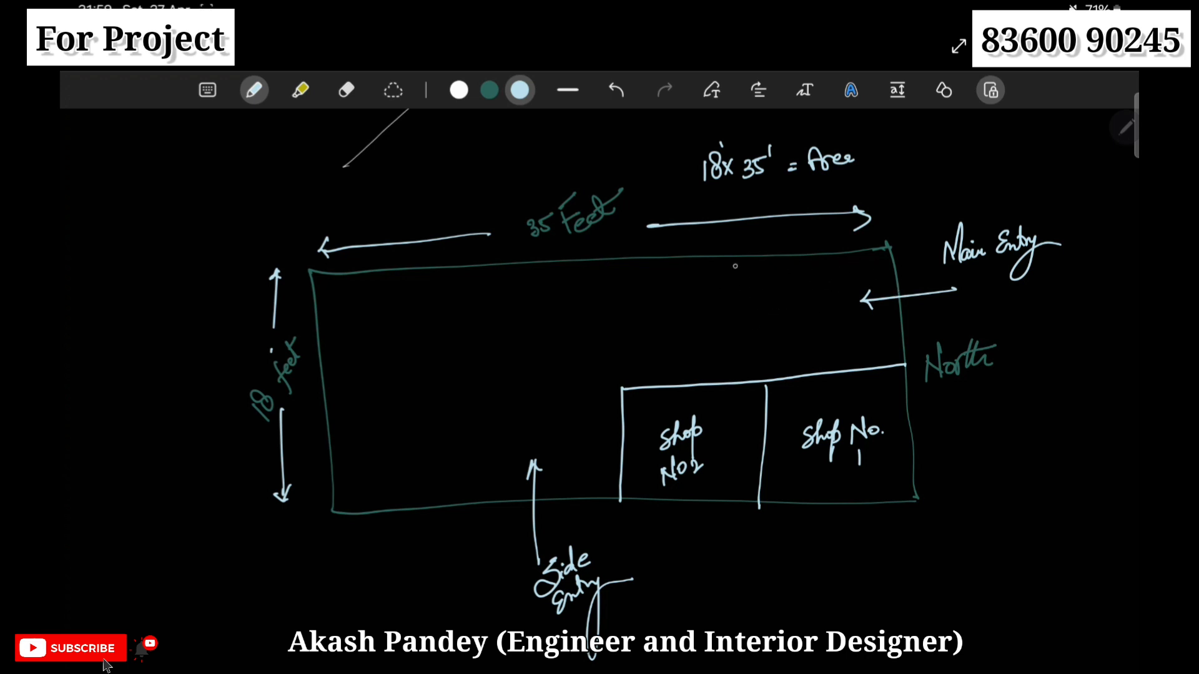
- Sketch an L-shaped staircase with treads and a direction arrow beside the main entry and label it Stair
{"action": "mouse_move", "coordinate": [748, 264]}
{"action": "left_mouse_down"}
{"action": "mouse_move", "coordinate": [751, 287]}
{"action": "mouse_move", "coordinate": [767, 287]}
{"action": "left_mouse_up"}
{"action": "left_click_drag", "start_coordinate": [777, 261], "coordinate": [779, 286]}
{"action": "mouse_move", "coordinate": [794, 259]}
{"action": "left_mouse_down"}
{"action": "mouse_move", "coordinate": [796, 284]}
{"action": "mouse_move", "coordinate": [818, 284]}
{"action": "left_mouse_up"}
{"action": "left_click_drag", "start_coordinate": [833, 255], "coordinate": [837, 287]}
{"action": "left_click_drag", "start_coordinate": [850, 258], "coordinate": [851, 281]}
{"action": "left_click_drag", "start_coordinate": [869, 257], "coordinate": [869, 276]}
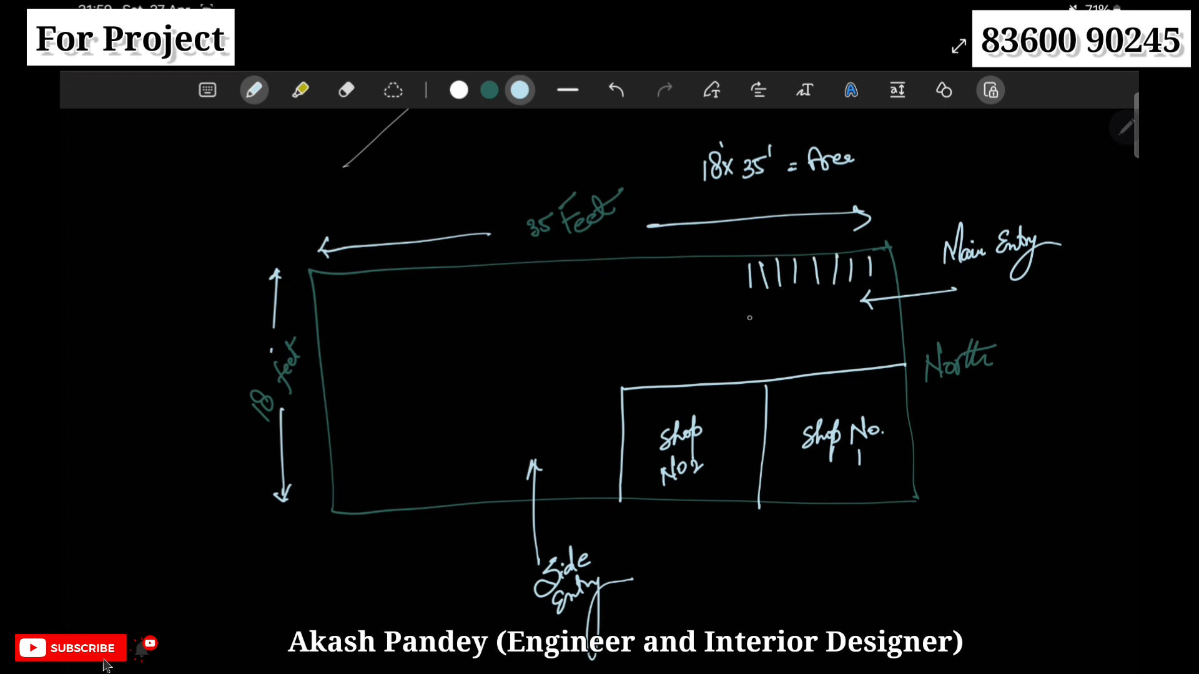
{"action": "left_click_drag", "start_coordinate": [746, 305], "coordinate": [763, 302]}
{"action": "mouse_move", "coordinate": [745, 316]}
{"action": "left_mouse_down"}
{"action": "mouse_move", "coordinate": [757, 324]}
{"action": "mouse_move", "coordinate": [752, 276]}
{"action": "mouse_move", "coordinate": [873, 273]}
{"action": "left_mouse_up"}
{"action": "left_click_drag", "start_coordinate": [768, 286], "coordinate": [734, 339]}
{"action": "left_click_drag", "start_coordinate": [729, 269], "coordinate": [730, 341]}
{"action": "mouse_move", "coordinate": [794, 290]}
{"action": "left_mouse_down"}
{"action": "mouse_move", "coordinate": [785, 315]}
{"action": "mouse_move", "coordinate": [823, 307]}
{"action": "left_mouse_up"}
{"action": "left_click_drag", "start_coordinate": [834, 308], "coordinate": [845, 293]}
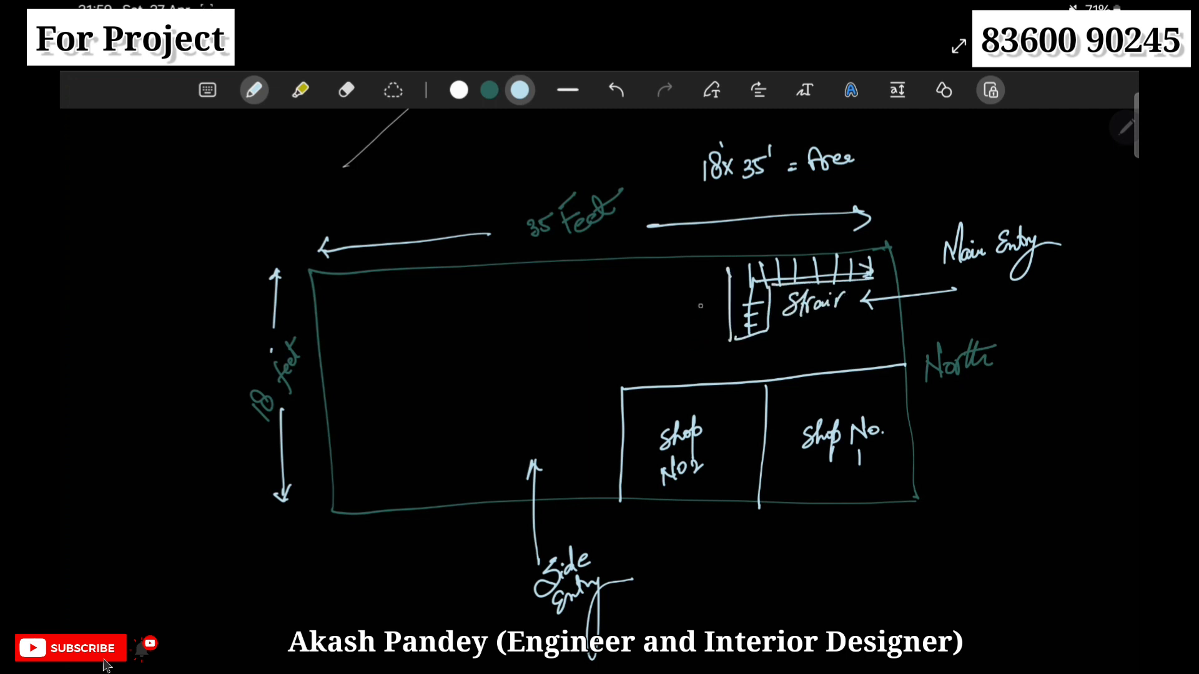
- Add a wall with an entrance arrow labelled Door below the stairs, and label the entry area Porch
{"action": "left_click_drag", "start_coordinate": [729, 336], "coordinate": [730, 378]}
{"action": "mouse_move", "coordinate": [768, 352]}
{"action": "left_mouse_down"}
{"action": "mouse_move", "coordinate": [695, 361]}
{"action": "mouse_move", "coordinate": [705, 373]}
{"action": "left_mouse_up"}
{"action": "left_click_drag", "start_coordinate": [814, 320], "coordinate": [818, 344]}
{"action": "left_click_drag", "start_coordinate": [819, 325], "coordinate": [867, 334]}
{"action": "left_click_drag", "start_coordinate": [738, 359], "coordinate": [774, 365]}
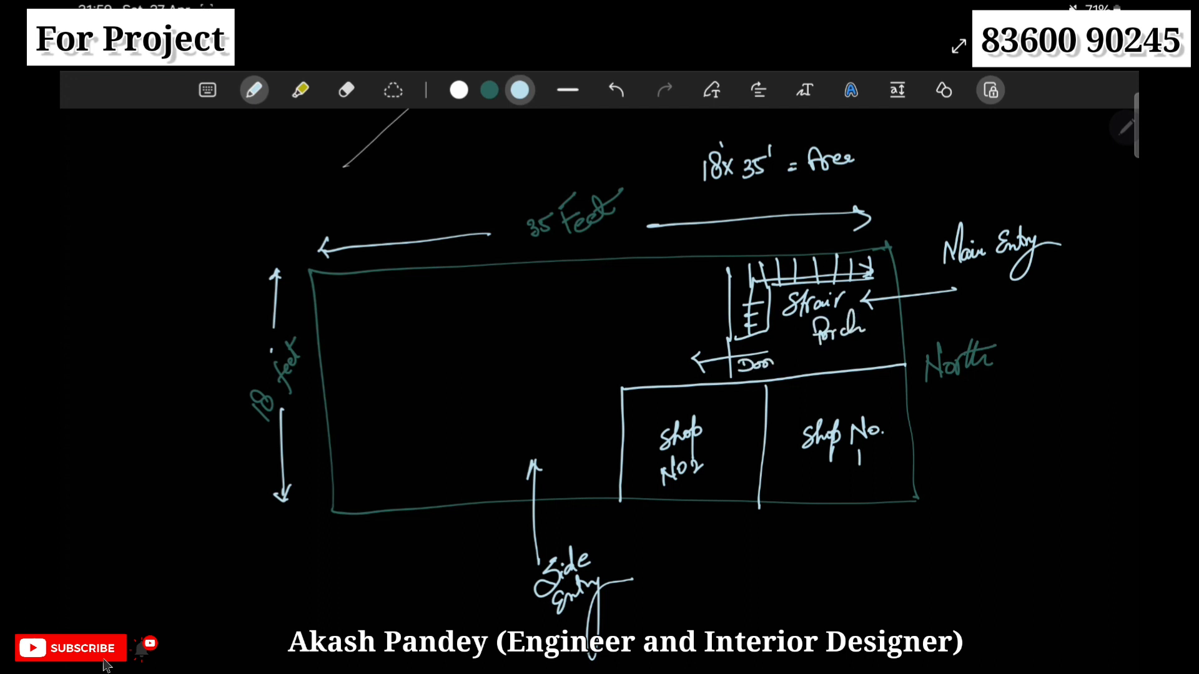
- Draw a room in the plot's lower-left corner and label it Kitchen
{"action": "left_click_drag", "start_coordinate": [321, 398], "coordinate": [484, 492]}
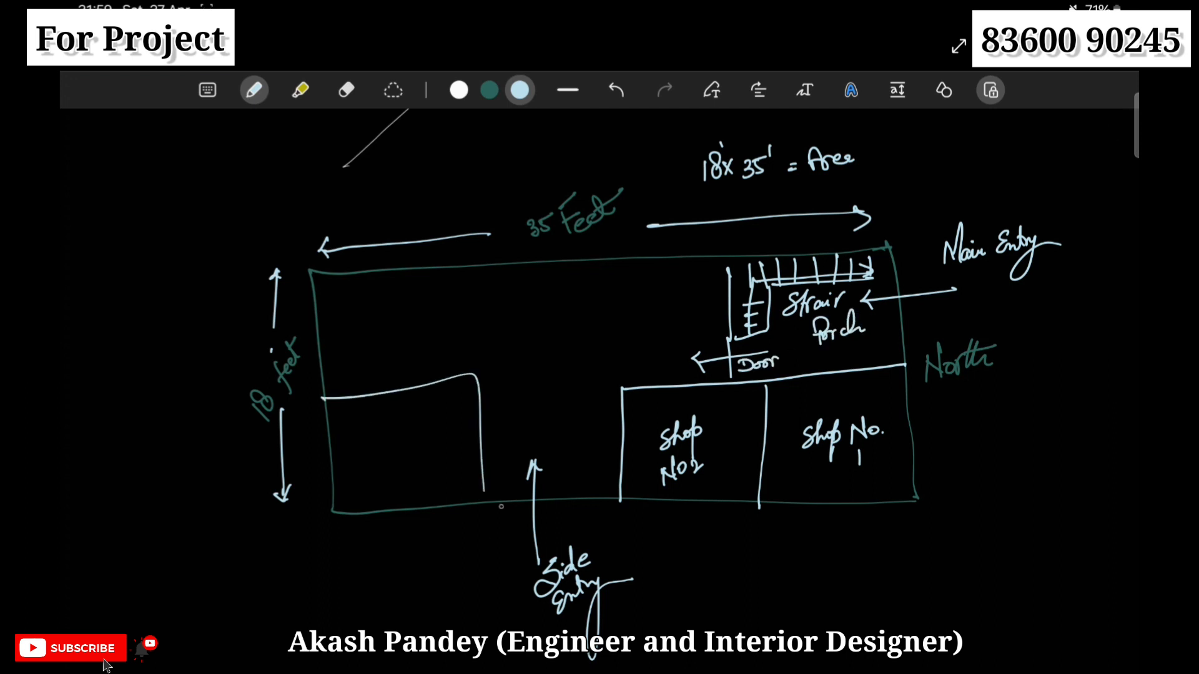
{"action": "mouse_move", "coordinate": [370, 432]}
{"action": "left_mouse_down"}
{"action": "mouse_move", "coordinate": [373, 461]}
{"action": "mouse_move", "coordinate": [407, 447]}
{"action": "left_mouse_up"}
{"action": "mouse_move", "coordinate": [418, 415]}
{"action": "left_mouse_down"}
{"action": "mouse_move", "coordinate": [419, 445]}
{"action": "mouse_move", "coordinate": [430, 440]}
{"action": "left_mouse_up"}
{"action": "left_click_drag", "start_coordinate": [432, 431], "coordinate": [449, 431]}
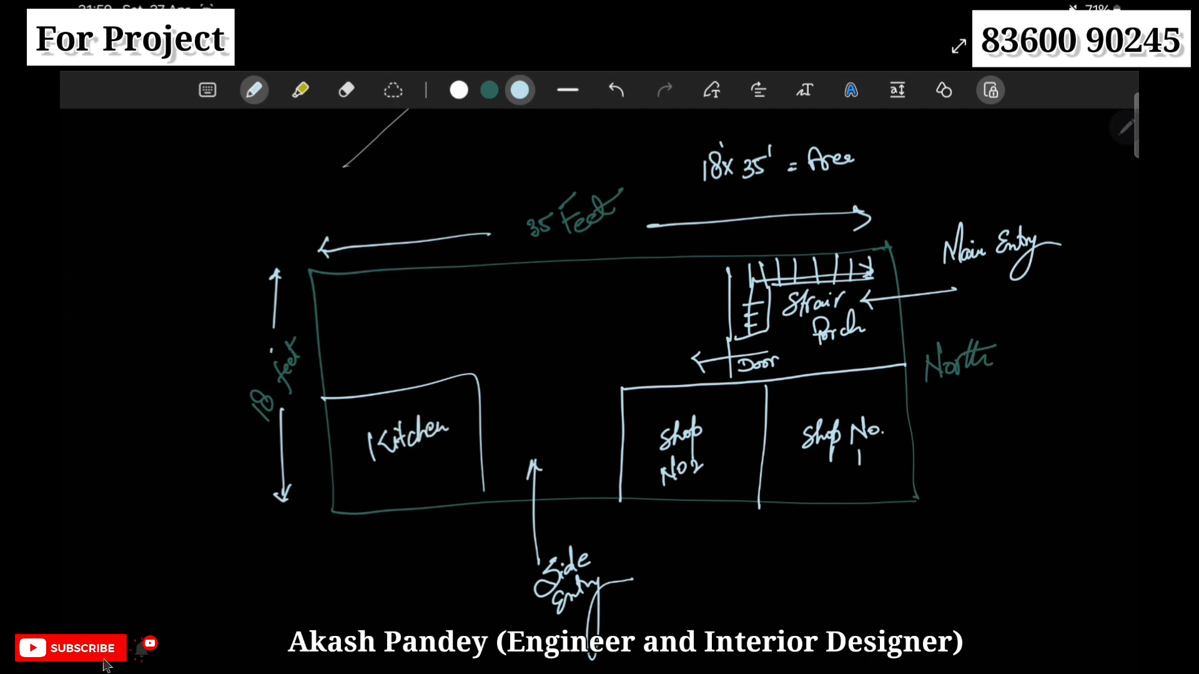
- Label the side of the plot opposite North as South and the side-entry side as East
{"action": "mouse_move", "coordinate": [185, 395]}
{"action": "left_mouse_down"}
{"action": "mouse_move", "coordinate": [186, 438]}
{"action": "mouse_move", "coordinate": [231, 395]}
{"action": "left_mouse_up"}
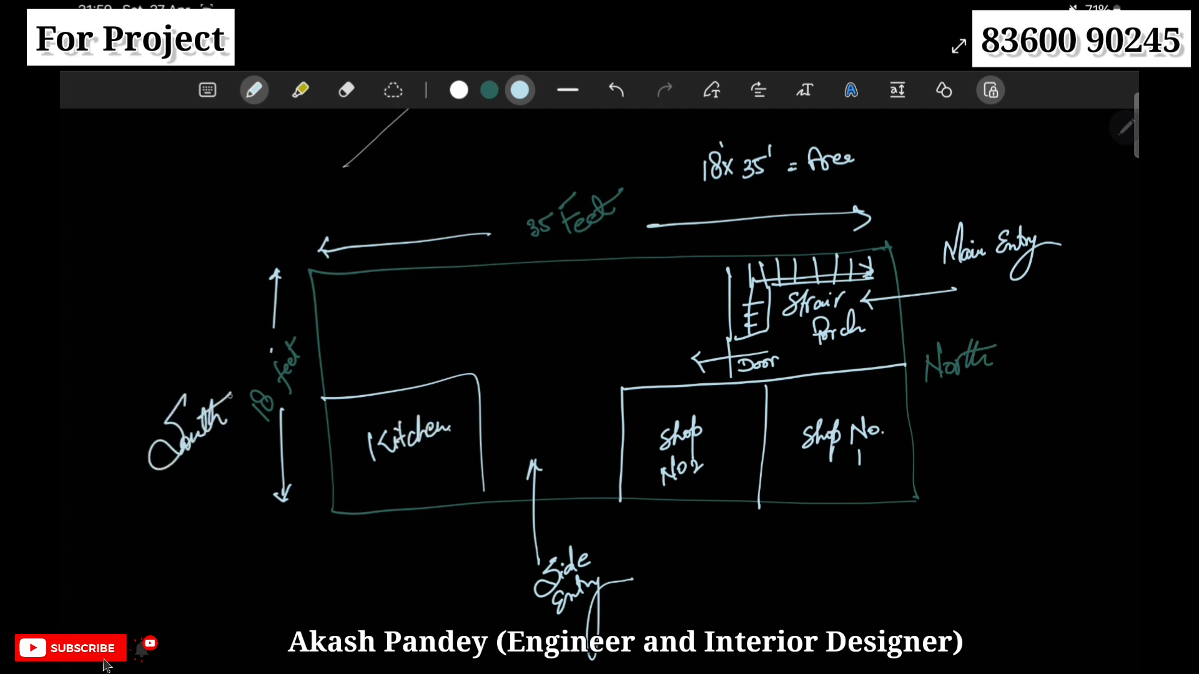
{"action": "mouse_move", "coordinate": [695, 552]}
{"action": "left_mouse_down"}
{"action": "mouse_move", "coordinate": [698, 578]}
{"action": "mouse_move", "coordinate": [714, 565]}
{"action": "left_mouse_up"}
{"action": "mouse_move", "coordinate": [728, 539]}
{"action": "left_mouse_down"}
{"action": "mouse_move", "coordinate": [731, 569]}
{"action": "mouse_move", "coordinate": [762, 528]}
{"action": "left_mouse_up"}
- Add white width arrows below both shops and label each one 10'
{"action": "left_click", "coordinate": [459, 90]}
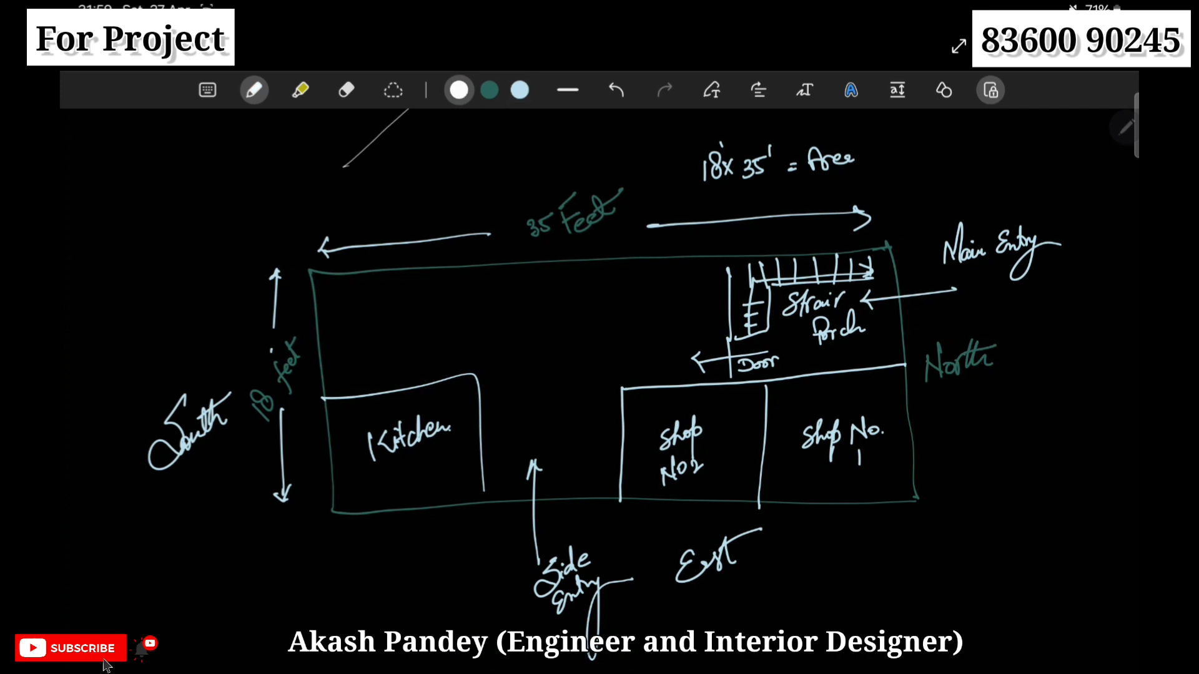
{"action": "mouse_move", "coordinate": [636, 503]}
{"action": "left_mouse_down"}
{"action": "mouse_move", "coordinate": [636, 523]}
{"action": "mouse_move", "coordinate": [747, 507]}
{"action": "left_mouse_up"}
{"action": "mouse_move", "coordinate": [735, 502]}
{"action": "left_mouse_down"}
{"action": "mouse_move", "coordinate": [737, 517]}
{"action": "mouse_move", "coordinate": [668, 535]}
{"action": "left_mouse_up"}
{"action": "left_click_drag", "start_coordinate": [680, 521], "coordinate": [689, 523]}
{"action": "mouse_move", "coordinate": [777, 508]}
{"action": "left_mouse_down"}
{"action": "mouse_move", "coordinate": [769, 515]}
{"action": "mouse_move", "coordinate": [897, 513]}
{"action": "mouse_move", "coordinate": [890, 525]}
{"action": "left_mouse_up"}
{"action": "mouse_move", "coordinate": [812, 526]}
{"action": "left_mouse_down"}
{"action": "mouse_move", "coordinate": [816, 541]}
{"action": "mouse_move", "coordinate": [823, 531]}
{"action": "left_mouse_up"}
{"action": "left_click_drag", "start_coordinate": [841, 522], "coordinate": [837, 531]}
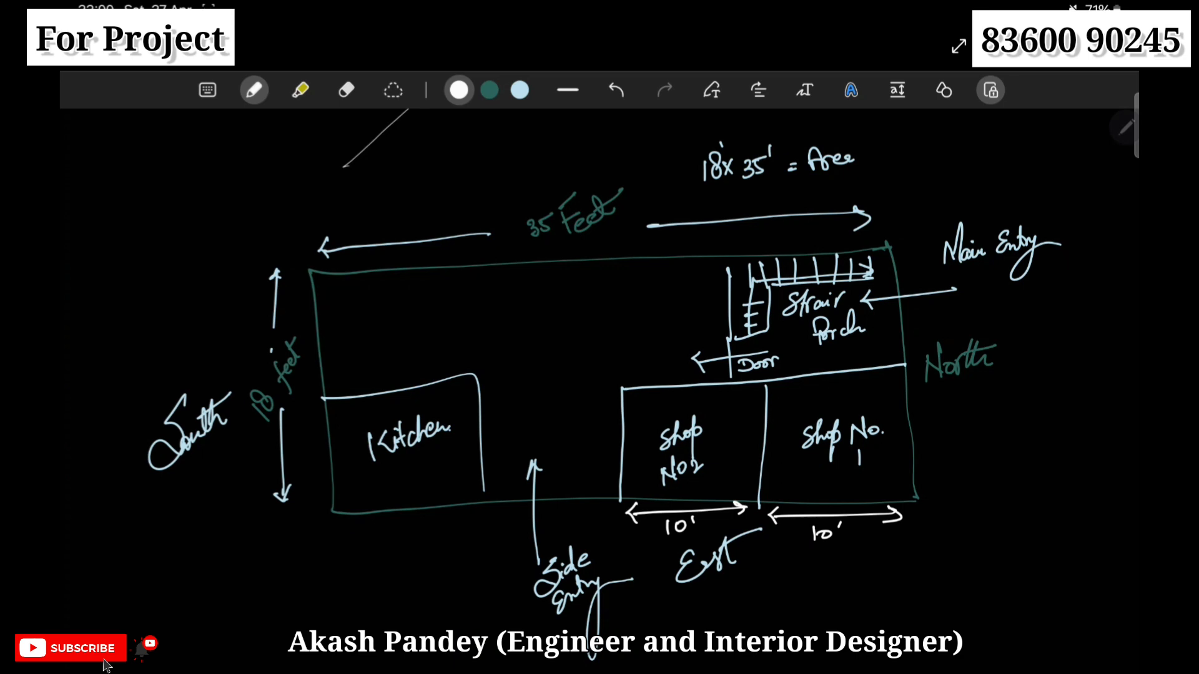
- Add a width arrow below the kitchen and label it 8'
{"action": "mouse_move", "coordinate": [345, 522]}
{"action": "left_mouse_down"}
{"action": "mouse_move", "coordinate": [345, 544]}
{"action": "mouse_move", "coordinate": [482, 527]}
{"action": "left_mouse_up"}
{"action": "left_click_drag", "start_coordinate": [469, 522], "coordinate": [472, 536]}
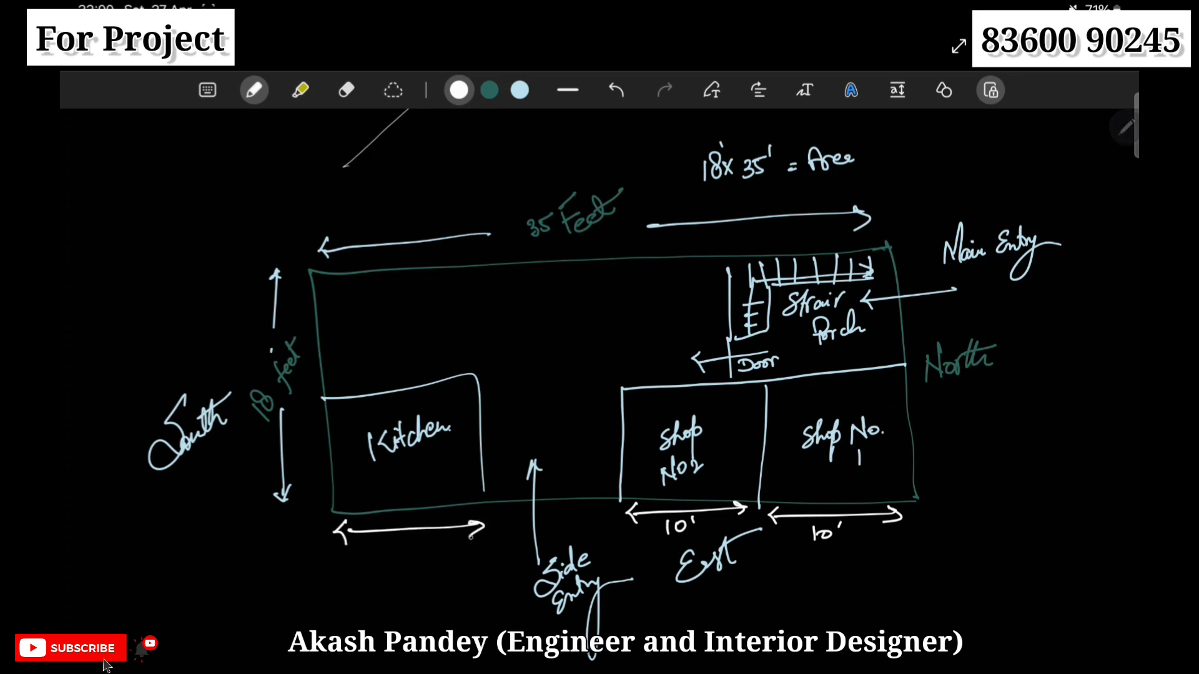
{"action": "left_click_drag", "start_coordinate": [399, 540], "coordinate": [397, 558]}
{"action": "mouse_move", "coordinate": [406, 544]}
{"action": "left_mouse_down"}
{"action": "mouse_move", "coordinate": [410, 560]}
{"action": "mouse_move", "coordinate": [419, 550]}
{"action": "left_mouse_up"}
- Add a width arrow across the side entry gap between kitchen and Shop No 2, labelled 5.5'
{"action": "left_click_drag", "start_coordinate": [497, 476], "coordinate": [490, 490]}
{"action": "left_click_drag", "start_coordinate": [491, 485], "coordinate": [609, 479]}
{"action": "mouse_move", "coordinate": [601, 473]}
{"action": "left_mouse_down"}
{"action": "mouse_move", "coordinate": [609, 483]}
{"action": "mouse_move", "coordinate": [565, 465]}
{"action": "mouse_move", "coordinate": [577, 438]}
{"action": "mouse_move", "coordinate": [551, 474]}
{"action": "left_mouse_up"}
{"action": "left_click_drag", "start_coordinate": [554, 460], "coordinate": [562, 456]}
{"action": "left_click_drag", "start_coordinate": [572, 445], "coordinate": [565, 476]}
{"action": "left_click_drag", "start_coordinate": [563, 460], "coordinate": [572, 458]}
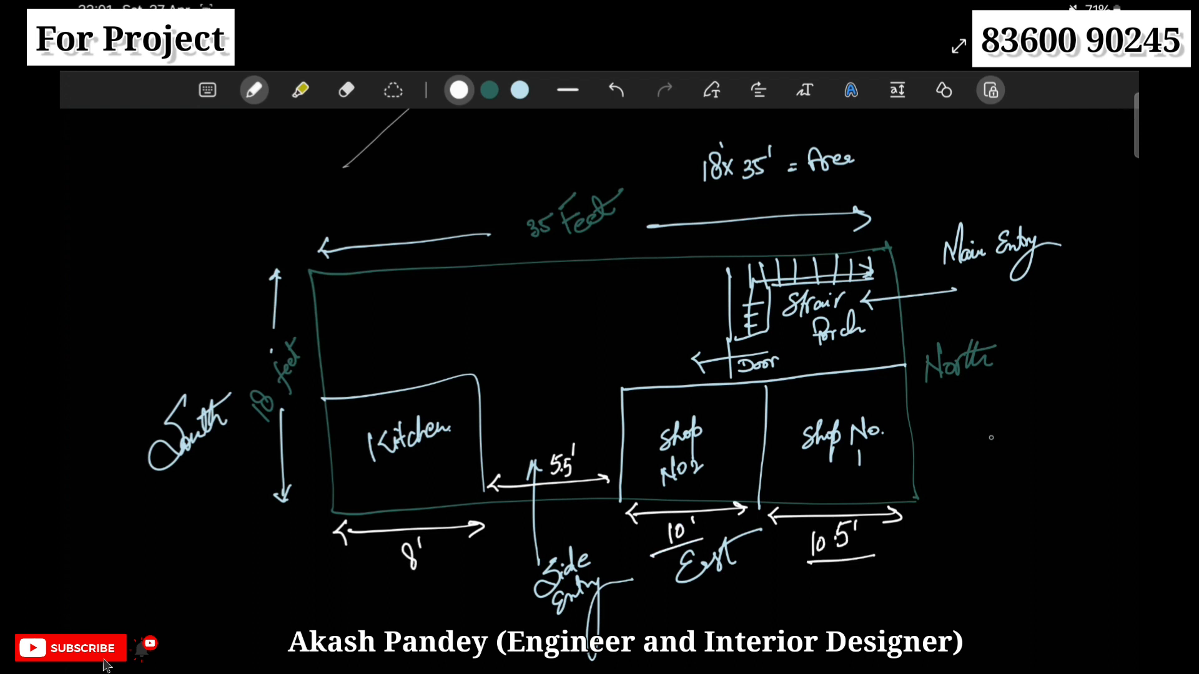
- Write the widths 10, 10.5, 5.5 and 8 as a column beside the plan with a sum line underneath
{"action": "left_click_drag", "start_coordinate": [992, 430], "coordinate": [993, 452]}
{"action": "left_click_drag", "start_coordinate": [1009, 431], "coordinate": [994, 484]}
{"action": "left_click_drag", "start_coordinate": [1010, 459], "coordinate": [1007, 477]}
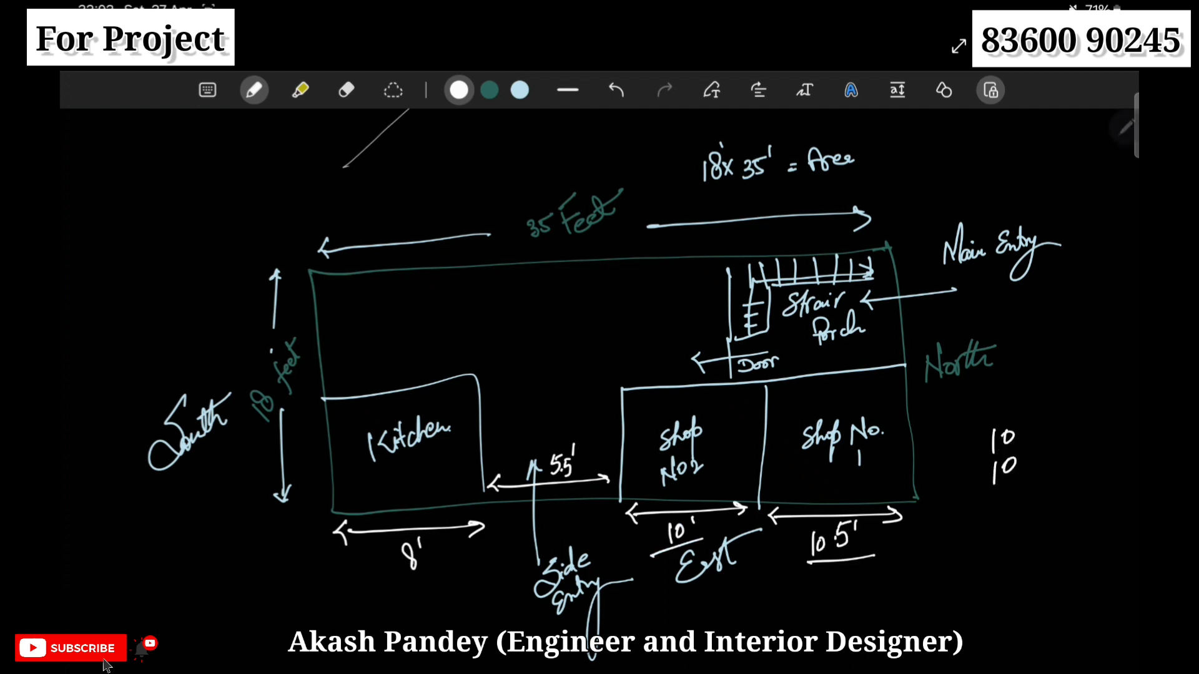
{"action": "left_click", "coordinate": [1024, 473]}
{"action": "mouse_move", "coordinate": [1067, 442]}
{"action": "left_mouse_down"}
{"action": "mouse_move", "coordinate": [1017, 515]}
{"action": "mouse_move", "coordinate": [1032, 481]}
{"action": "left_mouse_up"}
{"action": "left_click", "coordinate": [1039, 493]}
{"action": "left_click_drag", "start_coordinate": [1072, 473], "coordinate": [1034, 523]}
{"action": "left_click_drag", "start_coordinate": [990, 594], "coordinate": [1138, 536]}
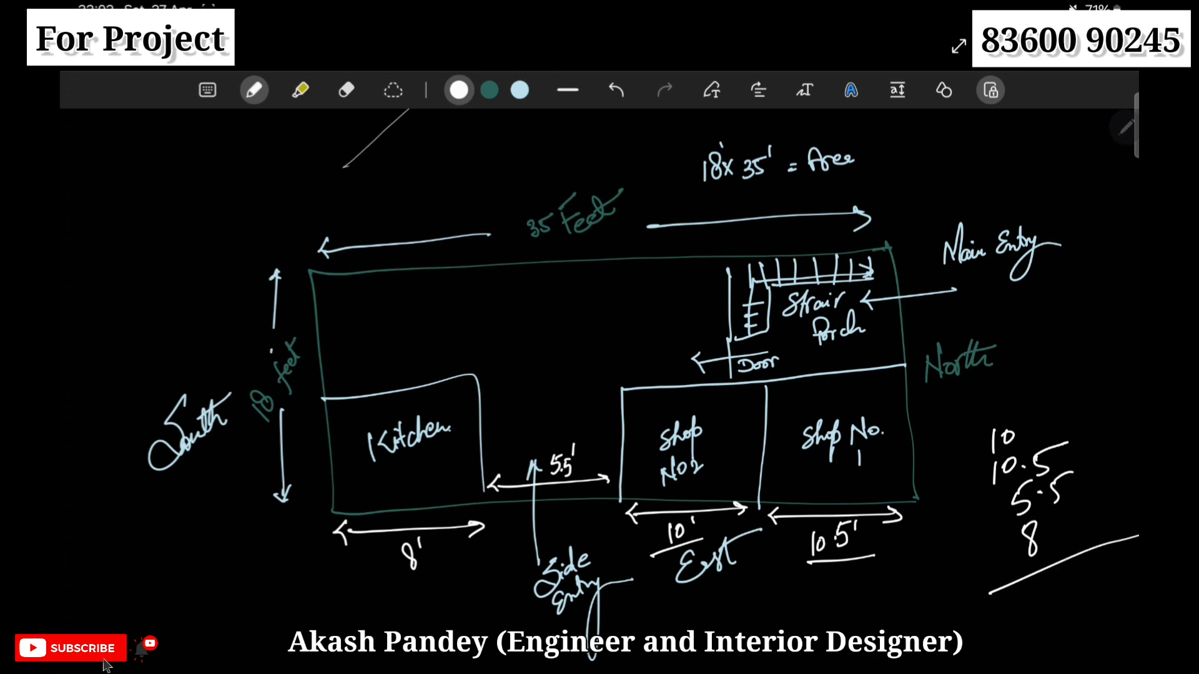
- Correct the widths to 11' for Shop No 2, 6' for the side entry and 10' for Shop No. 1, clearing the sum column
{"action": "mouse_move", "coordinate": [686, 530]}
{"action": "left_mouse_down"}
{"action": "mouse_move", "coordinate": [670, 532]}
{"action": "mouse_move", "coordinate": [677, 542]}
{"action": "left_mouse_up"}
{"action": "left_click_drag", "start_coordinate": [682, 519], "coordinate": [684, 539]}
{"action": "left_click_drag", "start_coordinate": [1022, 433], "coordinate": [1007, 445]}
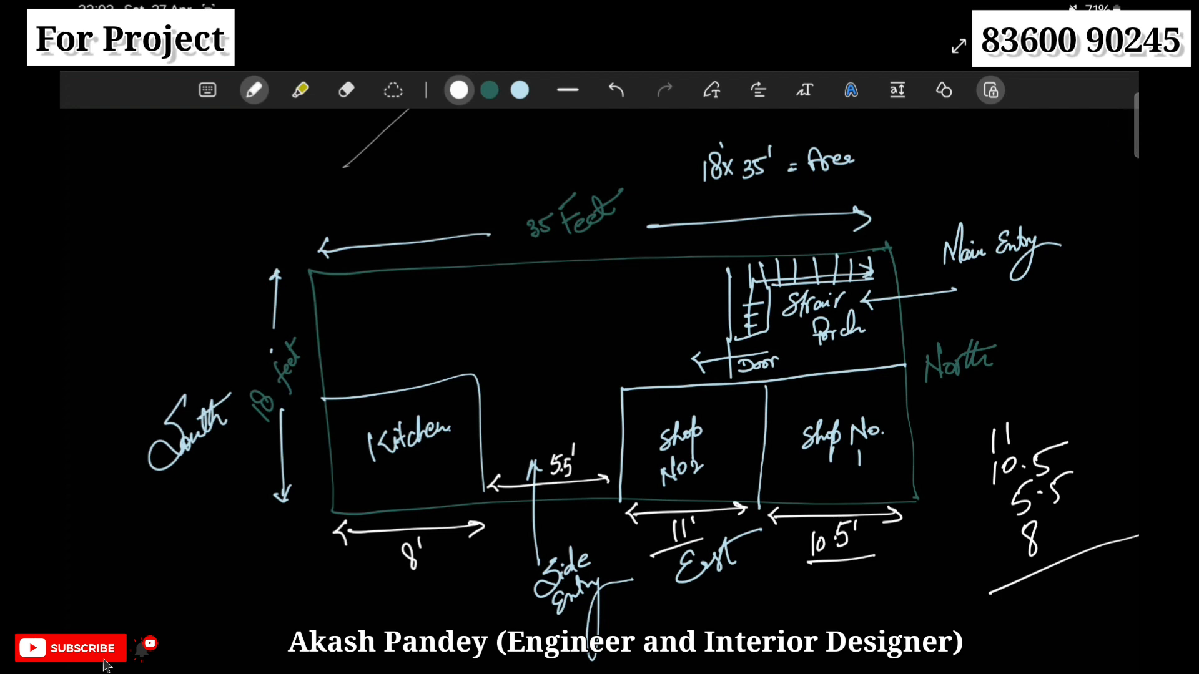
{"action": "mouse_move", "coordinate": [568, 465]}
{"action": "left_mouse_down"}
{"action": "mouse_move", "coordinate": [554, 466]}
{"action": "mouse_move", "coordinate": [565, 455]}
{"action": "left_mouse_up"}
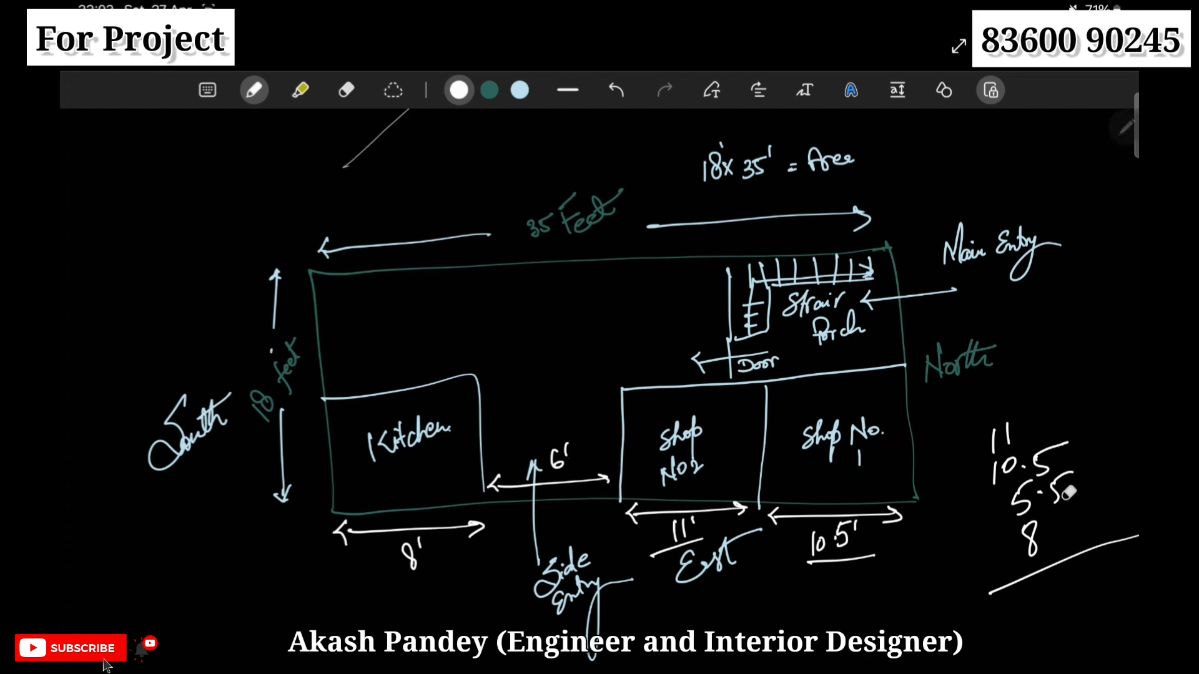
{"action": "mouse_move", "coordinate": [1002, 431]}
{"action": "left_mouse_down"}
{"action": "mouse_move", "coordinate": [1041, 529]}
{"action": "mouse_move", "coordinate": [1104, 548]}
{"action": "mouse_move", "coordinate": [1041, 572]}
{"action": "left_mouse_up"}
{"action": "mouse_move", "coordinate": [813, 538]}
{"action": "left_mouse_down"}
{"action": "mouse_move", "coordinate": [840, 534]}
{"action": "mouse_move", "coordinate": [816, 554]}
{"action": "mouse_move", "coordinate": [829, 528]}
{"action": "mouse_move", "coordinate": [839, 534]}
{"action": "left_mouse_up"}
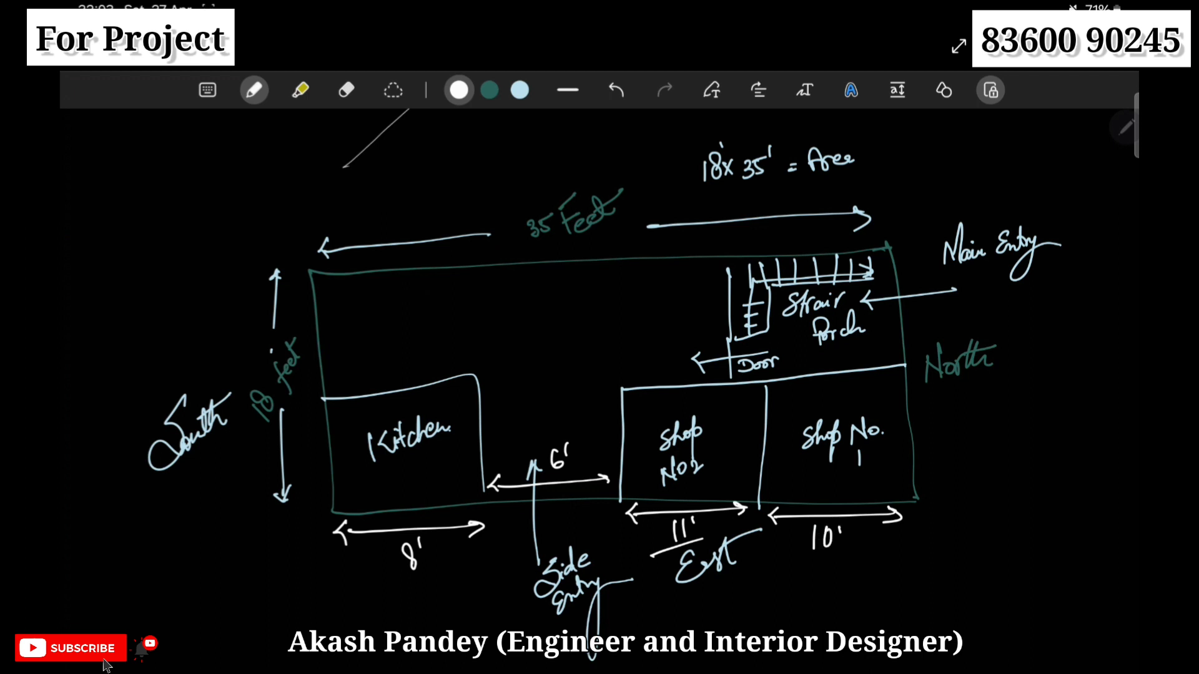
- Write the width calculation 10'+11'+6'+8' beside the plan
{"action": "left_click_drag", "start_coordinate": [994, 401], "coordinate": [995, 427]}
{"action": "mouse_move", "coordinate": [1006, 404]}
{"action": "left_mouse_down"}
{"action": "mouse_move", "coordinate": [1002, 426]}
{"action": "mouse_move", "coordinate": [1012, 409]}
{"action": "left_mouse_up"}
{"action": "left_click_drag", "start_coordinate": [1019, 396], "coordinate": [1016, 406]}
{"action": "mouse_move", "coordinate": [1021, 419]}
{"action": "left_mouse_down"}
{"action": "mouse_move", "coordinate": [1042, 417]}
{"action": "mouse_move", "coordinate": [1029, 428]}
{"action": "left_mouse_up"}
{"action": "left_click_drag", "start_coordinate": [1046, 409], "coordinate": [1045, 429]}
{"action": "left_click_drag", "start_coordinate": [1057, 408], "coordinate": [1054, 429]}
{"action": "left_click_drag", "start_coordinate": [1067, 401], "coordinate": [1065, 411]}
{"action": "mouse_move", "coordinate": [987, 457]}
{"action": "left_mouse_down"}
{"action": "mouse_move", "coordinate": [998, 456]}
{"action": "mouse_move", "coordinate": [998, 472]}
{"action": "mouse_move", "coordinate": [1023, 460]}
{"action": "left_mouse_up"}
{"action": "mouse_move", "coordinate": [1034, 453]}
{"action": "left_mouse_down"}
{"action": "mouse_move", "coordinate": [1055, 450]}
{"action": "mouse_move", "coordinate": [1044, 461]}
{"action": "left_mouse_up"}
{"action": "left_click_drag", "start_coordinate": [1037, 434], "coordinate": [1074, 460]}
{"action": "left_click_drag", "start_coordinate": [1094, 434], "coordinate": [1090, 443]}
- Complete the width calculation with a sum line and the boxed total 35
{"action": "left_click_drag", "start_coordinate": [979, 497], "coordinate": [997, 497]}
{"action": "left_click_drag", "start_coordinate": [989, 504], "coordinate": [997, 503]}
{"action": "left_click_drag", "start_coordinate": [1007, 490], "coordinate": [1139, 478]}
{"action": "mouse_move", "coordinate": [1042, 502]}
{"action": "left_mouse_down"}
{"action": "mouse_move", "coordinate": [1045, 518]}
{"action": "mouse_move", "coordinate": [1086, 529]}
{"action": "left_mouse_up"}
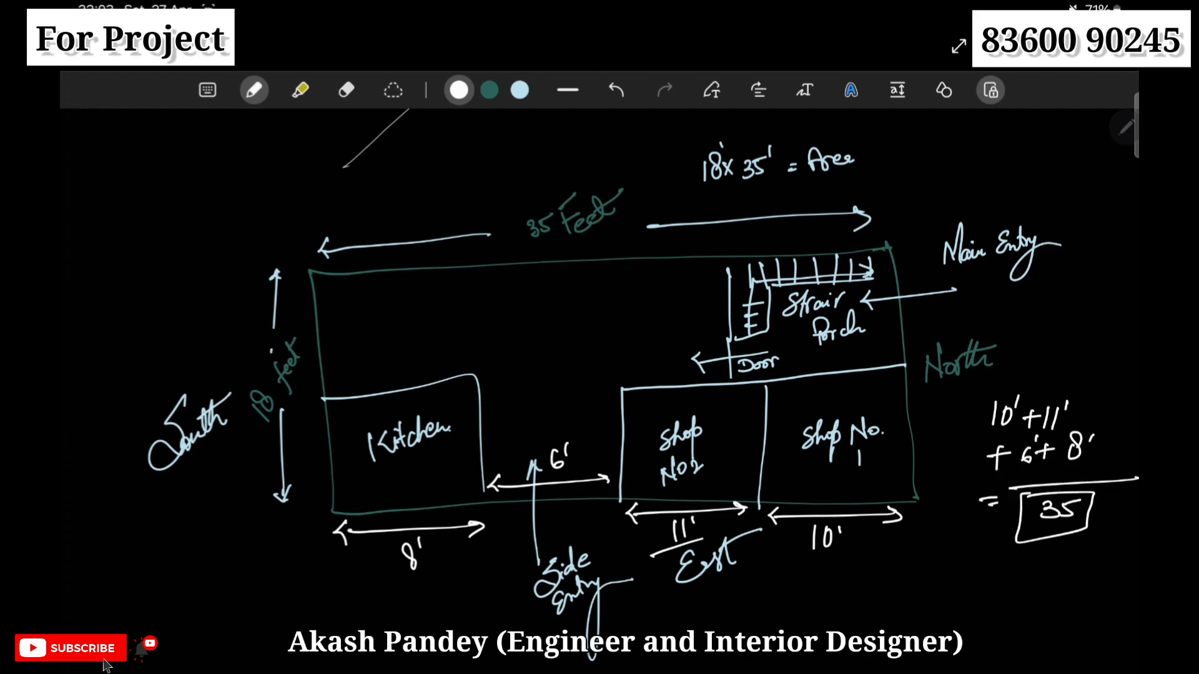
- Add depth arrows along the north side for the shop and the porch, and label each 9'
{"action": "mouse_move", "coordinate": [917, 485]}
{"action": "left_mouse_down"}
{"action": "mouse_move", "coordinate": [926, 499]}
{"action": "mouse_move", "coordinate": [934, 491]}
{"action": "left_mouse_up"}
{"action": "mouse_move", "coordinate": [923, 495]}
{"action": "left_mouse_down"}
{"action": "mouse_move", "coordinate": [913, 374]}
{"action": "mouse_move", "coordinate": [928, 382]}
{"action": "mouse_move", "coordinate": [908, 247]}
{"action": "left_mouse_up"}
{"action": "left_click_drag", "start_coordinate": [899, 253], "coordinate": [915, 251]}
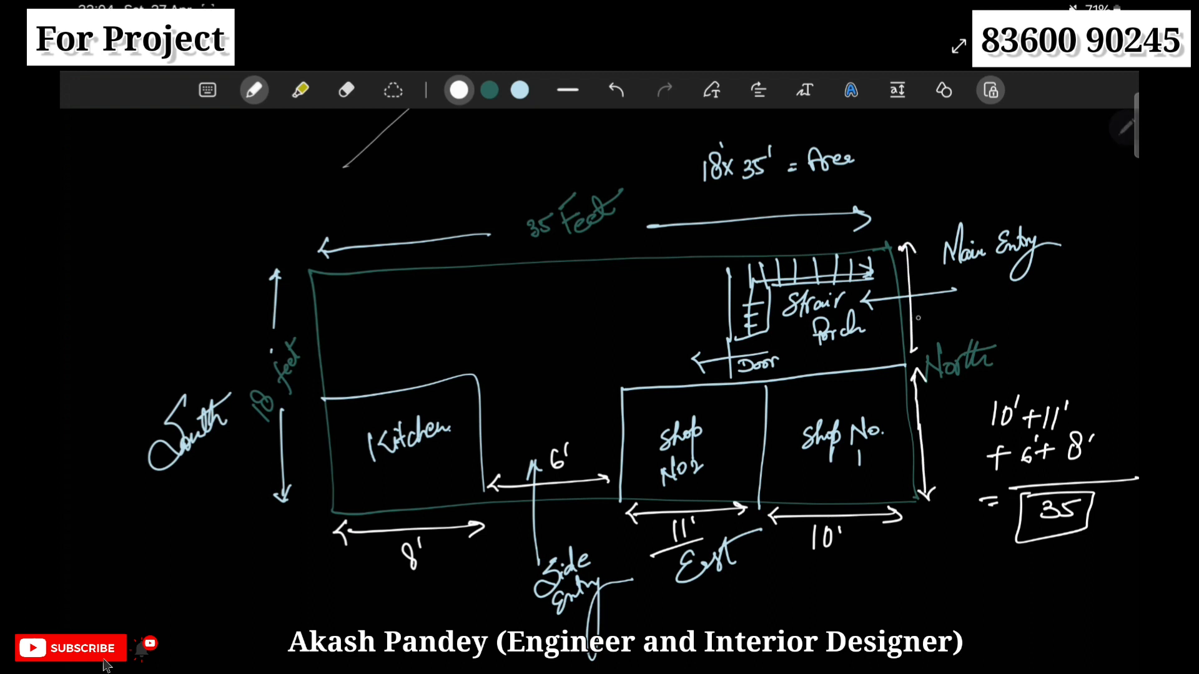
{"action": "left_click_drag", "start_coordinate": [903, 339], "coordinate": [913, 341]}
{"action": "left_click", "coordinate": [928, 428]}
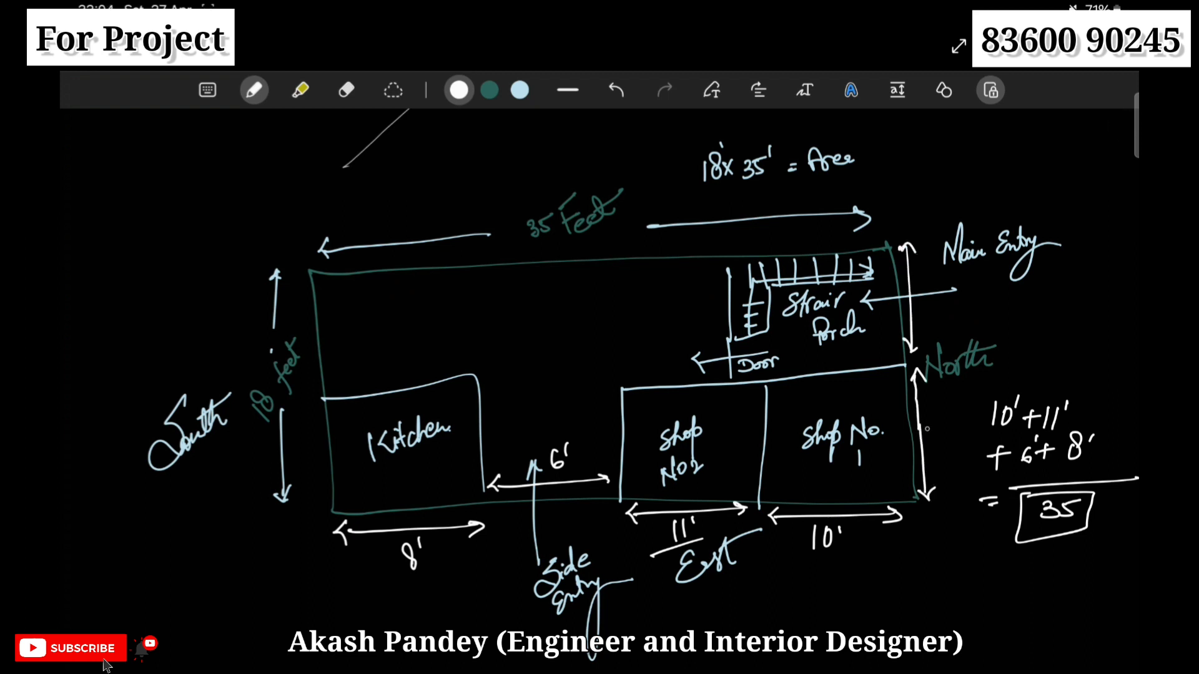
{"action": "left_click_drag", "start_coordinate": [931, 436], "coordinate": [953, 442]}
{"action": "left_click_drag", "start_coordinate": [922, 428], "coordinate": [937, 430]}
{"action": "left_click_drag", "start_coordinate": [922, 312], "coordinate": [945, 319]}
{"action": "left_click_drag", "start_coordinate": [920, 306], "coordinate": [927, 310]}
{"action": "mouse_move", "coordinate": [560, 290]}
{"action": "left_mouse_down"}
{"action": "mouse_move", "coordinate": [558, 392]}
{"action": "mouse_move", "coordinate": [548, 288]}
{"action": "left_mouse_up"}
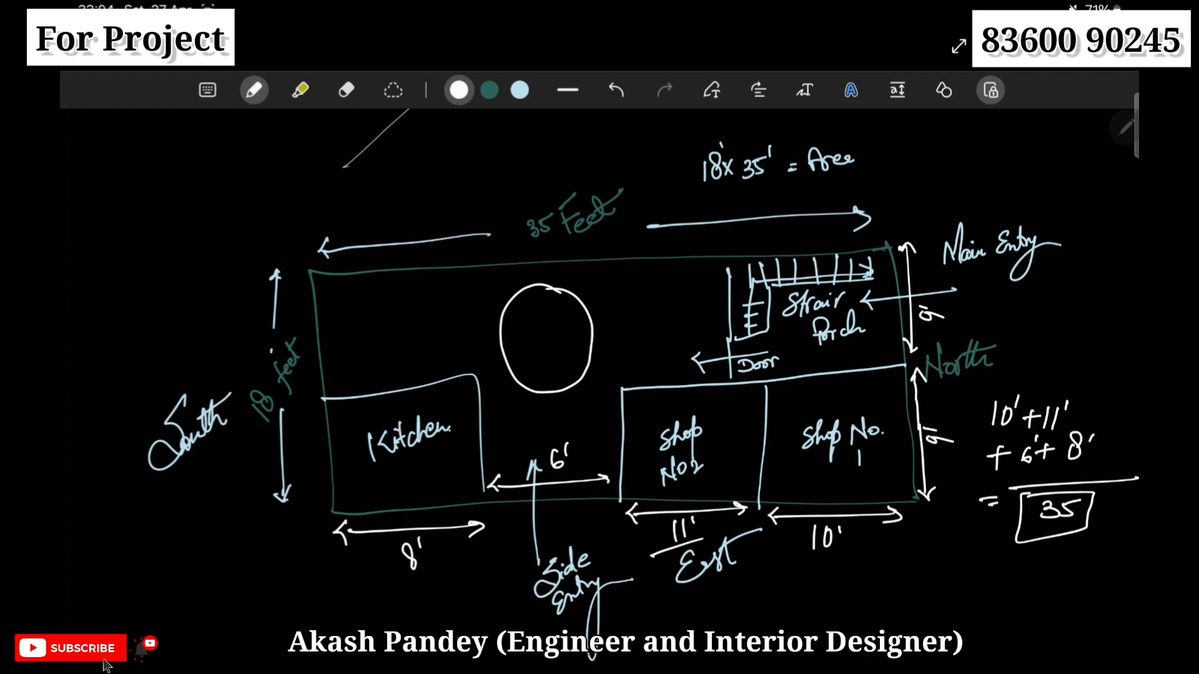
{"action": "key", "text": "ctrl+z"}
{"action": "key", "text": "ctrl+z"}
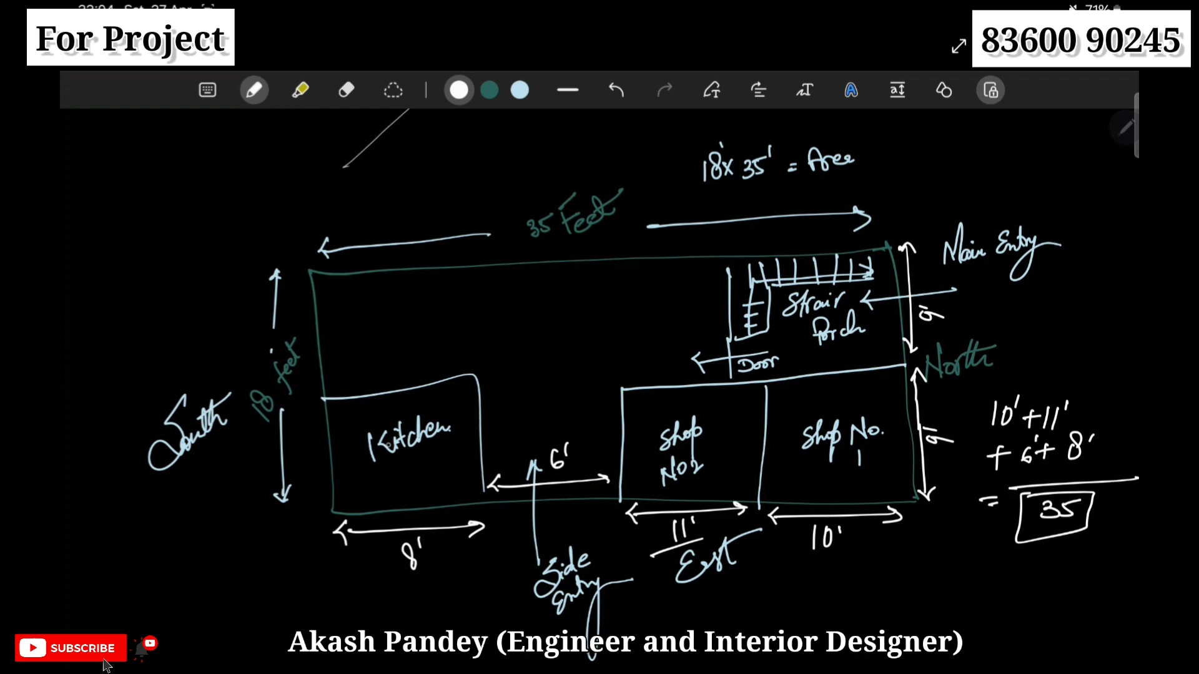
- Replace the kitchen's inner walls with a curved corner opening and extend the room label to Arch open Kitchen
{"action": "mouse_move", "coordinate": [386, 406]}
{"action": "left_mouse_down"}
{"action": "mouse_move", "coordinate": [434, 399]}
{"action": "mouse_move", "coordinate": [397, 373]}
{"action": "mouse_move", "coordinate": [515, 409]}
{"action": "left_mouse_up"}
{"action": "mouse_move", "coordinate": [441, 365]}
{"action": "left_mouse_down"}
{"action": "mouse_move", "coordinate": [519, 410]}
{"action": "mouse_move", "coordinate": [507, 423]}
{"action": "left_mouse_up"}
{"action": "mouse_move", "coordinate": [432, 381]}
{"action": "left_mouse_down"}
{"action": "mouse_move", "coordinate": [439, 361]}
{"action": "mouse_move", "coordinate": [474, 376]}
{"action": "left_mouse_up"}
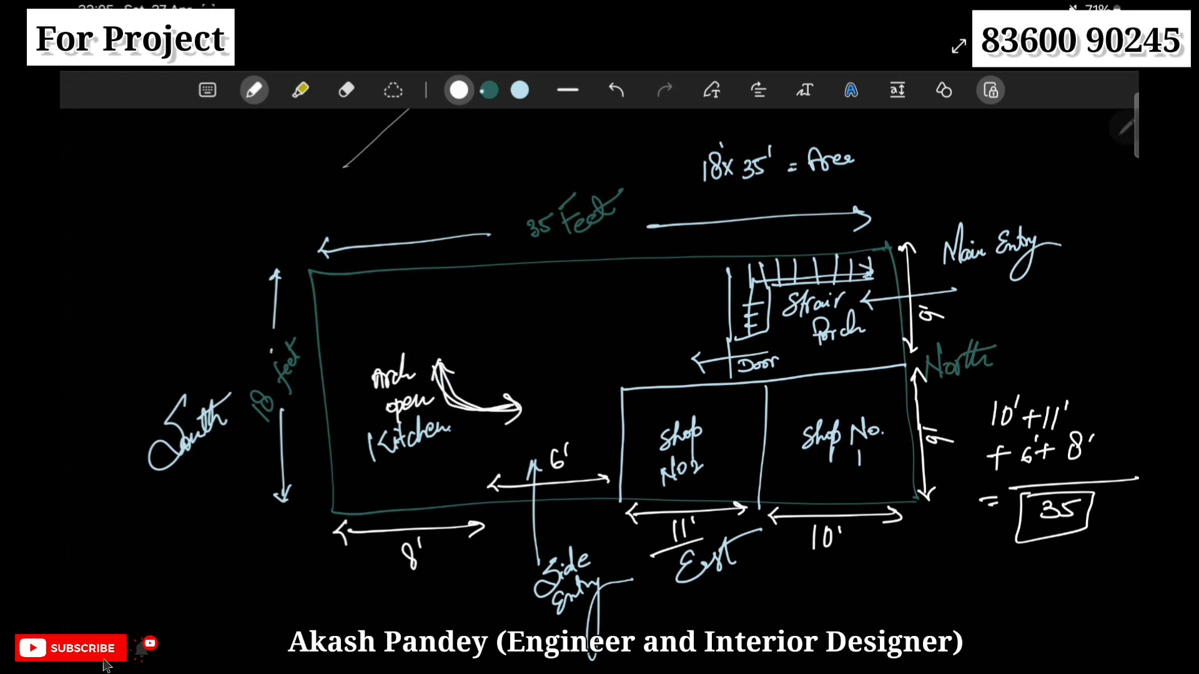
- Redraw the kitchen's two inner walls as thick green lines up to the arch and add an arrow through the opening
{"action": "left_click", "coordinate": [490, 90]}
{"action": "mouse_move", "coordinate": [343, 395]}
{"action": "left_mouse_down"}
{"action": "mouse_move", "coordinate": [439, 380]}
{"action": "mouse_move", "coordinate": [476, 510]}
{"action": "left_mouse_up"}
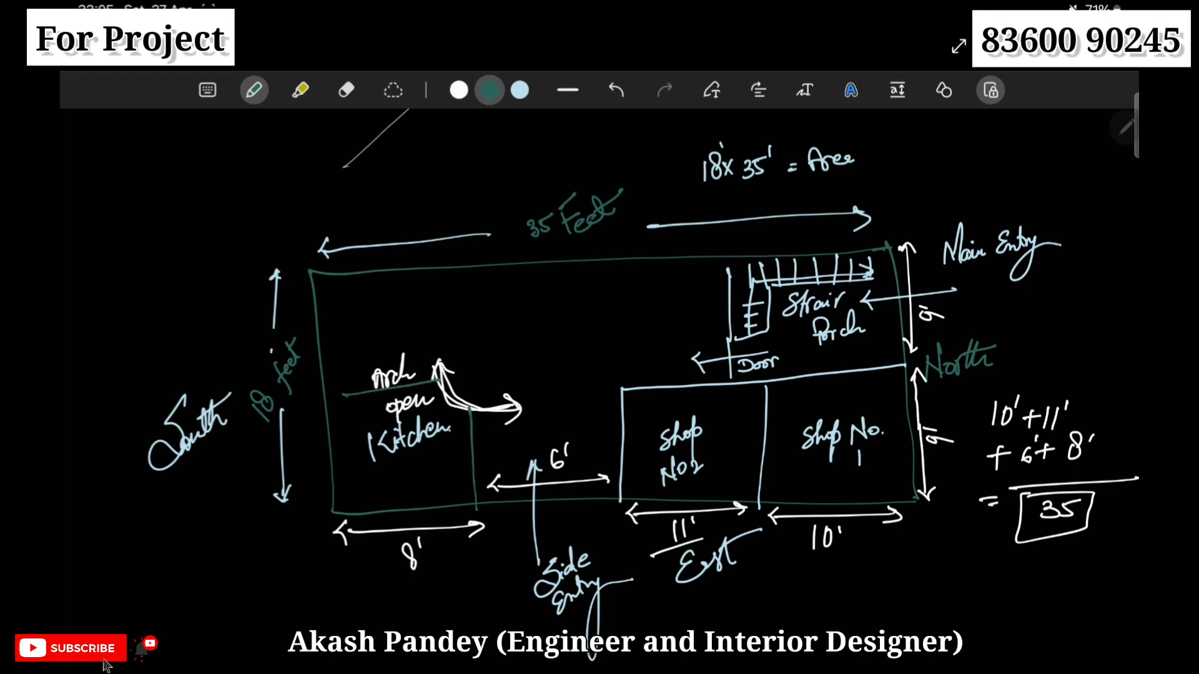
{"action": "mouse_move", "coordinate": [345, 394]}
{"action": "left_mouse_down"}
{"action": "mouse_move", "coordinate": [326, 395]}
{"action": "mouse_move", "coordinate": [437, 382]}
{"action": "mouse_move", "coordinate": [476, 502]}
{"action": "left_mouse_up"}
{"action": "mouse_move", "coordinate": [451, 405]}
{"action": "left_mouse_down"}
{"action": "mouse_move", "coordinate": [481, 377]}
{"action": "mouse_move", "coordinate": [482, 391]}
{"action": "left_mouse_up"}
- Erase the door below the stairs in light blue ink mode and draw a room beside the stairs labelled Toilet, extending its wall to the shops
{"action": "left_click", "coordinate": [519, 90]}
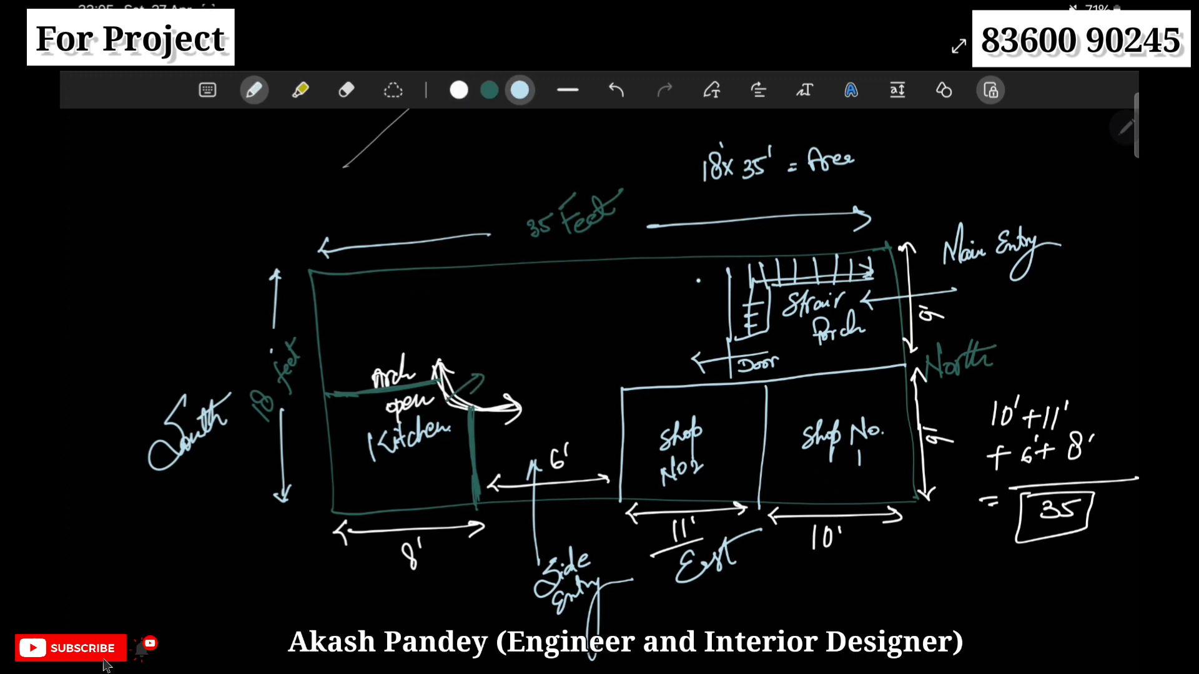
{"action": "left_click_drag", "start_coordinate": [774, 362], "coordinate": [693, 362]}
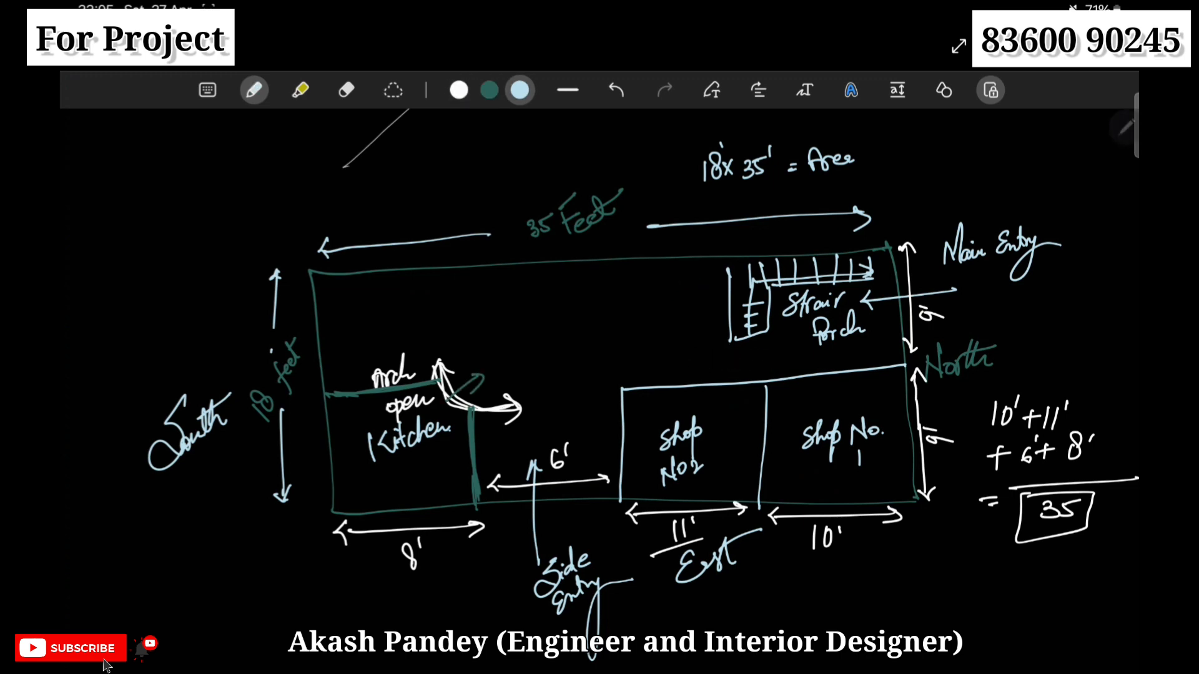
{"action": "mouse_move", "coordinate": [683, 259]}
{"action": "left_mouse_down"}
{"action": "mouse_move", "coordinate": [683, 340]}
{"action": "mouse_move", "coordinate": [728, 339]}
{"action": "mouse_move", "coordinate": [678, 397]}
{"action": "left_mouse_up"}
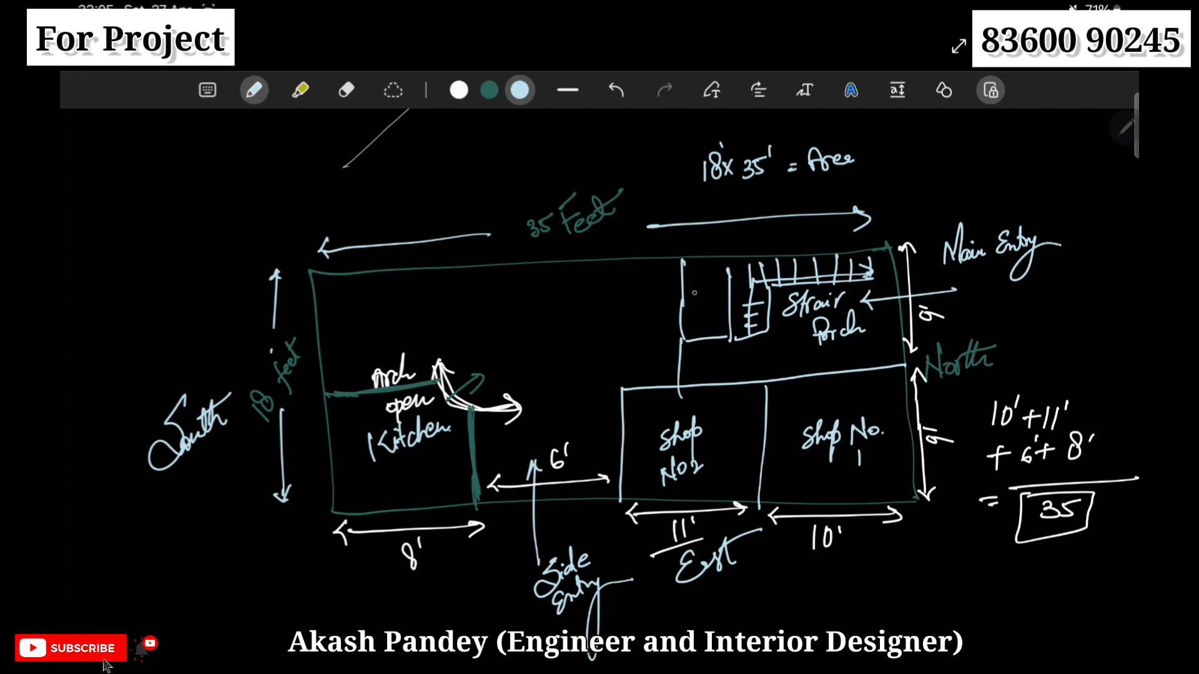
{"action": "left_click_drag", "start_coordinate": [691, 289], "coordinate": [714, 285]}
{"action": "mouse_move", "coordinate": [698, 291]}
{"action": "left_mouse_down"}
{"action": "mouse_move", "coordinate": [701, 311]}
{"action": "mouse_move", "coordinate": [712, 306]}
{"action": "left_mouse_up"}
{"action": "left_click", "coordinate": [711, 306]}
{"action": "mouse_move", "coordinate": [717, 306]}
{"action": "left_mouse_down"}
{"action": "mouse_move", "coordinate": [720, 285]}
{"action": "mouse_move", "coordinate": [726, 305]}
{"action": "left_mouse_up"}
{"action": "left_click_drag", "start_coordinate": [728, 285], "coordinate": [730, 306]}
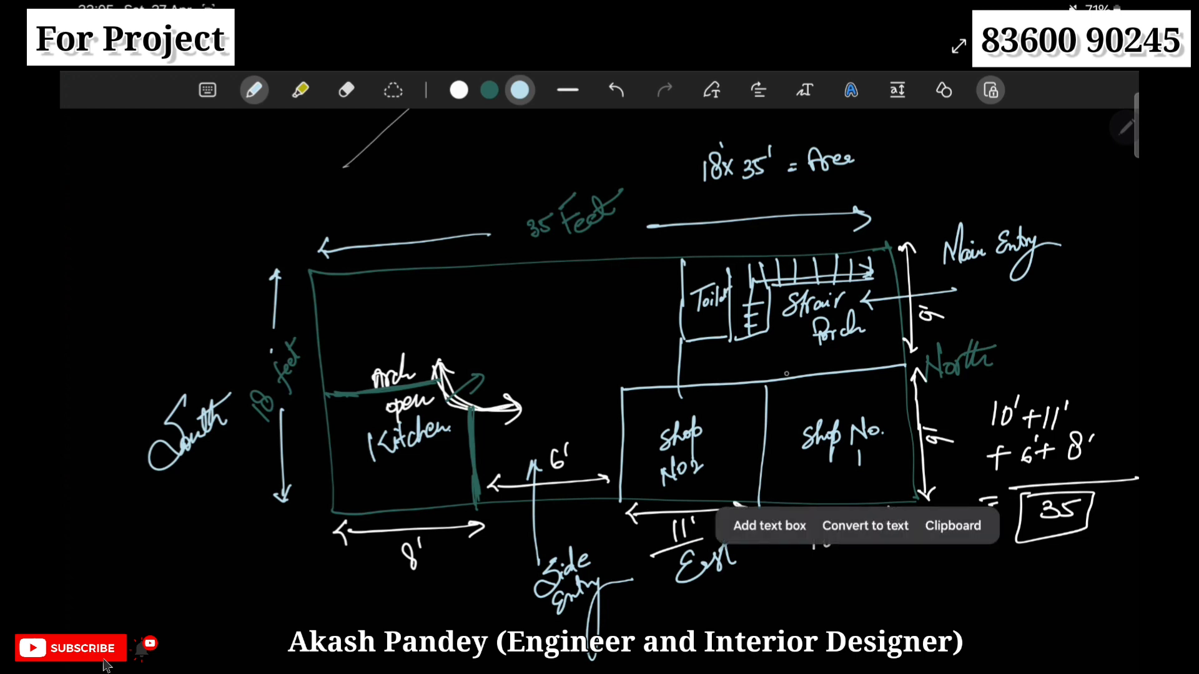
- Draw three door arrows through the walls of the two shops and label each with a white D
{"action": "mouse_move", "coordinate": [783, 365]}
{"action": "left_mouse_down"}
{"action": "mouse_move", "coordinate": [780, 401]}
{"action": "mouse_move", "coordinate": [789, 375]}
{"action": "left_mouse_up"}
{"action": "left_click_drag", "start_coordinate": [722, 369], "coordinate": [720, 403]}
{"action": "left_click_drag", "start_coordinate": [717, 377], "coordinate": [725, 376]}
{"action": "left_click_drag", "start_coordinate": [657, 399], "coordinate": [594, 409]}
{"action": "mouse_move", "coordinate": [609, 395]}
{"action": "left_mouse_down"}
{"action": "mouse_move", "coordinate": [596, 408]}
{"action": "mouse_move", "coordinate": [606, 422]}
{"action": "left_mouse_up"}
{"action": "left_click", "coordinate": [458, 91]}
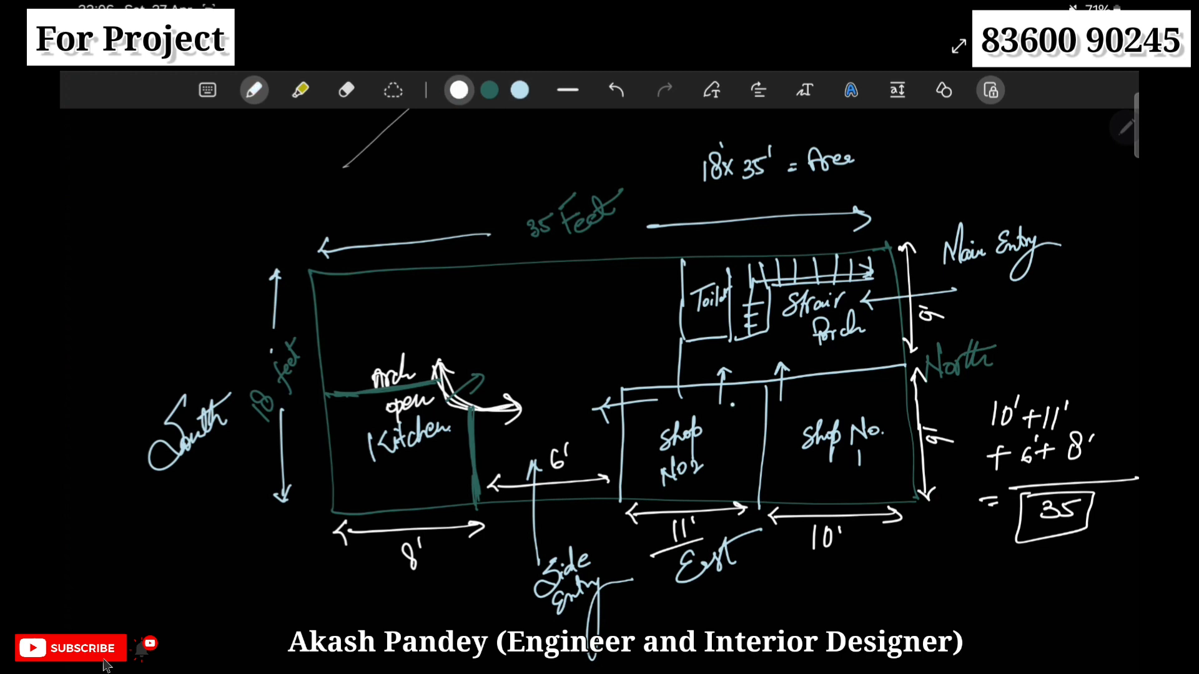
{"action": "left_click_drag", "start_coordinate": [732, 396], "coordinate": [729, 415]}
{"action": "left_click_drag", "start_coordinate": [790, 383], "coordinate": [788, 403]}
{"action": "left_click_drag", "start_coordinate": [634, 407], "coordinate": [642, 430]}
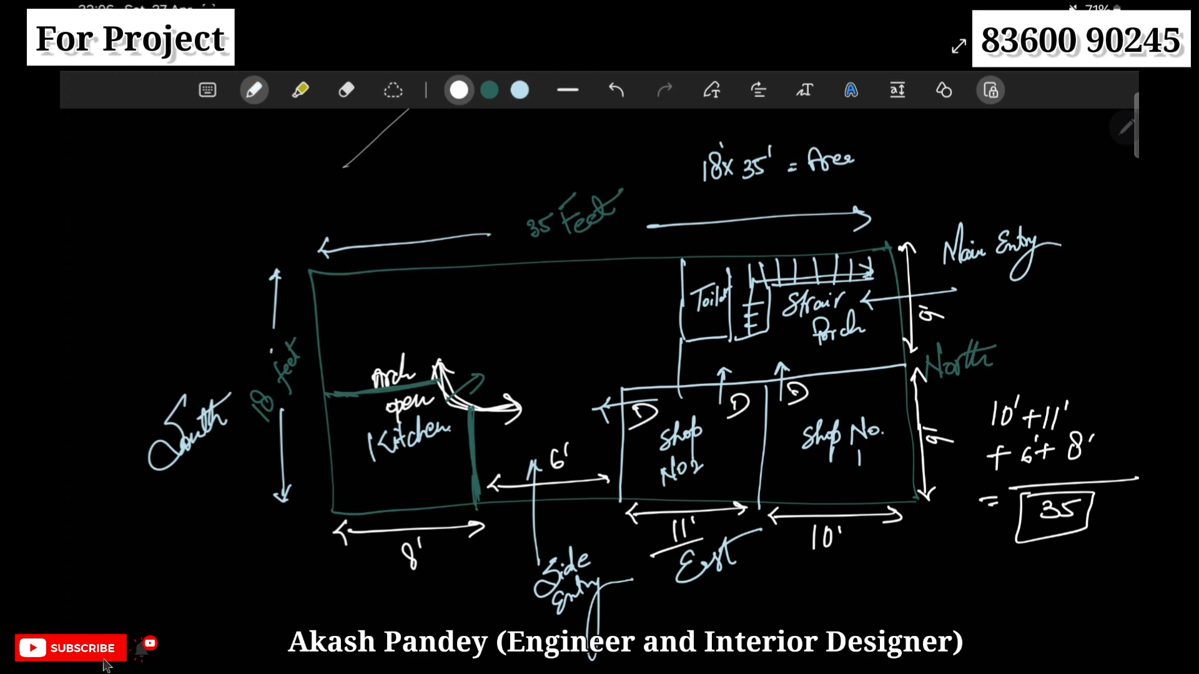
- Mark the toilet's door with an arrow and add a width arrow above the room labelled 5
{"action": "left_click_drag", "start_coordinate": [692, 349], "coordinate": [692, 331]}
{"action": "left_click_drag", "start_coordinate": [688, 341], "coordinate": [698, 338]}
{"action": "mouse_move", "coordinate": [686, 238]}
{"action": "left_mouse_down"}
{"action": "mouse_move", "coordinate": [685, 250]}
{"action": "mouse_move", "coordinate": [724, 244]}
{"action": "left_mouse_up"}
{"action": "left_click_drag", "start_coordinate": [717, 239], "coordinate": [718, 250]}
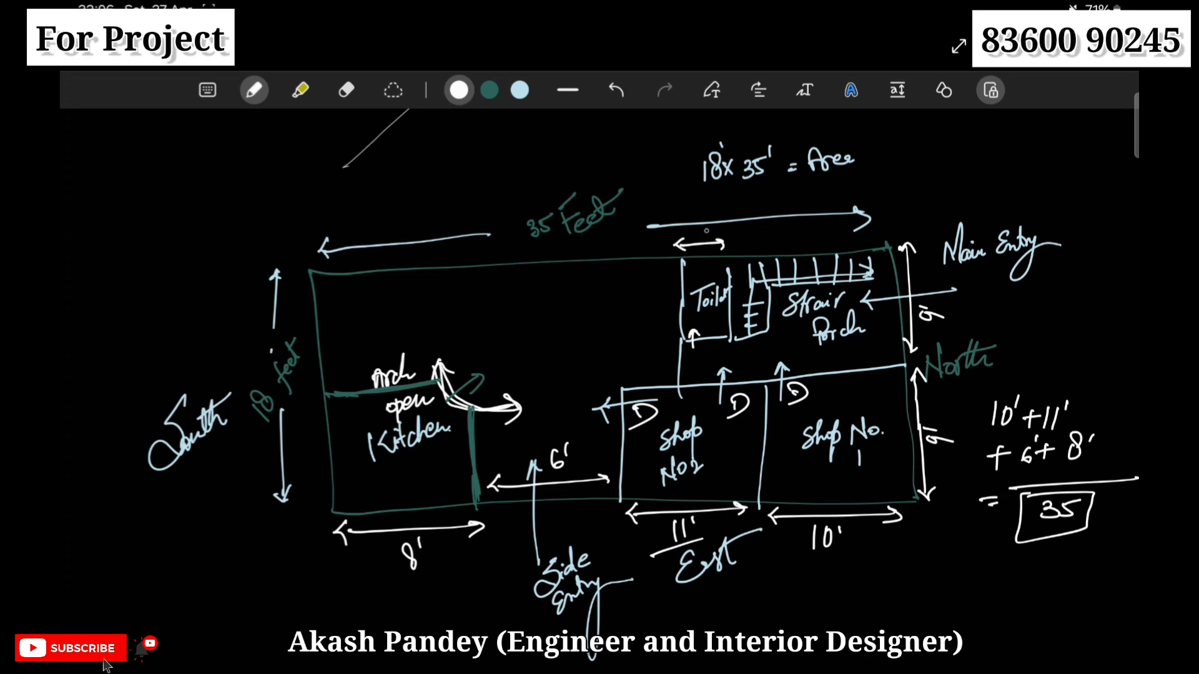
{"action": "mouse_move", "coordinate": [698, 230]}
{"action": "left_mouse_down"}
{"action": "mouse_move", "coordinate": [694, 243]}
{"action": "mouse_move", "coordinate": [710, 230]}
{"action": "mouse_move", "coordinate": [663, 336]}
{"action": "mouse_move", "coordinate": [660, 382]}
{"action": "mouse_move", "coordinate": [648, 377]}
{"action": "left_mouse_up"}
- Label the passage depth beside the shop as 3.5' and the toilet's depth as 5.5'
{"action": "left_click_drag", "start_coordinate": [653, 352], "coordinate": [649, 379]}
{"action": "mouse_move", "coordinate": [655, 367]}
{"action": "left_mouse_down"}
{"action": "mouse_move", "coordinate": [666, 344]}
{"action": "mouse_move", "coordinate": [667, 361]}
{"action": "left_mouse_up"}
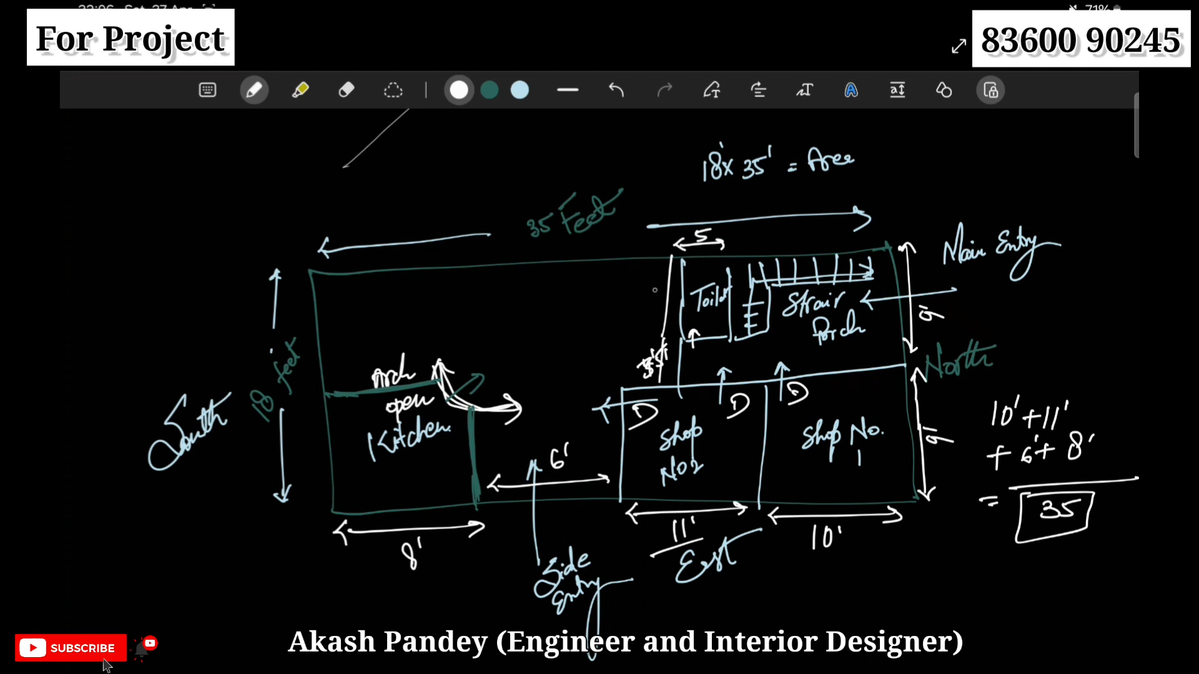
{"action": "mouse_move", "coordinate": [649, 286]}
{"action": "left_mouse_down"}
{"action": "mouse_move", "coordinate": [641, 308]}
{"action": "mouse_move", "coordinate": [653, 295]}
{"action": "left_mouse_up"}
{"action": "left_click_drag", "start_coordinate": [666, 267], "coordinate": [664, 276]}
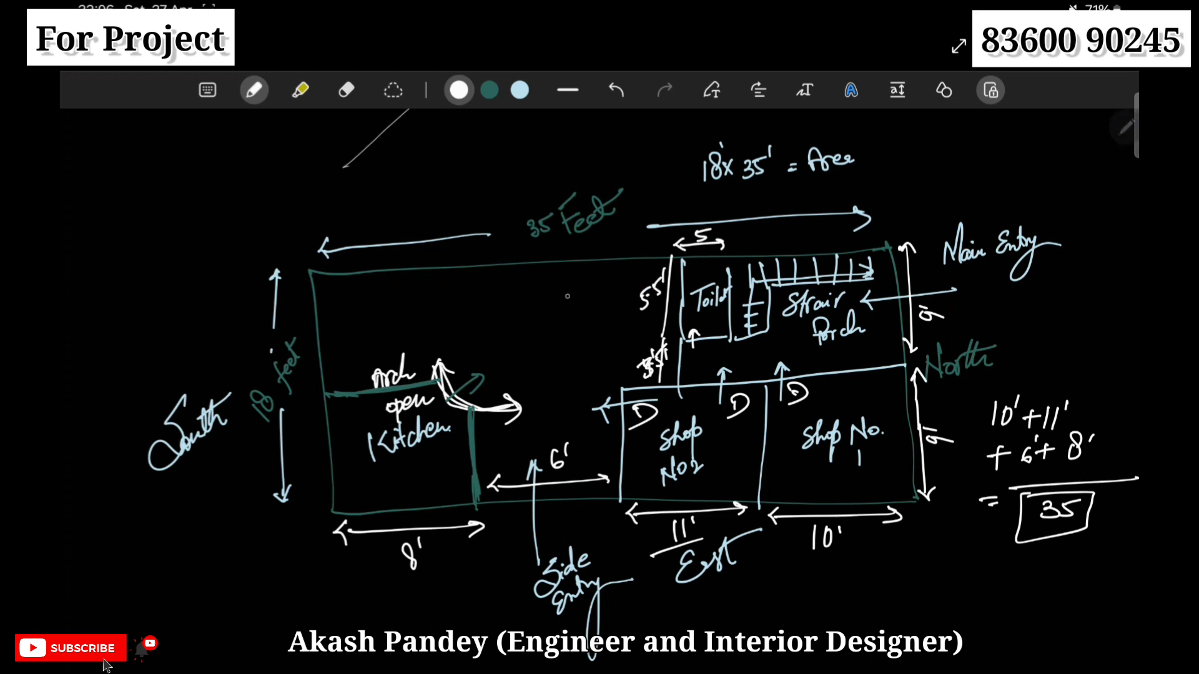
- Draw the walls of two rooms above the kitchen and lobby, then mark the outer room's depth with an arrow labelled 10'
{"action": "mouse_move", "coordinate": [606, 264]}
{"action": "left_mouse_down"}
{"action": "mouse_move", "coordinate": [611, 311]}
{"action": "mouse_move", "coordinate": [545, 325]}
{"action": "left_mouse_up"}
{"action": "mouse_move", "coordinate": [501, 263]}
{"action": "left_mouse_down"}
{"action": "mouse_move", "coordinate": [503, 321]}
{"action": "mouse_move", "coordinate": [339, 350]}
{"action": "left_mouse_up"}
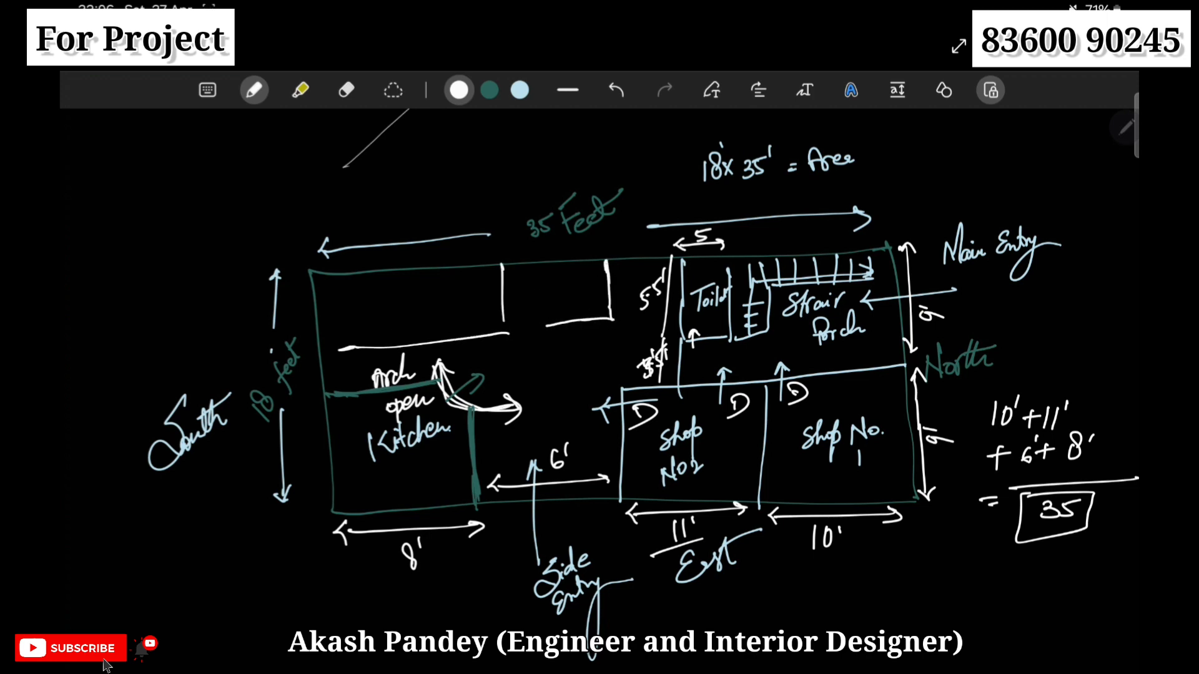
{"action": "left_click_drag", "start_coordinate": [351, 274], "coordinate": [356, 394]}
{"action": "left_click_drag", "start_coordinate": [350, 373], "coordinate": [365, 372]}
{"action": "left_click_drag", "start_coordinate": [346, 292], "coordinate": [360, 291]}
{"action": "left_click_drag", "start_coordinate": [381, 286], "coordinate": [382, 325]}
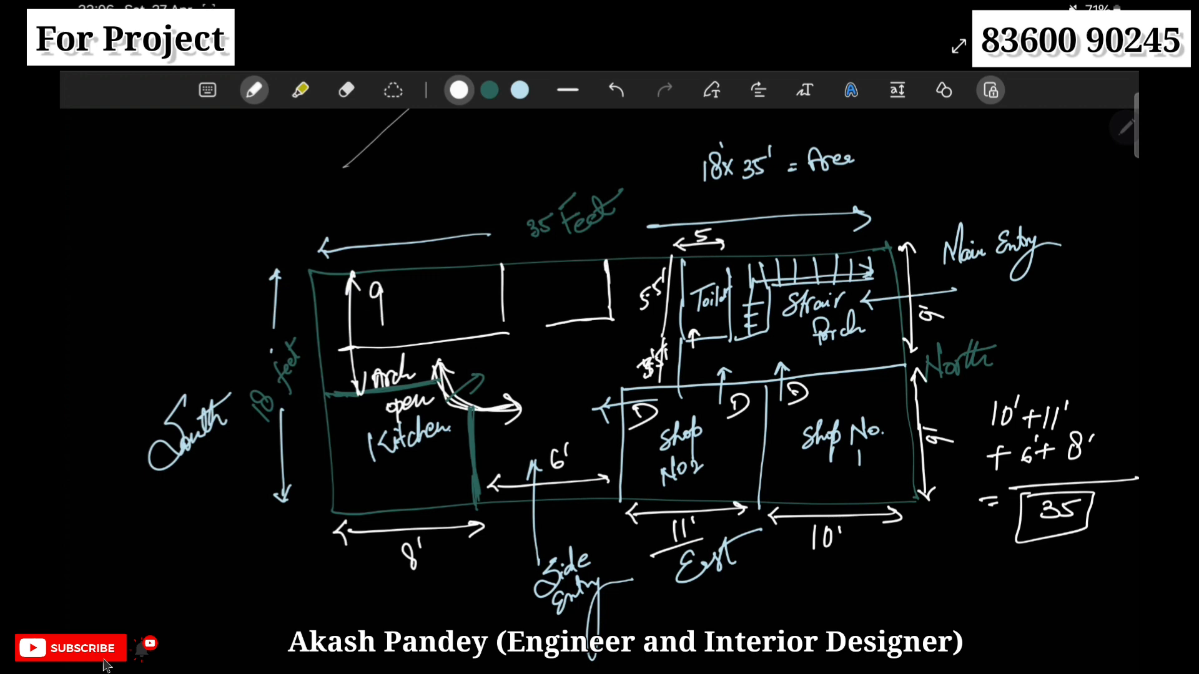
{"action": "mouse_move", "coordinate": [400, 286]}
{"action": "left_mouse_down"}
{"action": "mouse_move", "coordinate": [376, 313]}
{"action": "mouse_move", "coordinate": [383, 299]}
{"action": "left_mouse_up"}
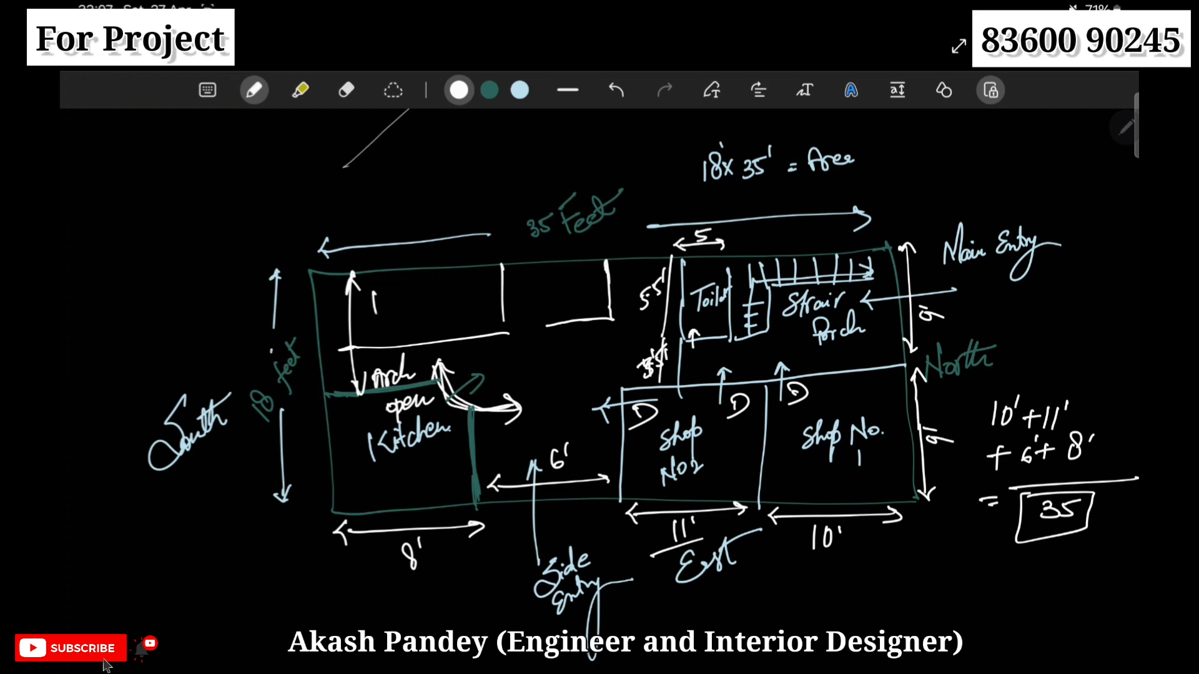
{"action": "left_click_drag", "start_coordinate": [395, 285], "coordinate": [392, 296]}
- Label the kitchen's depth 9' and name the upper spaces Room, Attached Wash Room and OTS
{"action": "left_click_drag", "start_coordinate": [340, 430], "coordinate": [342, 433]}
{"action": "left_click_drag", "start_coordinate": [342, 432], "coordinate": [337, 481]}
{"action": "left_click_drag", "start_coordinate": [349, 431], "coordinate": [347, 445]}
{"action": "mouse_move", "coordinate": [428, 293]}
{"action": "left_mouse_down"}
{"action": "mouse_move", "coordinate": [446, 324]}
{"action": "mouse_move", "coordinate": [601, 268]}
{"action": "mouse_move", "coordinate": [576, 274]}
{"action": "left_mouse_up"}
{"action": "mouse_move", "coordinate": [540, 319]}
{"action": "left_mouse_down"}
{"action": "mouse_move", "coordinate": [528, 332]}
{"action": "mouse_move", "coordinate": [579, 300]}
{"action": "left_mouse_up"}
{"action": "mouse_move", "coordinate": [535, 331]}
{"action": "left_mouse_down"}
{"action": "mouse_move", "coordinate": [550, 352]}
{"action": "mouse_move", "coordinate": [587, 328]}
{"action": "left_mouse_up"}
{"action": "left_click_drag", "start_coordinate": [631, 275], "coordinate": [627, 290]}
{"action": "mouse_move", "coordinate": [633, 269]}
{"action": "left_mouse_down"}
{"action": "mouse_move", "coordinate": [639, 285]}
{"action": "mouse_move", "coordinate": [653, 264]}
{"action": "left_mouse_up"}
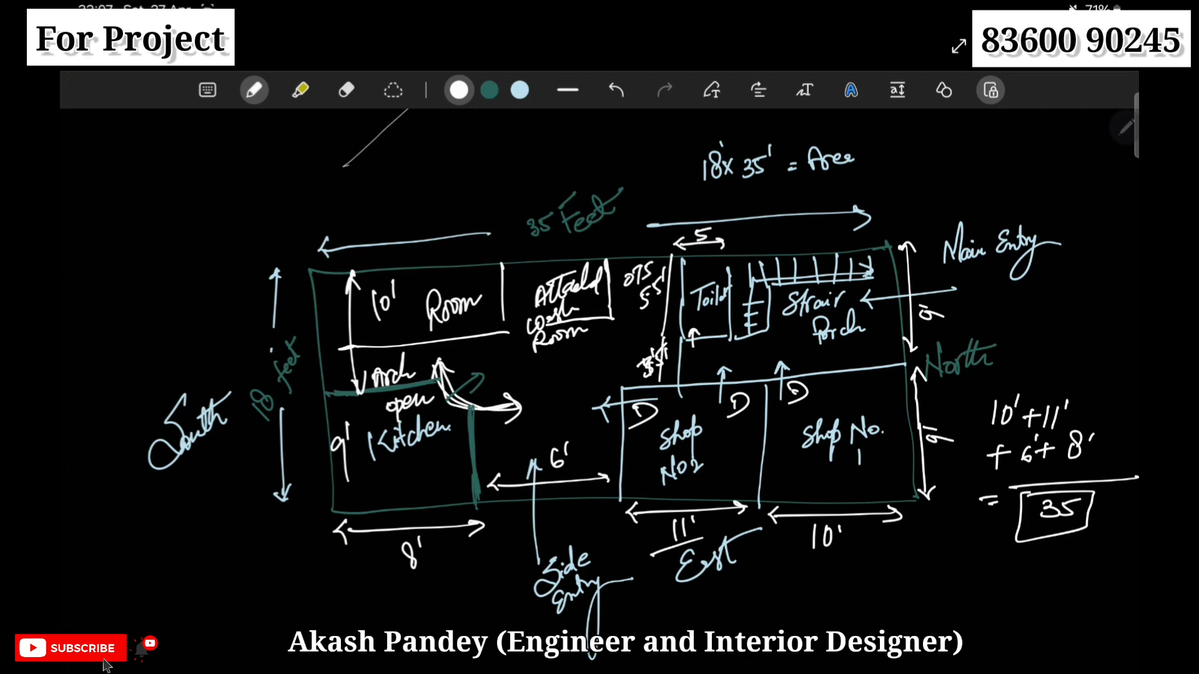
- Write Open Lobby in white in the space between the kitchen and Shop No. 2
{"action": "scroll", "coordinate": [599, 375], "scroll_direction": "down", "scroll_amount": 1}
{"action": "left_click_drag", "start_coordinate": [544, 371], "coordinate": [549, 369]}
{"action": "mouse_move", "coordinate": [552, 360]}
{"action": "left_mouse_down"}
{"action": "mouse_move", "coordinate": [562, 377]}
{"action": "mouse_move", "coordinate": [590, 355]}
{"action": "left_mouse_up"}
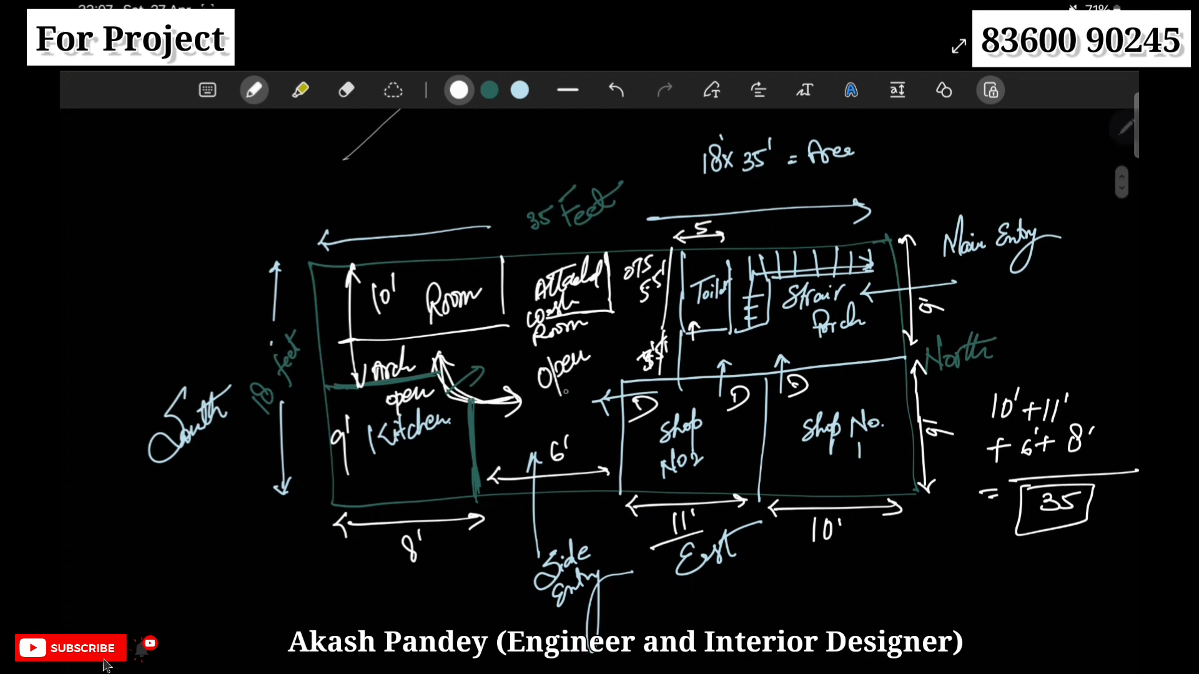
{"action": "left_click_drag", "start_coordinate": [535, 398], "coordinate": [550, 405]}
{"action": "mouse_move", "coordinate": [552, 387]}
{"action": "left_mouse_down"}
{"action": "mouse_move", "coordinate": [573, 412]}
{"action": "mouse_move", "coordinate": [562, 430]}
{"action": "mouse_move", "coordinate": [578, 397]}
{"action": "mouse_move", "coordinate": [570, 412]}
{"action": "mouse_move", "coordinate": [558, 397]}
{"action": "left_mouse_up"}
{"action": "left_click_drag", "start_coordinate": [555, 357], "coordinate": [557, 405]}
{"action": "mouse_move", "coordinate": [562, 384]}
{"action": "left_mouse_down"}
{"action": "mouse_move", "coordinate": [564, 403]}
{"action": "mouse_move", "coordinate": [581, 402]}
{"action": "left_mouse_up"}
{"action": "left_click_drag", "start_coordinate": [584, 393], "coordinate": [580, 422]}
- Switch to the green ink, adjust its colour from the swatches and circle the Open Lobby label
{"action": "left_click", "coordinate": [460, 91]}
{"action": "left_click", "coordinate": [487, 92]}
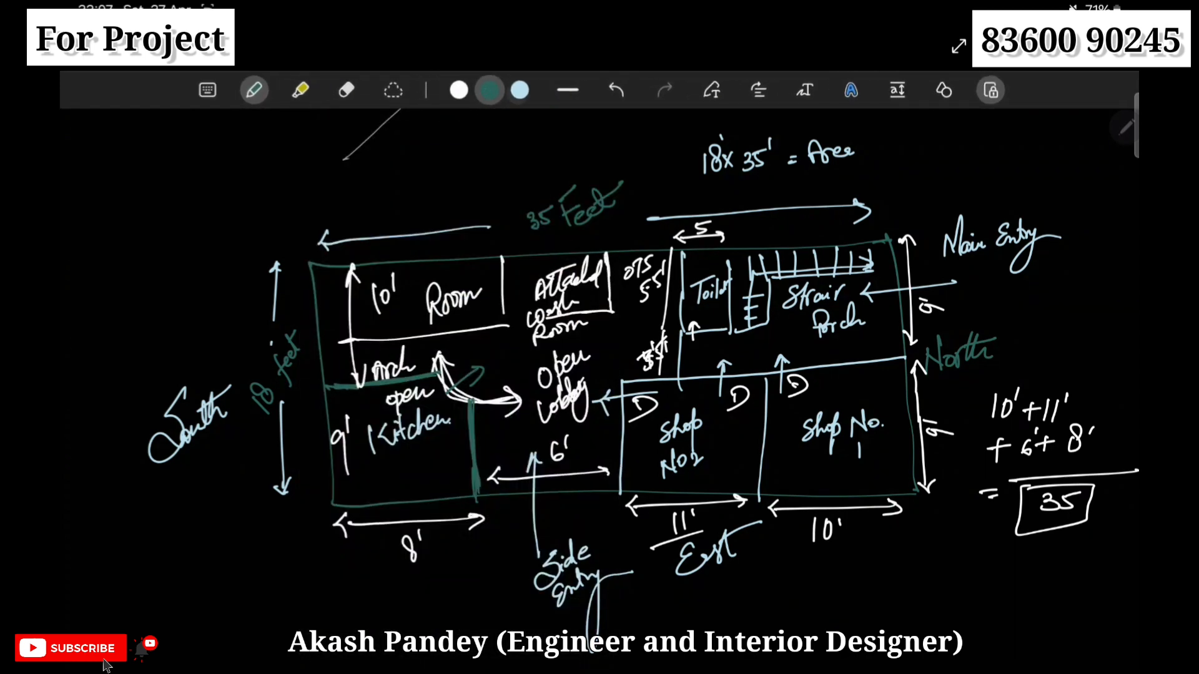
{"action": "left_click", "coordinate": [254, 90]}
{"action": "left_click", "coordinate": [354, 385]}
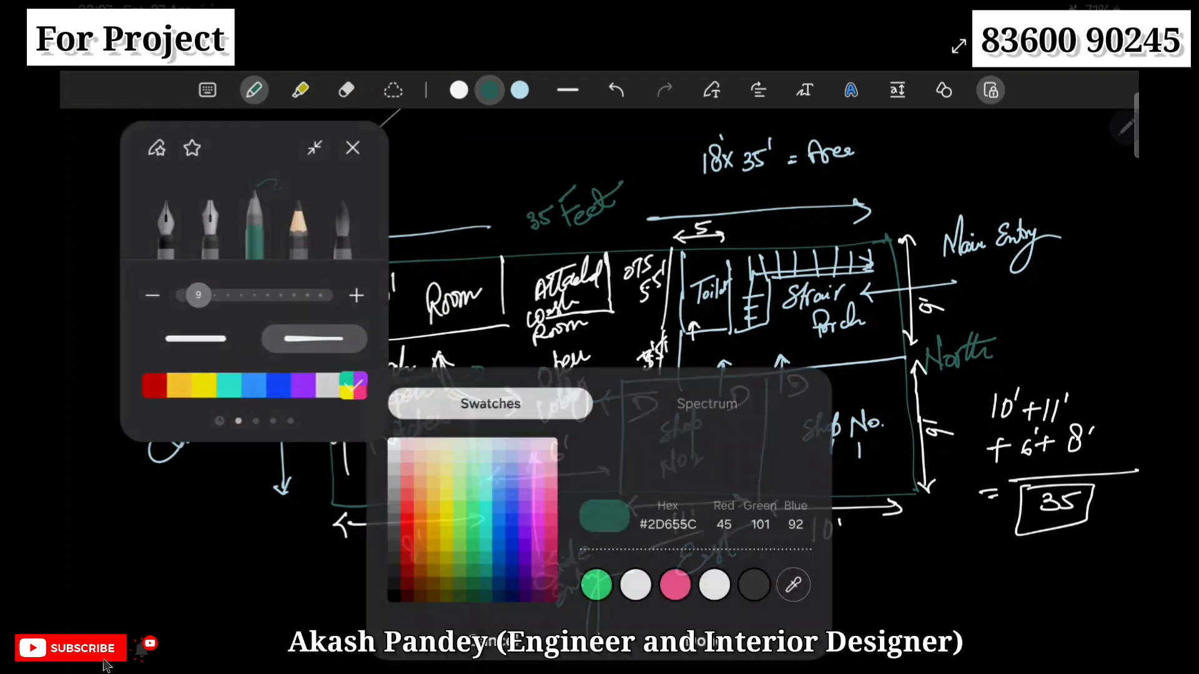
{"action": "left_click", "coordinate": [407, 545]}
{"action": "left_click_drag", "start_coordinate": [439, 562], "coordinate": [447, 521]}
{"action": "left_click", "coordinate": [596, 344]}
{"action": "left_click", "coordinate": [598, 345]}
{"action": "mouse_move", "coordinate": [599, 346]}
{"action": "left_mouse_down"}
{"action": "mouse_move", "coordinate": [608, 413]}
{"action": "mouse_move", "coordinate": [606, 342]}
{"action": "left_mouse_up"}
- Switch the pen to yellow and circle the labels of the lobby, room, washroom, toilet, stair porch, both shops and kitchen
{"action": "left_click", "coordinate": [254, 91]}
{"action": "left_click", "coordinate": [179, 385]}
{"action": "left_click", "coordinate": [561, 339]}
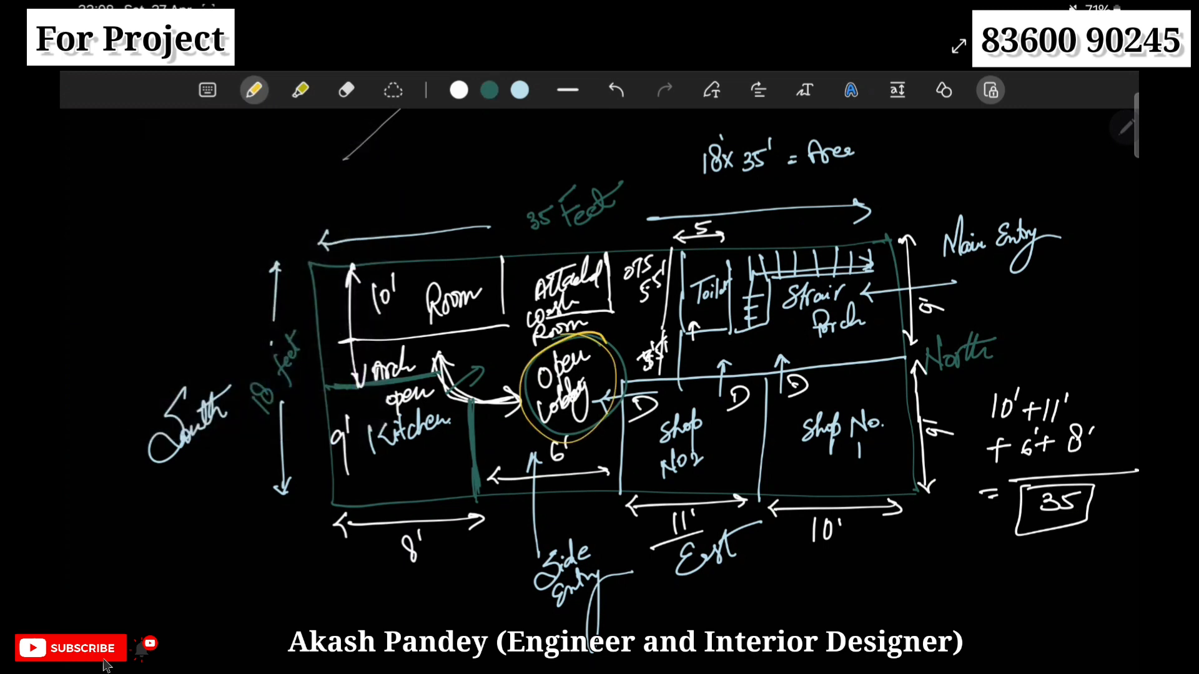
{"action": "mouse_move", "coordinate": [428, 276]}
{"action": "left_mouse_down"}
{"action": "mouse_move", "coordinate": [412, 263]}
{"action": "mouse_move", "coordinate": [520, 252]}
{"action": "left_mouse_up"}
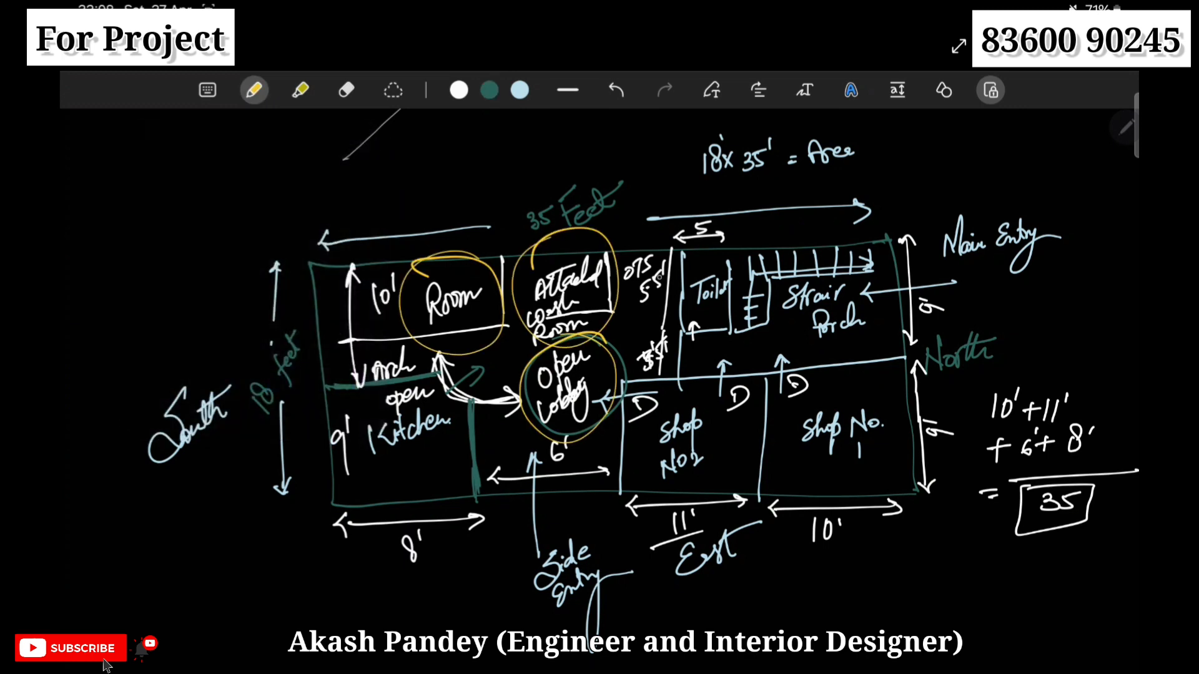
{"action": "left_click_drag", "start_coordinate": [692, 262], "coordinate": [746, 256]}
{"action": "left_click_drag", "start_coordinate": [805, 270], "coordinate": [784, 293]}
{"action": "mouse_move", "coordinate": [792, 444]}
{"action": "left_mouse_down"}
{"action": "mouse_move", "coordinate": [788, 417]}
{"action": "mouse_move", "coordinate": [796, 443]}
{"action": "left_mouse_up"}
{"action": "mouse_move", "coordinate": [636, 478]}
{"action": "left_mouse_down"}
{"action": "mouse_move", "coordinate": [621, 431]}
{"action": "mouse_move", "coordinate": [627, 484]}
{"action": "left_mouse_up"}
{"action": "mouse_move", "coordinate": [441, 437]}
{"action": "left_mouse_down"}
{"action": "mouse_move", "coordinate": [353, 403]}
{"action": "mouse_move", "coordinate": [366, 396]}
{"action": "left_mouse_up"}
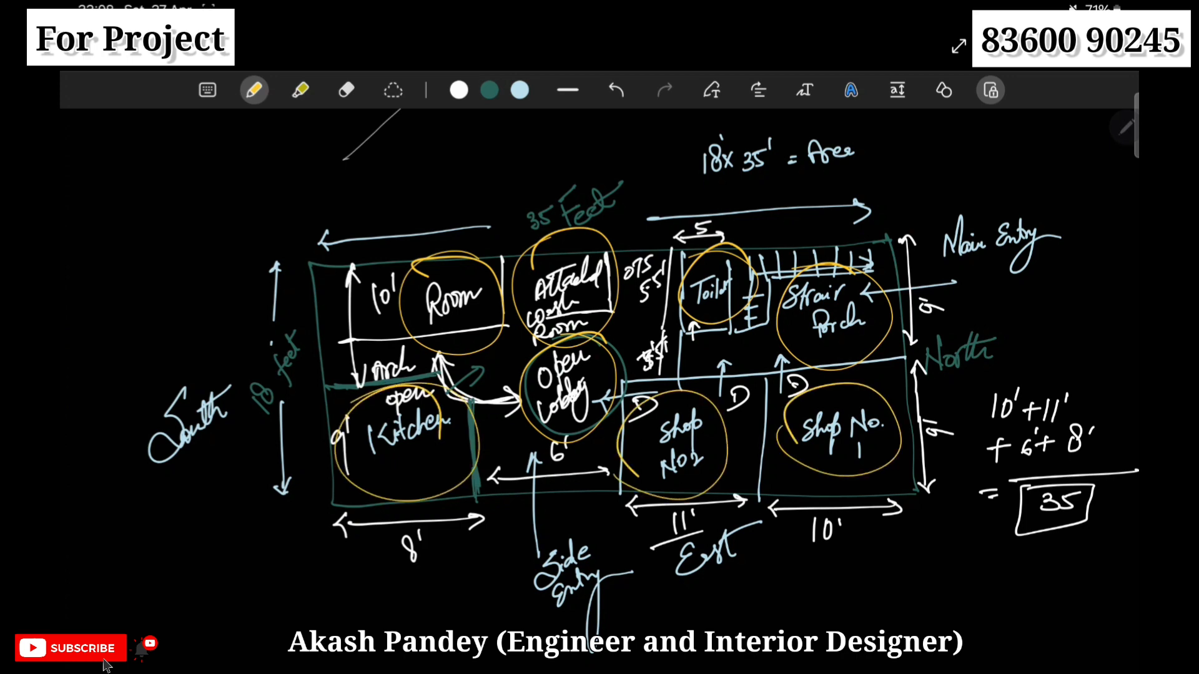
- Mark columns with yellow dots at the plan's four outer corners, midway along both short sides, and at the kitchen's lower inner corner
{"action": "left_click_drag", "start_coordinate": [303, 256], "coordinate": [310, 264]}
{"action": "left_click_drag", "start_coordinate": [324, 378], "coordinate": [321, 381]}
{"action": "left_click_drag", "start_coordinate": [326, 497], "coordinate": [321, 511]}
{"action": "left_click_drag", "start_coordinate": [880, 249], "coordinate": [894, 237]}
{"action": "left_click_drag", "start_coordinate": [894, 343], "coordinate": [903, 352]}
{"action": "left_click_drag", "start_coordinate": [905, 490], "coordinate": [909, 496]}
{"action": "left_click_drag", "start_coordinate": [485, 491], "coordinate": [488, 493]}
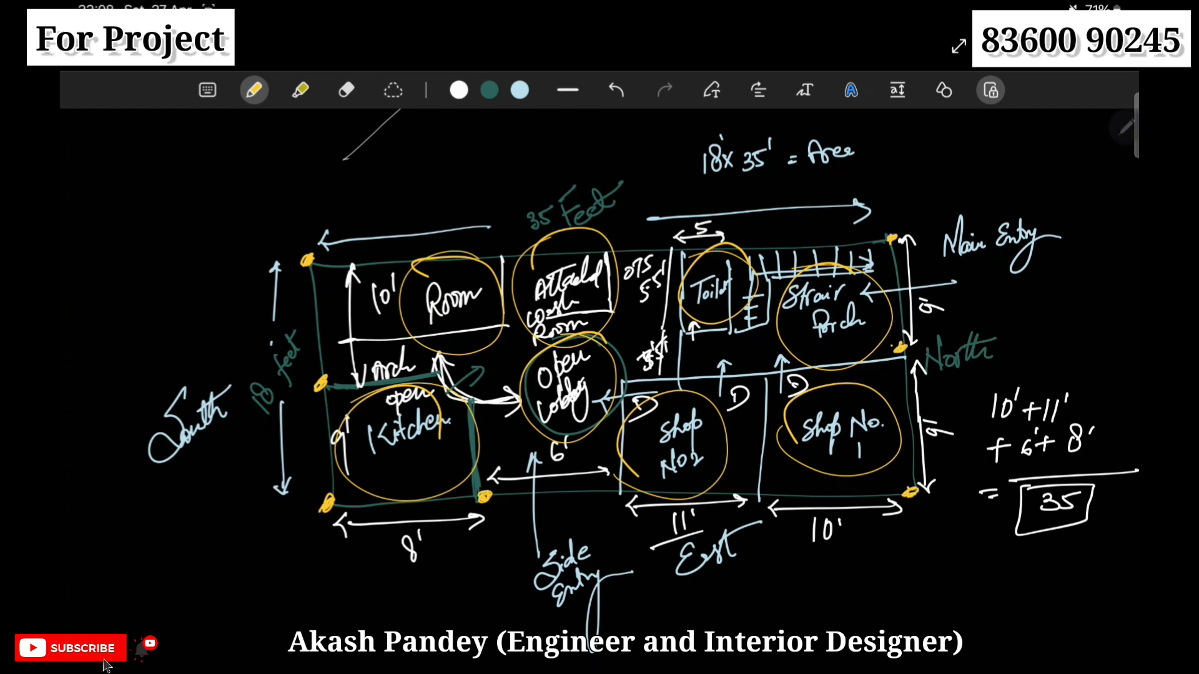
- Mark columns with yellow dots at the remaining shop corners, the kitchen's upper inner corner, and the upper ends of the room and toilet walls
{"action": "mouse_move", "coordinate": [763, 498]}
{"action": "left_mouse_down"}
{"action": "mouse_move", "coordinate": [753, 491]}
{"action": "mouse_move", "coordinate": [763, 494]}
{"action": "left_mouse_up"}
{"action": "left_click_drag", "start_coordinate": [614, 494], "coordinate": [625, 492]}
{"action": "left_click_drag", "start_coordinate": [626, 378], "coordinate": [617, 388]}
{"action": "left_click_drag", "start_coordinate": [474, 405], "coordinate": [470, 384]}
{"action": "left_click_drag", "start_coordinate": [513, 251], "coordinate": [500, 266]}
{"action": "left_click_drag", "start_coordinate": [691, 248], "coordinate": [669, 259]}
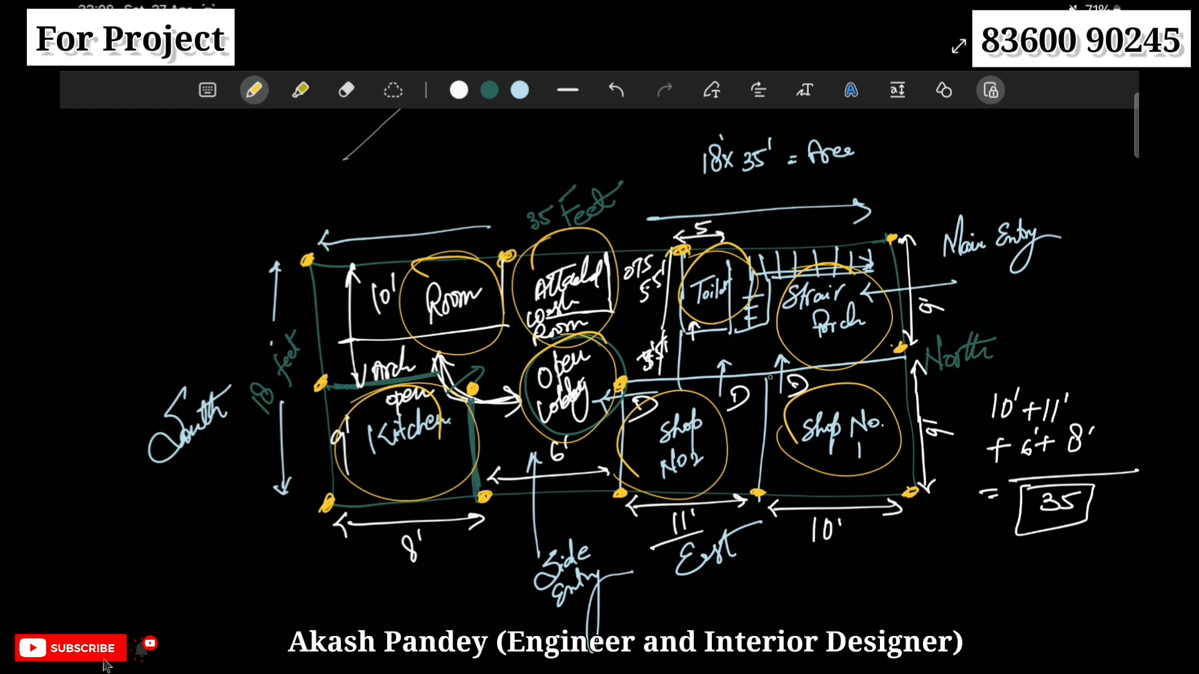
{"action": "left_click_drag", "start_coordinate": [770, 376], "coordinate": [746, 388]}
- Write the note "13-14 Columns" in yellow below the dimension sum and circle it
{"action": "left_click_drag", "start_coordinate": [882, 576], "coordinate": [873, 610]}
{"action": "mouse_move", "coordinate": [899, 577]}
{"action": "left_mouse_down"}
{"action": "mouse_move", "coordinate": [906, 603]}
{"action": "mouse_move", "coordinate": [965, 580]}
{"action": "left_mouse_up"}
{"action": "left_click_drag", "start_coordinate": [966, 565], "coordinate": [992, 618]}
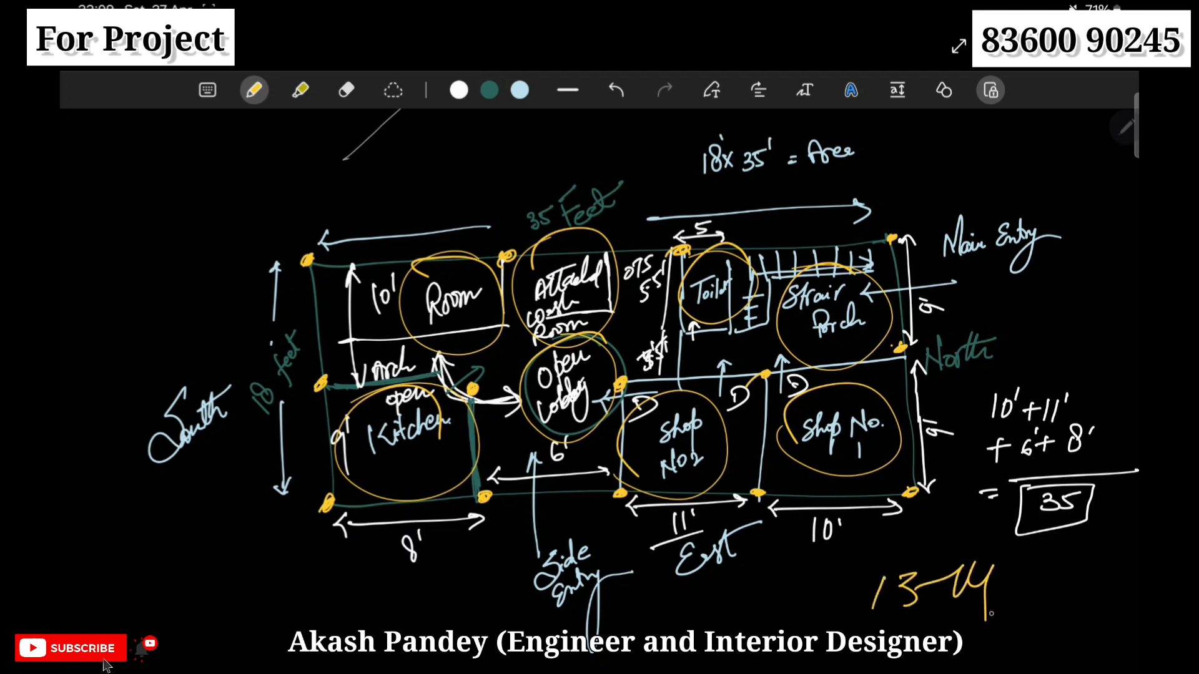
{"action": "left_click_drag", "start_coordinate": [885, 608], "coordinate": [868, 633]}
{"action": "mouse_move", "coordinate": [886, 618]}
{"action": "left_mouse_down"}
{"action": "mouse_move", "coordinate": [923, 630]}
{"action": "mouse_move", "coordinate": [999, 615]}
{"action": "left_mouse_up"}
{"action": "mouse_move", "coordinate": [1015, 546]}
{"action": "left_mouse_down"}
{"action": "mouse_move", "coordinate": [995, 615]}
{"action": "mouse_move", "coordinate": [1074, 626]}
{"action": "left_mouse_up"}
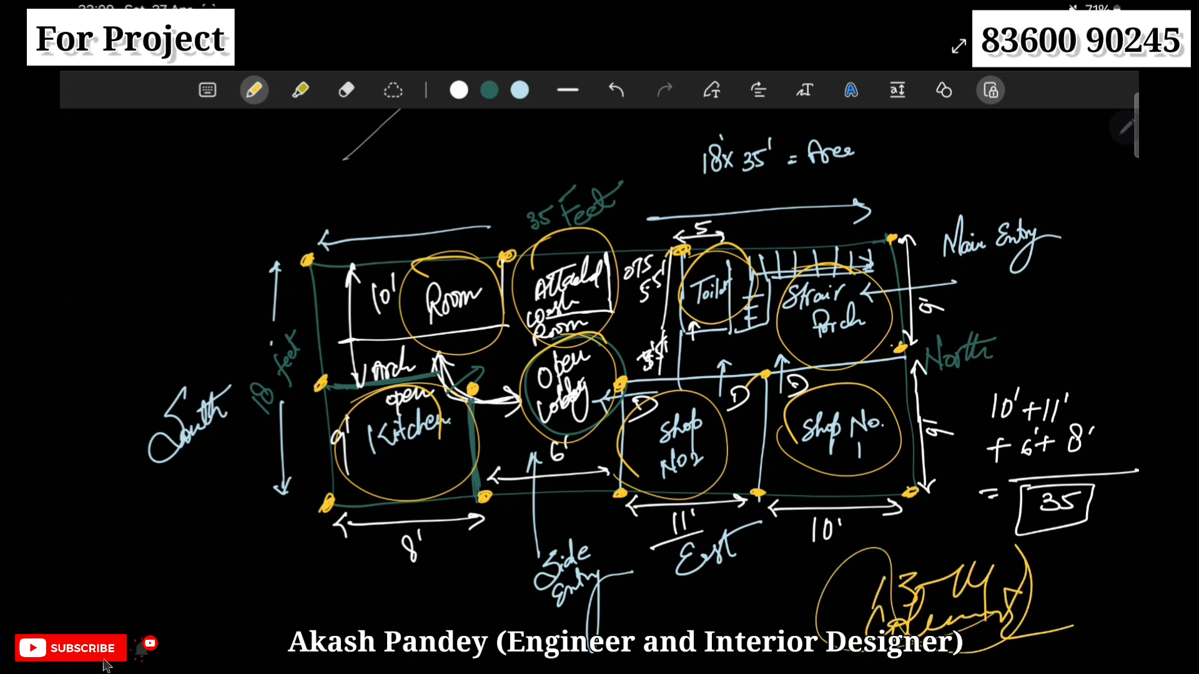
- Write the yellow note "According to Room/space Beam will be design" beside the plan's upper corner and double-underline it
{"action": "left_click_drag", "start_coordinate": [97, 221], "coordinate": [122, 188]}
{"action": "left_click", "coordinate": [616, 90]}
{"action": "mouse_move", "coordinate": [122, 187]}
{"action": "left_mouse_down"}
{"action": "mouse_move", "coordinate": [153, 155]}
{"action": "mouse_move", "coordinate": [161, 185]}
{"action": "left_mouse_up"}
{"action": "left_click_drag", "start_coordinate": [92, 238], "coordinate": [95, 268]}
{"action": "left_click_drag", "start_coordinate": [99, 253], "coordinate": [128, 242]}
{"action": "mouse_move", "coordinate": [128, 215]}
{"action": "left_mouse_down"}
{"action": "mouse_move", "coordinate": [141, 237]}
{"action": "mouse_move", "coordinate": [167, 167]}
{"action": "mouse_move", "coordinate": [180, 219]}
{"action": "mouse_move", "coordinate": [229, 146]}
{"action": "left_mouse_up"}
{"action": "mouse_move", "coordinate": [117, 273]}
{"action": "left_mouse_down"}
{"action": "mouse_move", "coordinate": [120, 287]}
{"action": "mouse_move", "coordinate": [138, 278]}
{"action": "mouse_move", "coordinate": [232, 186]}
{"action": "mouse_move", "coordinate": [272, 169]}
{"action": "left_mouse_up"}
{"action": "left_click_drag", "start_coordinate": [190, 275], "coordinate": [249, 220]}
{"action": "left_click_drag", "start_coordinate": [168, 324], "coordinate": [261, 241]}
{"action": "left_click_drag", "start_coordinate": [165, 338], "coordinate": [311, 187]}
- Continue the beam note with a phrase beginning "and also" above the plan and double-underline its ending
{"action": "mouse_move", "coordinate": [319, 198]}
{"action": "left_mouse_down"}
{"action": "mouse_move", "coordinate": [315, 158]}
{"action": "mouse_move", "coordinate": [399, 181]}
{"action": "left_mouse_up"}
{"action": "mouse_move", "coordinate": [387, 164]}
{"action": "left_mouse_down"}
{"action": "mouse_move", "coordinate": [431, 168]}
{"action": "mouse_move", "coordinate": [468, 153]}
{"action": "left_mouse_up"}
{"action": "left_click_drag", "start_coordinate": [377, 205], "coordinate": [482, 155]}
{"action": "mouse_move", "coordinate": [367, 217]}
{"action": "left_mouse_down"}
{"action": "mouse_move", "coordinate": [508, 152]}
{"action": "mouse_move", "coordinate": [464, 159]}
{"action": "left_mouse_up"}
- Write "Now lets start" in yellow below the plan, with a double underline under Now
{"action": "scroll", "coordinate": [599, 375], "scroll_direction": "down", "scroll_amount": 2}
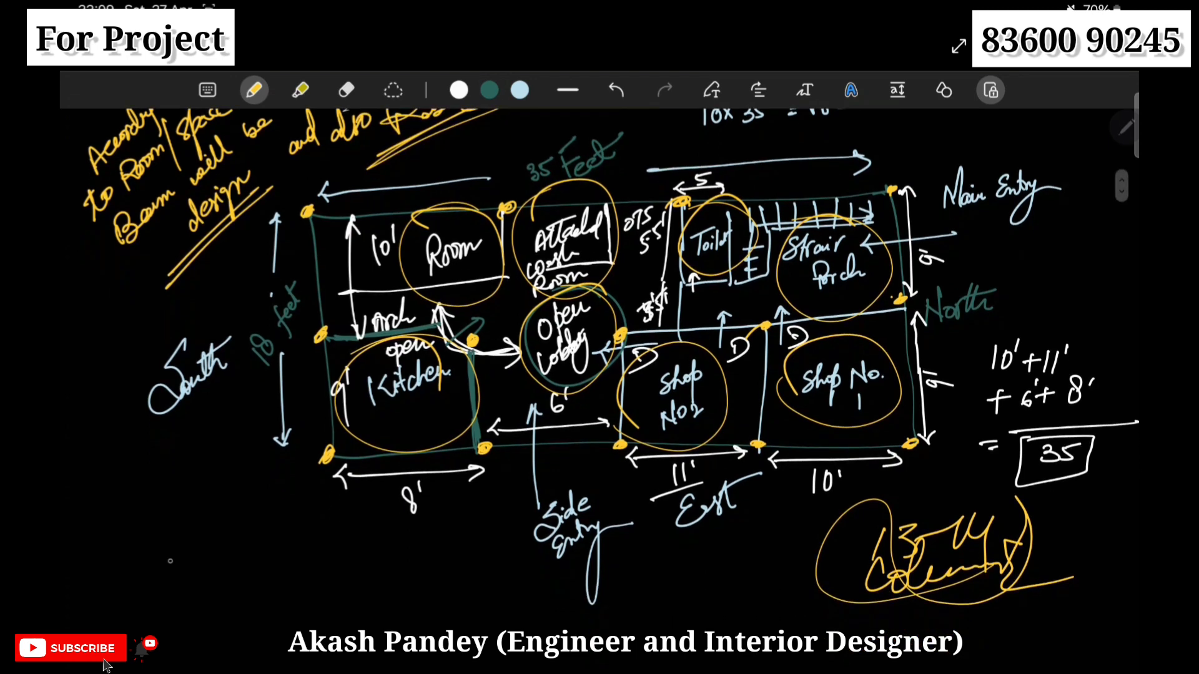
{"action": "mouse_move", "coordinate": [150, 555]}
{"action": "left_mouse_down"}
{"action": "mouse_move", "coordinate": [178, 581]}
{"action": "mouse_move", "coordinate": [224, 506]}
{"action": "left_mouse_up"}
{"action": "left_click_drag", "start_coordinate": [156, 628], "coordinate": [287, 501]}
{"action": "left_click_drag", "start_coordinate": [164, 618], "coordinate": [261, 541]}
{"action": "mouse_move", "coordinate": [226, 550]}
{"action": "left_mouse_down"}
{"action": "mouse_move", "coordinate": [250, 599]}
{"action": "mouse_move", "coordinate": [265, 599]}
{"action": "left_mouse_up"}
{"action": "mouse_move", "coordinate": [279, 552]}
{"action": "left_mouse_down"}
{"action": "mouse_move", "coordinate": [262, 577]}
{"action": "mouse_move", "coordinate": [368, 562]}
{"action": "left_mouse_up"}
{"action": "left_click_drag", "start_coordinate": [350, 565], "coordinate": [384, 538]}
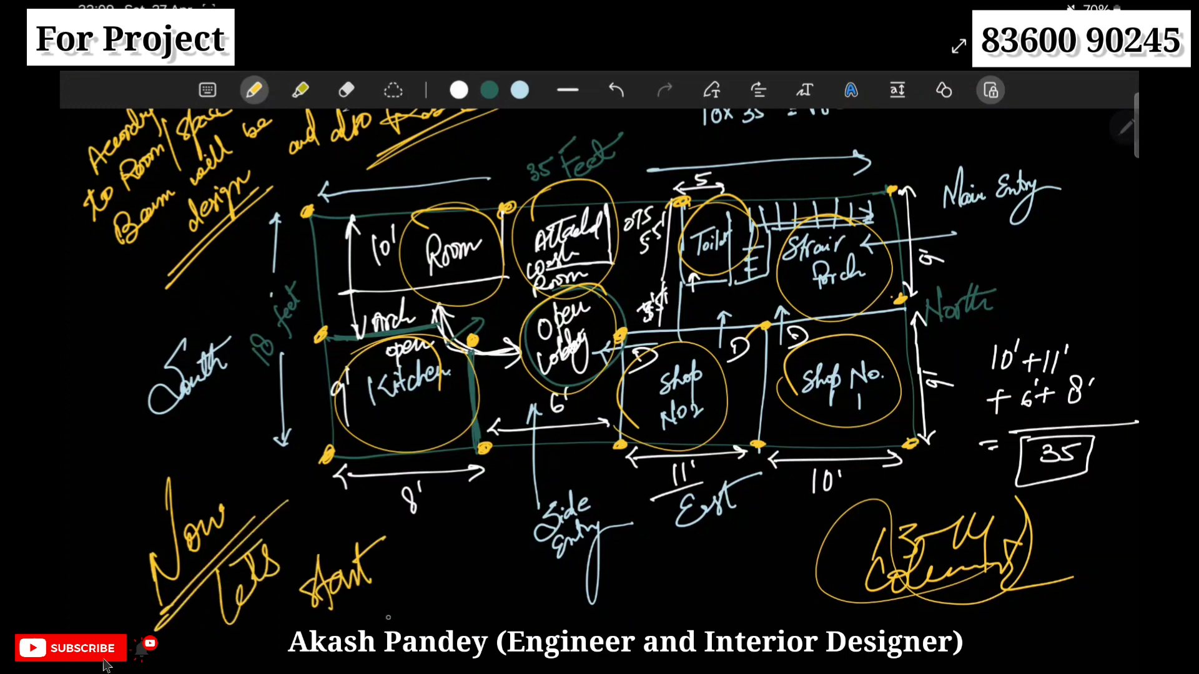
{"action": "mouse_move", "coordinate": [375, 633]}
{"action": "left_mouse_down"}
{"action": "mouse_move", "coordinate": [400, 574]}
{"action": "mouse_move", "coordinate": [459, 587]}
{"action": "mouse_move", "coordinate": [484, 609]}
{"action": "mouse_move", "coordinate": [522, 569]}
{"action": "mouse_move", "coordinate": [517, 633]}
{"action": "mouse_move", "coordinate": [566, 587]}
{"action": "left_mouse_up"}
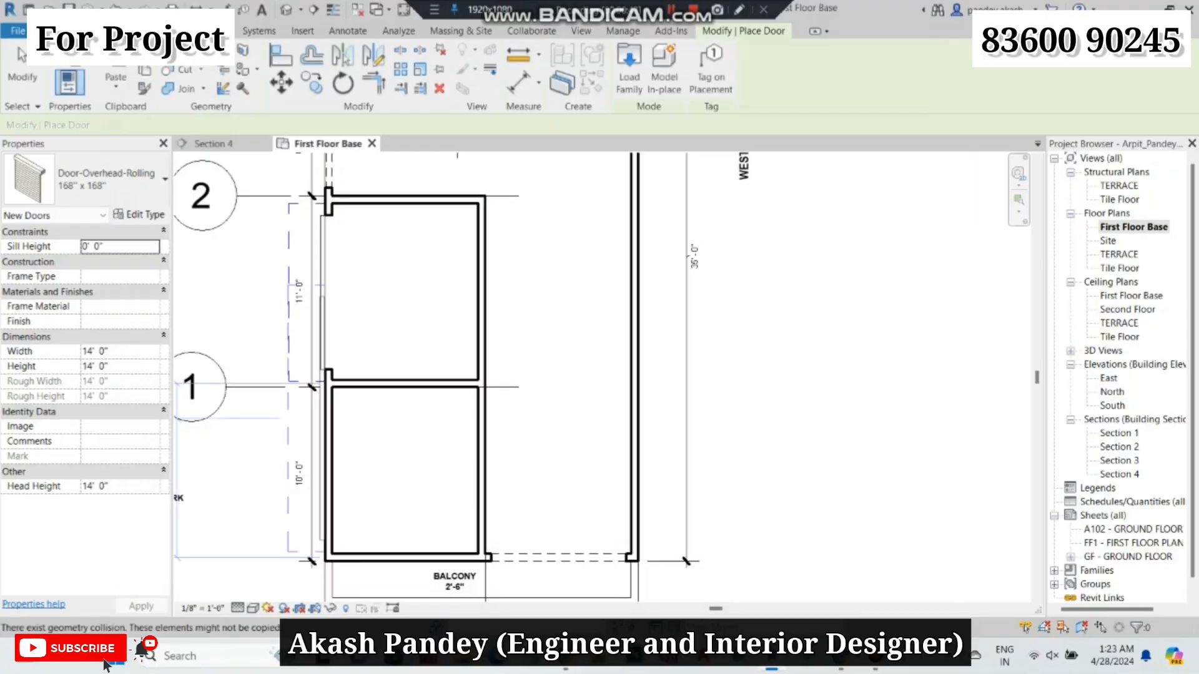
- Place a 168" x 168" overhead rolling door in the outer wall of the 10'-0" shop and end door placement
{"action": "scroll", "coordinate": [558, 231], "scroll_direction": "down", "scroll_amount": 1}
{"action": "scroll", "coordinate": [407, 426], "scroll_direction": "up", "scroll_amount": 3}
{"action": "scroll", "coordinate": [354, 416], "scroll_direction": "up", "scroll_amount": 2}
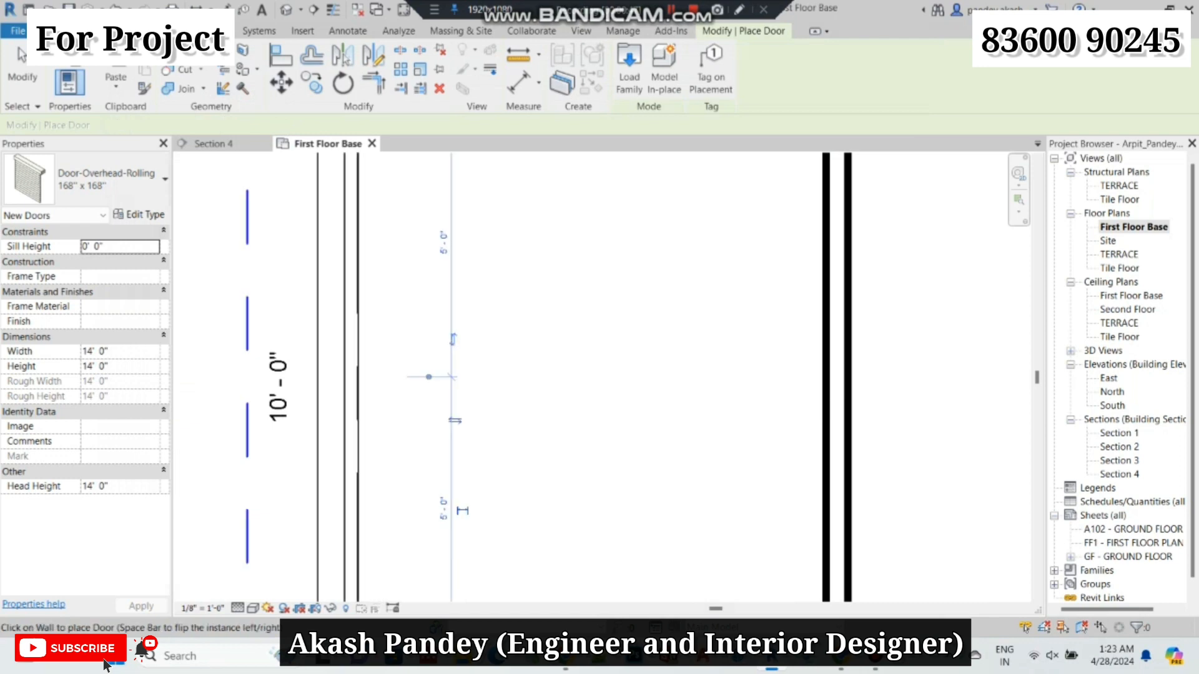
{"action": "scroll", "coordinate": [530, 320], "scroll_direction": "down", "scroll_amount": 2}
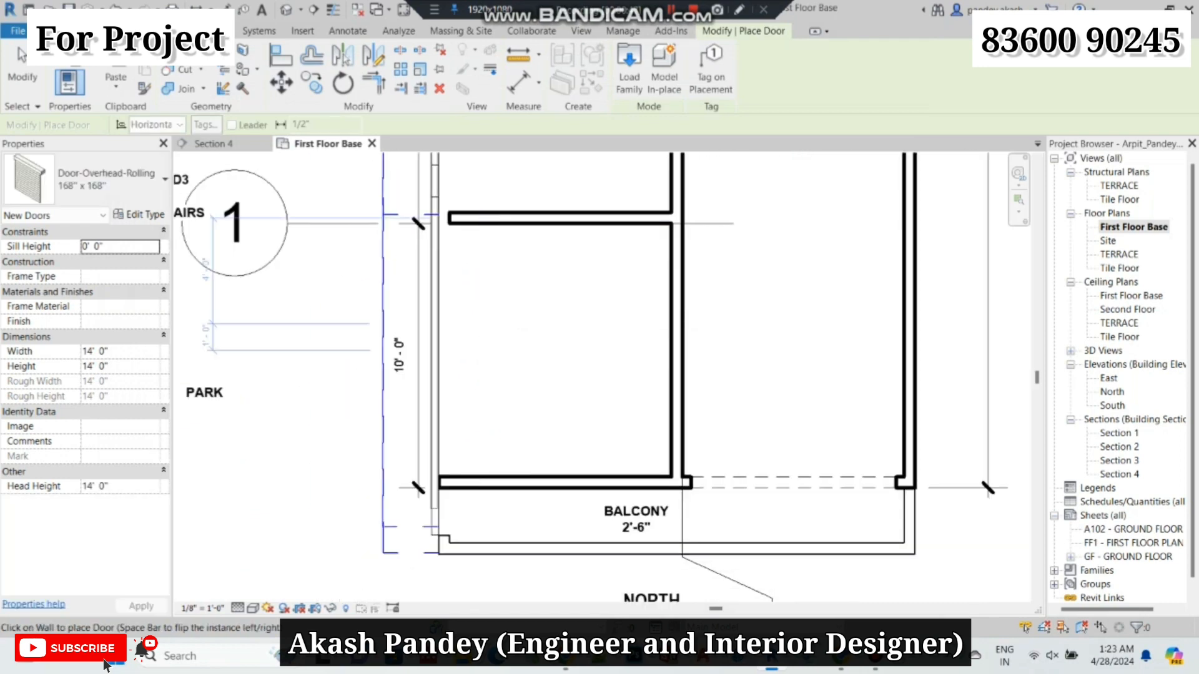
{"action": "key", "text": "Escape"}
{"action": "key", "text": "Escape"}
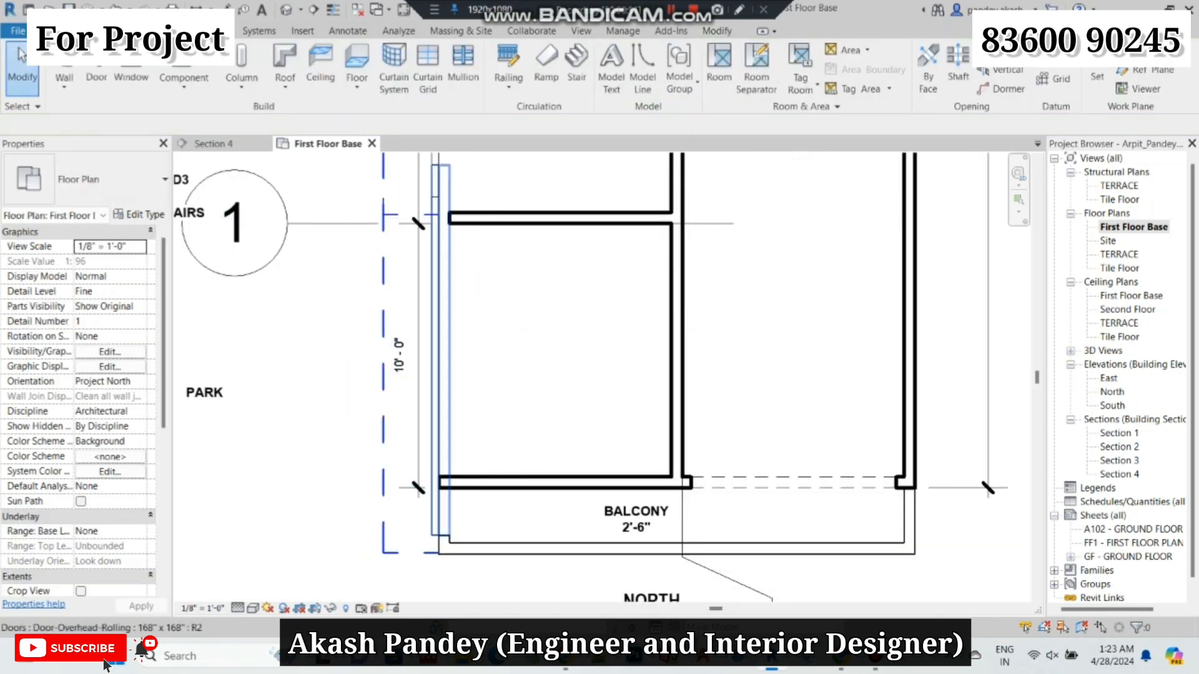
- Shorten the 10'-0" shop's rolling door at both ends to fit between the wall returns, about 8' 4 1/2" wide
{"action": "left_click", "coordinate": [436, 326]}
{"action": "scroll", "coordinate": [430, 163], "scroll_direction": "up", "scroll_amount": 2}
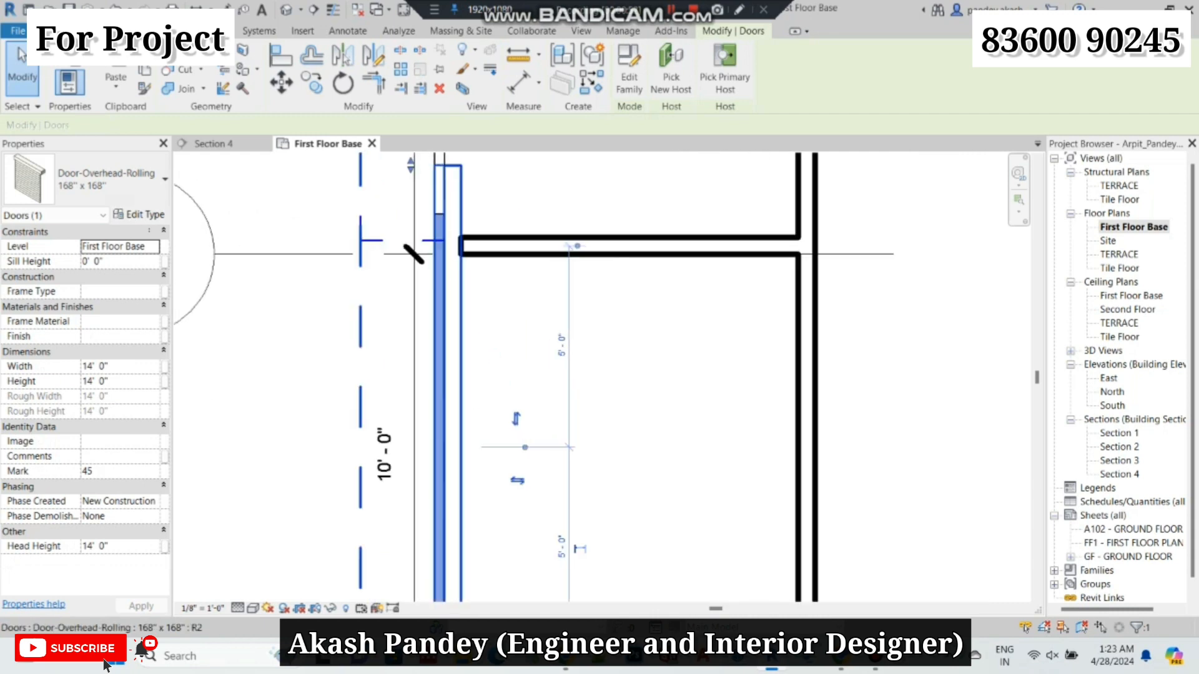
{"action": "left_click_drag", "start_coordinate": [440, 262], "coordinate": [439, 317]}
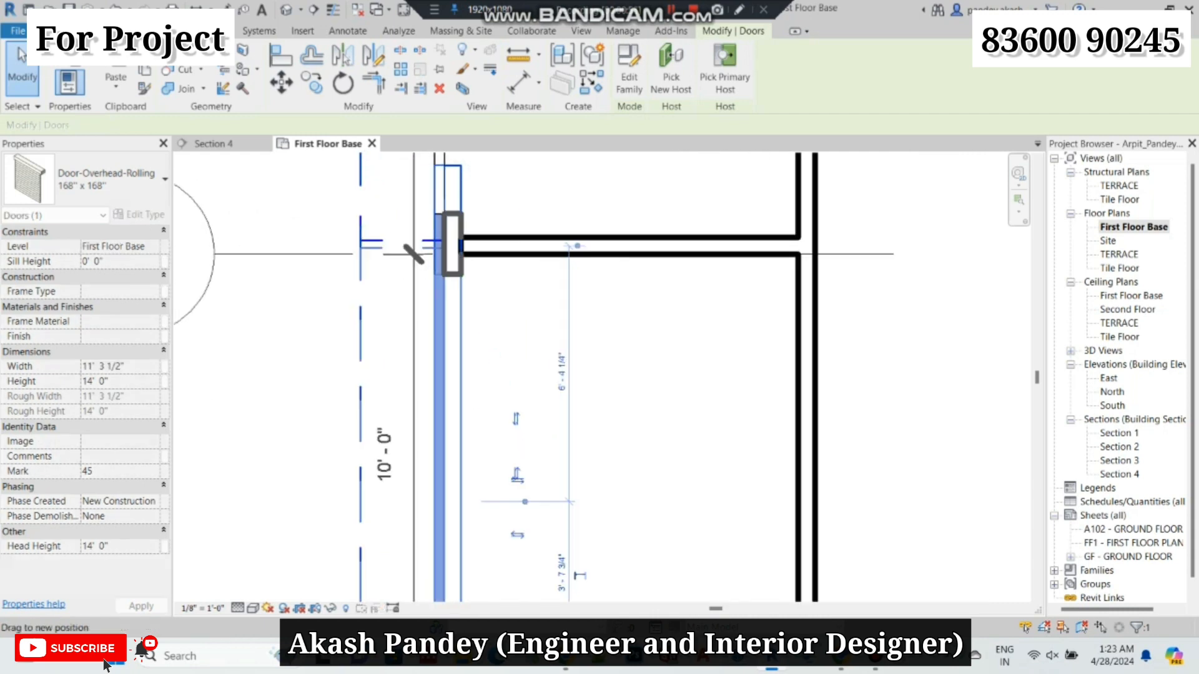
{"action": "scroll", "coordinate": [437, 268], "scroll_direction": "down", "scroll_amount": 3}
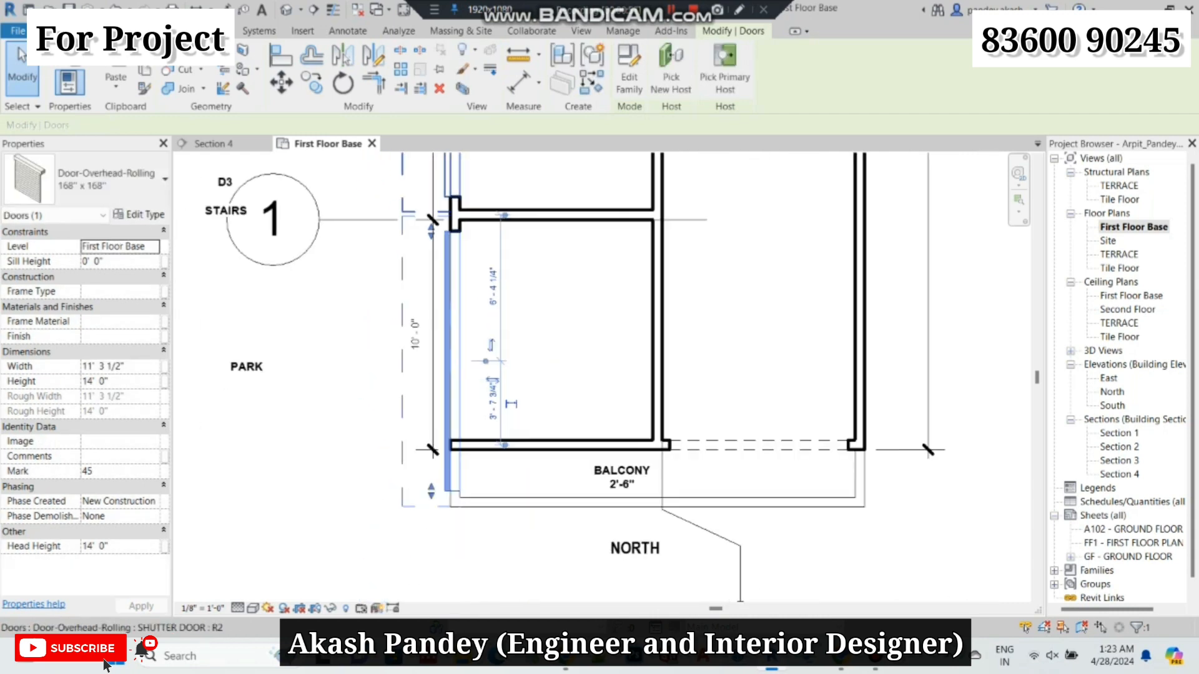
{"action": "scroll", "coordinate": [430, 424], "scroll_direction": "up", "scroll_amount": 3}
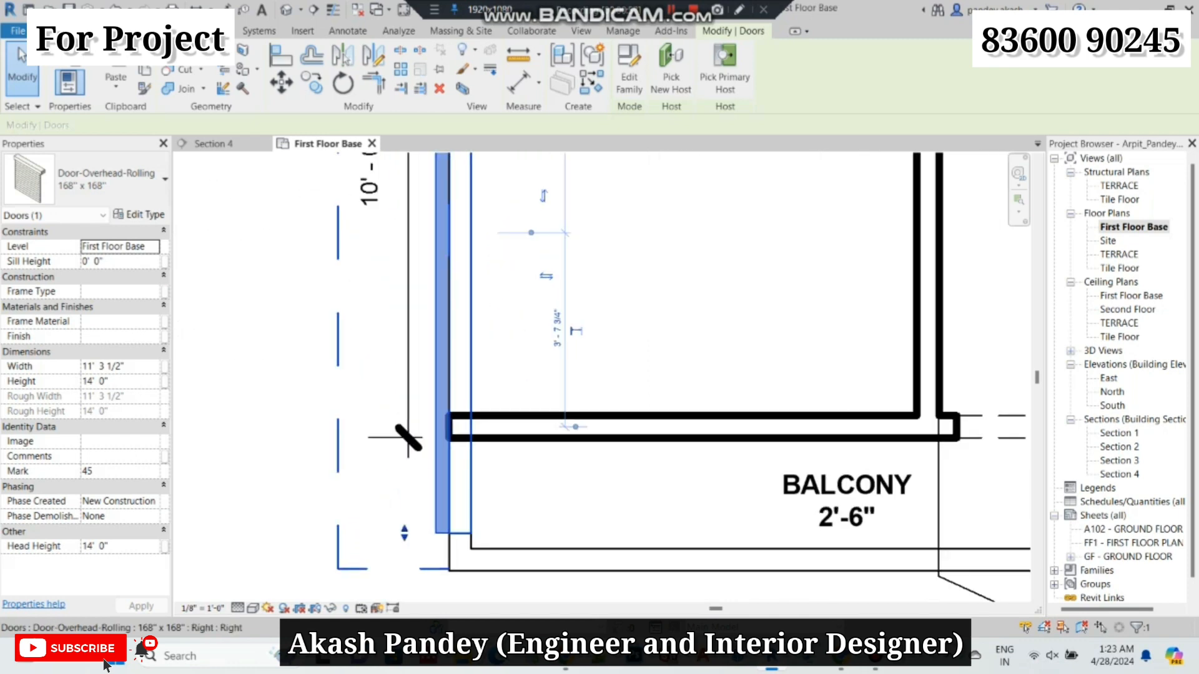
{"action": "left_click_drag", "start_coordinate": [405, 532], "coordinate": [405, 538]}
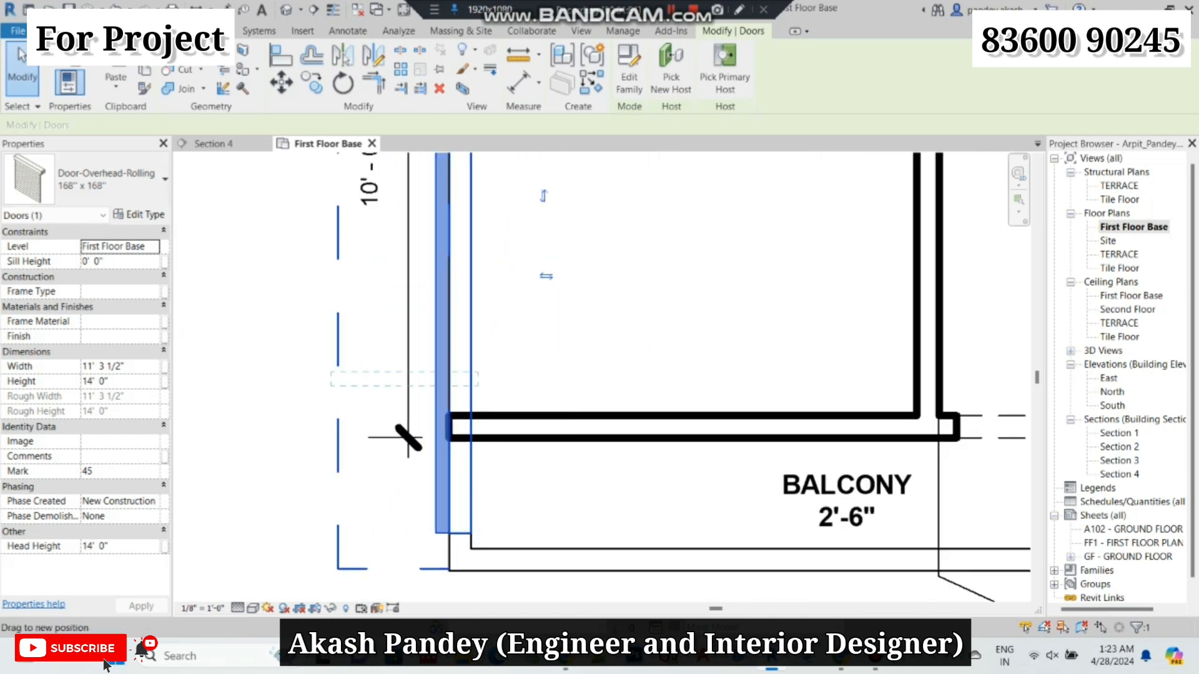
{"action": "left_click_drag", "start_coordinate": [405, 379], "coordinate": [405, 378]}
{"action": "key", "text": "Escape"}
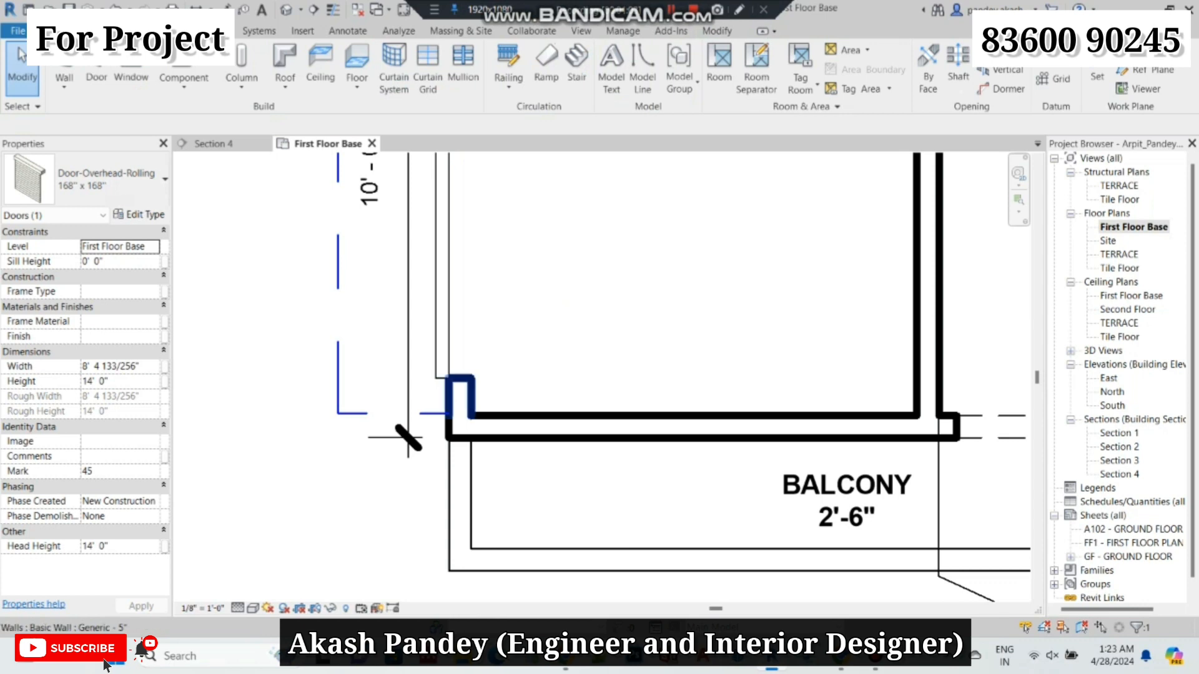
- Inspect the rolling doors of both shops, then the kitchen and bedroom part of the floor plan
{"action": "scroll", "coordinate": [459, 426], "scroll_direction": "down", "scroll_amount": 4}
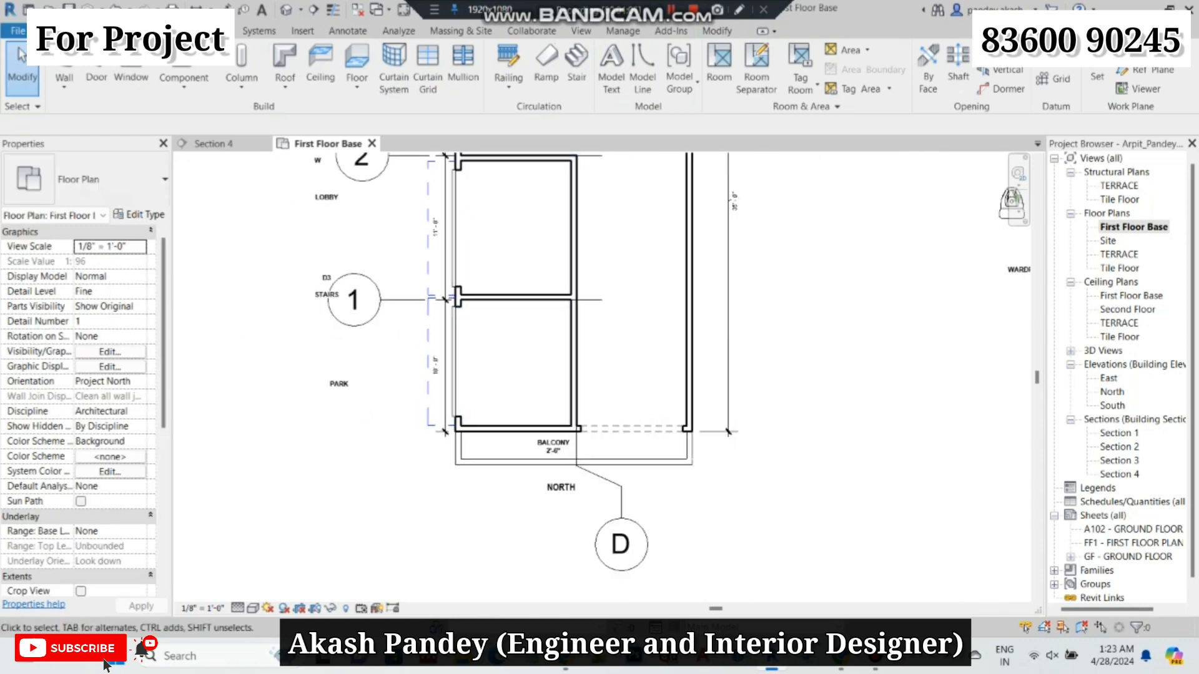
{"action": "scroll", "coordinate": [451, 279], "scroll_direction": "up", "scroll_amount": 4}
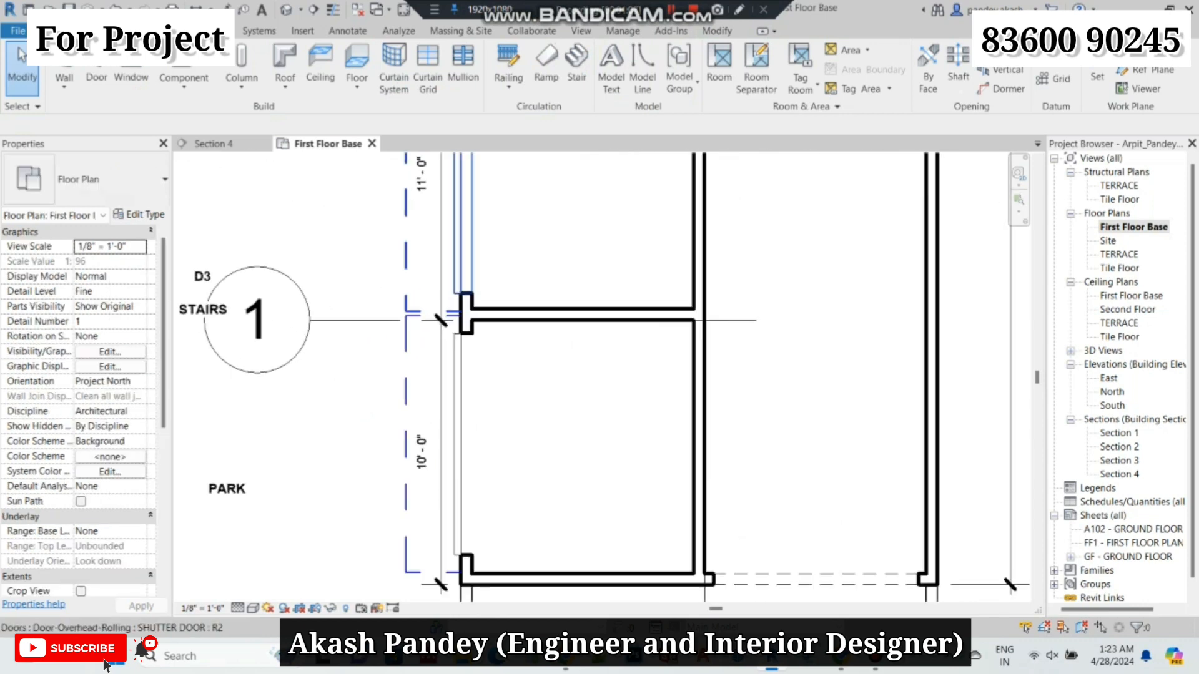
{"action": "scroll", "coordinate": [452, 277], "scroll_direction": "up", "scroll_amount": 6}
{"action": "scroll", "coordinate": [452, 277], "scroll_direction": "down", "scroll_amount": 7}
{"action": "middle_click_drag", "start_coordinate": [451, 276], "coordinate": [555, 438]}
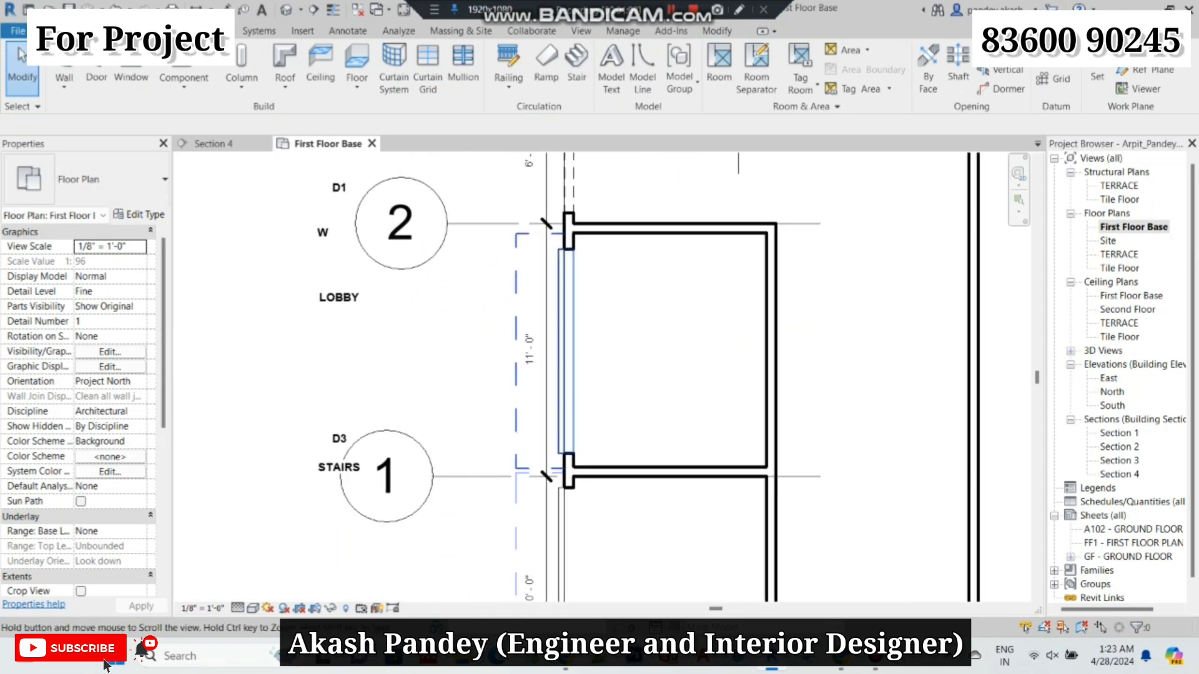
{"action": "middle_click_drag", "start_coordinate": [567, 344], "coordinate": [316, 403]}
{"action": "scroll", "coordinate": [314, 401], "scroll_direction": "down", "scroll_amount": 3}
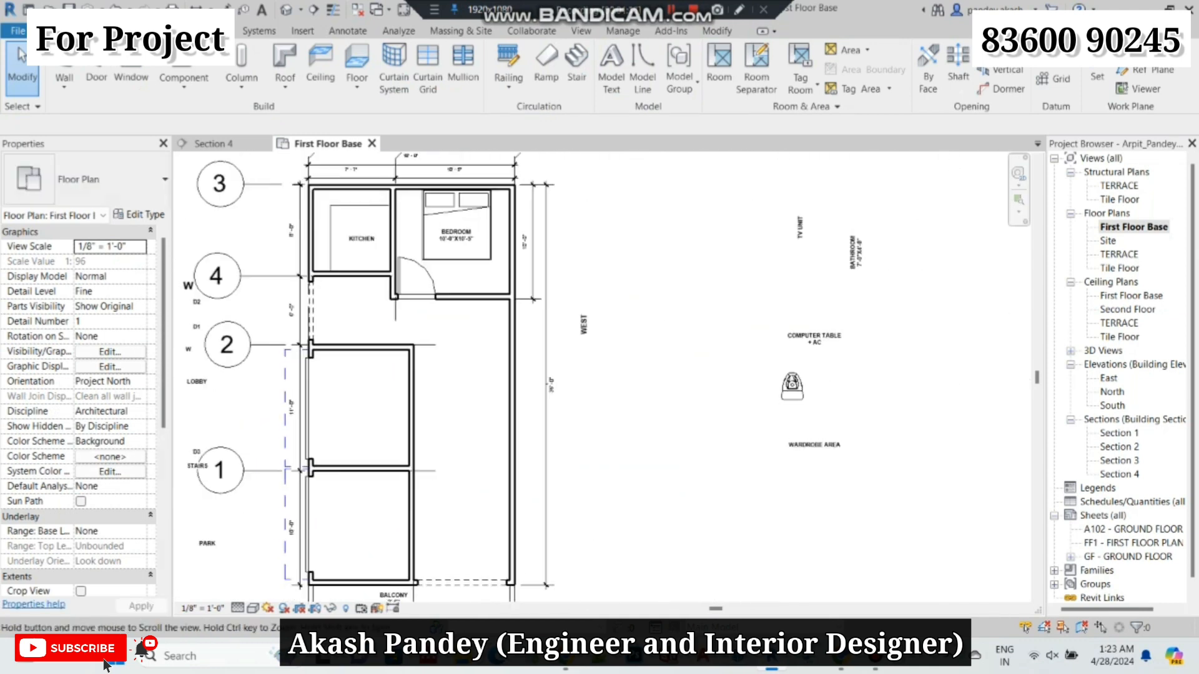
{"action": "middle_click_drag", "start_coordinate": [341, 221], "coordinate": [386, 294]}
{"action": "scroll", "coordinate": [387, 294], "scroll_direction": "up", "scroll_amount": 6}
{"action": "scroll", "coordinate": [386, 295], "scroll_direction": "down", "scroll_amount": 1}
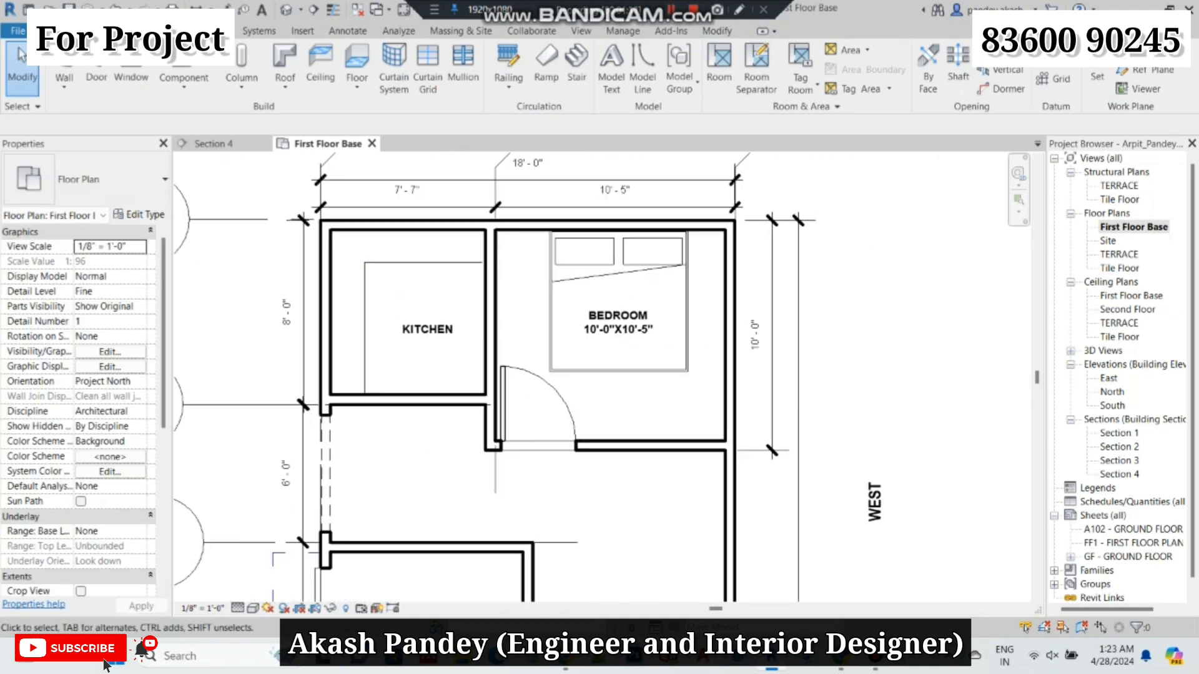
- Choose Single-Flush 30" x 80" as the type for new doors and check which type the bedroom door uses
{"action": "key", "text": "d"}
{"action": "key", "text": "r"}
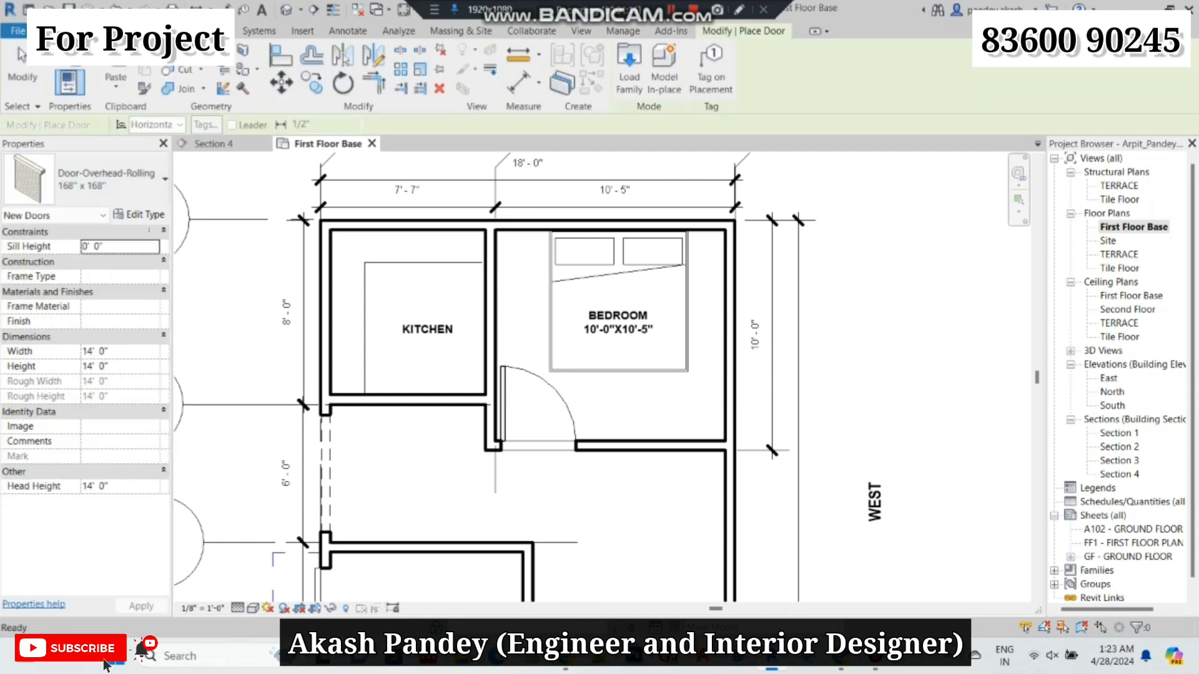
{"action": "left_click", "coordinate": [106, 179]}
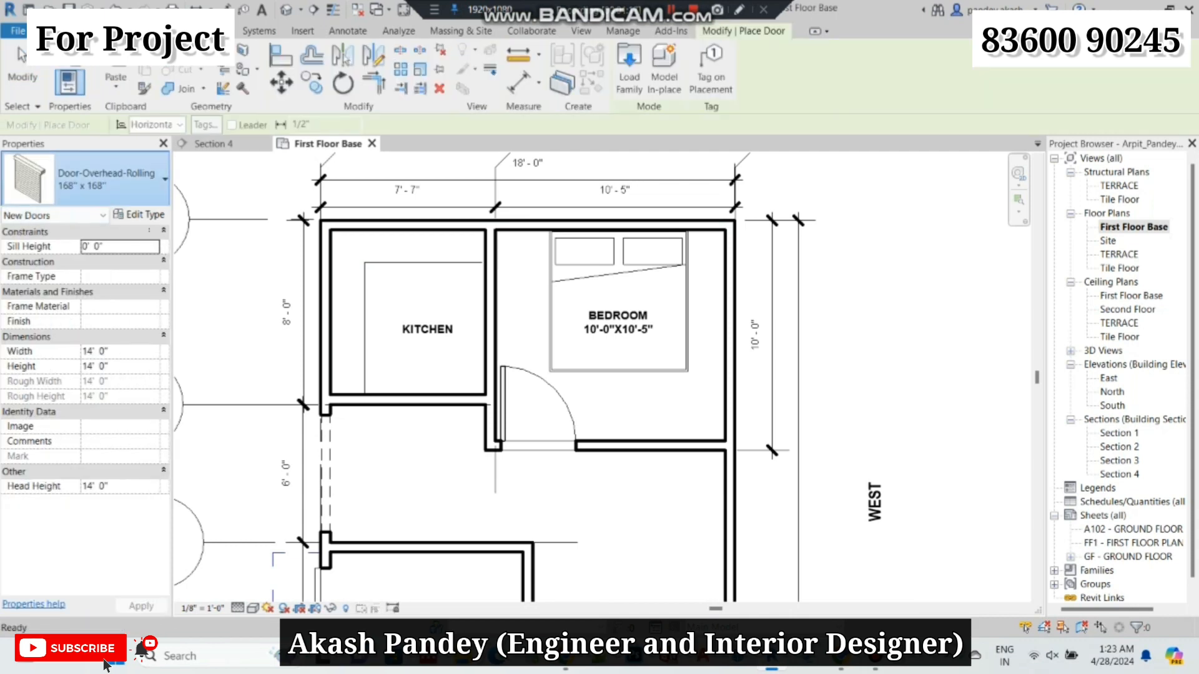
{"action": "left_click", "coordinate": [56, 419]}
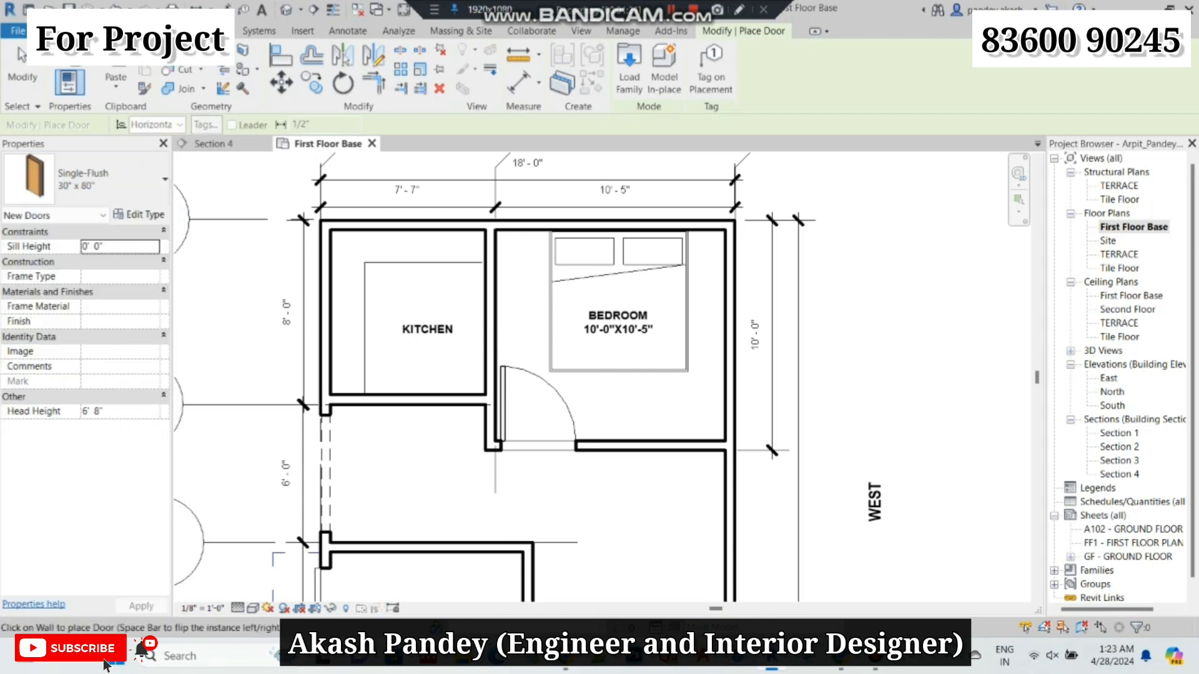
{"action": "left_click", "coordinate": [106, 180]}
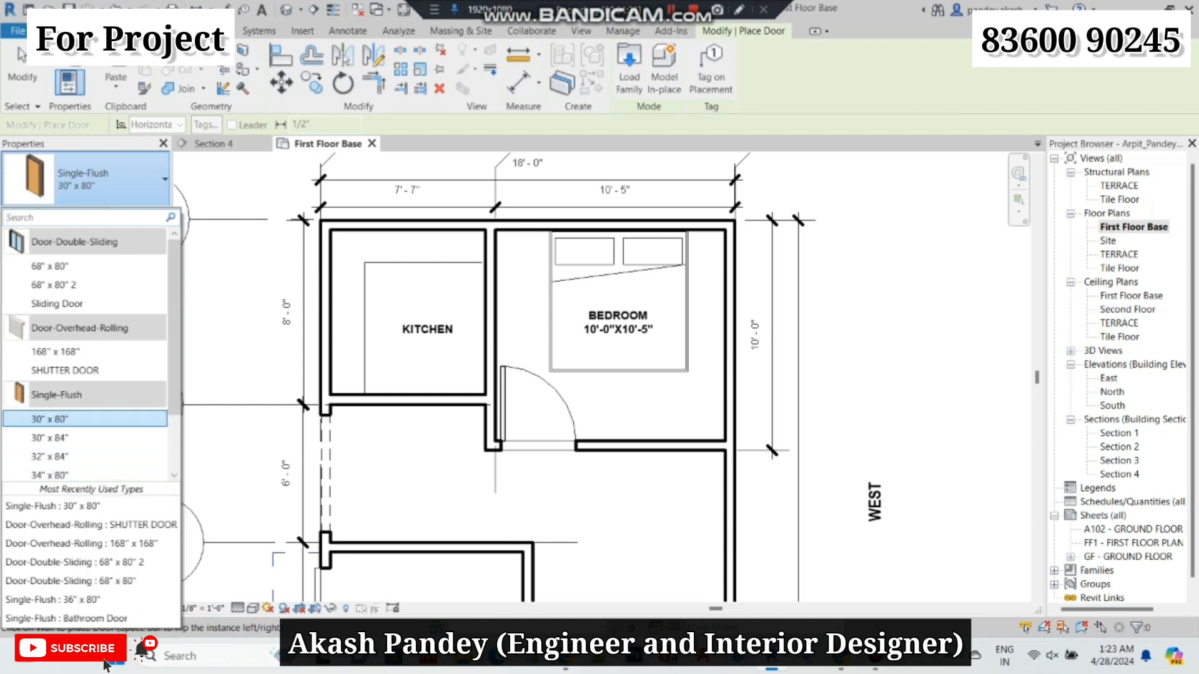
{"action": "left_click", "coordinate": [76, 419]}
{"action": "key", "text": "Escape"}
{"action": "left_click", "coordinate": [565, 403]}
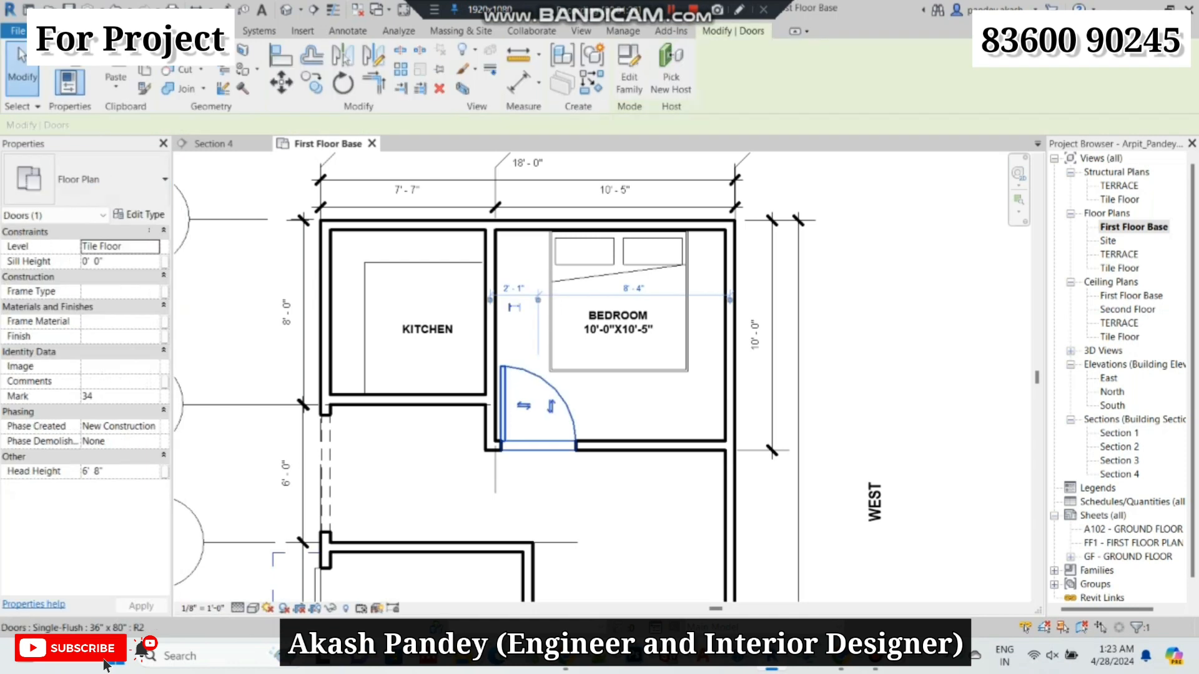
{"action": "key", "text": "Escape"}
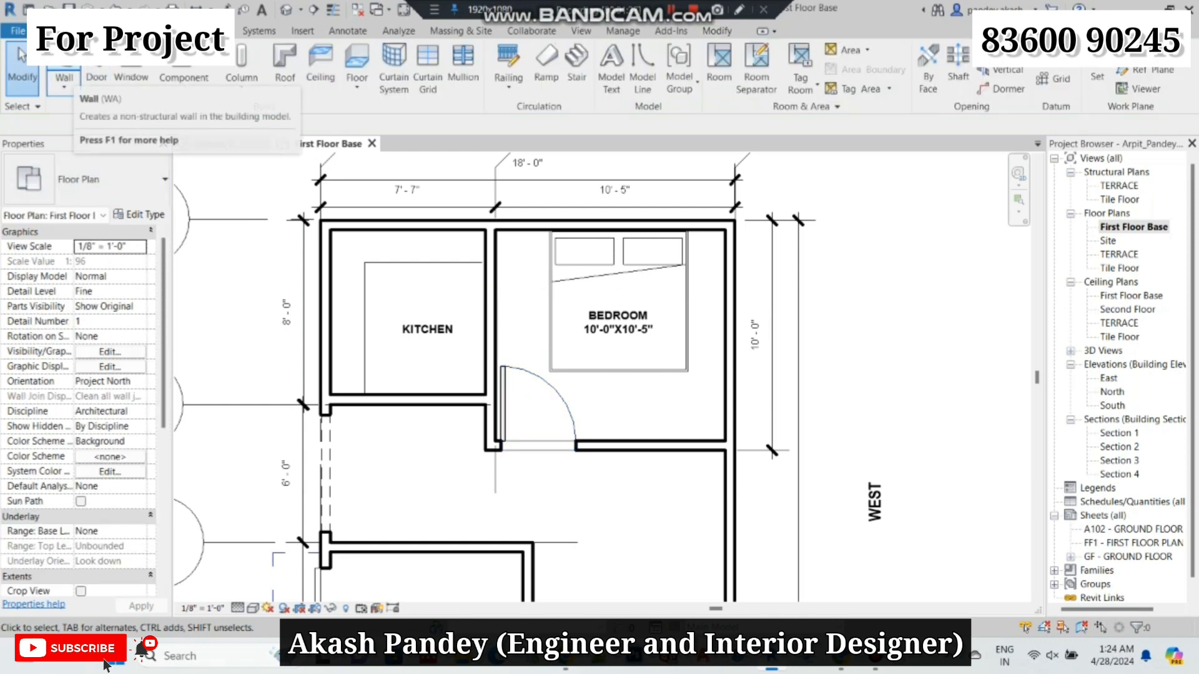
- Place a Single-Flush 30" x 80" door in the wall between kitchen and lobby, near the bedroom side, swinging into the kitchen
{"action": "left_click", "coordinate": [97, 69]}
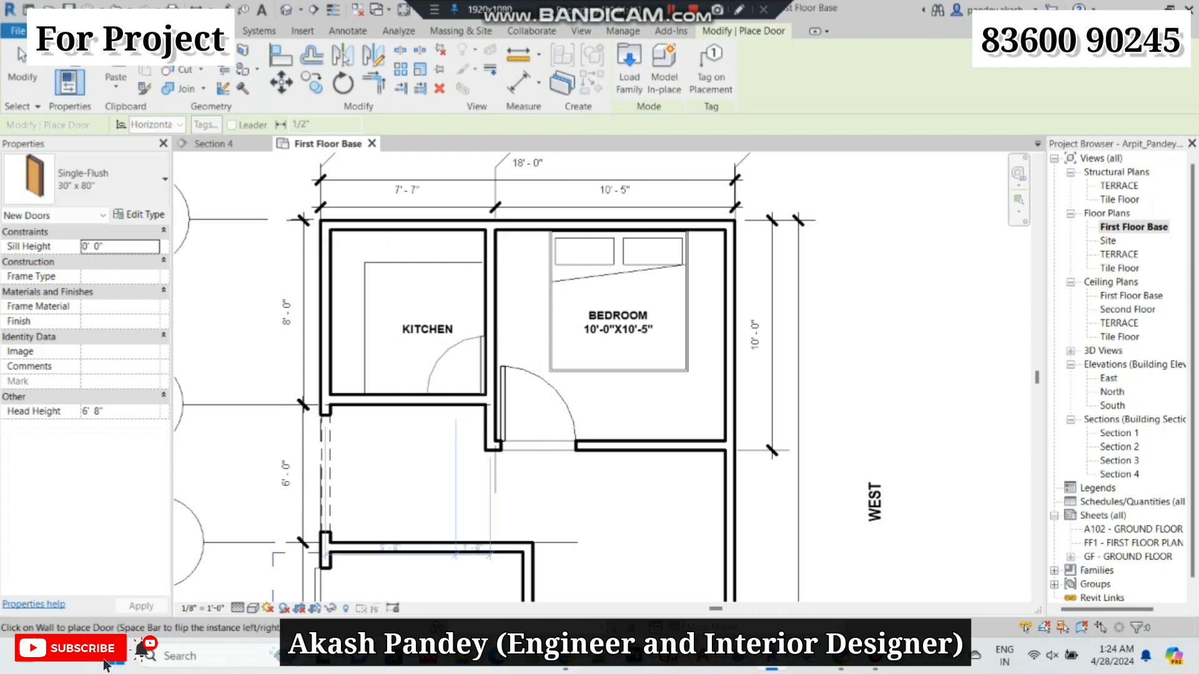
{"action": "scroll", "coordinate": [452, 389], "scroll_direction": "up", "scroll_amount": 3}
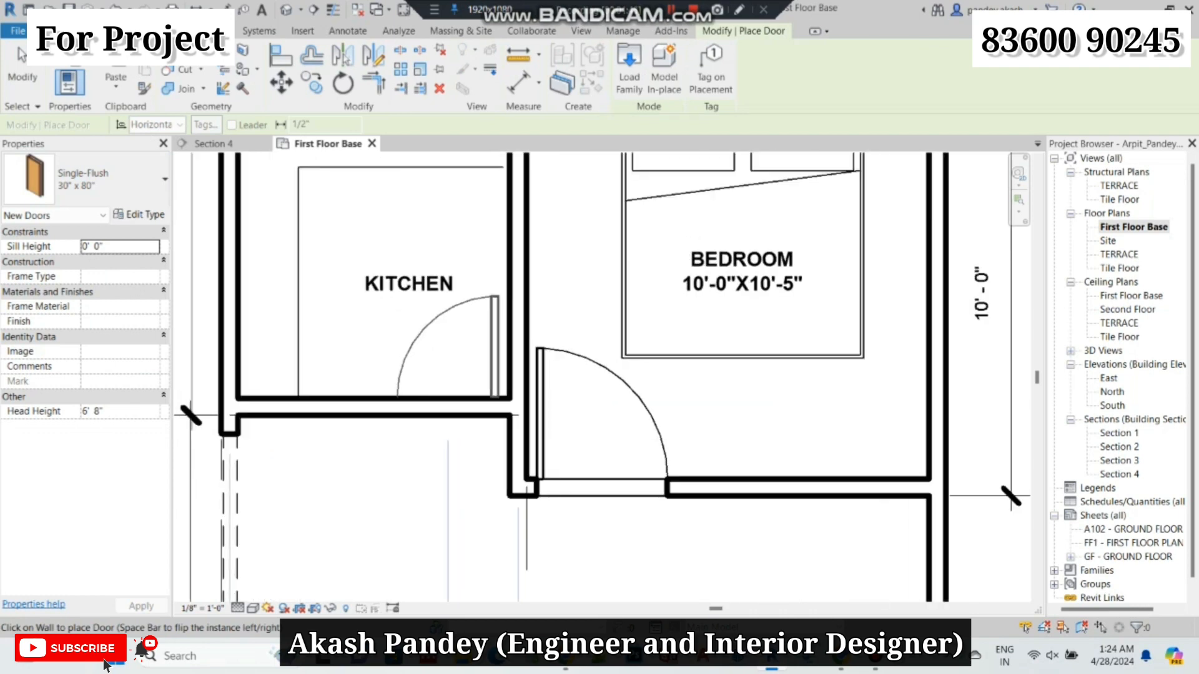
{"action": "left_click", "coordinate": [448, 401]}
{"action": "key", "text": "Escape"}
{"action": "key", "text": "Escape"}
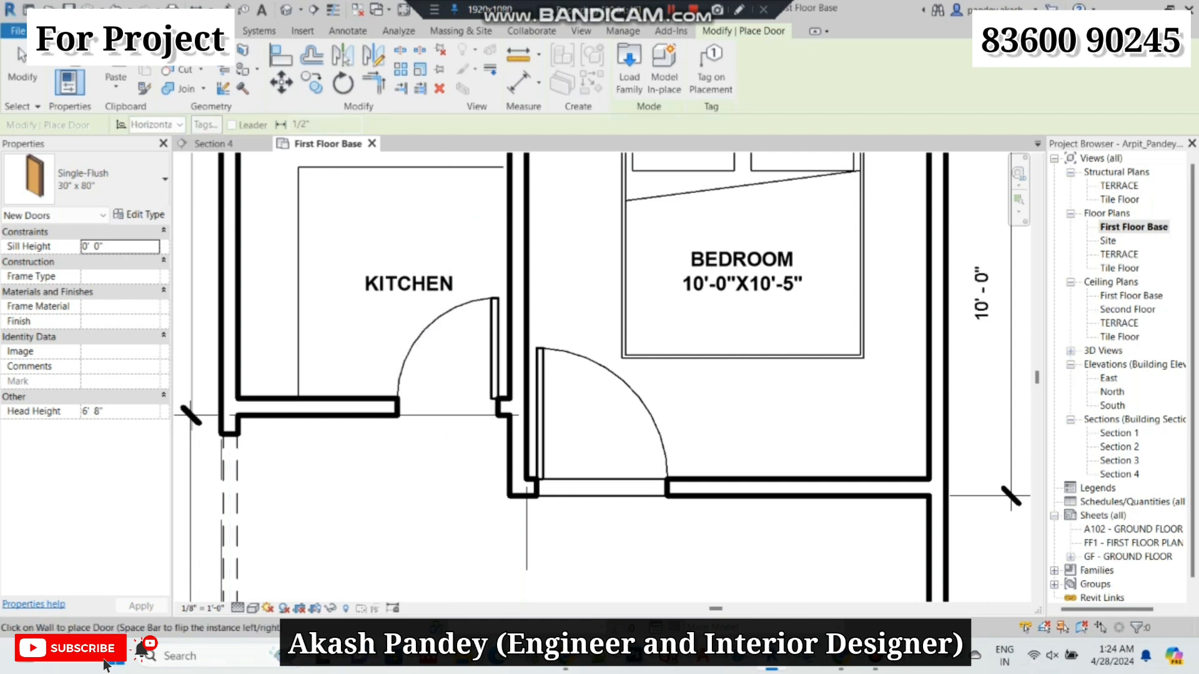
{"action": "scroll", "coordinate": [461, 273], "scroll_direction": "down", "scroll_amount": 1}
{"action": "scroll", "coordinate": [459, 273], "scroll_direction": "down", "scroll_amount": 2}
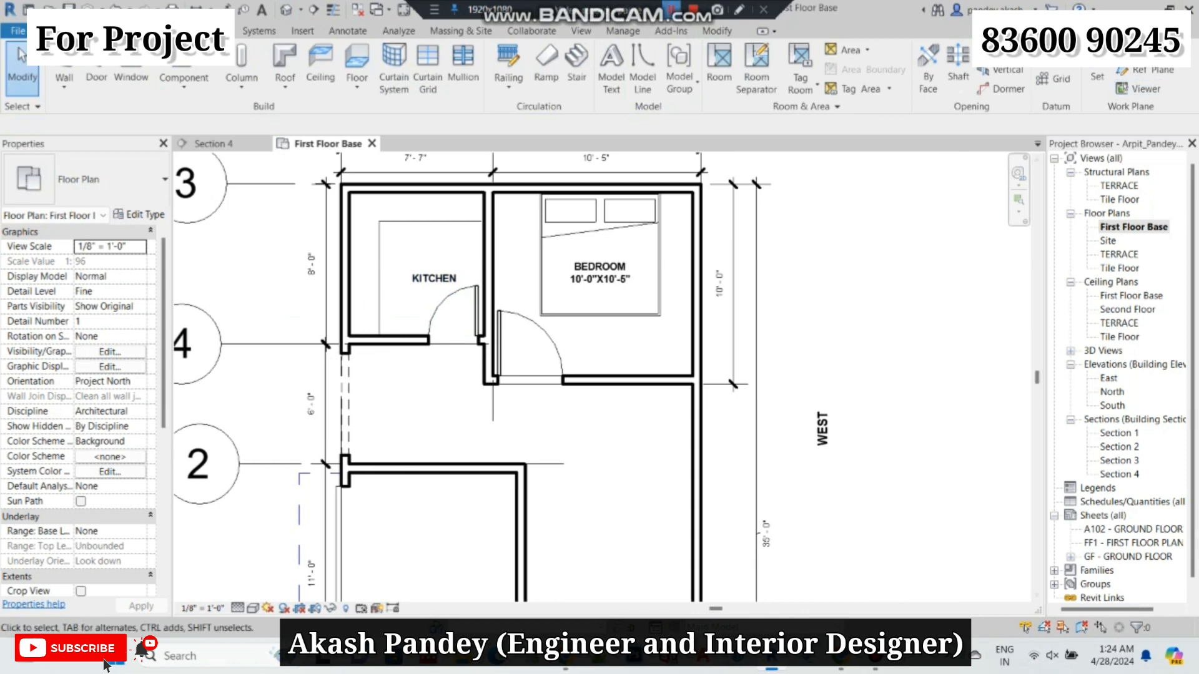
- Shift the kitchen door along its wall, closer to the wall shared with the bedroom
{"action": "scroll", "coordinate": [412, 262], "scroll_direction": "up", "scroll_amount": 3}
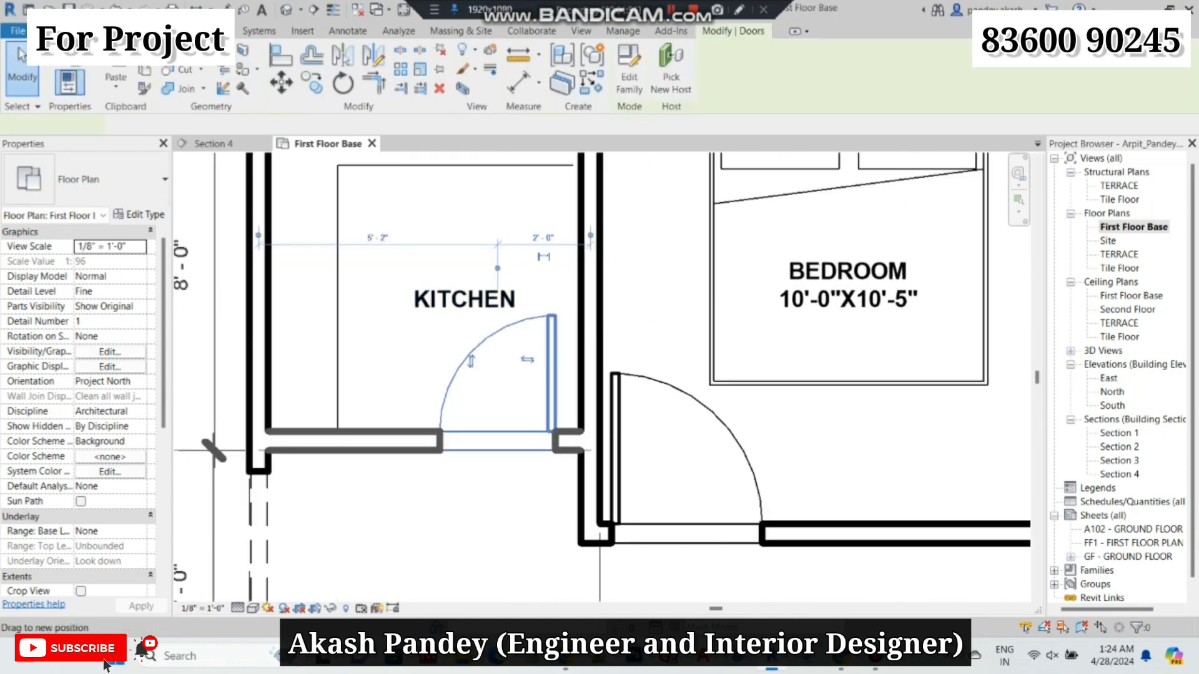
{"action": "left_click", "coordinate": [555, 375]}
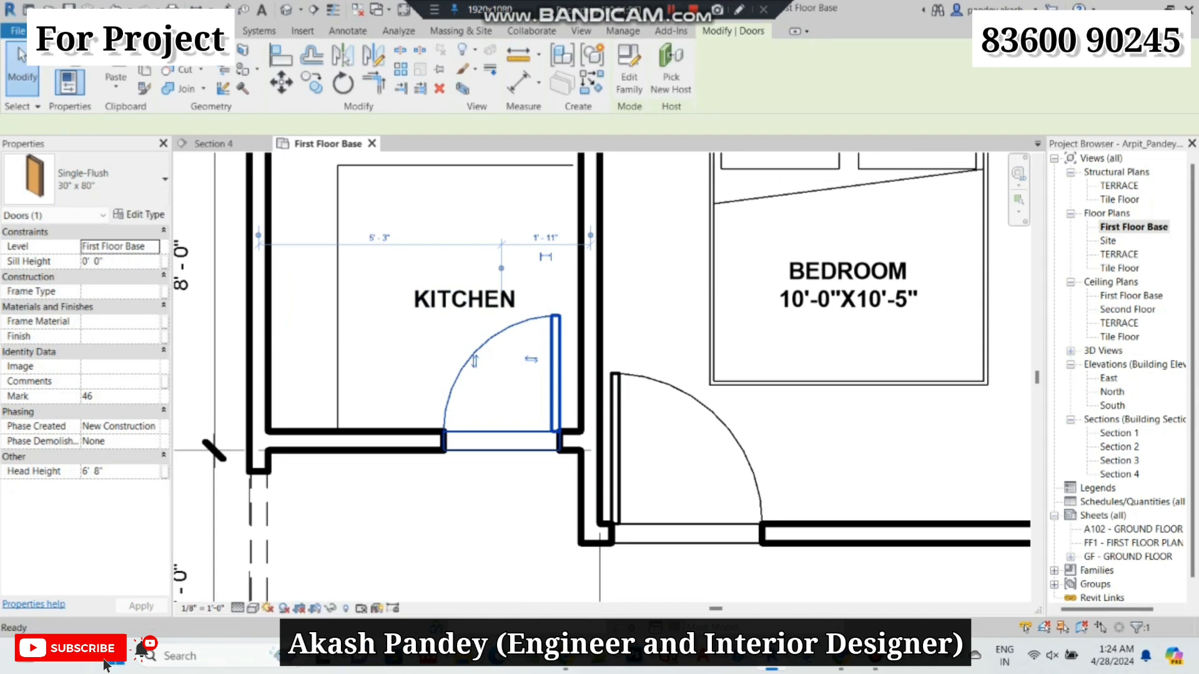
{"action": "left_click_drag", "start_coordinate": [555, 374], "coordinate": [563, 374]}
- Move the KITCHEN label up clear of the door swing and add the second line 8'-0X7'-7" to it
{"action": "left_click_drag", "start_coordinate": [465, 299], "coordinate": [465, 226]}
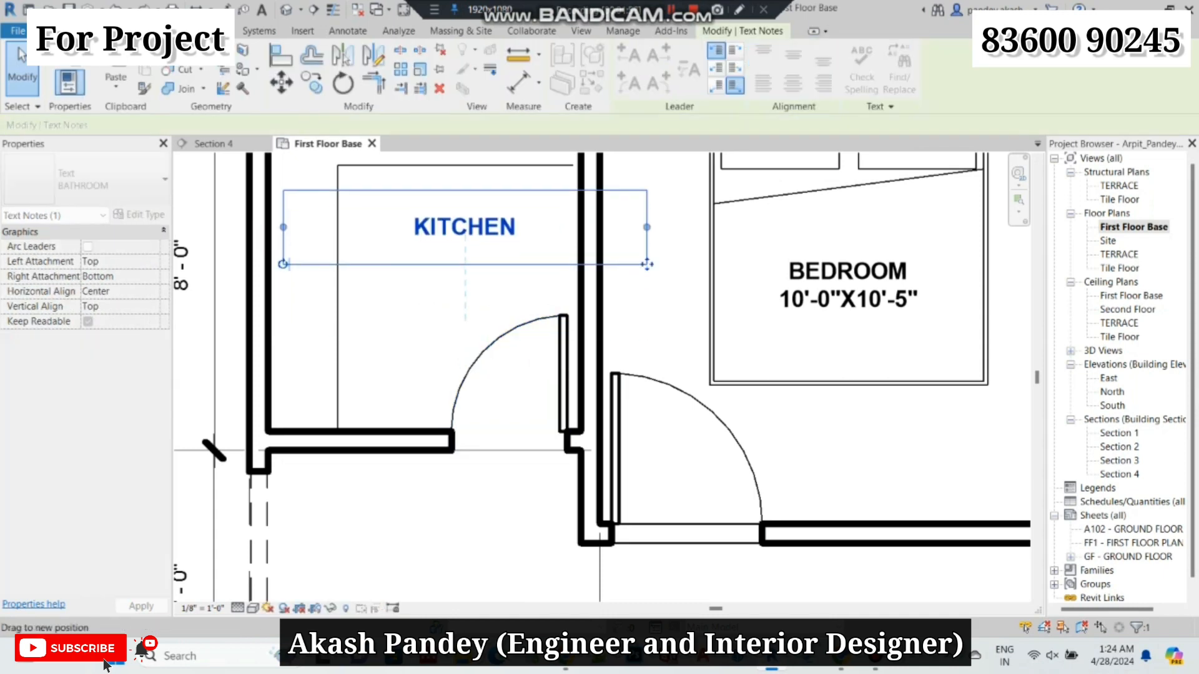
{"action": "left_click", "coordinate": [847, 274]}
{"action": "double_click", "coordinate": [465, 226]}
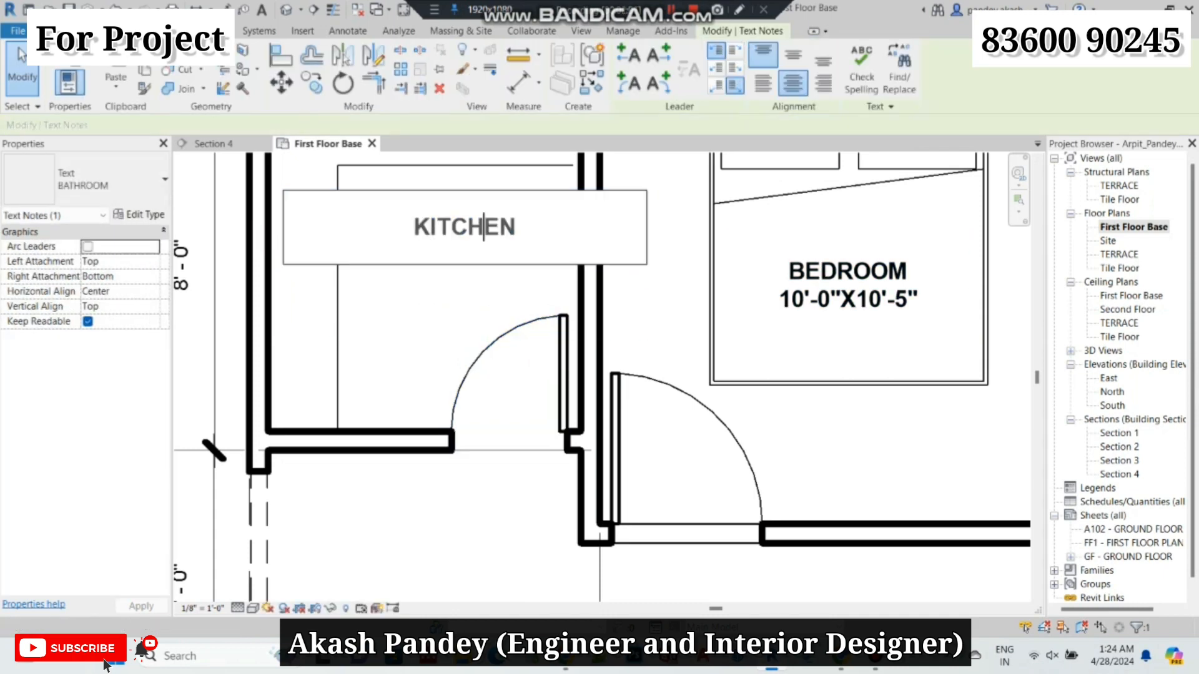
{"action": "key", "text": "Return"}
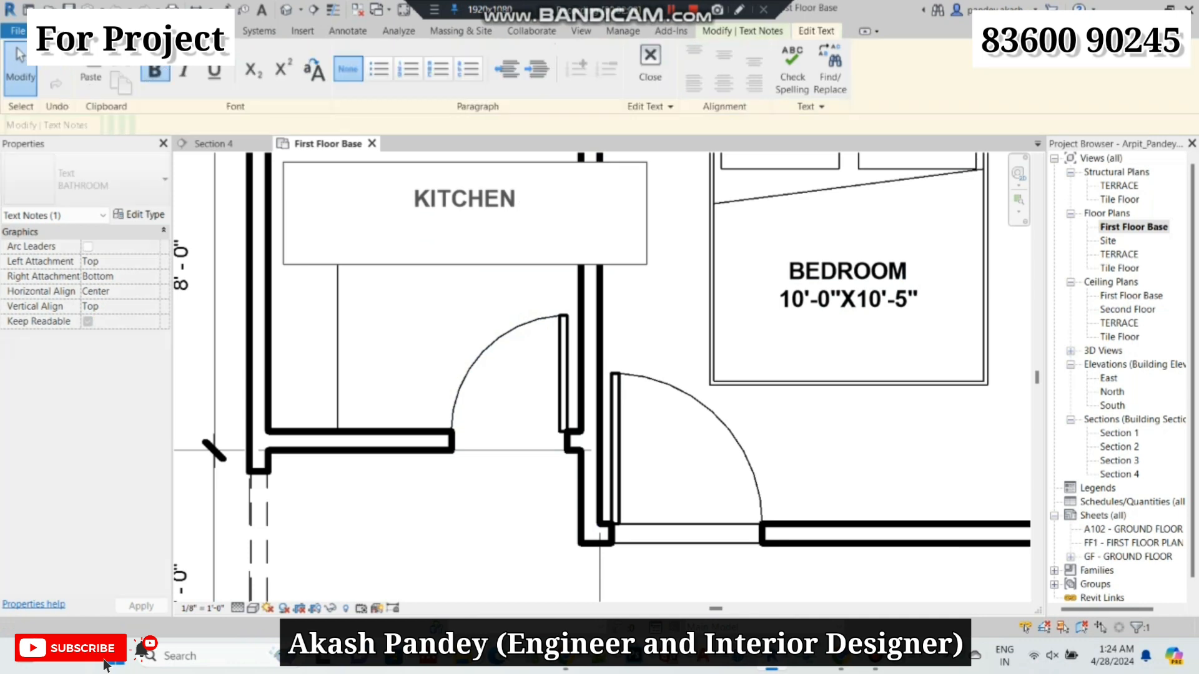
{"action": "type", "text": "8'-0X"}
{"action": "type", "text": "7"}
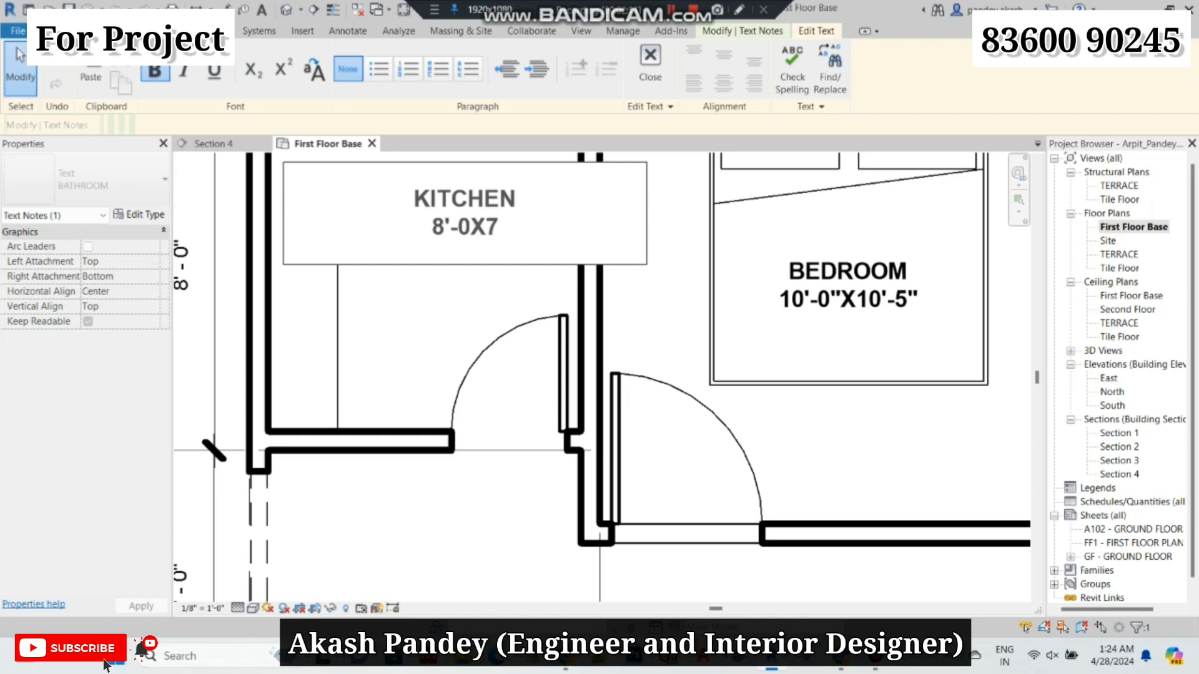
{"action": "type", "text": "'-"}
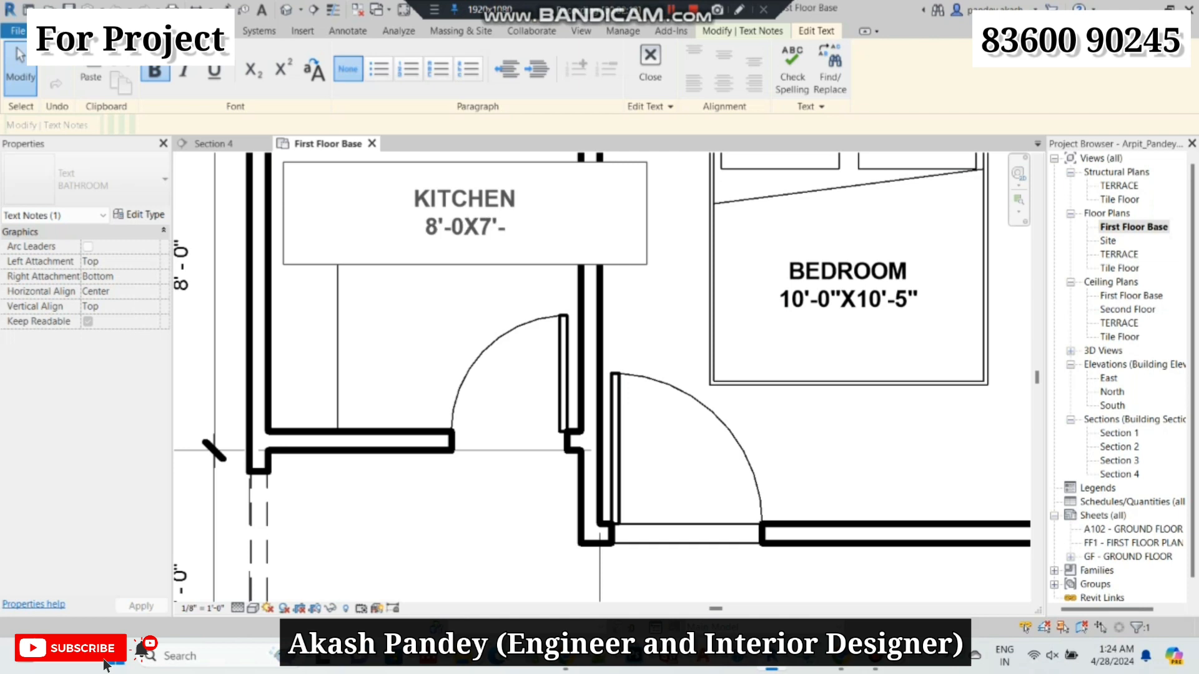
{"action": "type", "text": "7\""}
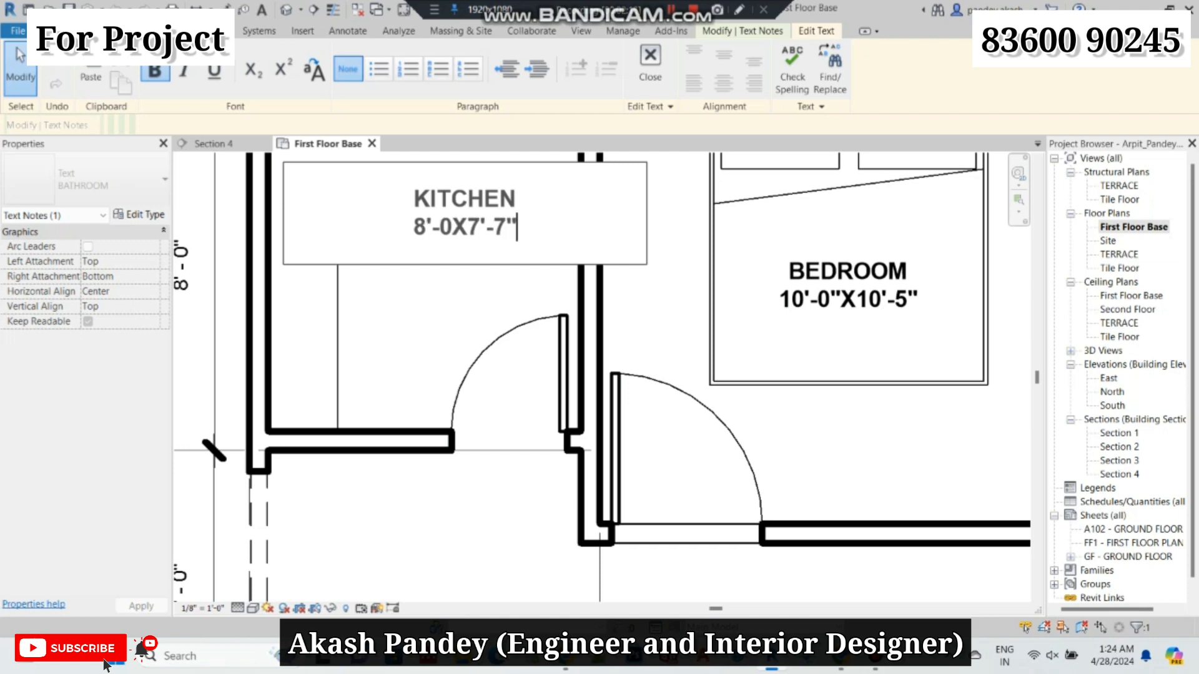
{"action": "key", "text": "Escape"}
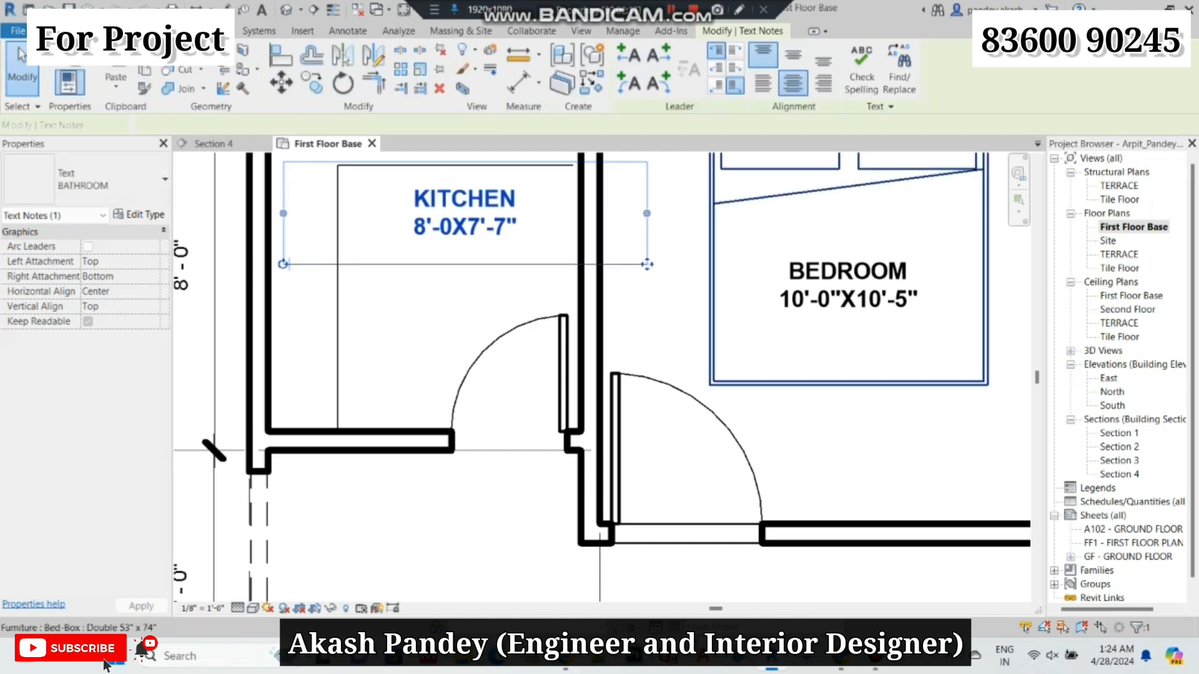
{"action": "key", "text": "Escape"}
- Reposition the two-line KITCHEN label slightly lower and towards the outer wall, between the counter and the door swing
{"action": "scroll", "coordinate": [609, 395], "scroll_direction": "down", "scroll_amount": 3}
{"action": "scroll", "coordinate": [549, 380], "scroll_direction": "up", "scroll_amount": 1}
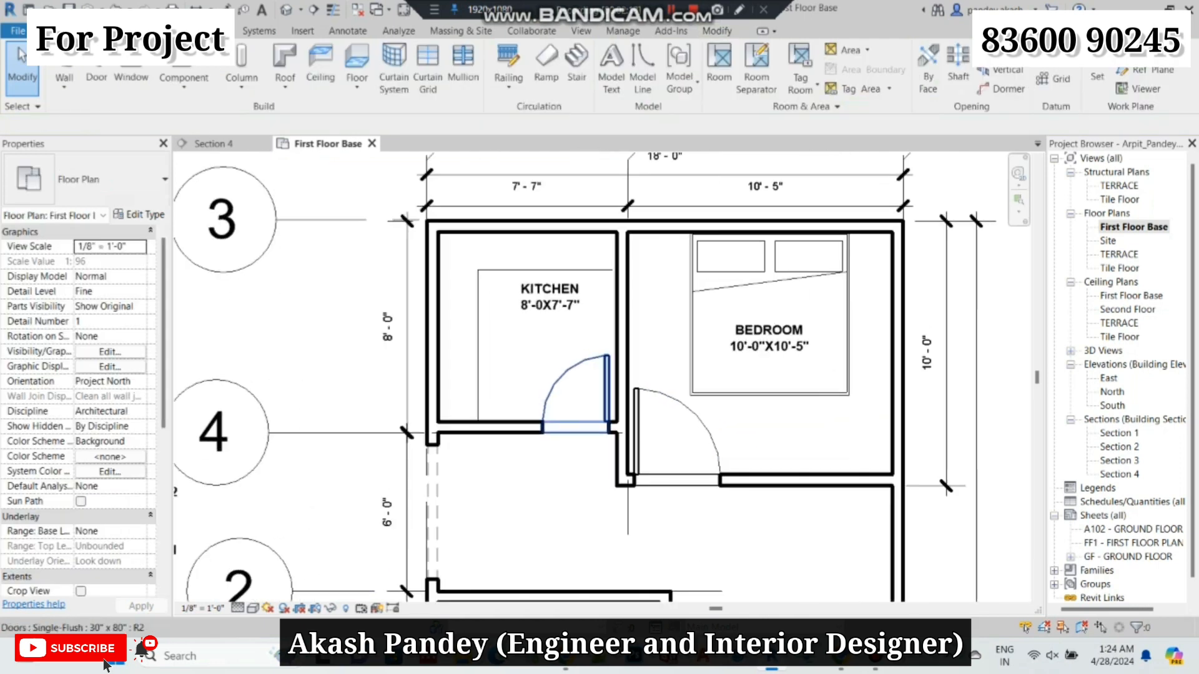
{"action": "left_click_drag", "start_coordinate": [549, 297], "coordinate": [540, 322]}
{"action": "key", "text": "Up"}
{"action": "key", "text": "Up"}
{"action": "key", "text": "Up"}
{"action": "key", "text": "Up"}
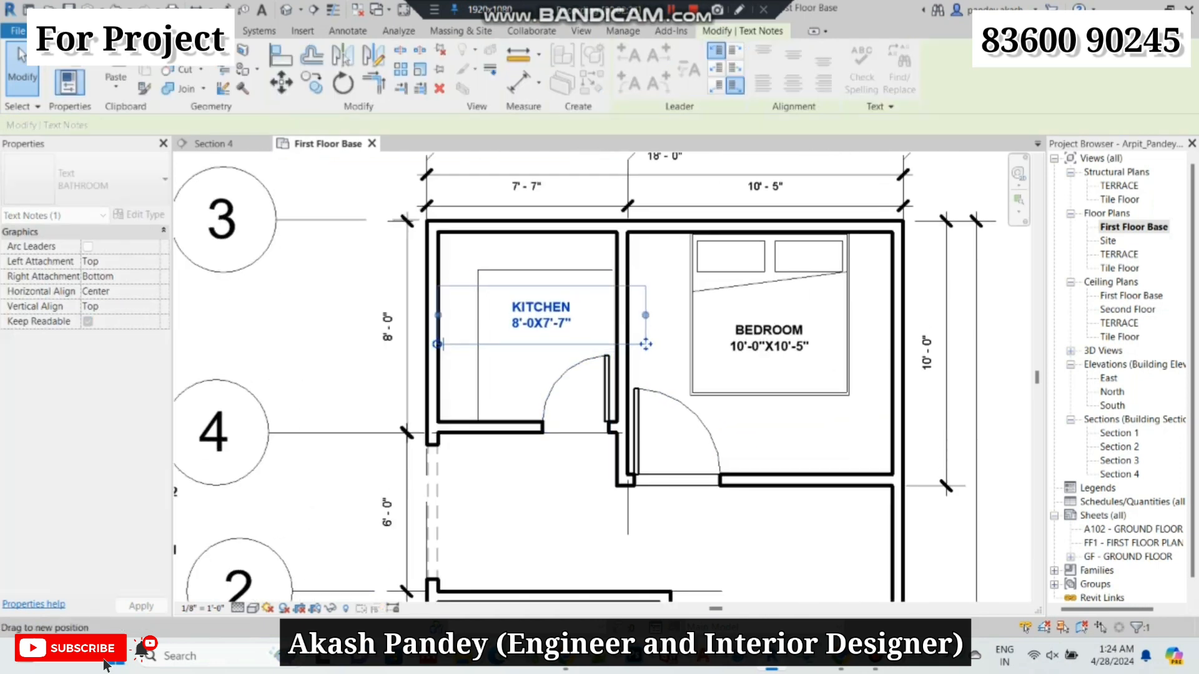
{"action": "key", "text": "Left"}
{"action": "key", "text": "Left"}
{"action": "key", "text": "Escape"}
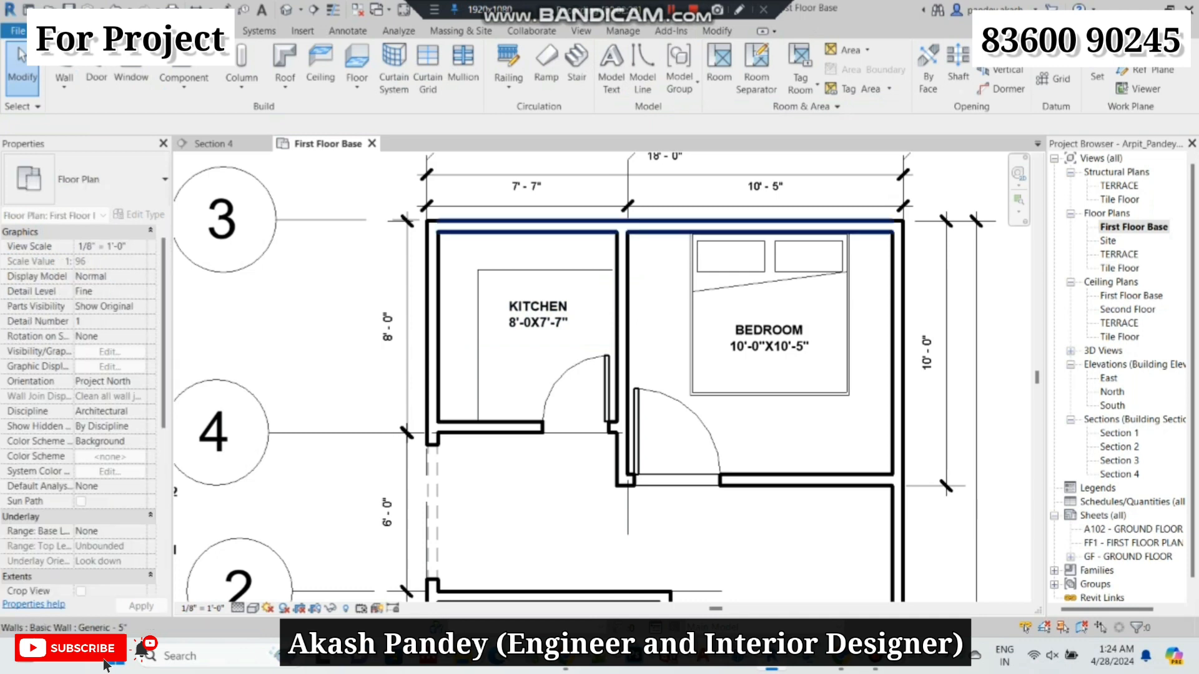
- Inspect the floor plan from the kitchen and bedroom through the lobby down to the two shops and the balcony
{"action": "scroll", "coordinate": [552, 234], "scroll_direction": "down", "scroll_amount": 4}
{"action": "scroll", "coordinate": [552, 200], "scroll_direction": "up", "scroll_amount": 4}
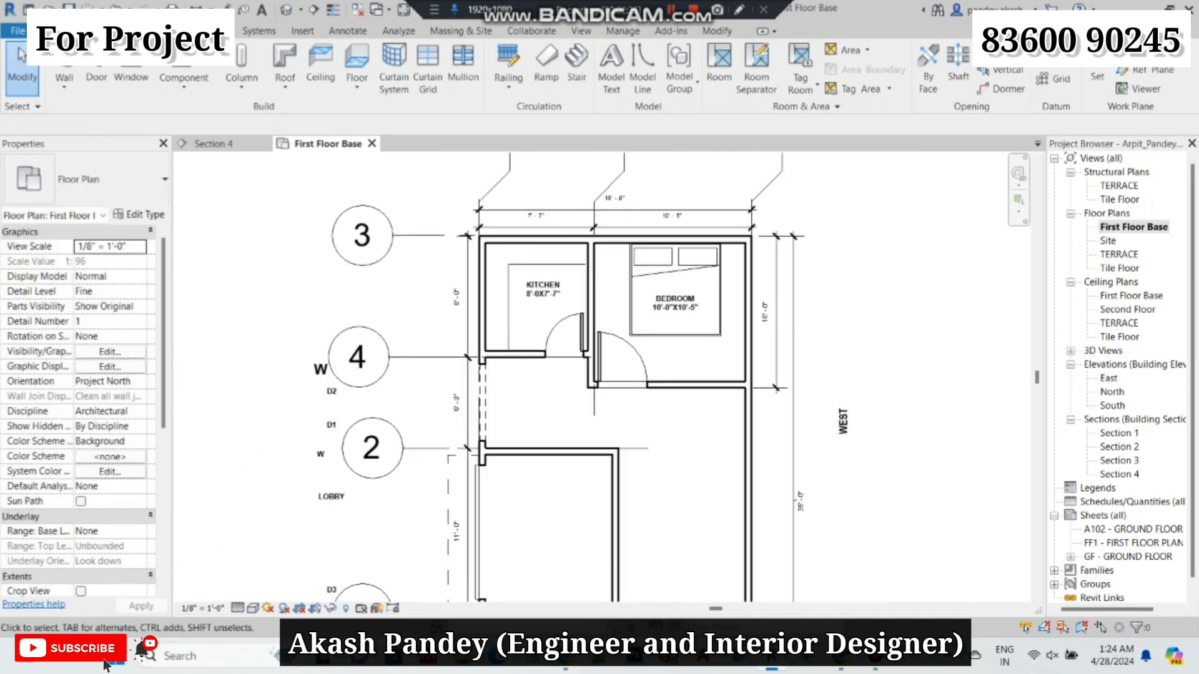
{"action": "scroll", "coordinate": [552, 199], "scroll_direction": "down", "scroll_amount": 3}
{"action": "scroll", "coordinate": [641, 448], "scroll_direction": "up", "scroll_amount": 3}
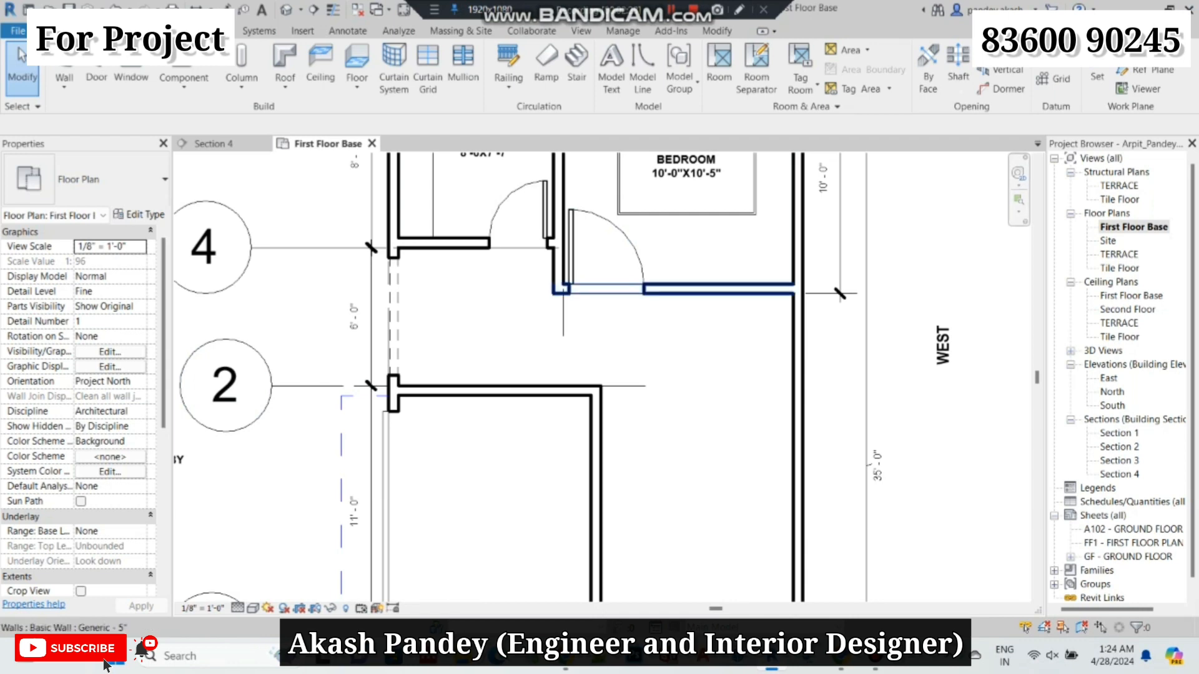
{"action": "scroll", "coordinate": [527, 265], "scroll_direction": "down", "scroll_amount": 2}
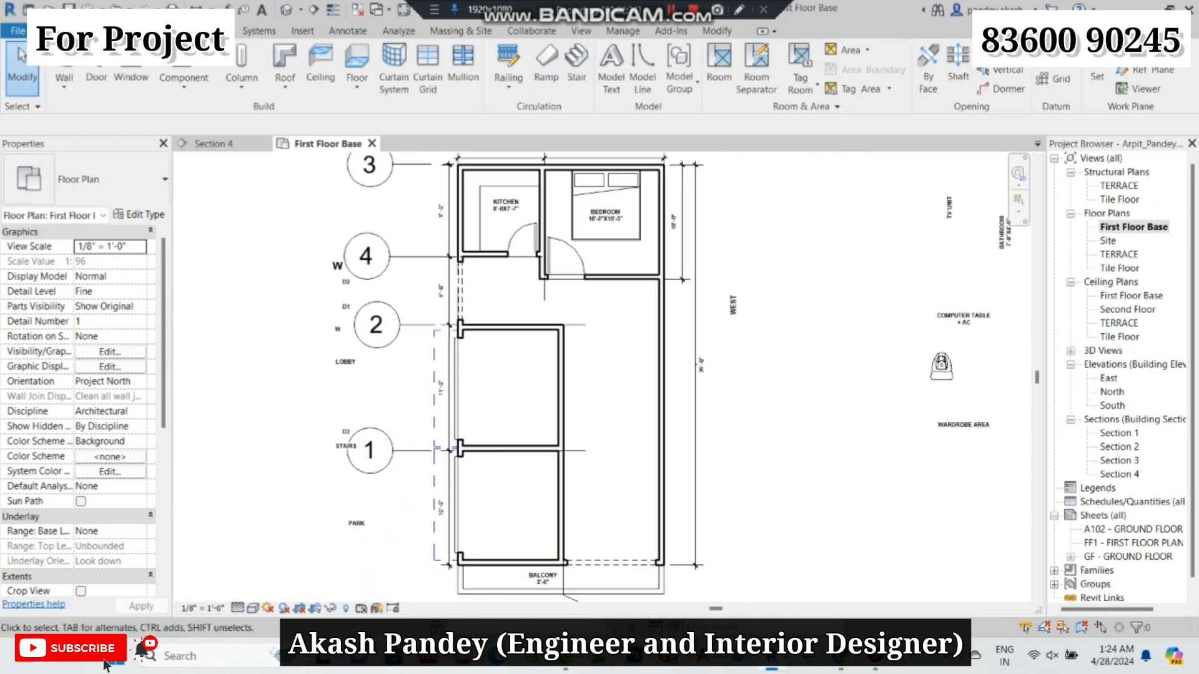
{"action": "scroll", "coordinate": [550, 450], "scroll_direction": "up", "scroll_amount": 3}
{"action": "scroll", "coordinate": [549, 449], "scroll_direction": "down", "scroll_amount": 1}
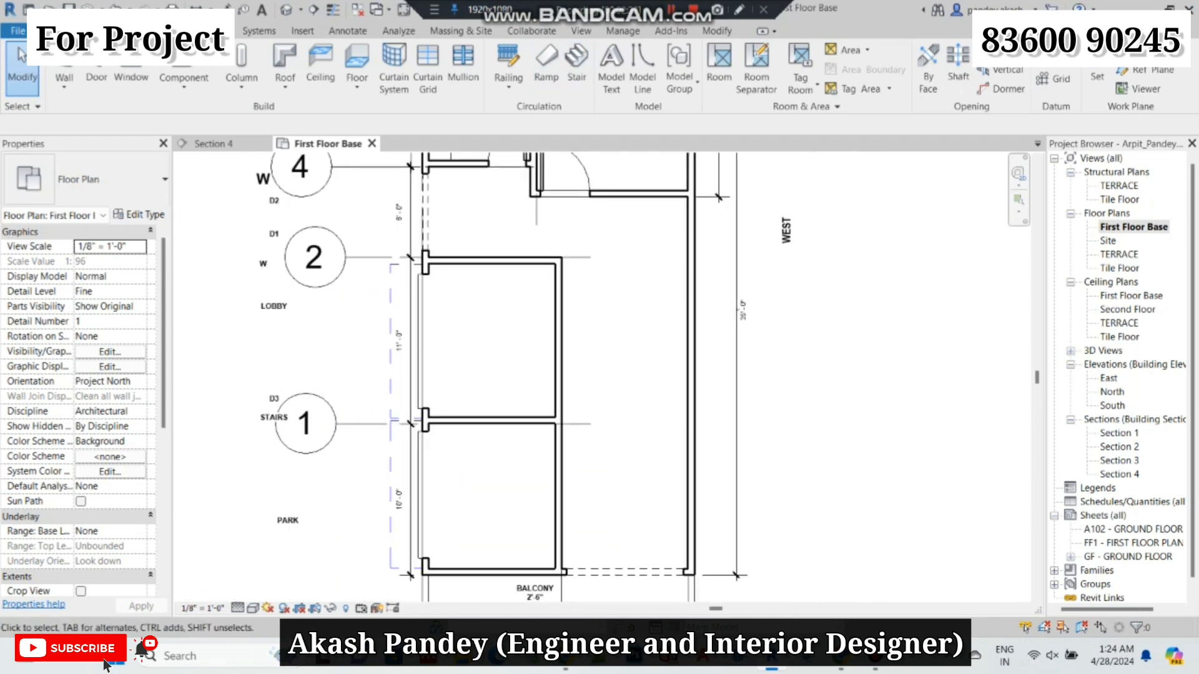
{"action": "scroll", "coordinate": [612, 237], "scroll_direction": "up", "scroll_amount": 1}
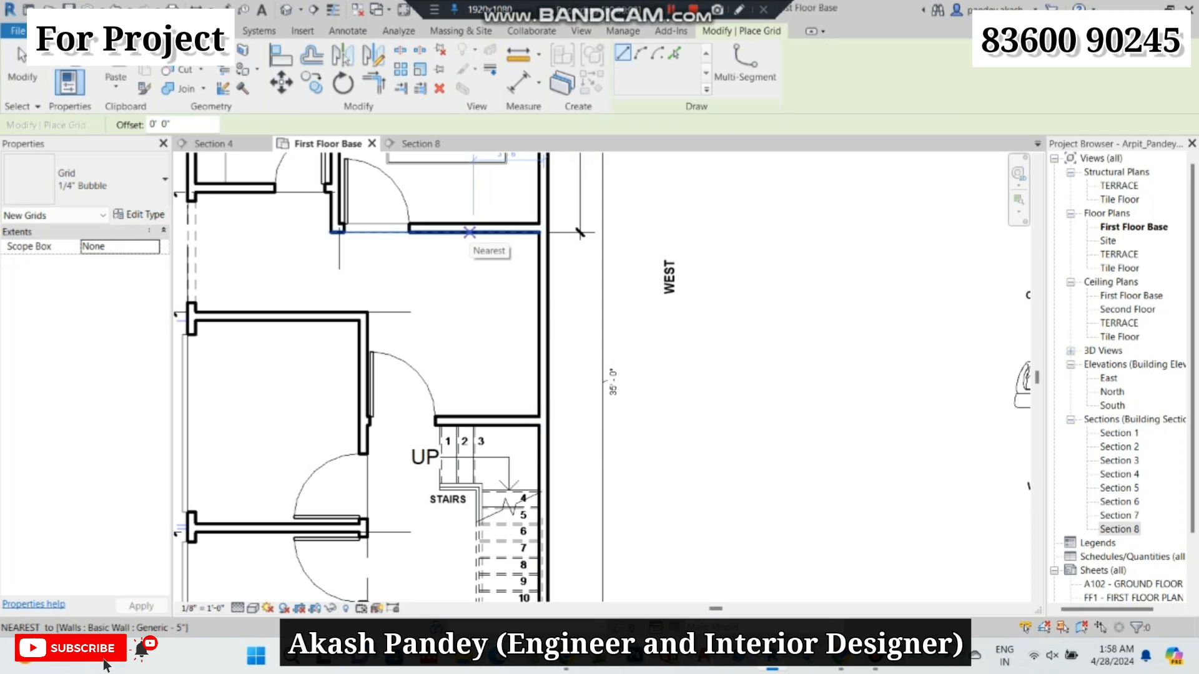
- Draw a vertical grid line from the bedroom's lobby-side wall down past the balcony, entering 3 as the start point's offset
{"action": "type", "text": "3"}
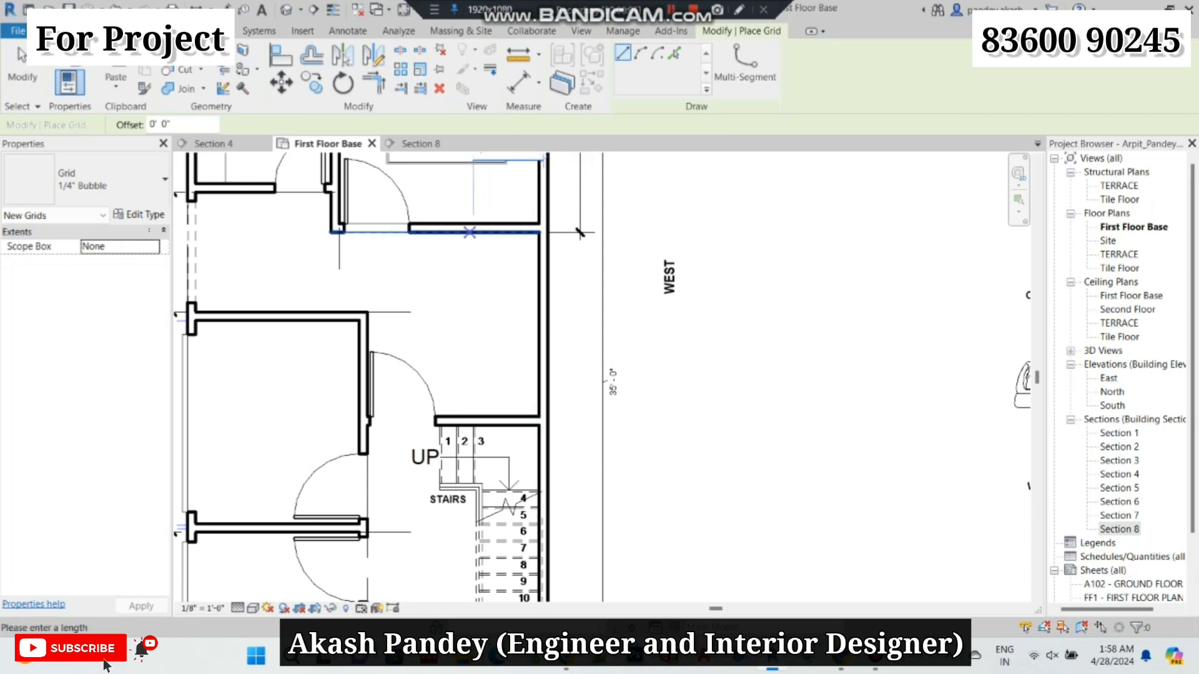
{"action": "key", "text": "Return"}
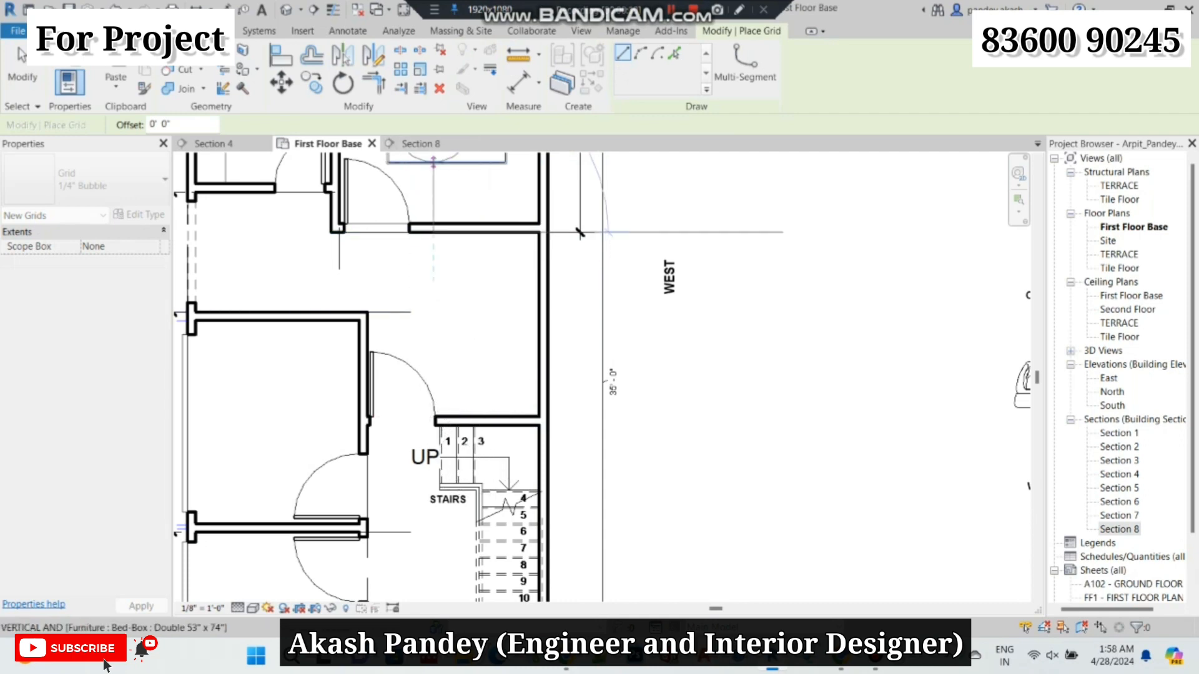
{"action": "scroll", "coordinate": [443, 465], "scroll_direction": "down", "scroll_amount": 4}
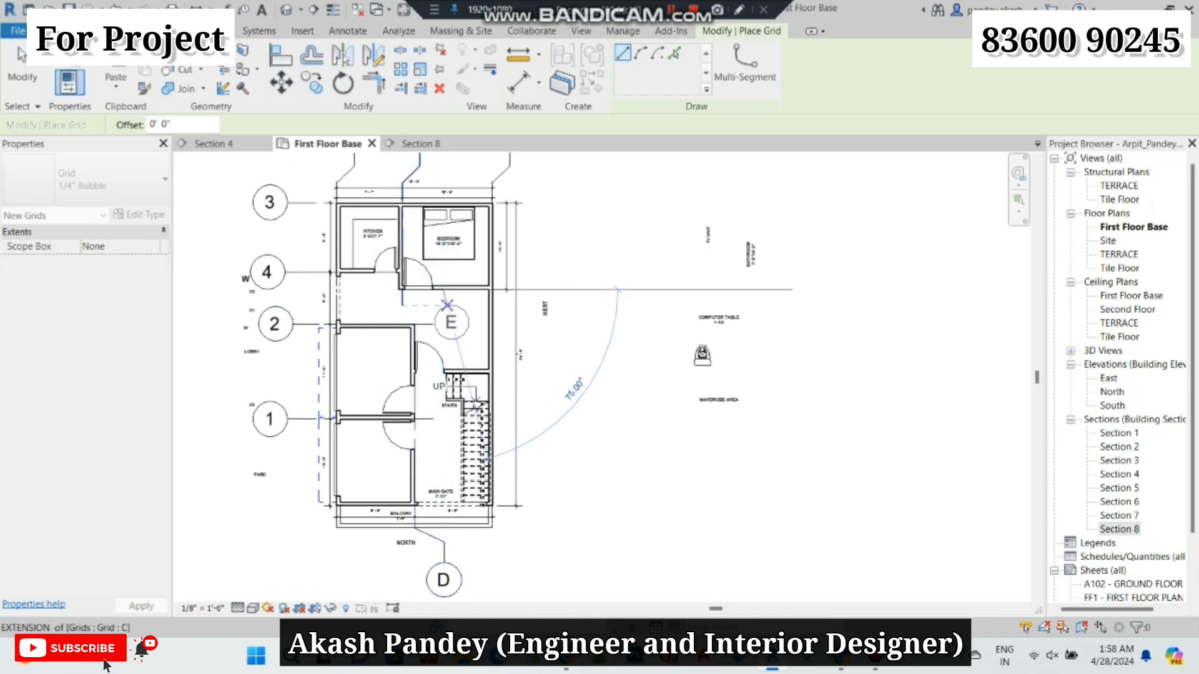
{"action": "scroll", "coordinate": [444, 375], "scroll_direction": "down", "scroll_amount": 2}
{"action": "scroll", "coordinate": [445, 488], "scroll_direction": "up", "scroll_amount": 3}
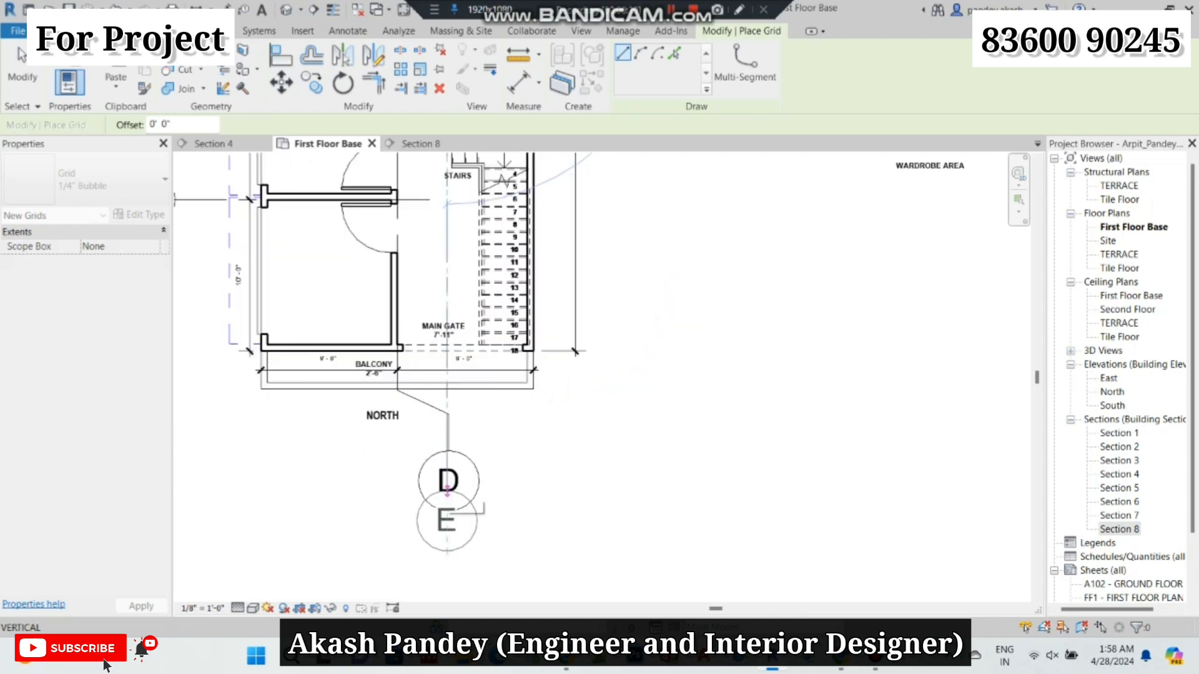
{"action": "key", "text": "Escape"}
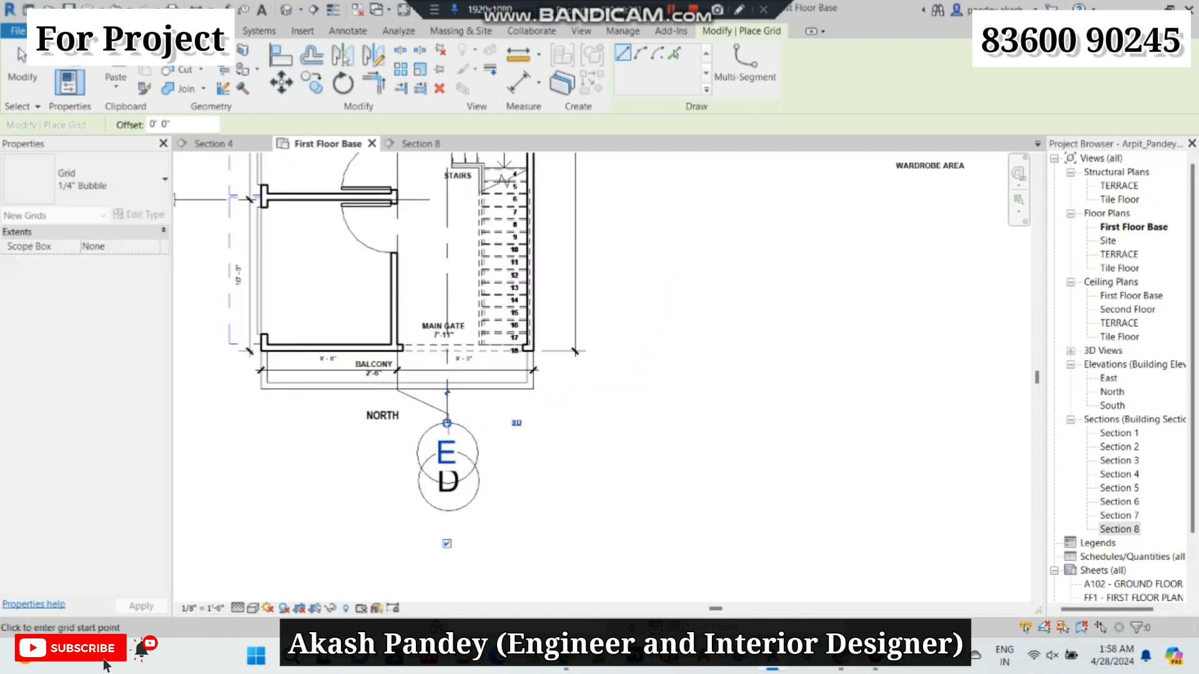
{"action": "key", "text": "Escape"}
- Add an elbow to grid E below the balcony and shift its bubble sideways, away from grid D's bubble
{"action": "left_click", "coordinate": [447, 419]}
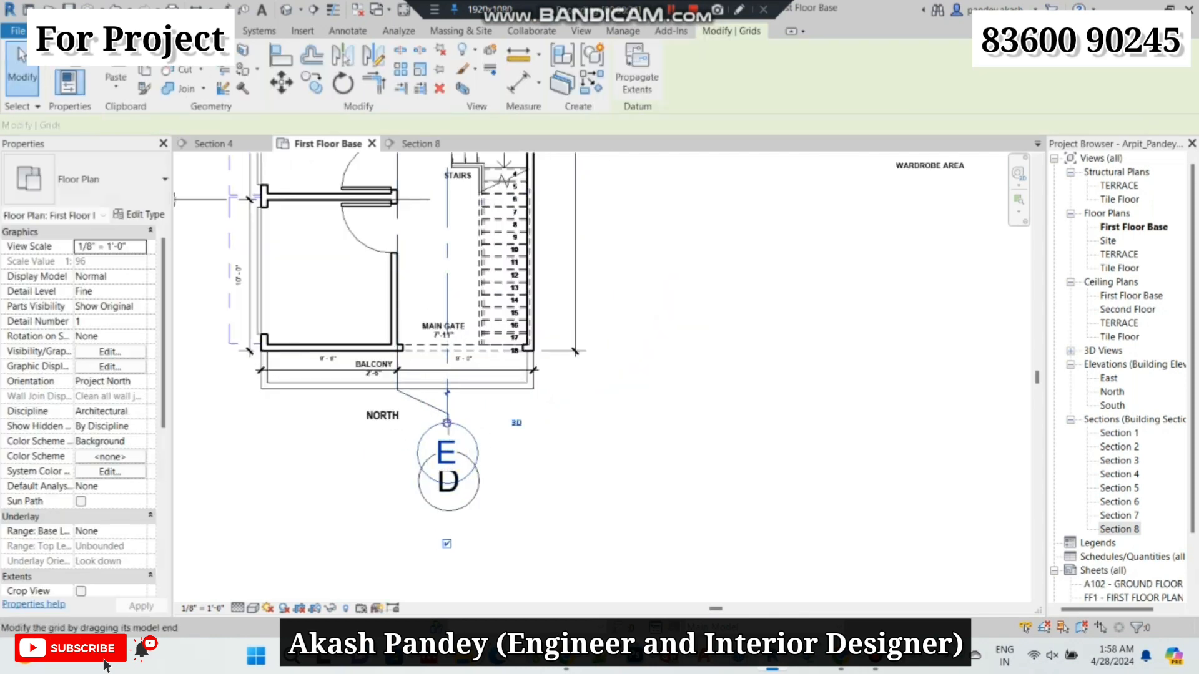
{"action": "left_click", "coordinate": [446, 401]}
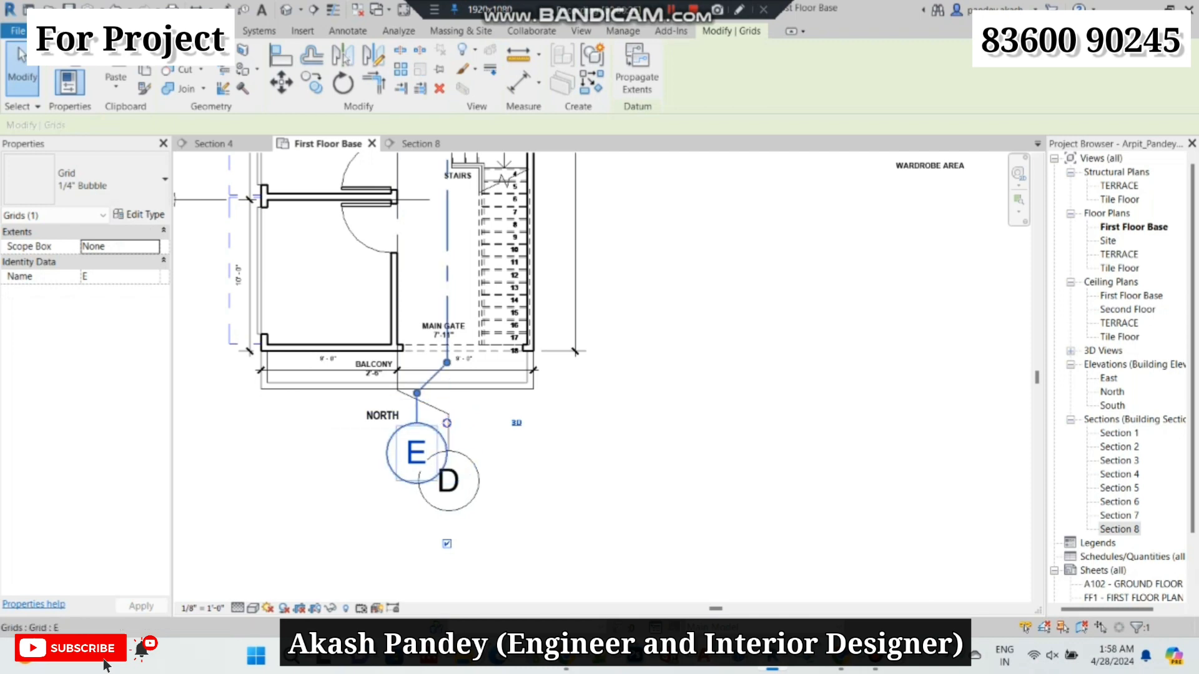
{"action": "left_click_drag", "start_coordinate": [417, 393], "coordinate": [486, 401]}
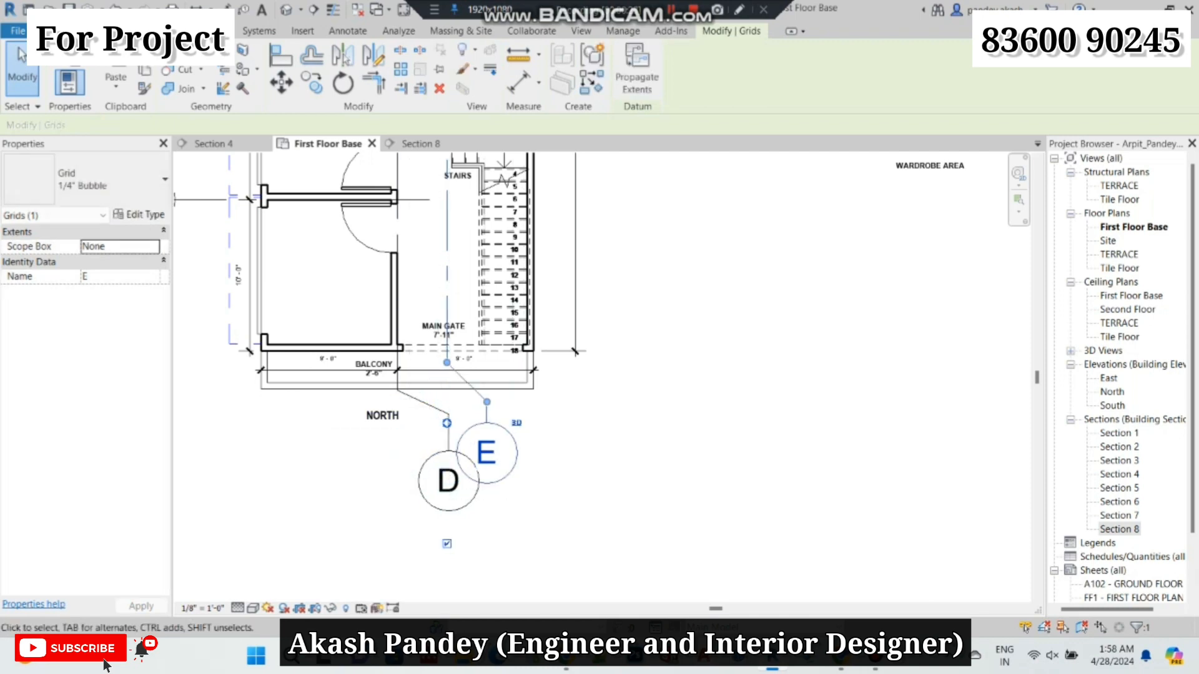
- Shift grid D's bubble sideways, away from grid E's bubble, and move the NORTH label into the space between the two bubbles
{"action": "key", "text": "Escape"}
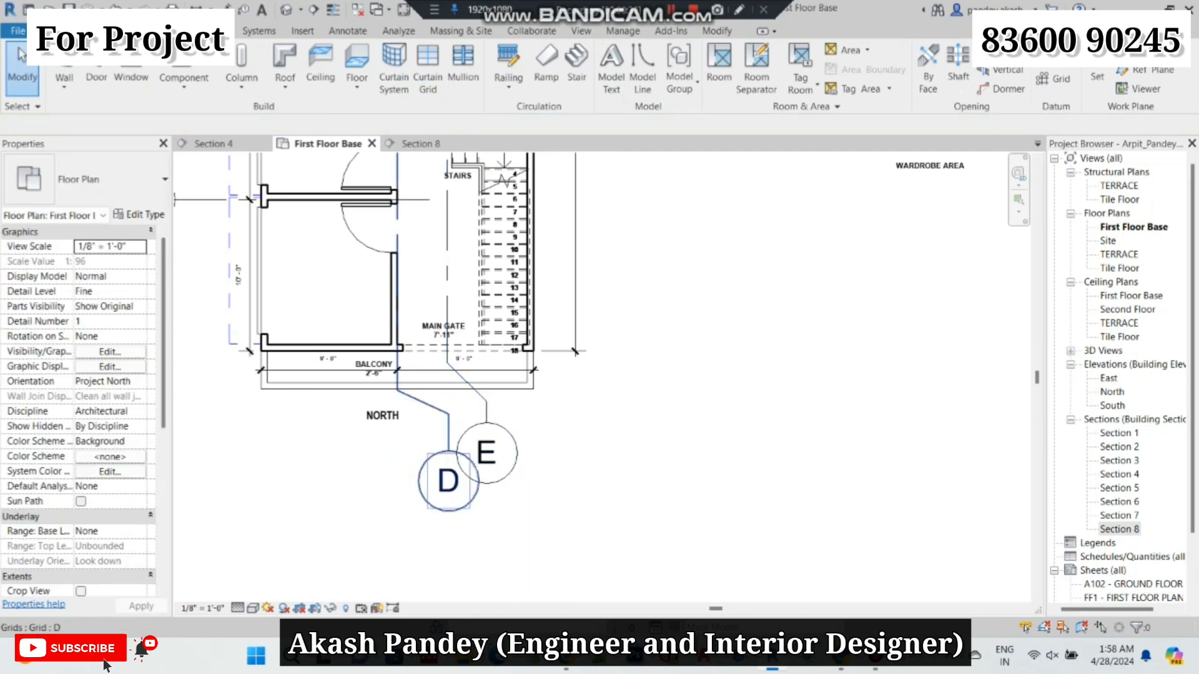
{"action": "left_click", "coordinate": [449, 432]}
{"action": "left_click_drag", "start_coordinate": [448, 413], "coordinate": [419, 428]}
{"action": "key", "text": "Escape"}
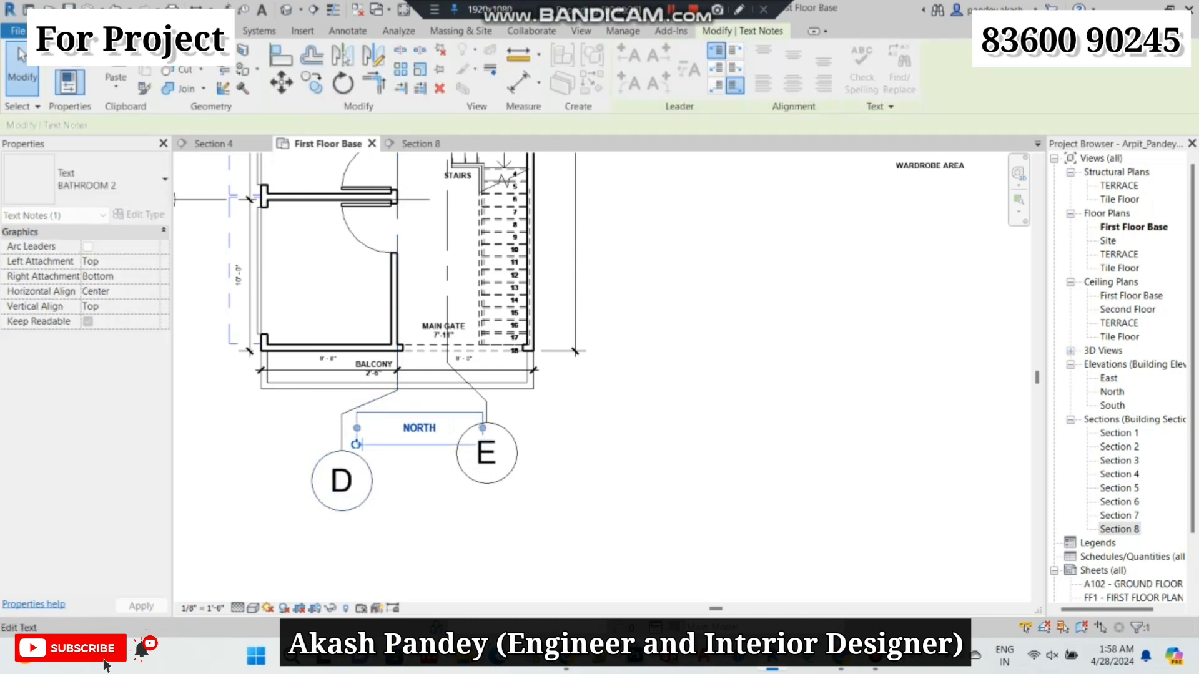
{"action": "key", "text": "Escape"}
- Shorten grid D's end slightly so its bubble sits a little closer to the balcony
{"action": "left_click", "coordinate": [342, 454]}
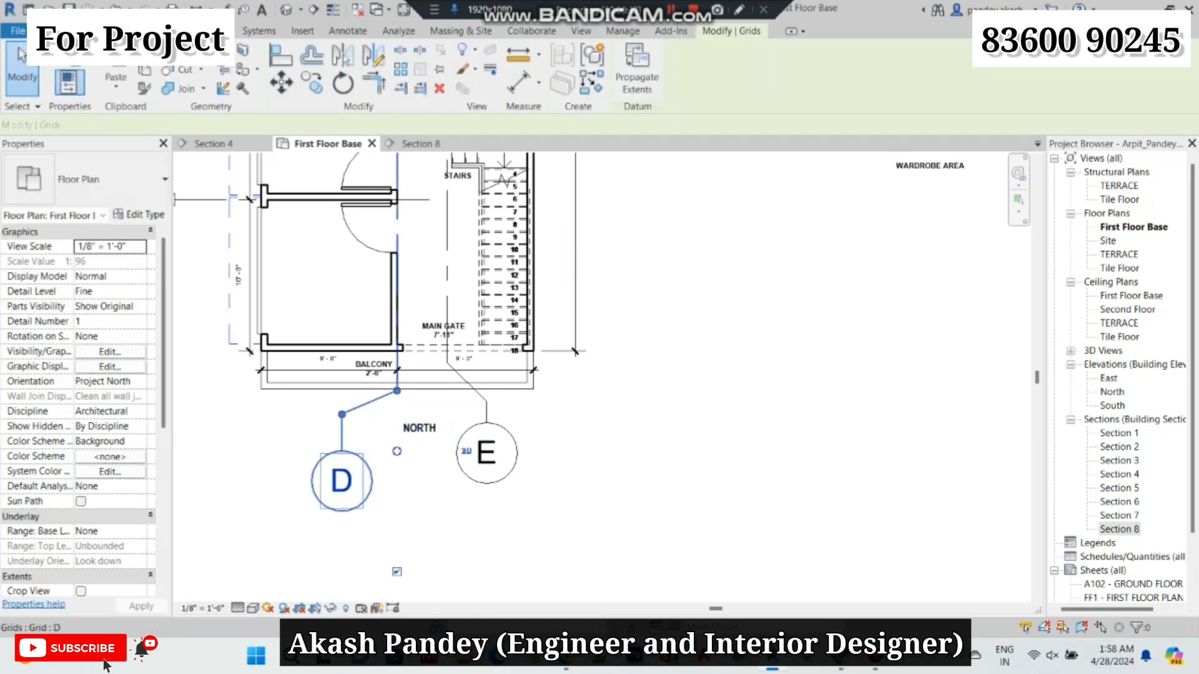
{"action": "left_click_drag", "start_coordinate": [397, 451], "coordinate": [397, 440]}
{"action": "key", "text": "Escape"}
- Reference grid E's spacing to the inner face of the west outer wall and set that distance to 5'
{"action": "scroll", "coordinate": [416, 468], "scroll_direction": "down", "scroll_amount": 3}
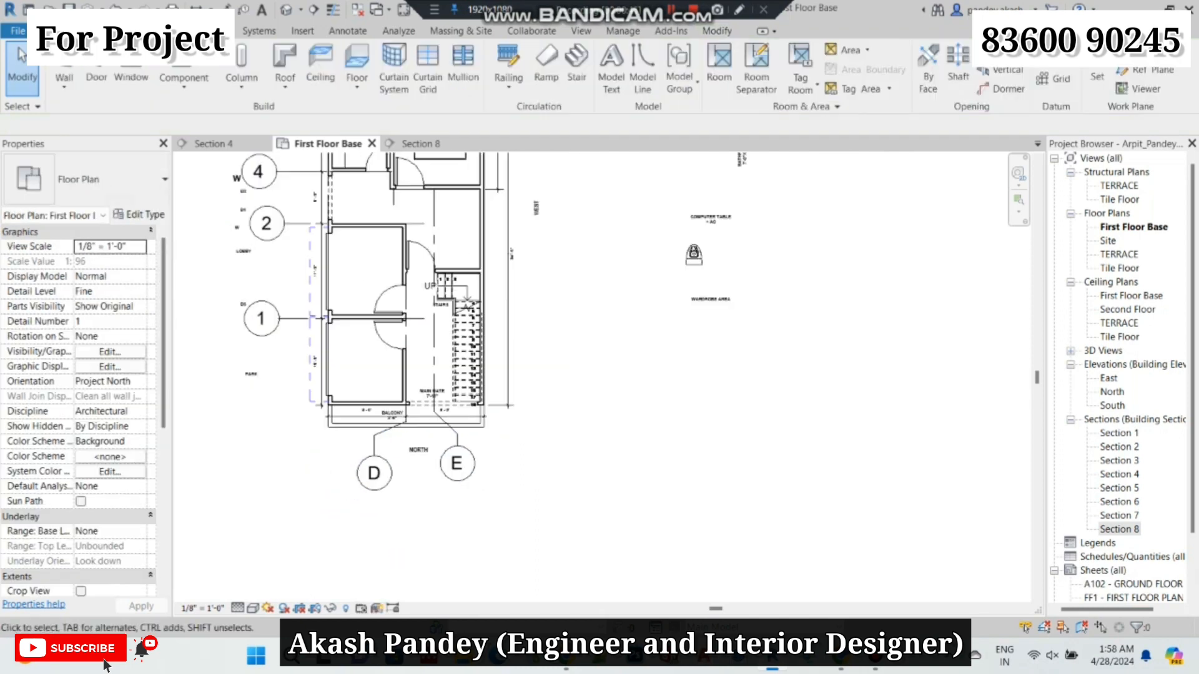
{"action": "scroll", "coordinate": [448, 317], "scroll_direction": "up", "scroll_amount": 3}
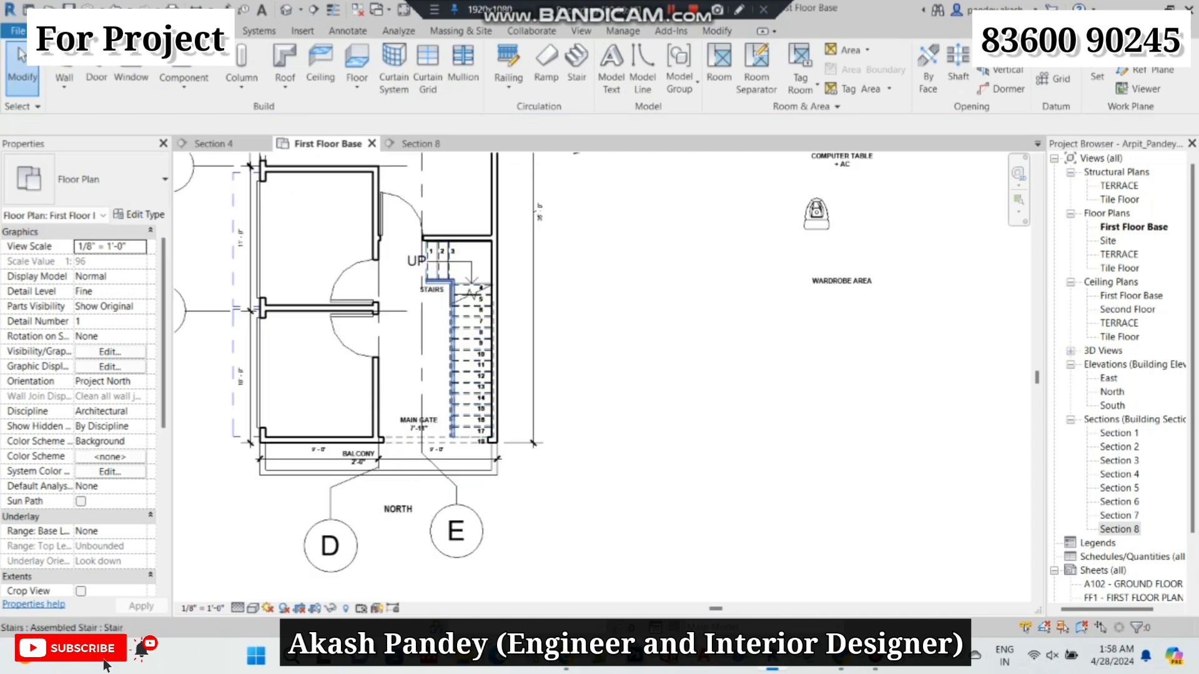
{"action": "scroll", "coordinate": [410, 253], "scroll_direction": "up", "scroll_amount": 1}
{"action": "scroll", "coordinate": [394, 287], "scroll_direction": "down", "scroll_amount": 4}
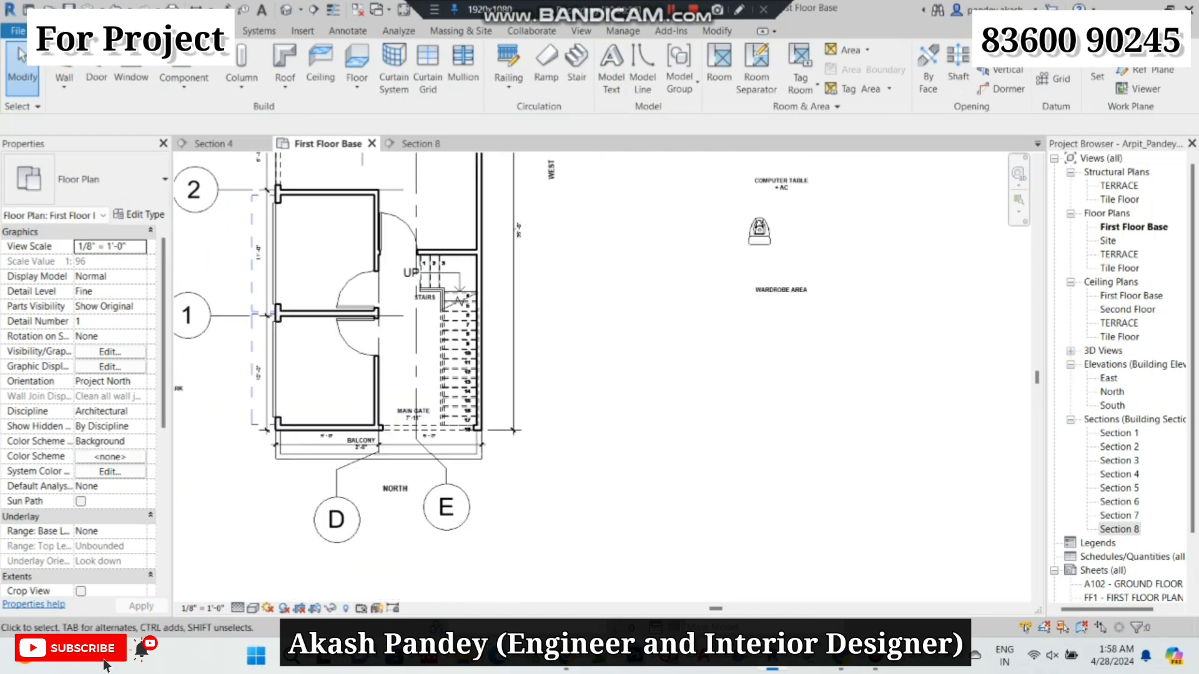
{"action": "left_click", "coordinate": [410, 203]}
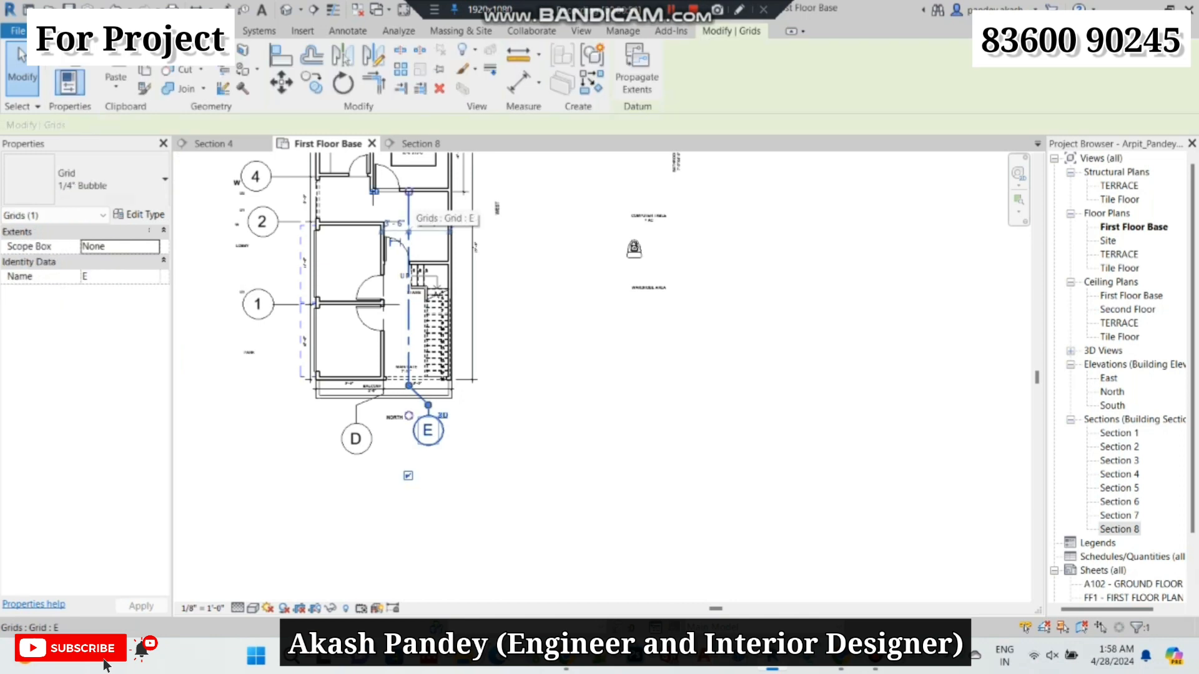
{"action": "scroll", "coordinate": [413, 204], "scroll_direction": "up", "scroll_amount": 5}
{"action": "scroll", "coordinate": [416, 204], "scroll_direction": "up", "scroll_amount": 1}
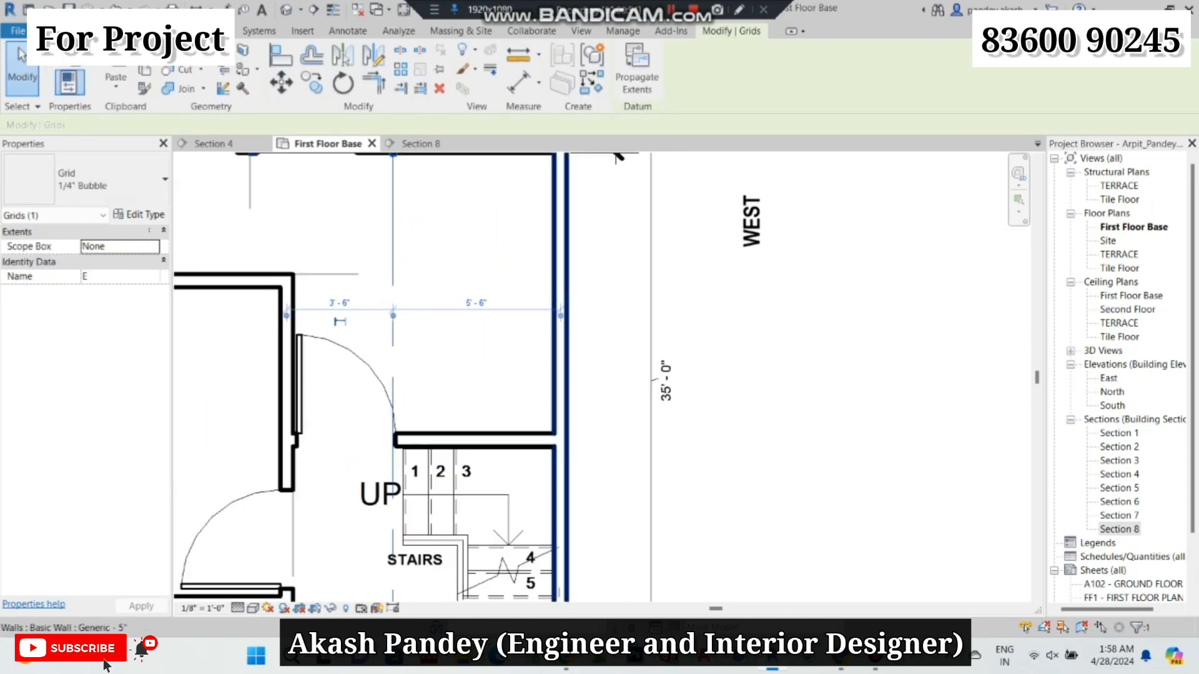
{"action": "left_click", "coordinate": [560, 316]}
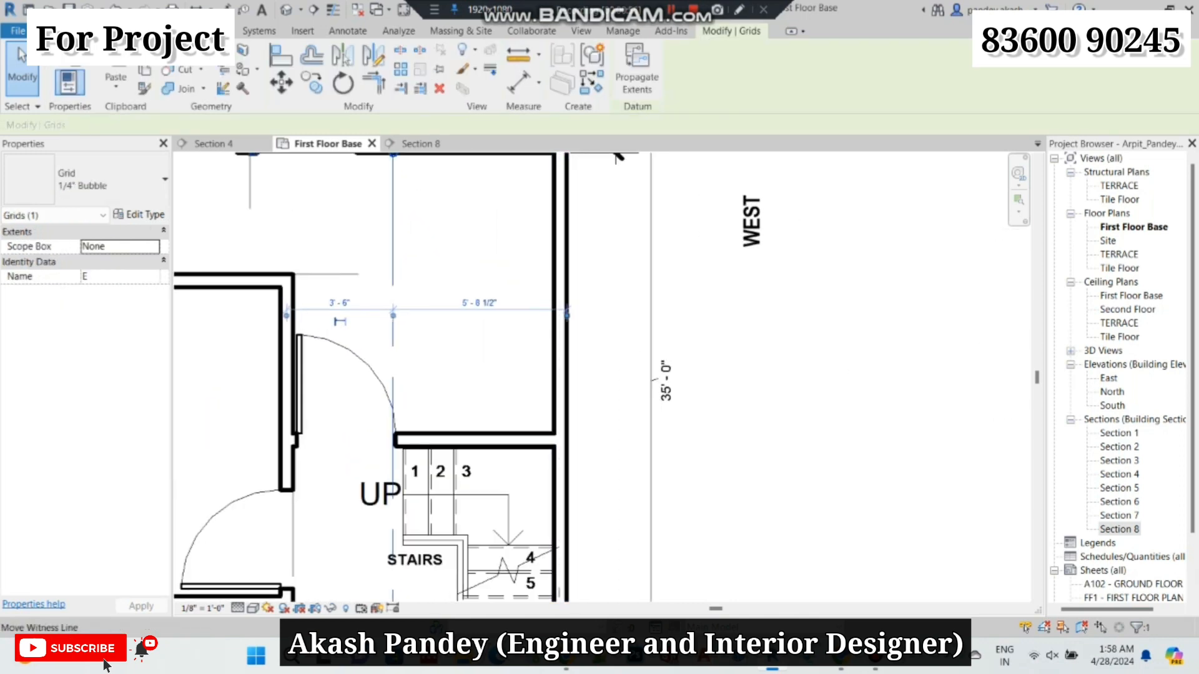
{"action": "left_click", "coordinate": [566, 316]}
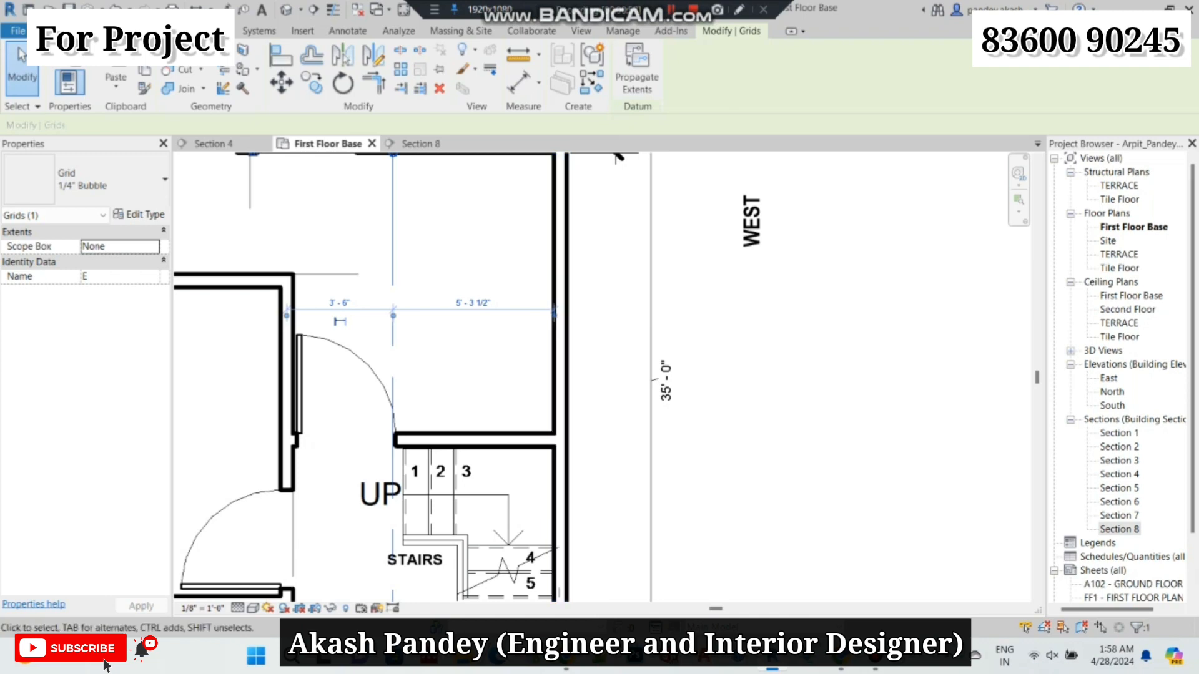
{"action": "left_click", "coordinate": [473, 304]}
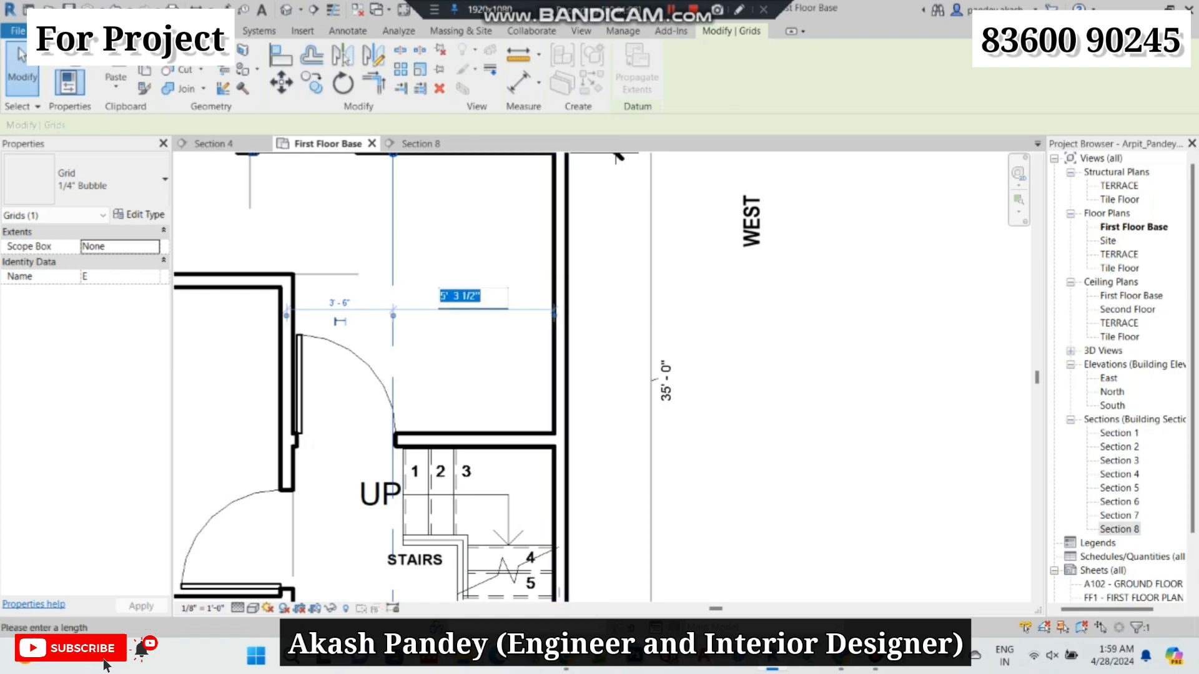
{"action": "type", "text": "5'"}
{"action": "key", "text": "Return"}
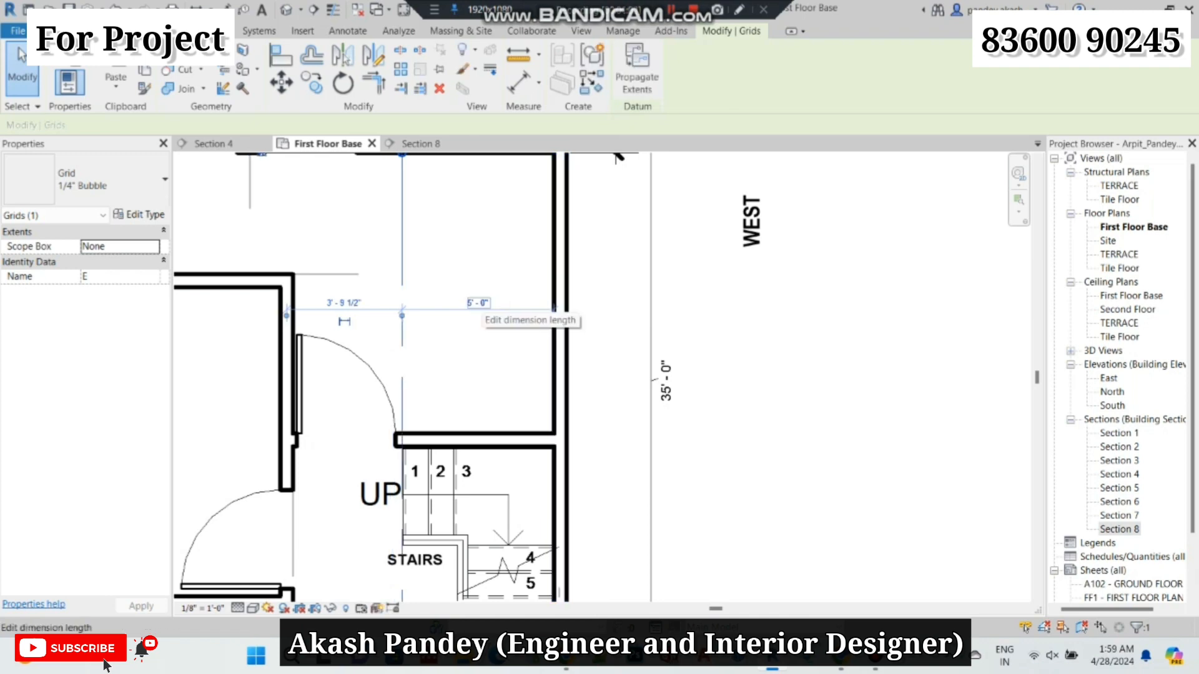
{"action": "scroll", "coordinate": [445, 309], "scroll_direction": "down", "scroll_amount": 2}
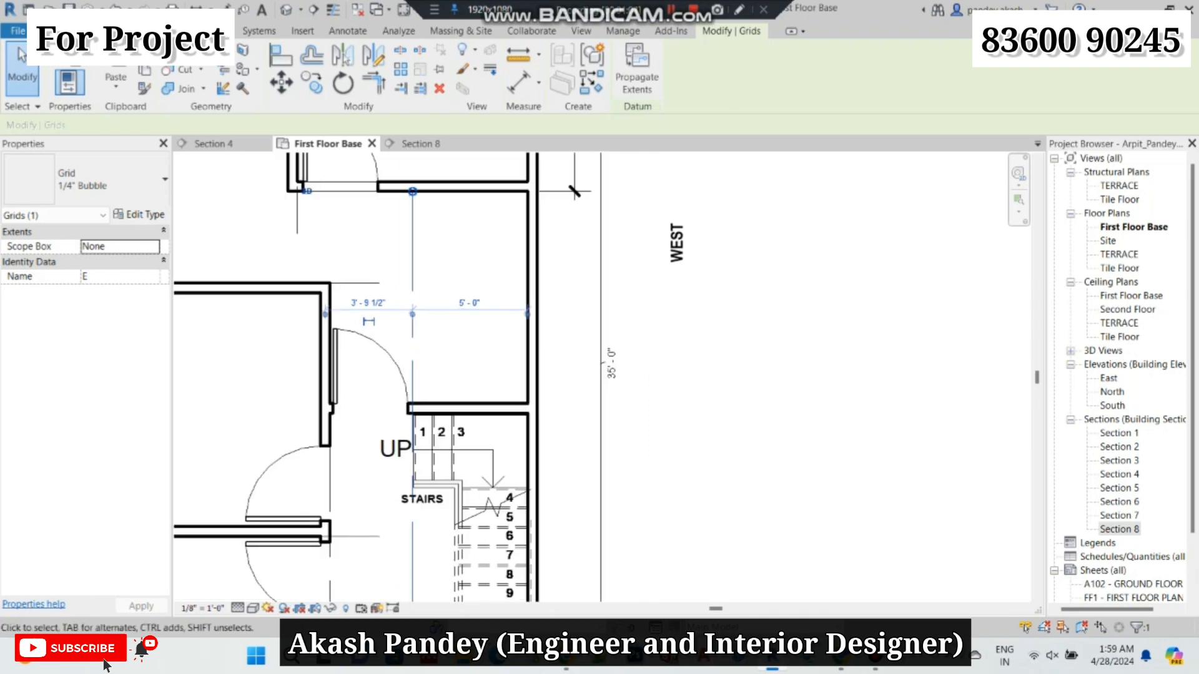
{"action": "key", "text": "Escape"}
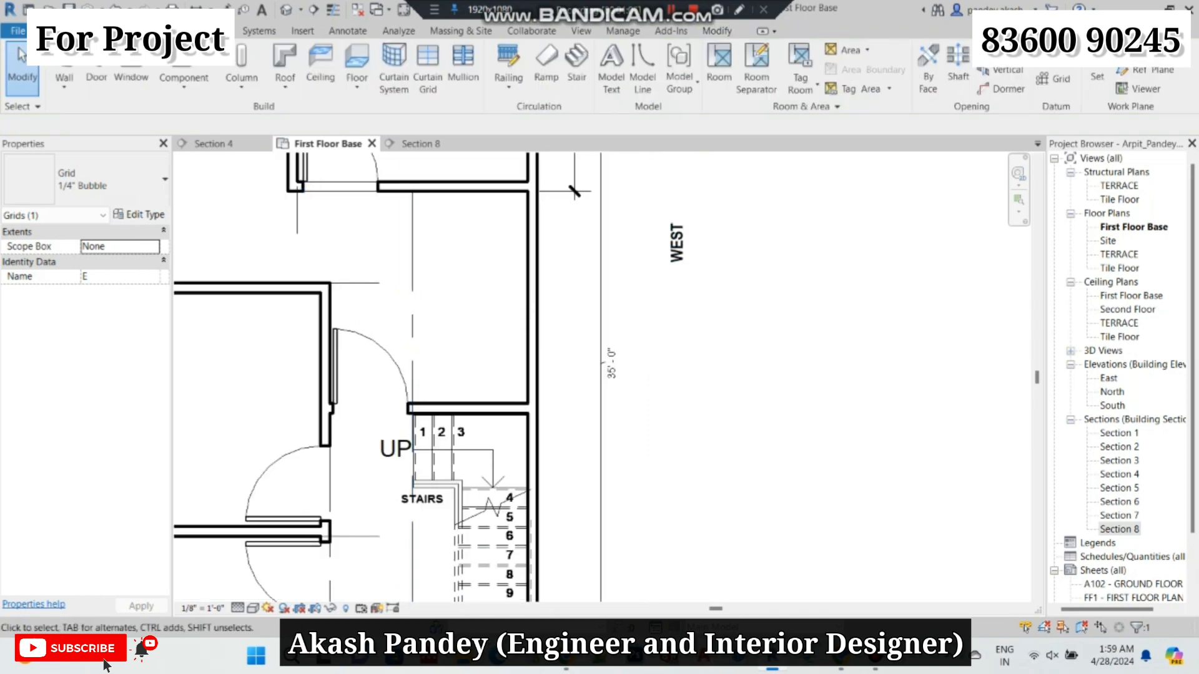
- Draw Generic - 4" Brick walls from the bedroom wall 7'4" down along grid E, turning across to the west outer wall
{"action": "key", "text": "w"}
{"action": "key", "text": "a"}
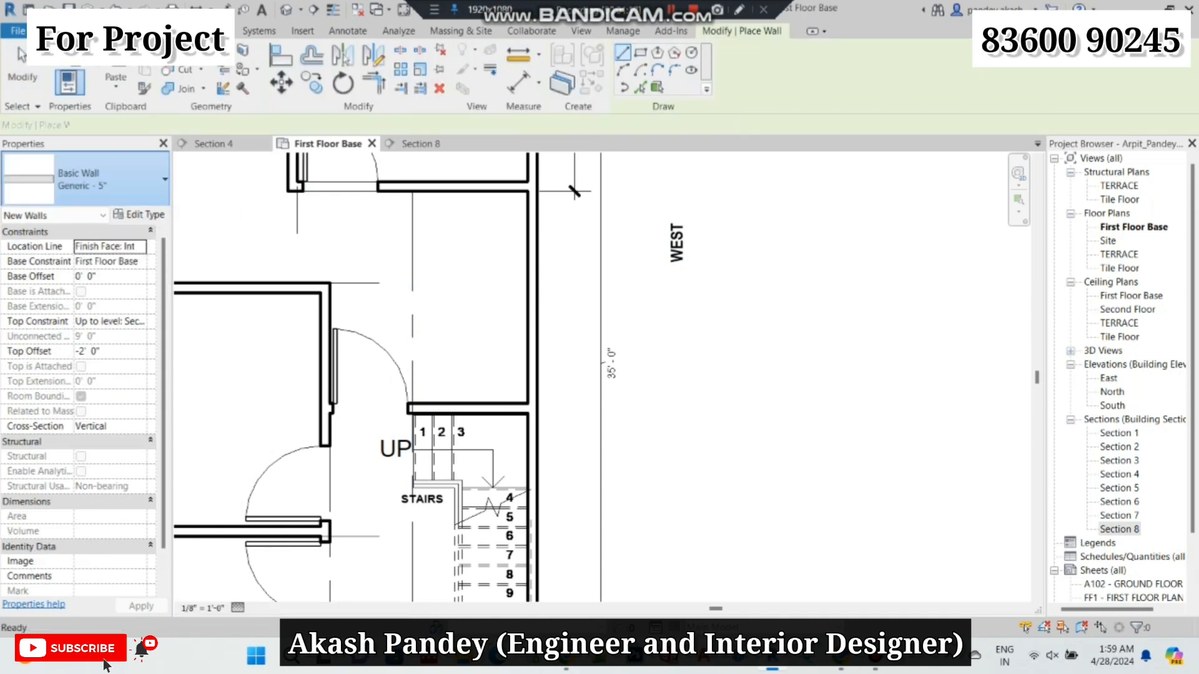
{"action": "left_click", "coordinate": [112, 179]}
{"action": "left_click", "coordinate": [56, 238]}
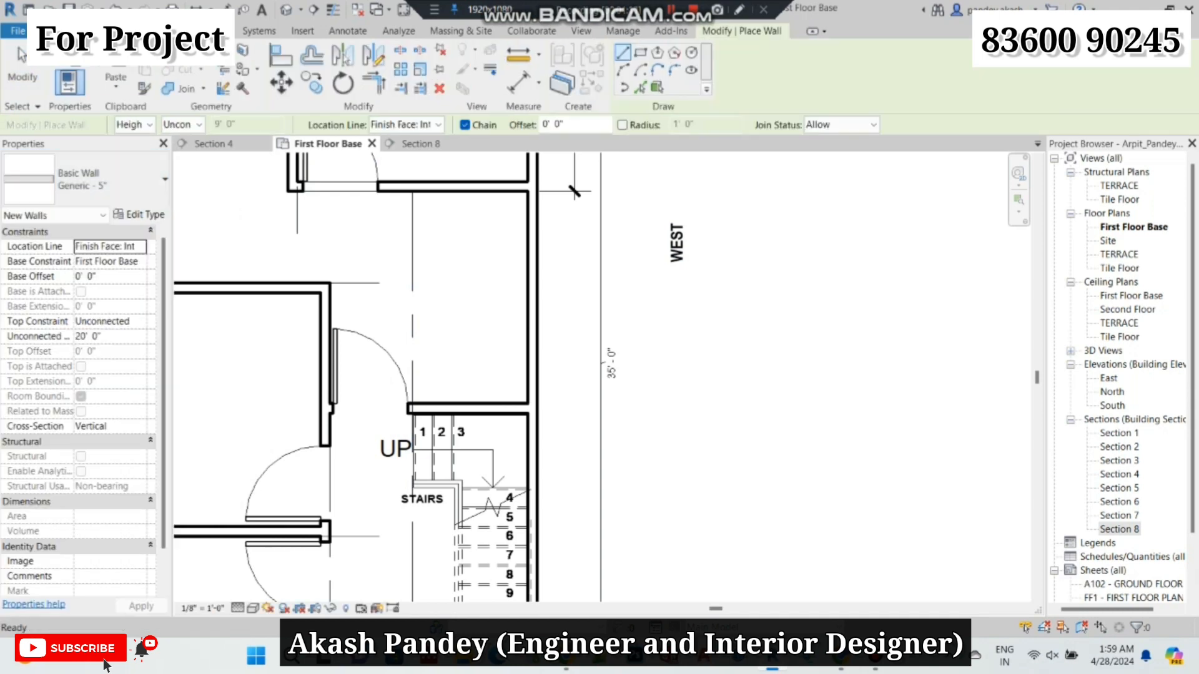
{"action": "left_click", "coordinate": [412, 198]}
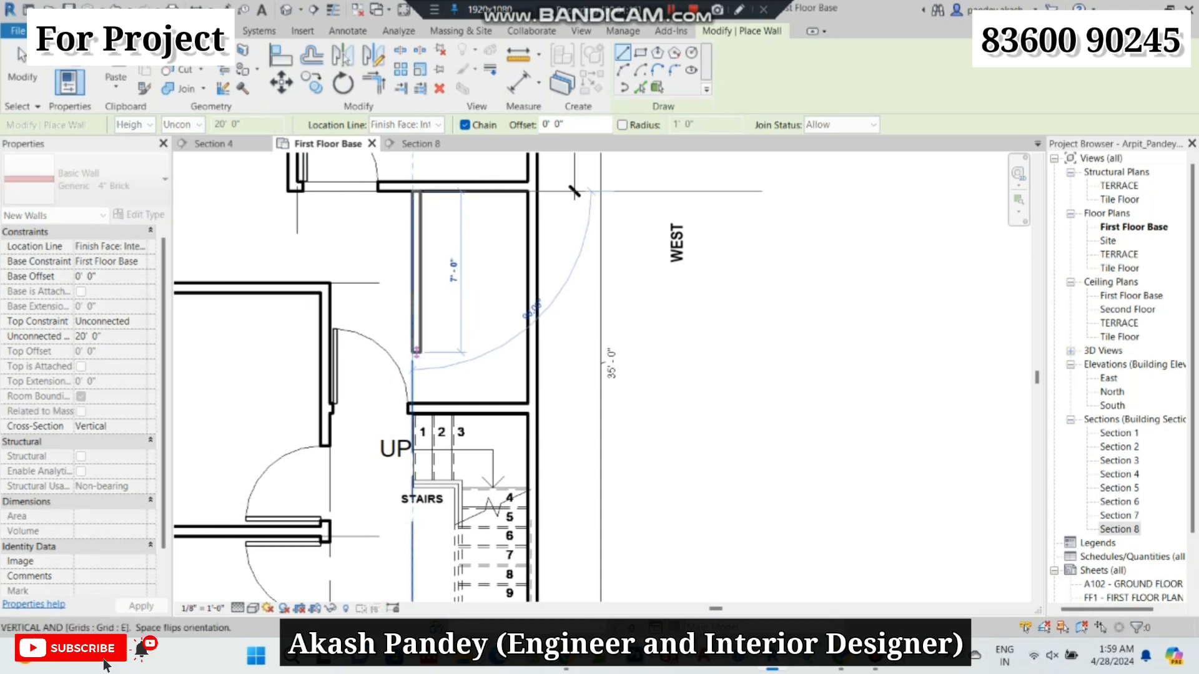
{"action": "type", "text": "7"}
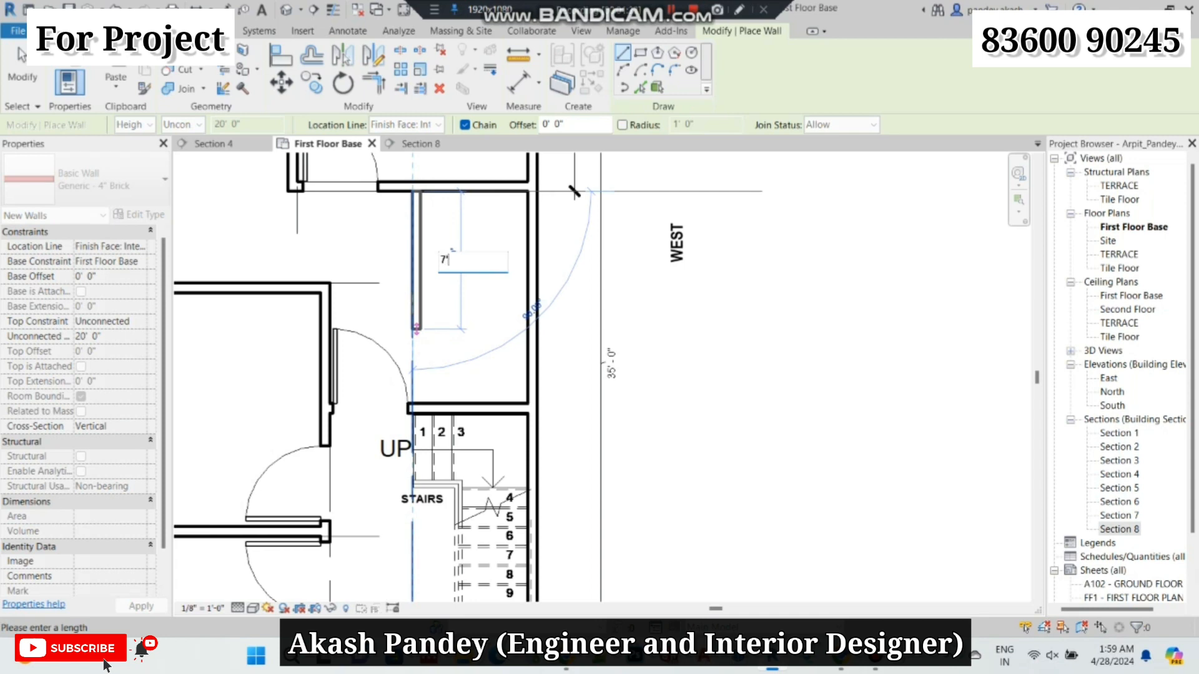
{"action": "type", "text": "'4\""}
{"action": "key", "text": "Return"}
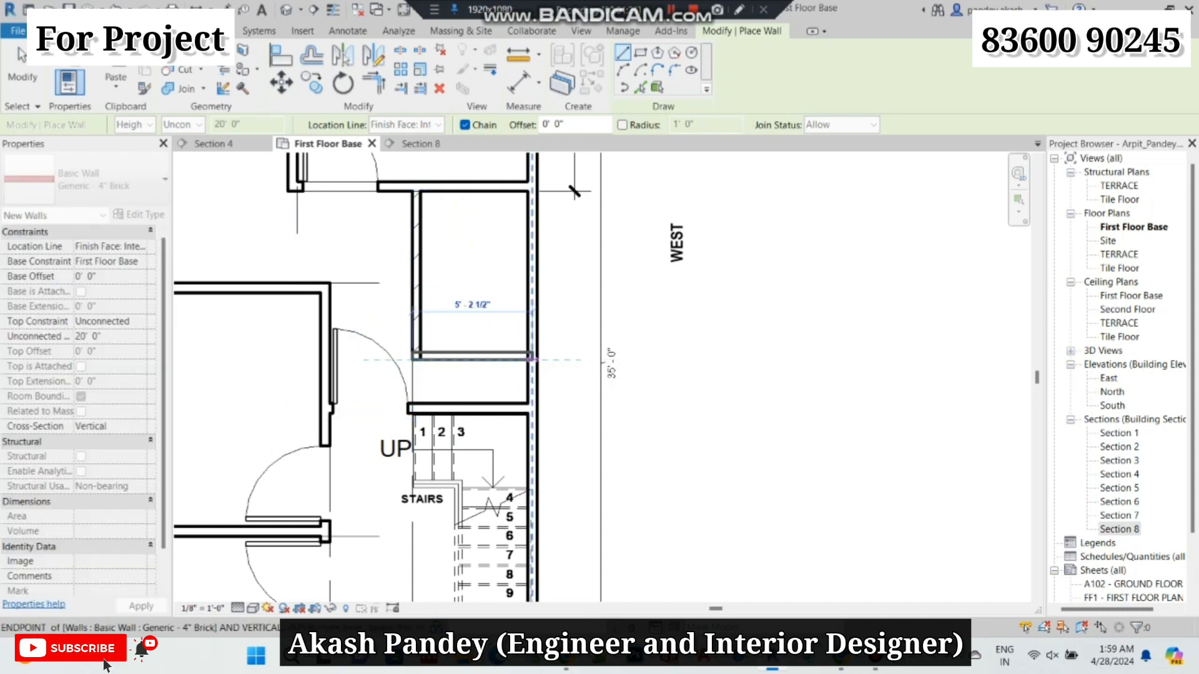
{"action": "key", "text": "Escape"}
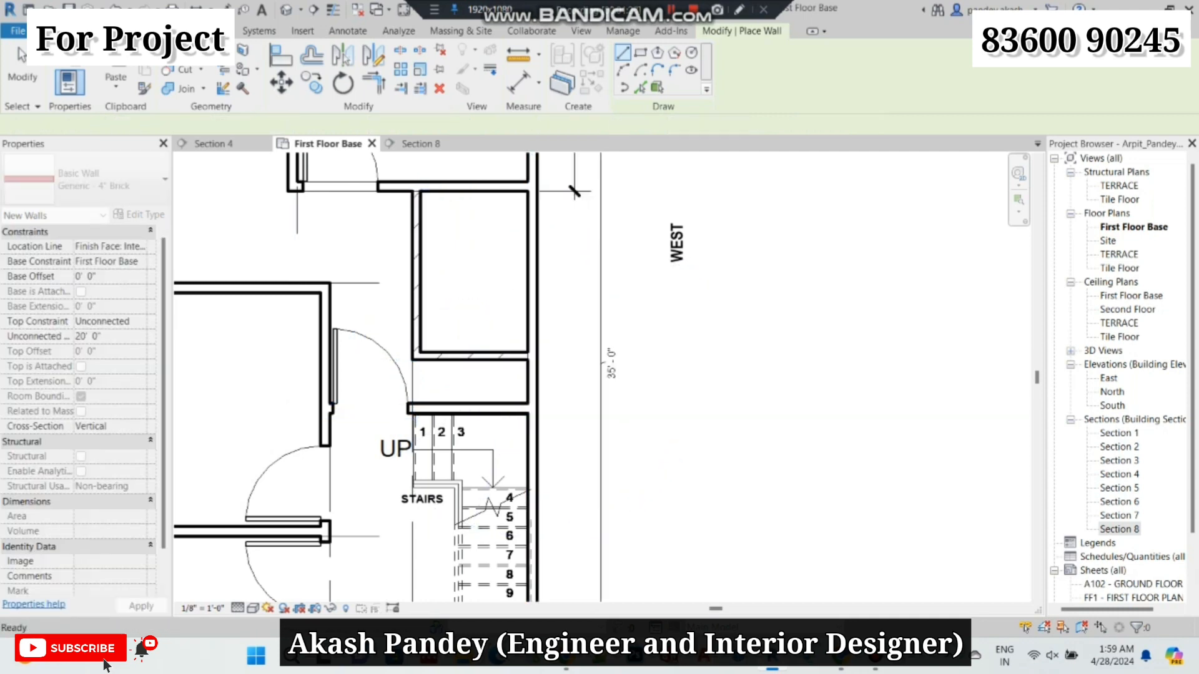
{"action": "key", "text": "Escape"}
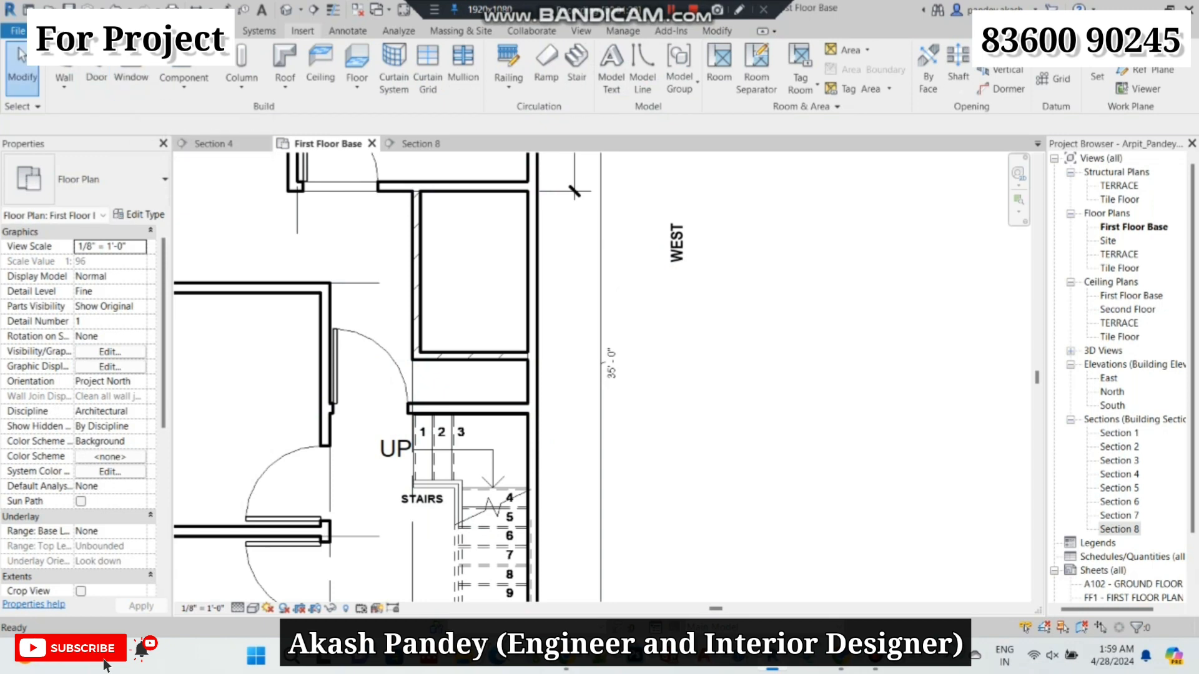
- Place linear dimensions for the inside length and width of the new brick enclosure above the stairs
{"action": "left_click", "coordinate": [348, 30]}
{"action": "left_click", "coordinate": [98, 71]}
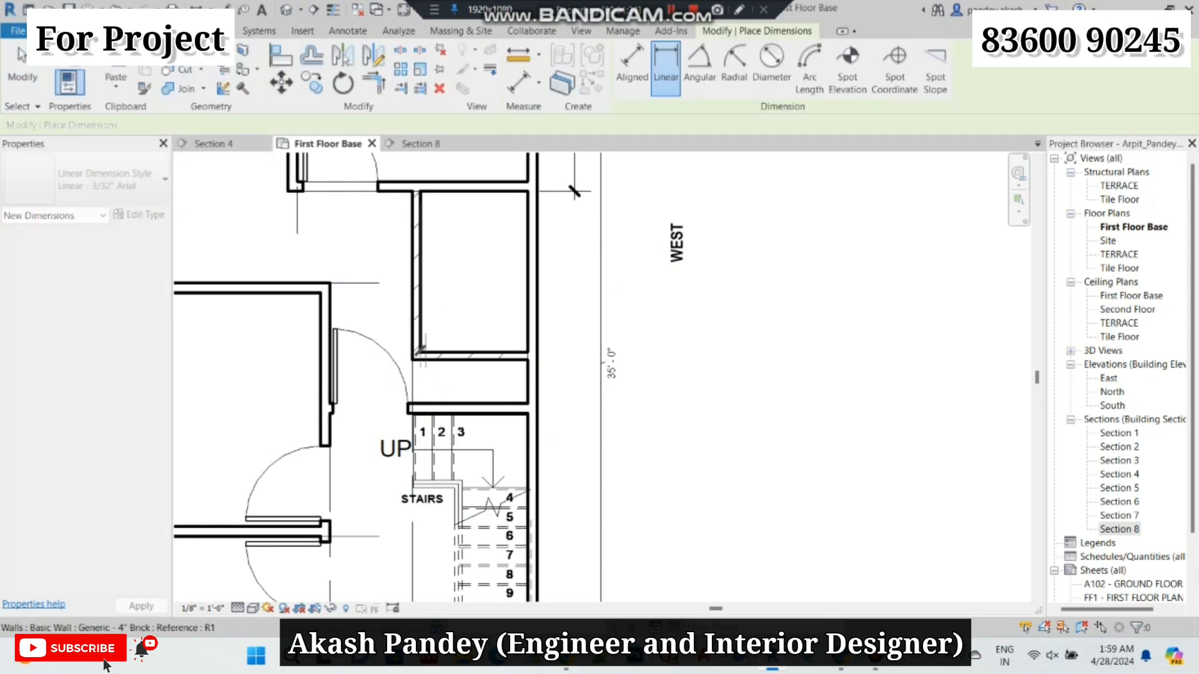
{"action": "left_click", "coordinate": [421, 353]}
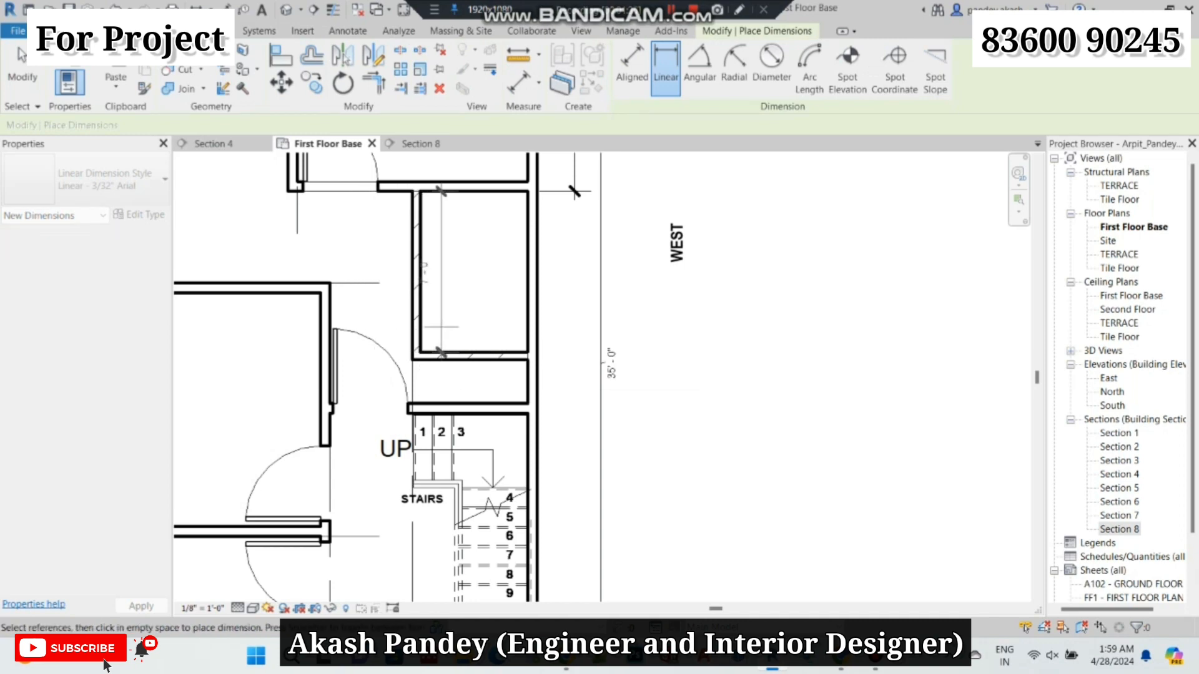
{"action": "left_click", "coordinate": [451, 289]}
{"action": "scroll", "coordinate": [467, 156], "scroll_direction": "up", "scroll_amount": 3}
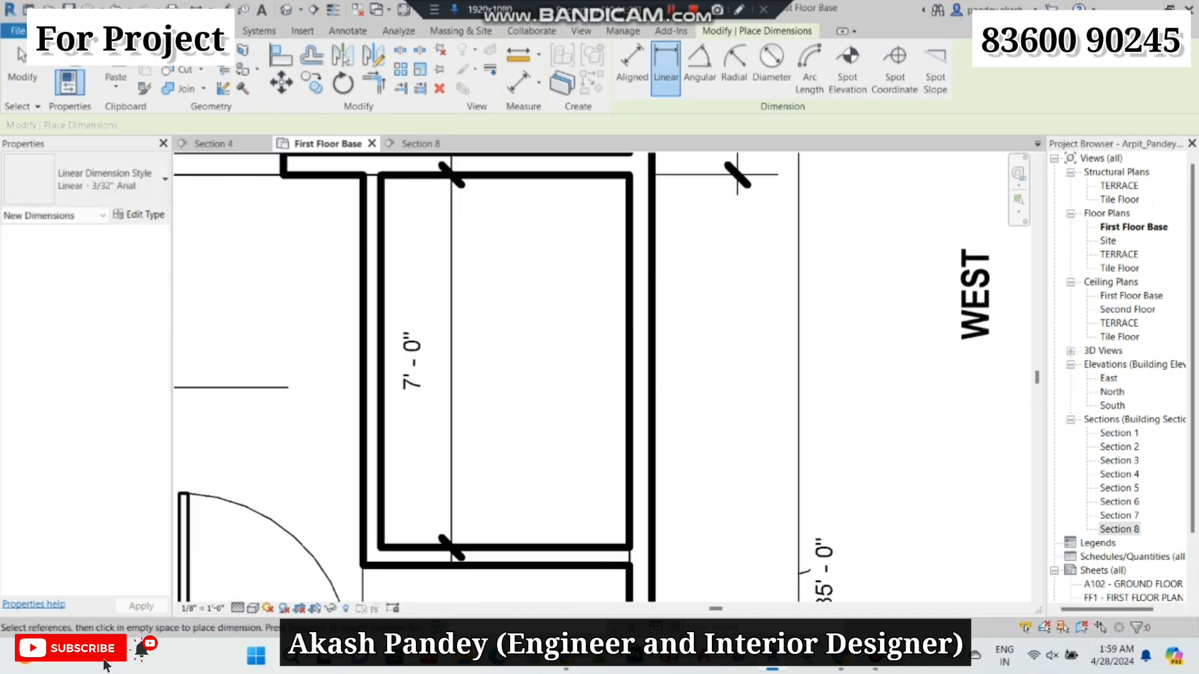
{"action": "left_click", "coordinate": [397, 213]}
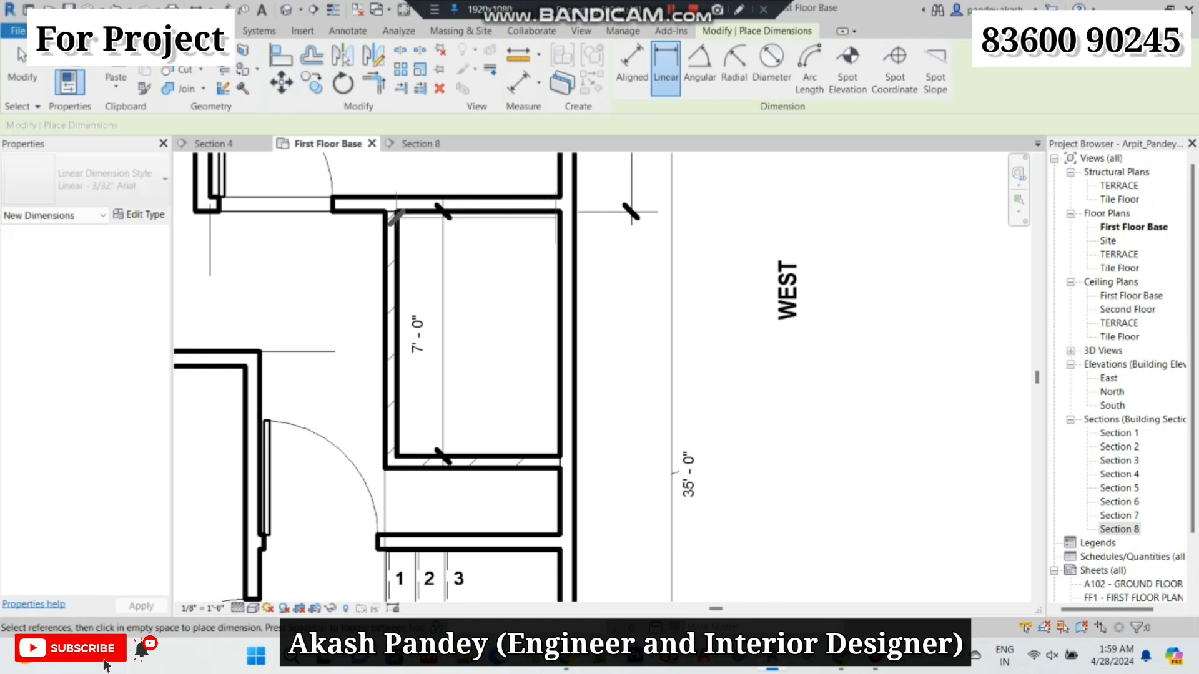
{"action": "left_click", "coordinate": [560, 213]}
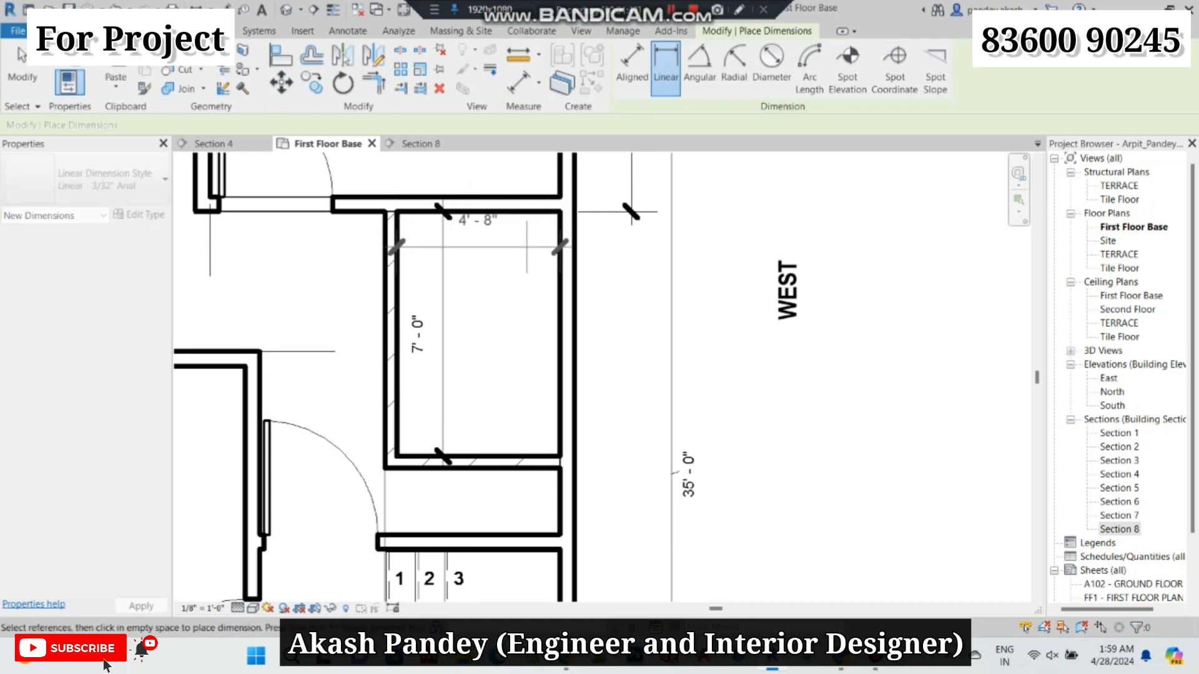
{"action": "left_click", "coordinate": [478, 240]}
{"action": "key", "text": "Escape"}
{"action": "key", "text": "Escape"}
- Nudge the enclosure's lobby-side brick wall outward until the inside width is 5'-0"
{"action": "left_click", "coordinate": [391, 337]}
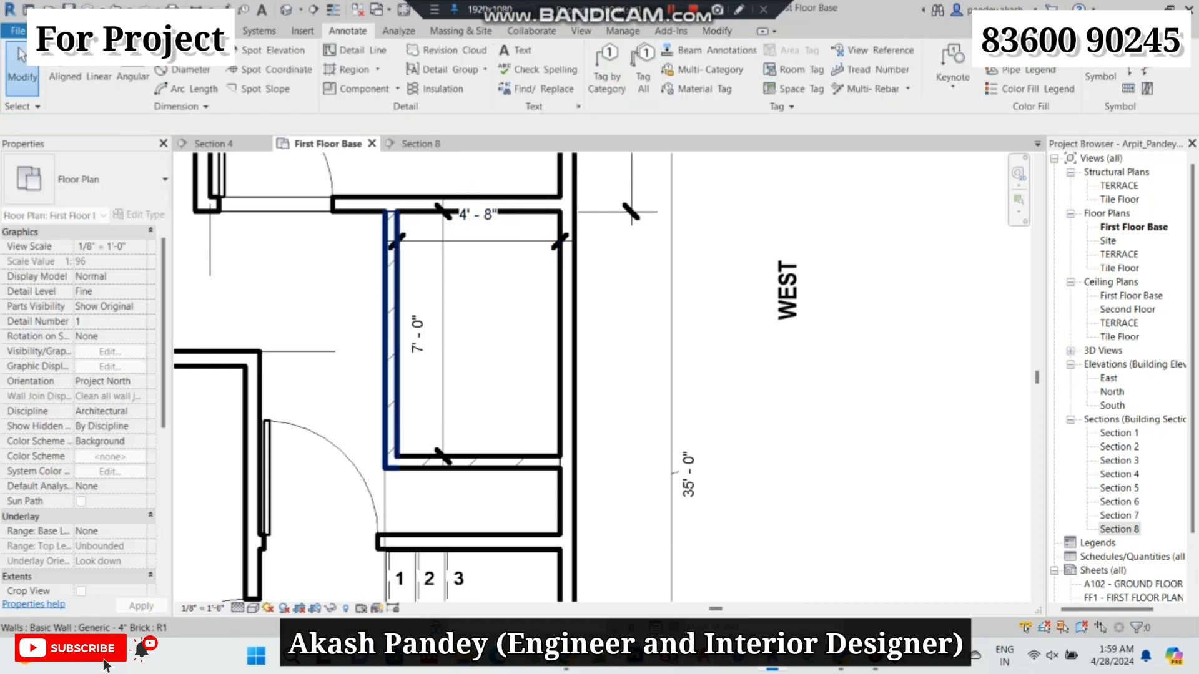
{"action": "key", "text": "Left"}
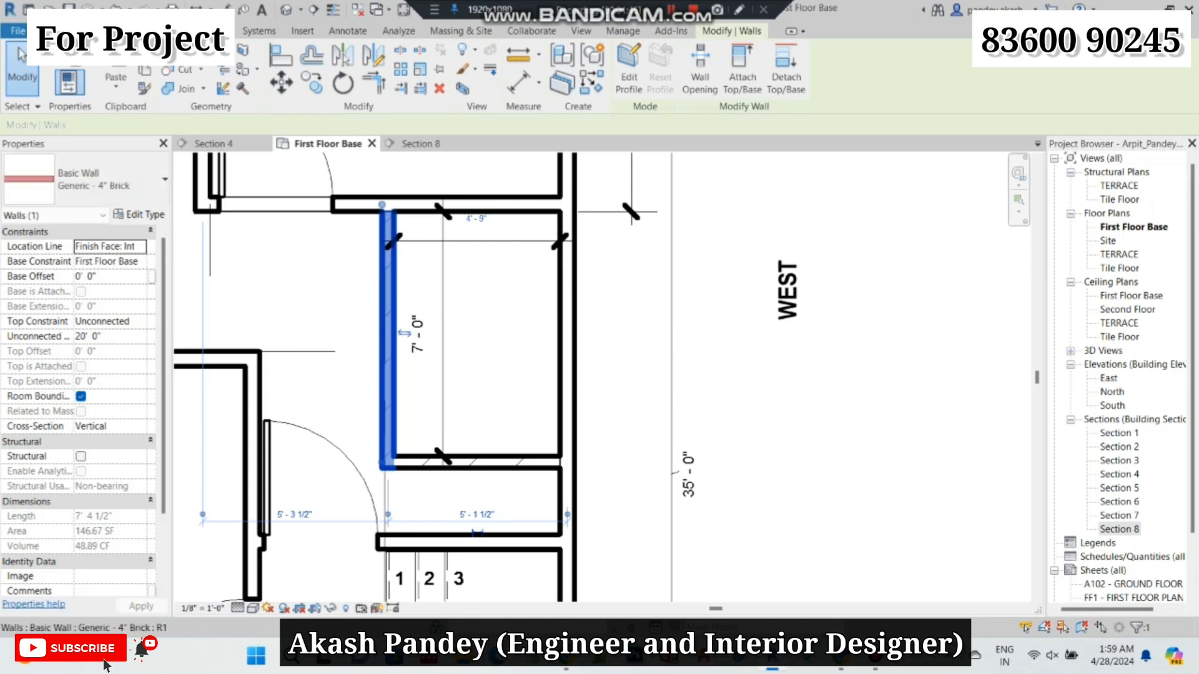
{"action": "key", "text": "Left"}
{"action": "key", "text": "Left"}
{"action": "key", "text": "Left"}
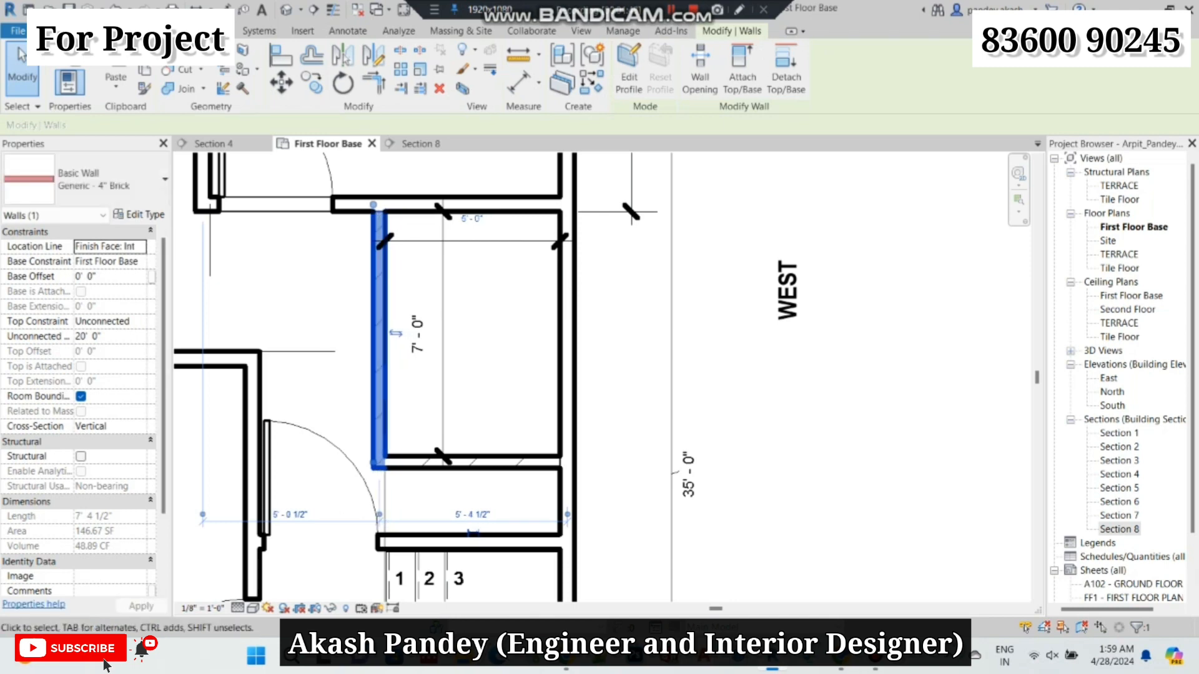
{"action": "key", "text": "Escape"}
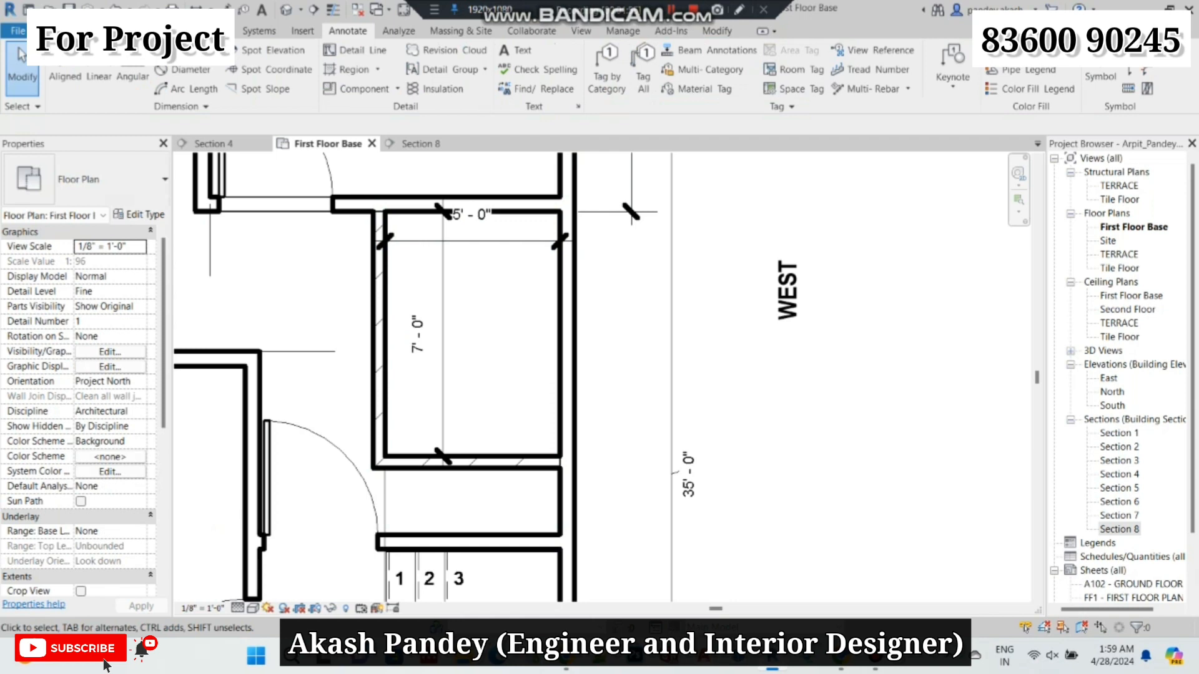
- Nudge the enclosure's lobby-side brick wall inward until the inside width is 4'-6"
{"action": "left_click", "coordinate": [379, 350]}
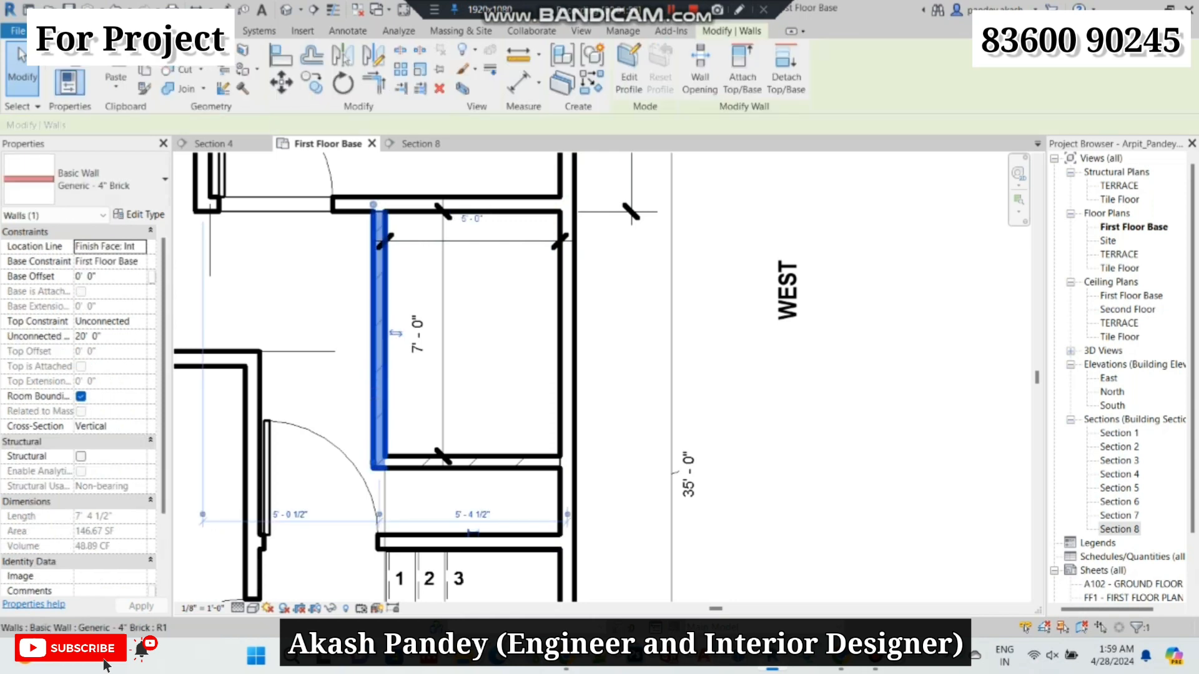
{"action": "key", "text": "Right"}
{"action": "key", "text": "Right"}
{"action": "key", "text": "Right"}
{"action": "key", "text": "Right"}
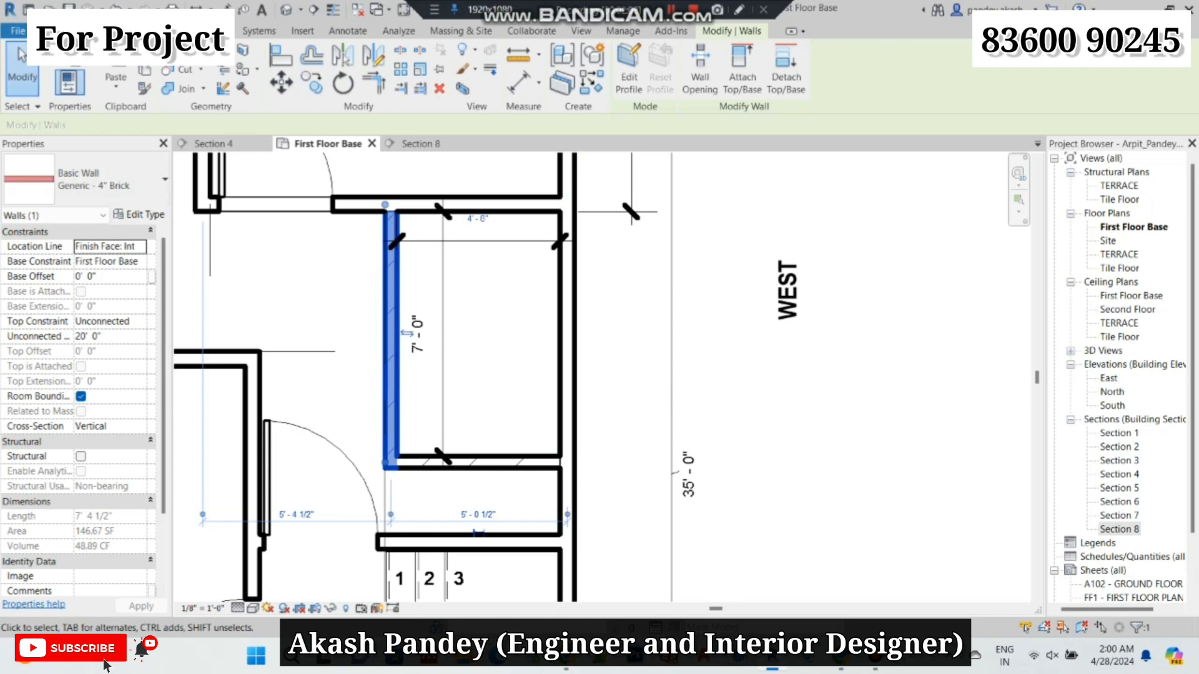
{"action": "key", "text": "Right"}
{"action": "key", "text": "Right"}
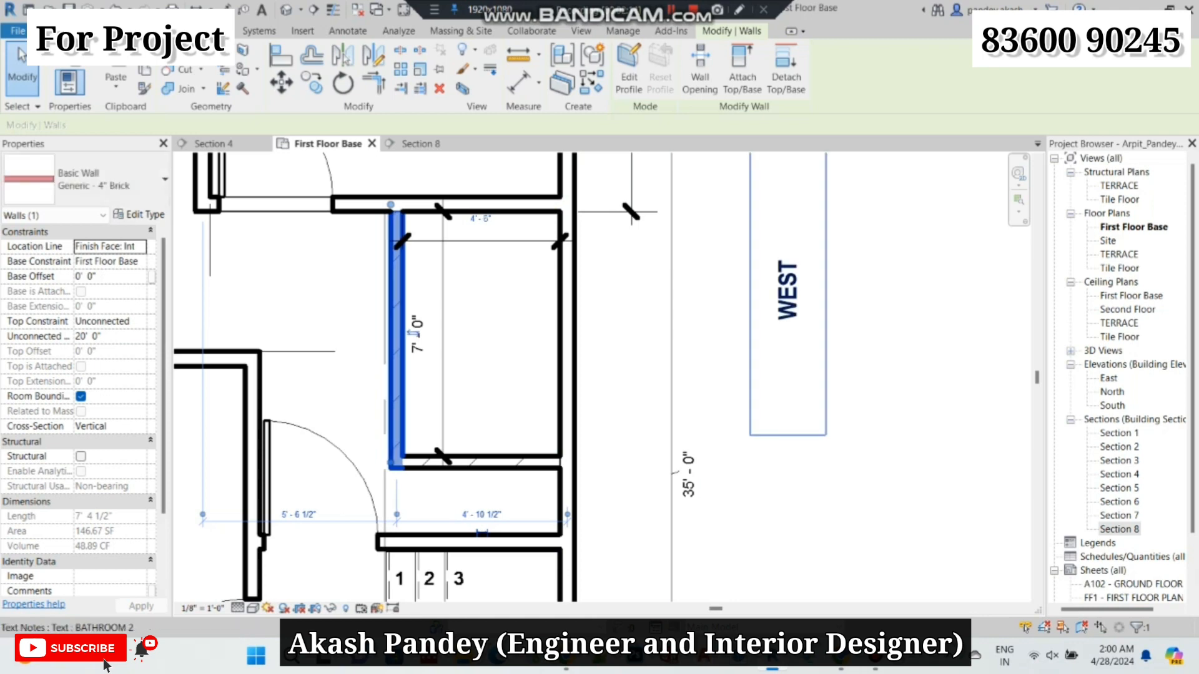
{"action": "key", "text": "Escape"}
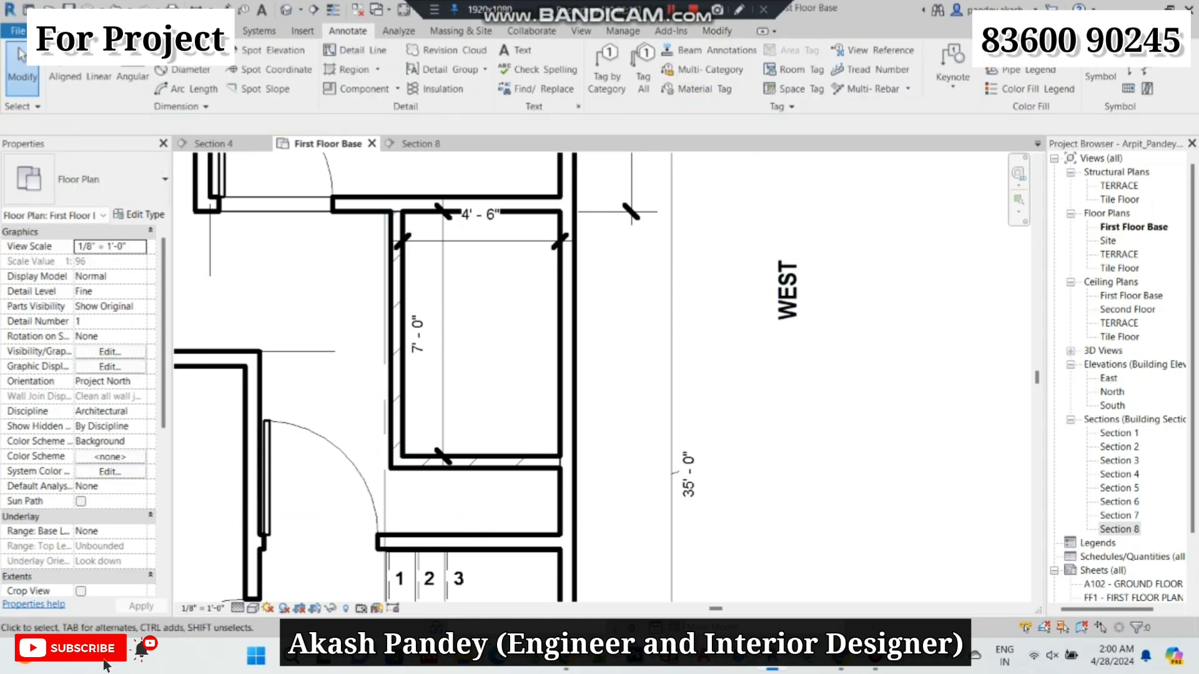
{"action": "left_click", "coordinate": [347, 454]}
{"action": "key", "text": "Escape"}
{"action": "scroll", "coordinate": [358, 295], "scroll_direction": "up", "scroll_amount": 2}
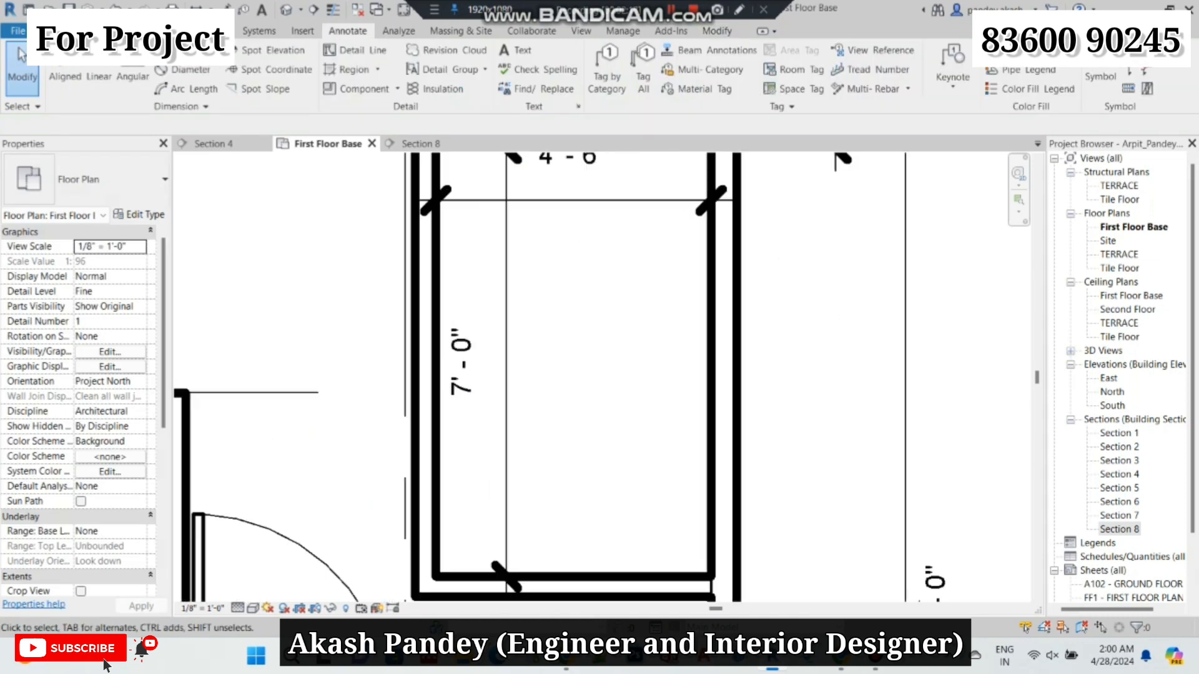
- Nudge grid E sideways onto the outer face of the enclosure's lobby-side brick wall
{"action": "left_click", "coordinate": [405, 251]}
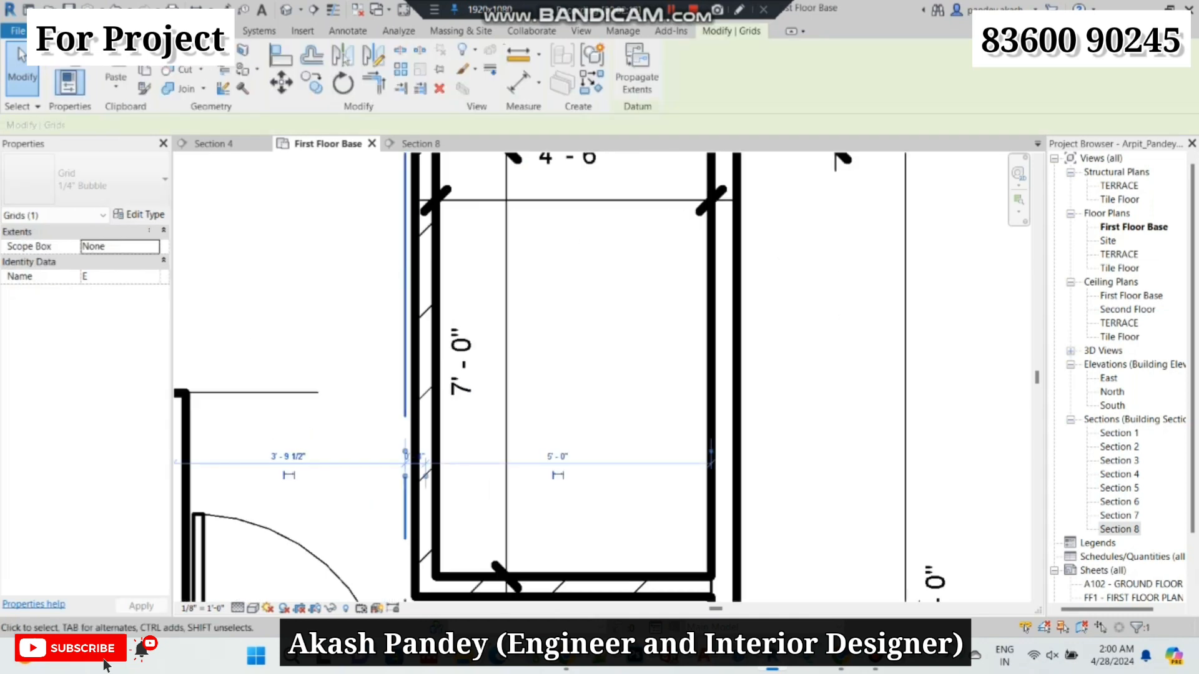
{"action": "key", "text": "Right"}
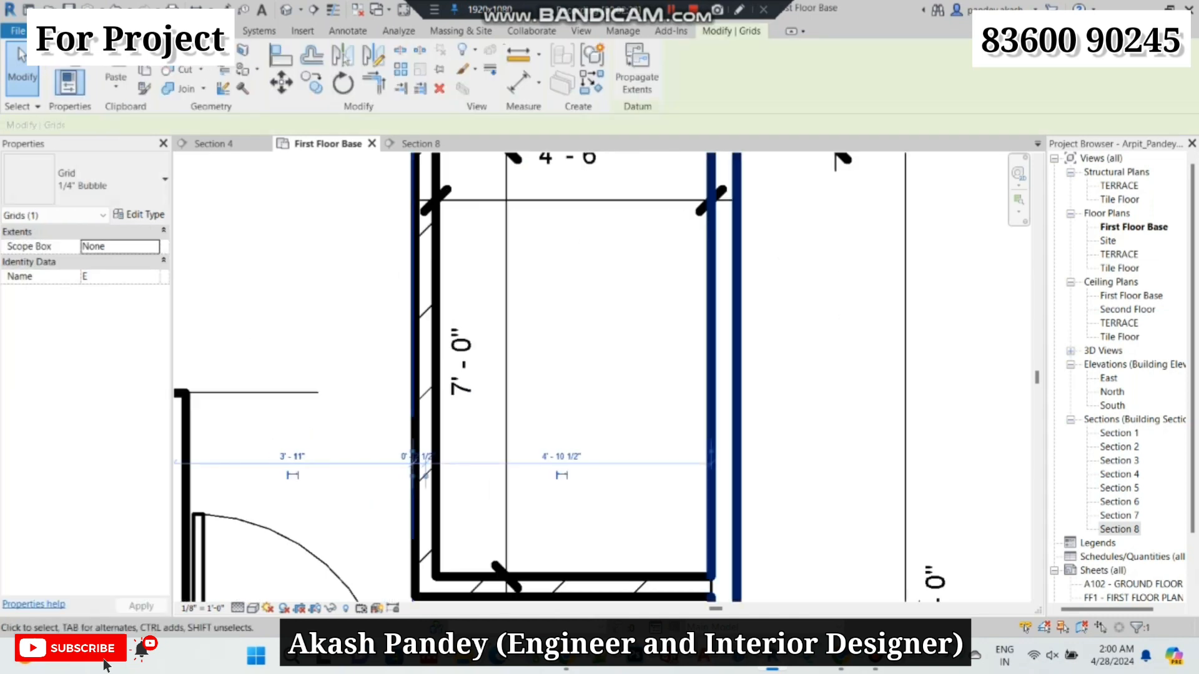
{"action": "key", "text": "Escape"}
{"action": "scroll", "coordinate": [495, 268], "scroll_direction": "down", "scroll_amount": 2}
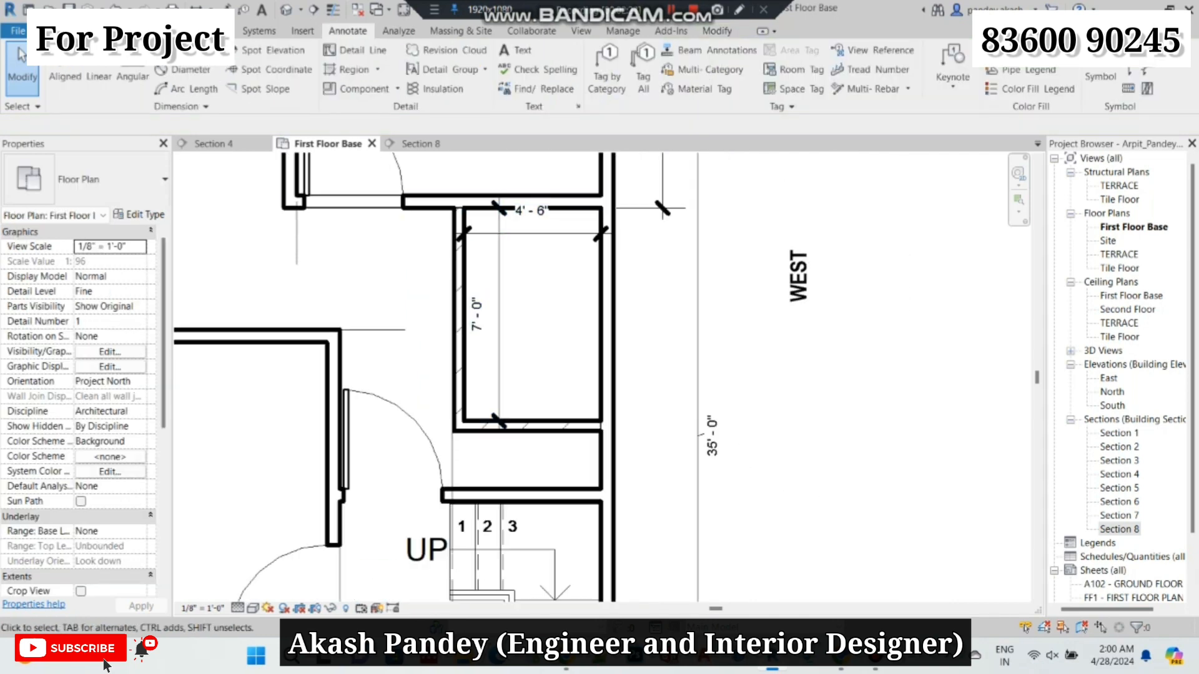
- Move the enclosure's 4'-6" width dimension down to just above its lower brick wall
{"action": "scroll", "coordinate": [529, 169], "scroll_direction": "up", "scroll_amount": 2}
{"action": "left_click_drag", "start_coordinate": [531, 281], "coordinate": [531, 348]}
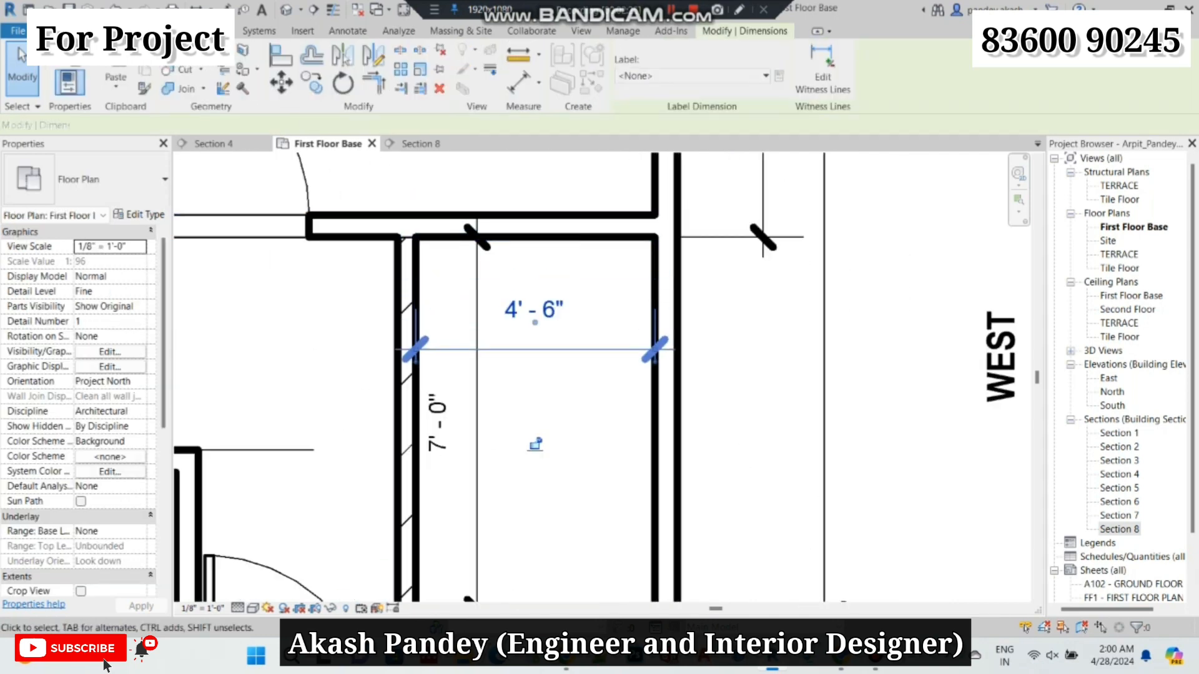
{"action": "scroll", "coordinate": [523, 248], "scroll_direction": "down", "scroll_amount": 3}
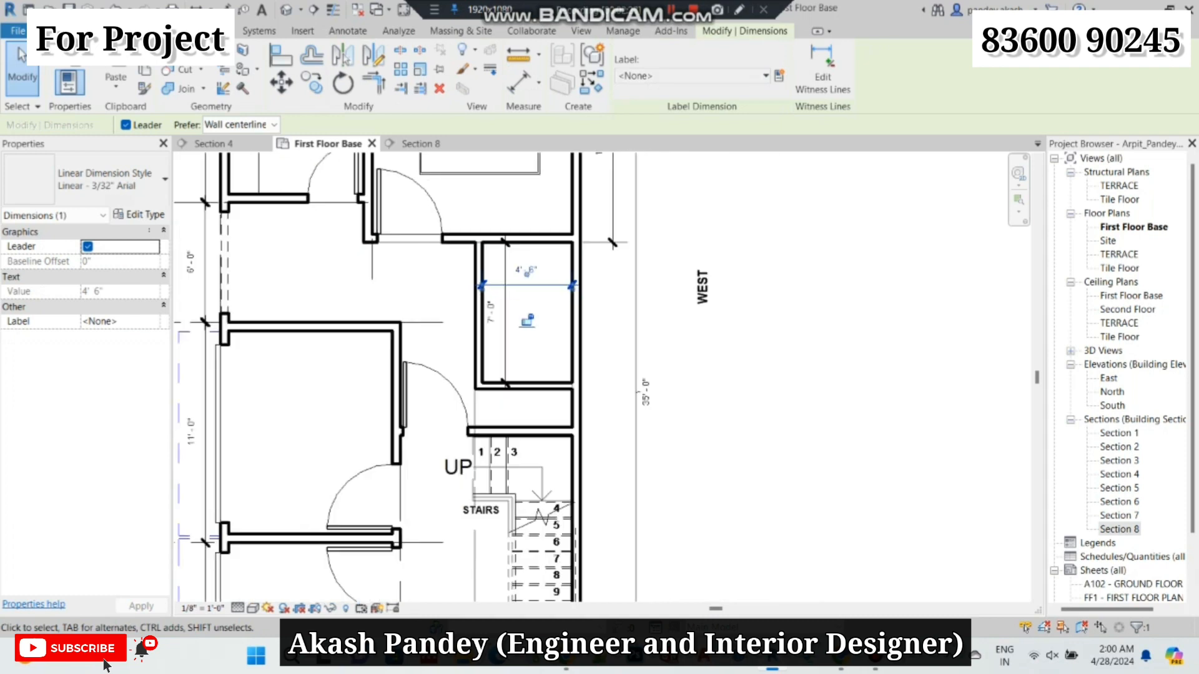
{"action": "scroll", "coordinate": [511, 417], "scroll_direction": "up", "scroll_amount": 2}
{"action": "scroll", "coordinate": [512, 417], "scroll_direction": "down", "scroll_amount": 1}
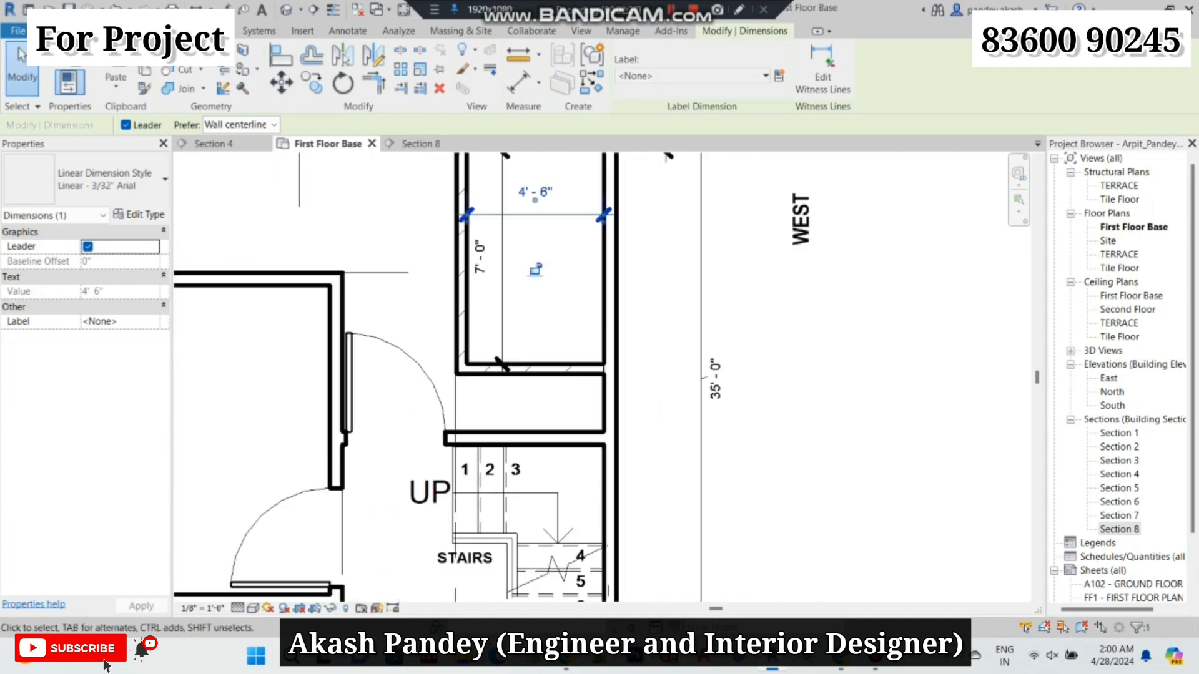
{"action": "left_click_drag", "start_coordinate": [535, 215], "coordinate": [535, 339]}
{"action": "key", "text": "Escape"}
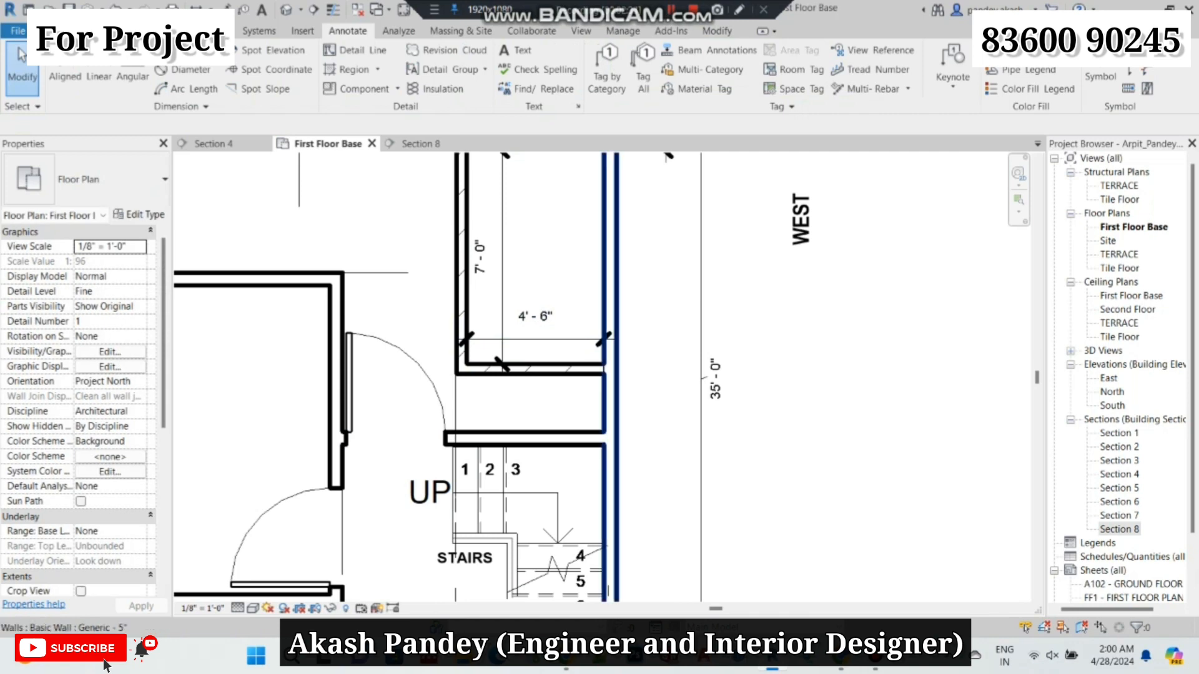
- Check the clear gap between the enclosure's lower brick wall and the wall above the stairs with a linear dimension
{"action": "scroll", "coordinate": [600, 477], "scroll_direction": "up", "scroll_amount": 2}
{"action": "left_click", "coordinate": [98, 62]}
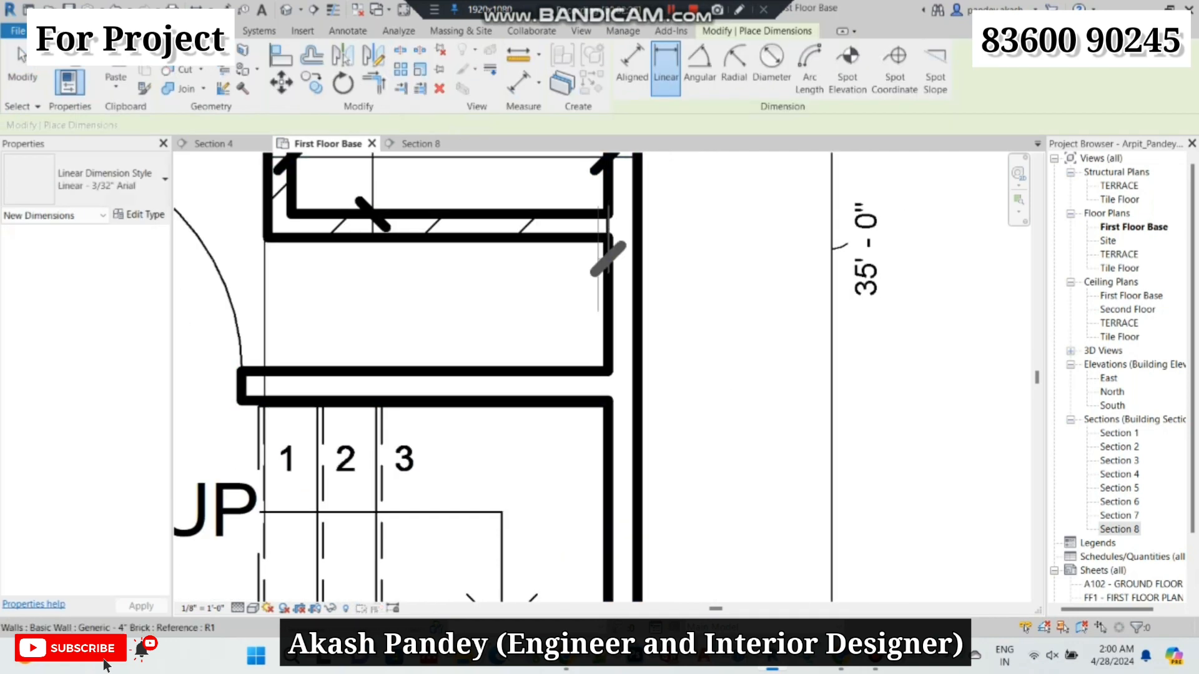
{"action": "left_click", "coordinate": [599, 362]}
{"action": "left_click", "coordinate": [603, 238]}
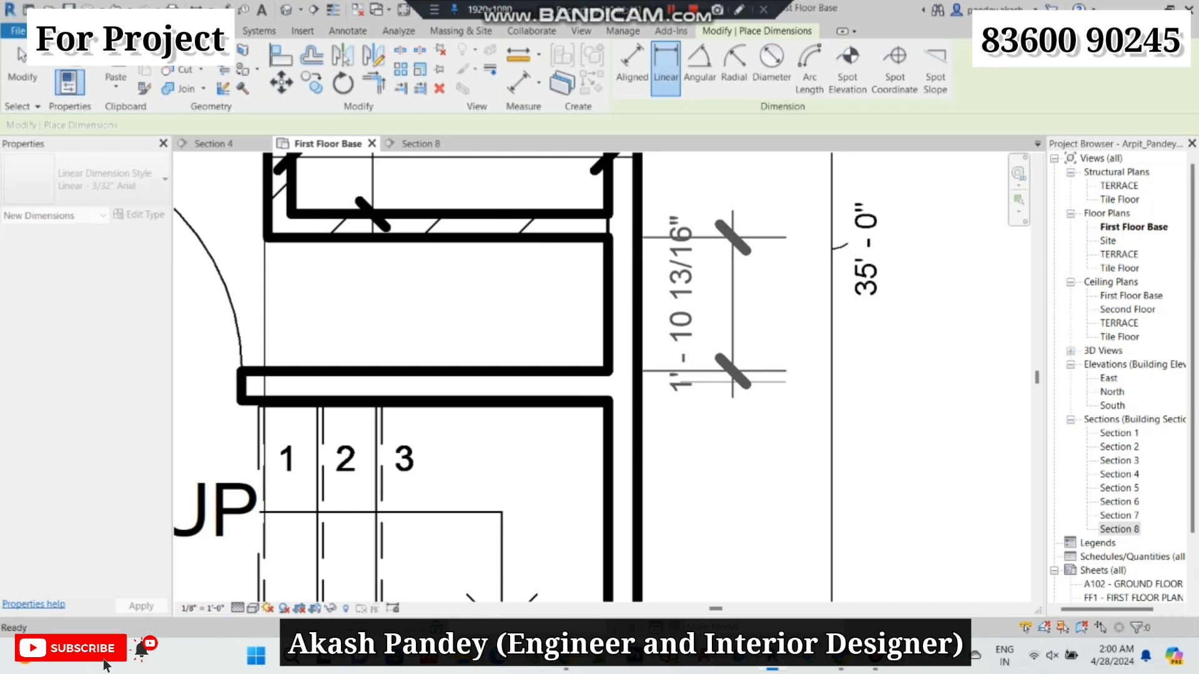
{"action": "key", "text": "Escape"}
{"action": "key", "text": "Escape"}
{"action": "scroll", "coordinate": [652, 412], "scroll_direction": "down", "scroll_amount": 5}
{"action": "scroll", "coordinate": [531, 426], "scroll_direction": "down", "scroll_amount": 4}
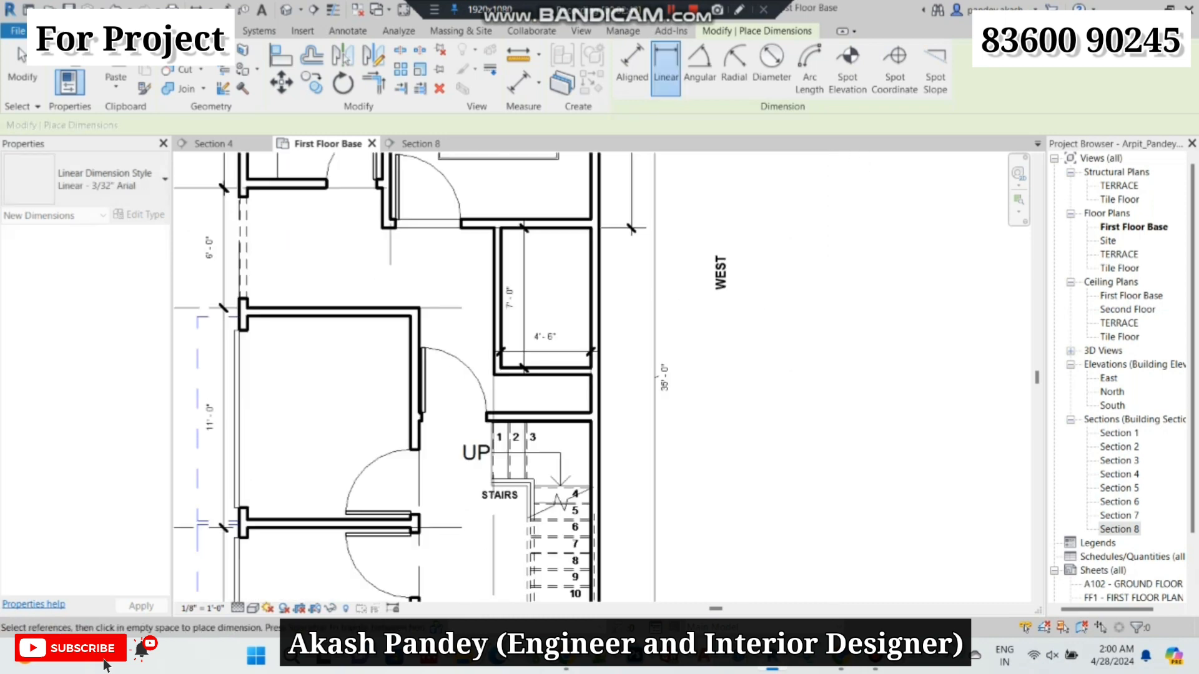
{"action": "scroll", "coordinate": [534, 318], "scroll_direction": "up", "scroll_amount": 2}
{"action": "key", "text": "Escape"}
{"action": "key", "text": "Escape"}
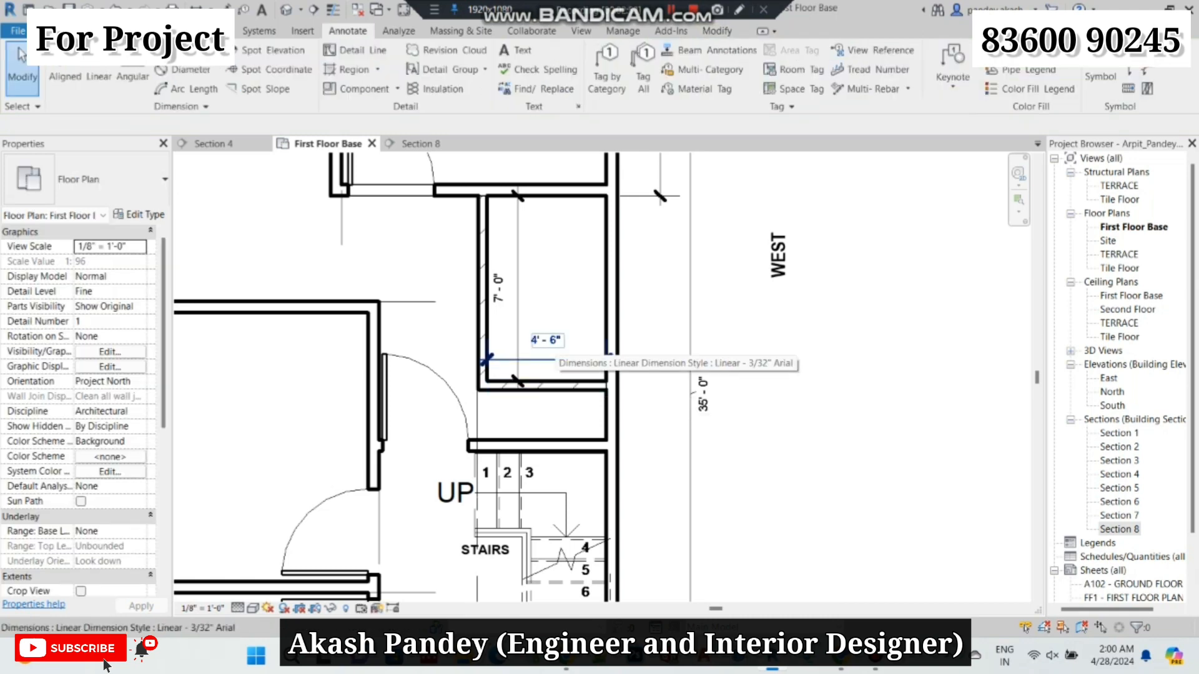
- Draw a 3'-10" model line across the open kitchen's wall opening, along the inner wall faces
{"action": "scroll", "coordinate": [518, 415], "scroll_direction": "down", "scroll_amount": 2}
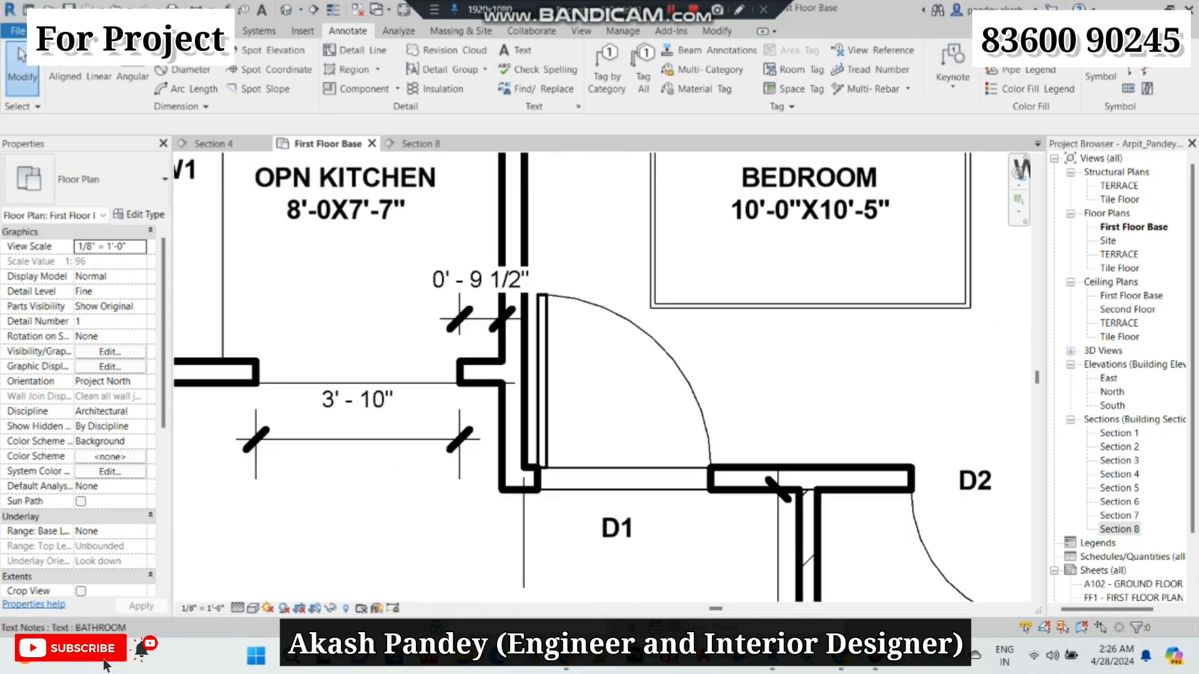
{"action": "key", "text": "d"}
{"action": "key", "text": "l"}
{"action": "left_click", "coordinate": [65, 31]}
{"action": "left_click", "coordinate": [643, 67]}
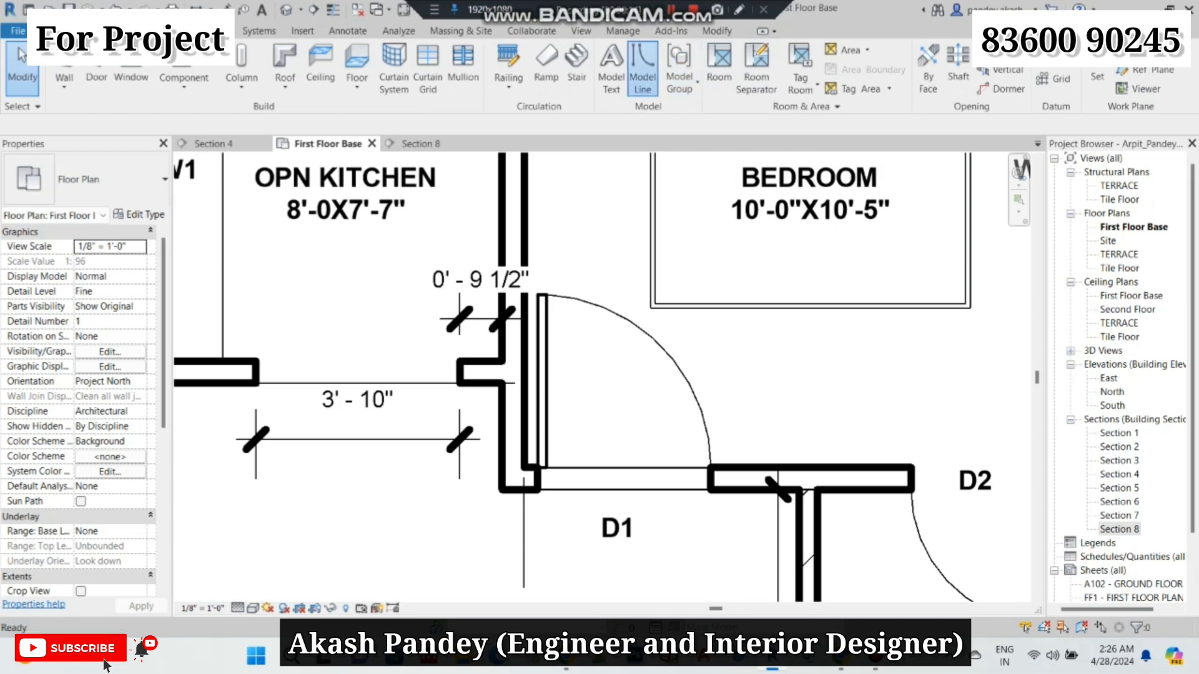
{"action": "left_click", "coordinate": [258, 361]}
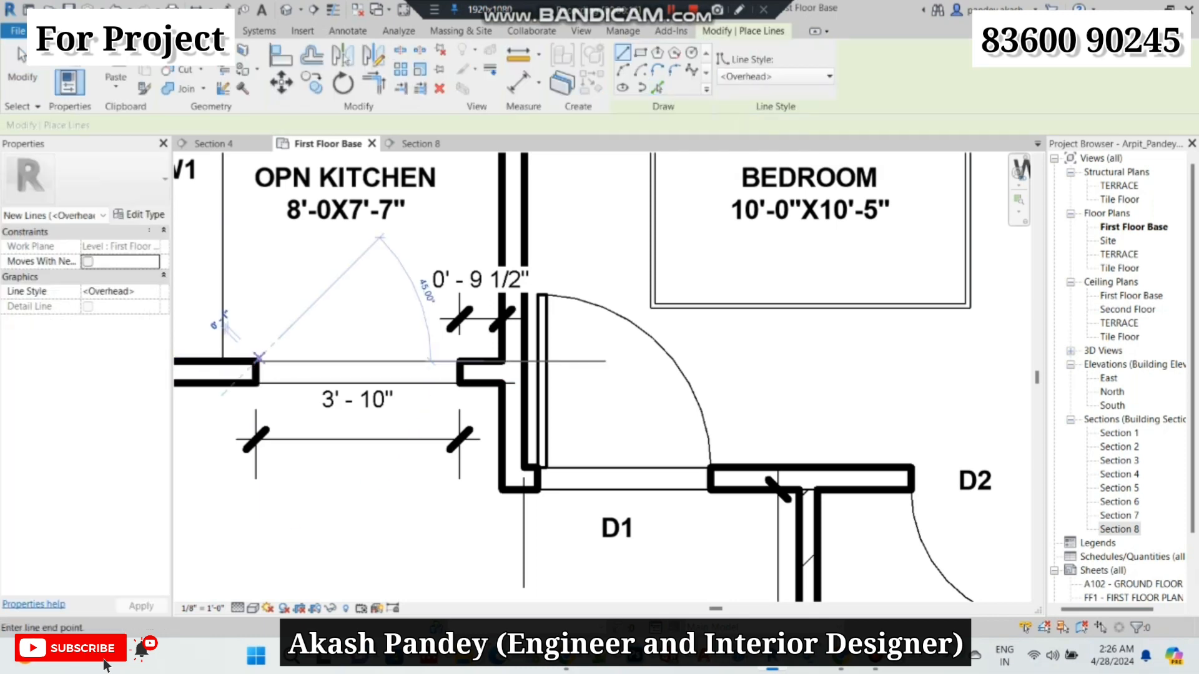
{"action": "left_click", "coordinate": [460, 361]}
{"action": "key", "text": "Escape"}
{"action": "key", "text": "Escape"}
- Set the line style of the kitchen opening's model line to Thin Lines
{"action": "left_click", "coordinate": [680, 76]}
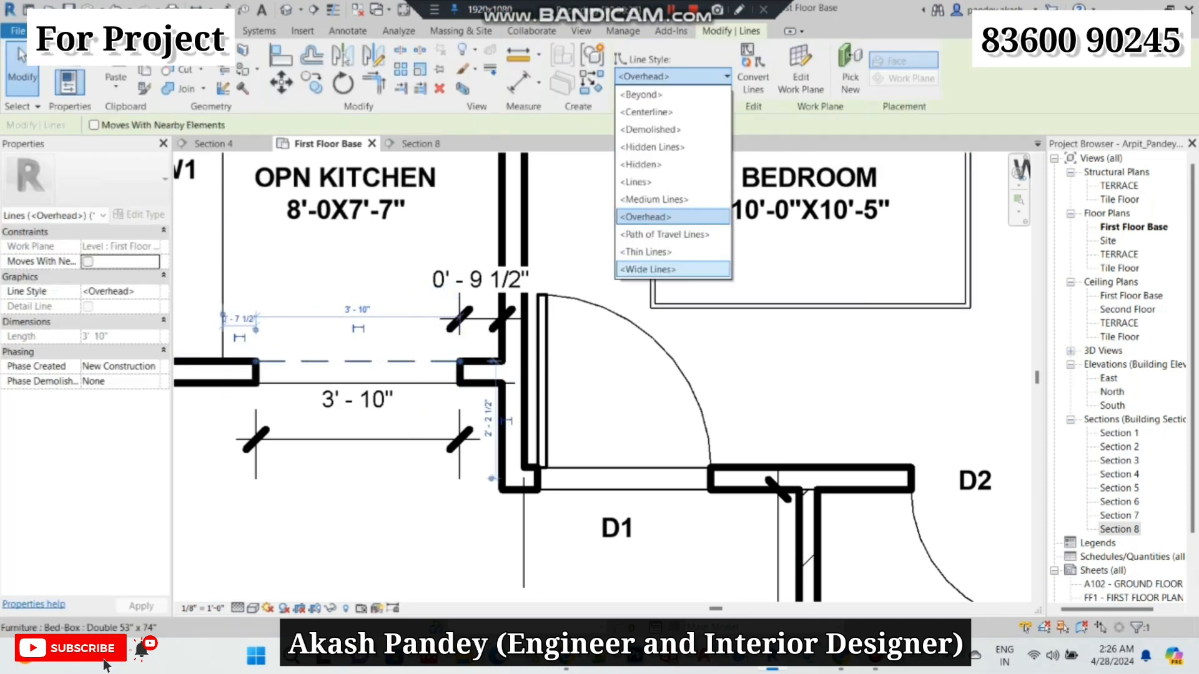
{"action": "left_click", "coordinate": [655, 250]}
{"action": "key", "text": "Escape"}
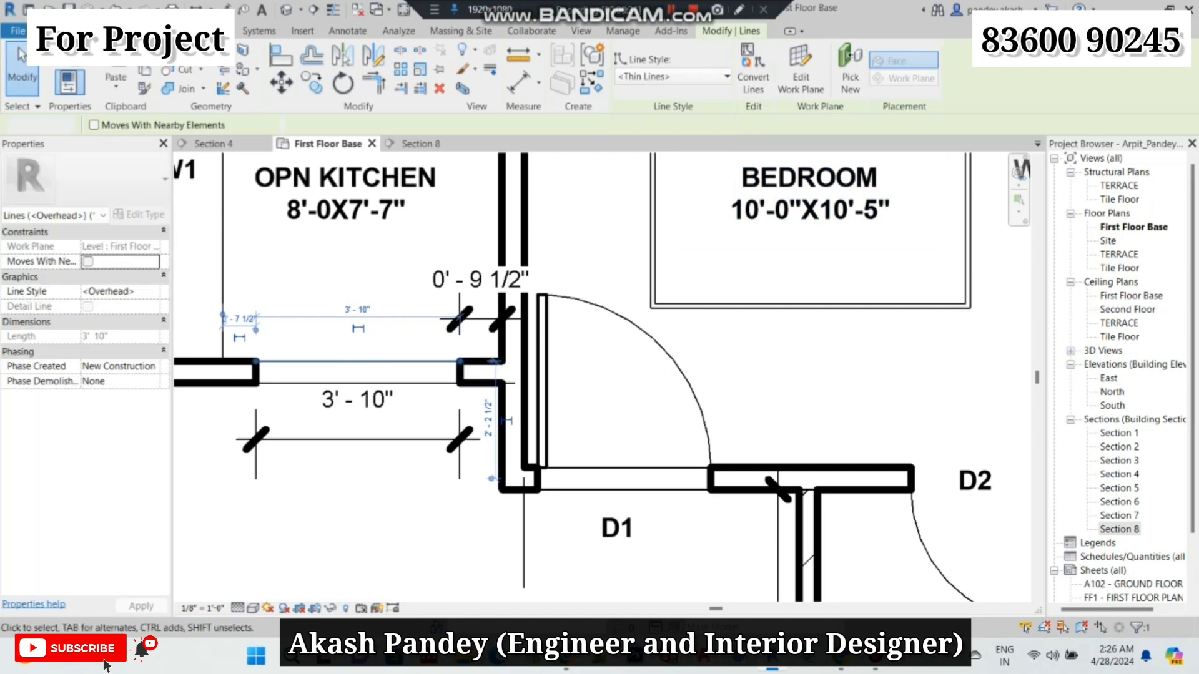
{"action": "scroll", "coordinate": [375, 362], "scroll_direction": "down", "scroll_amount": 4}
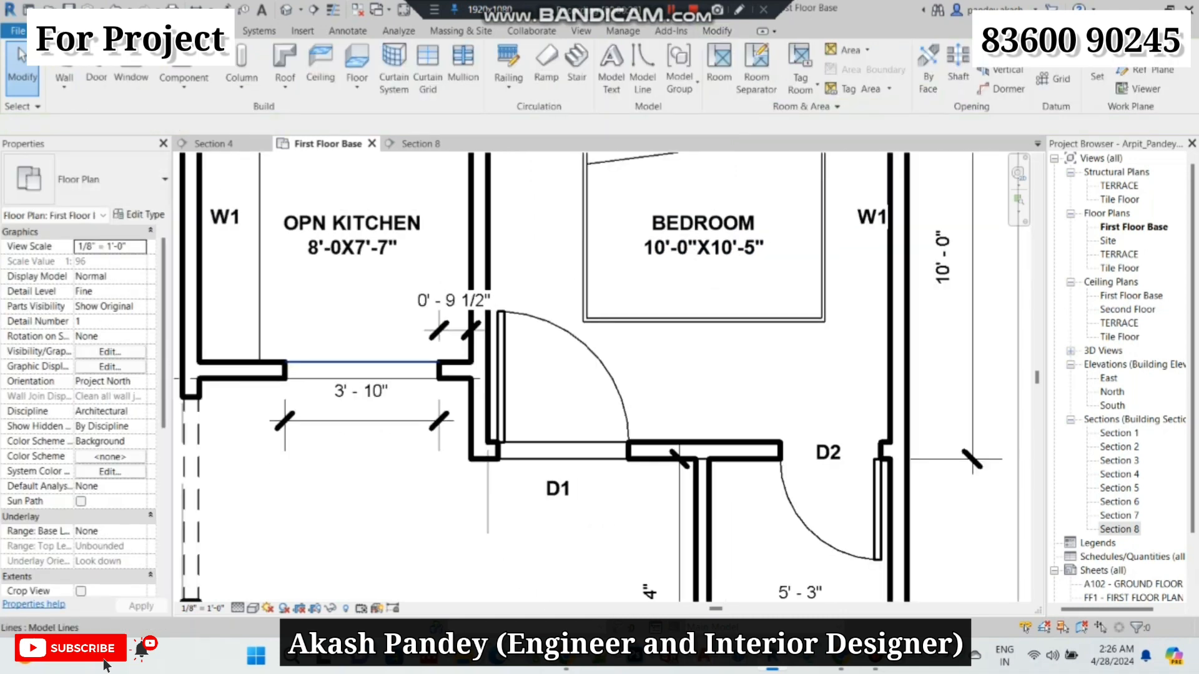
- Move the W1 text note from the bedroom's west wall to just above the kitchen opening
{"action": "scroll", "coordinate": [479, 401], "scroll_direction": "down", "scroll_amount": 2}
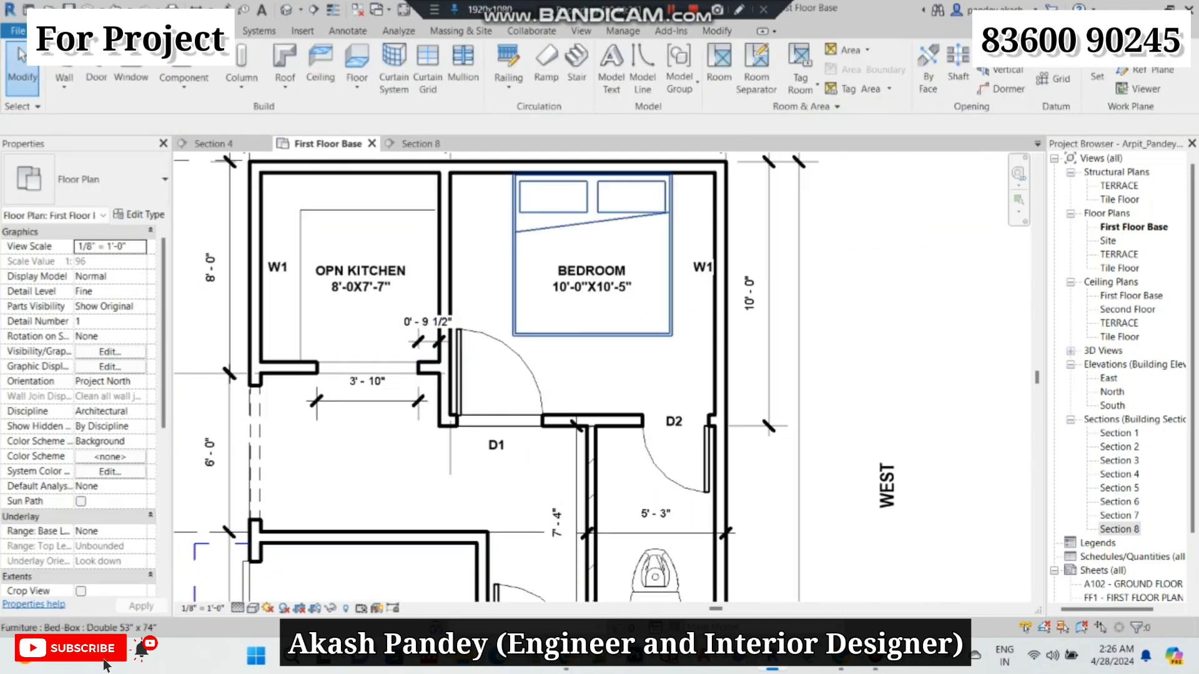
{"action": "scroll", "coordinate": [718, 277], "scroll_direction": "up", "scroll_amount": 2}
{"action": "left_click_drag", "start_coordinate": [713, 278], "coordinate": [491, 515]}
{"action": "scroll", "coordinate": [801, 304], "scroll_direction": "down", "scroll_amount": 3}
{"action": "key", "text": "Delete"}
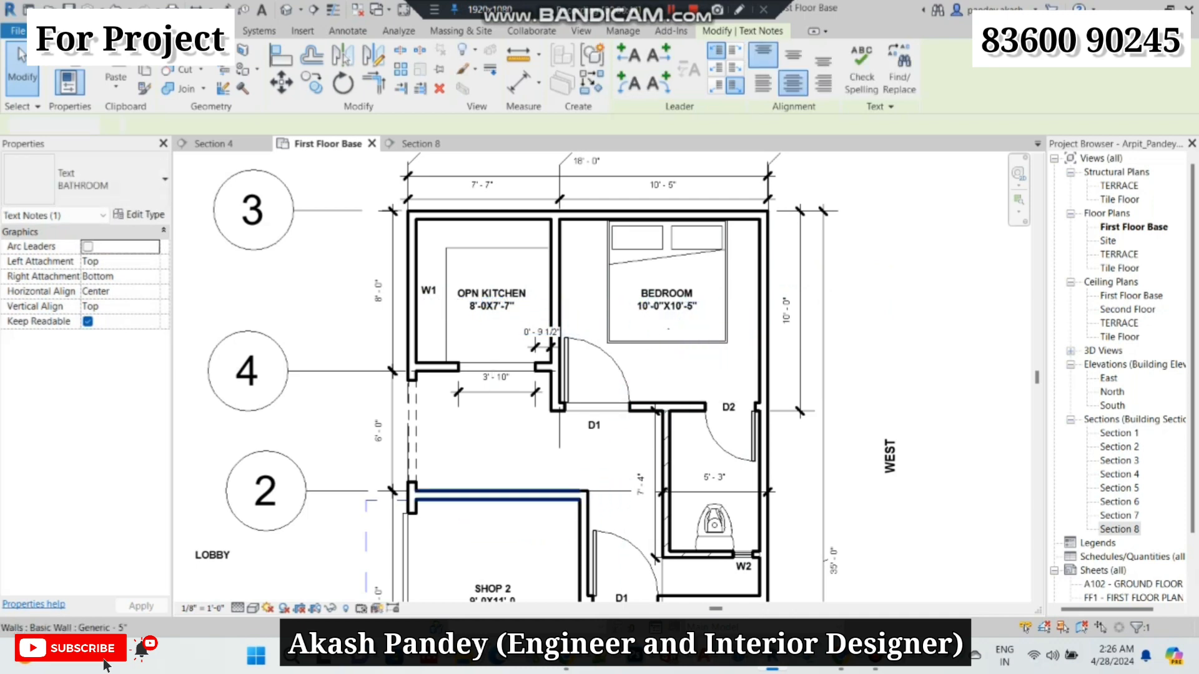
{"action": "scroll", "coordinate": [589, 340], "scroll_direction": "up", "scroll_amount": 2}
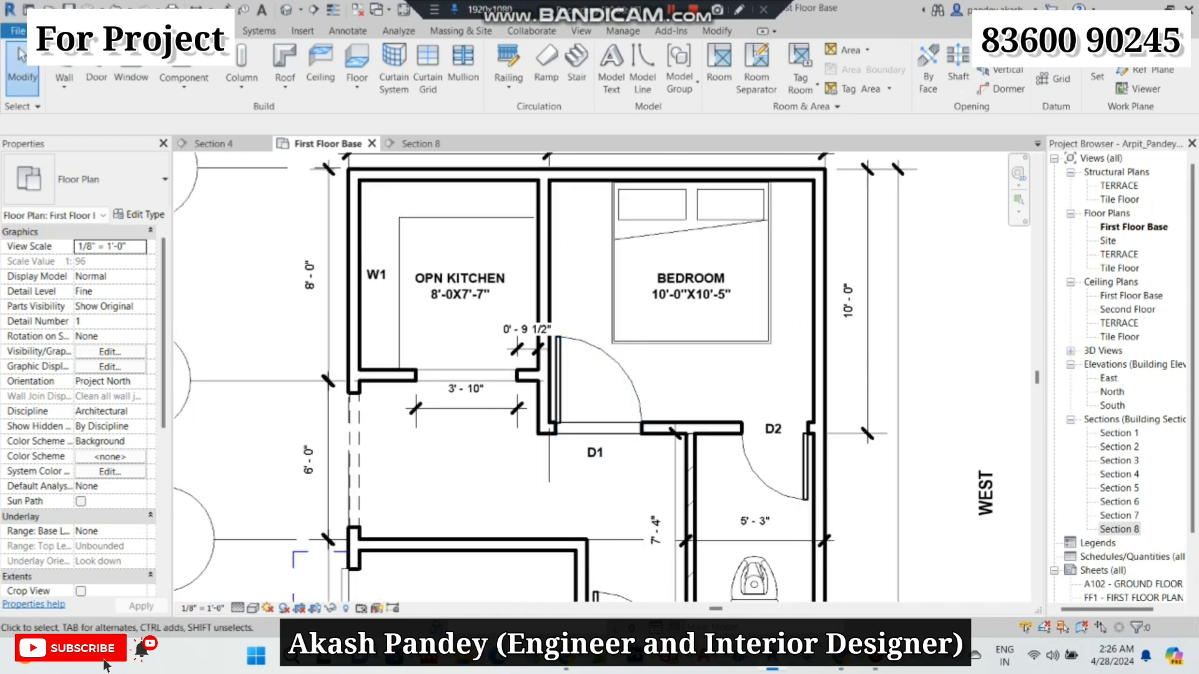
{"action": "scroll", "coordinate": [460, 307], "scroll_direction": "up", "scroll_amount": 2}
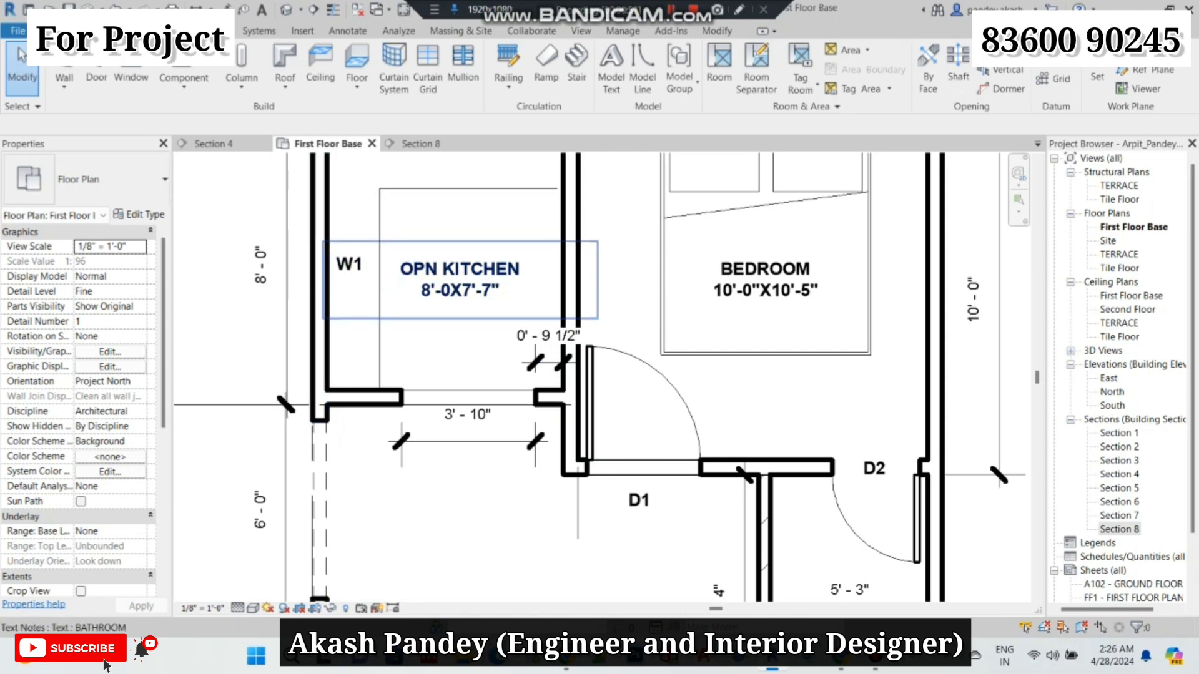
{"action": "scroll", "coordinate": [534, 326], "scroll_direction": "down", "scroll_amount": 3}
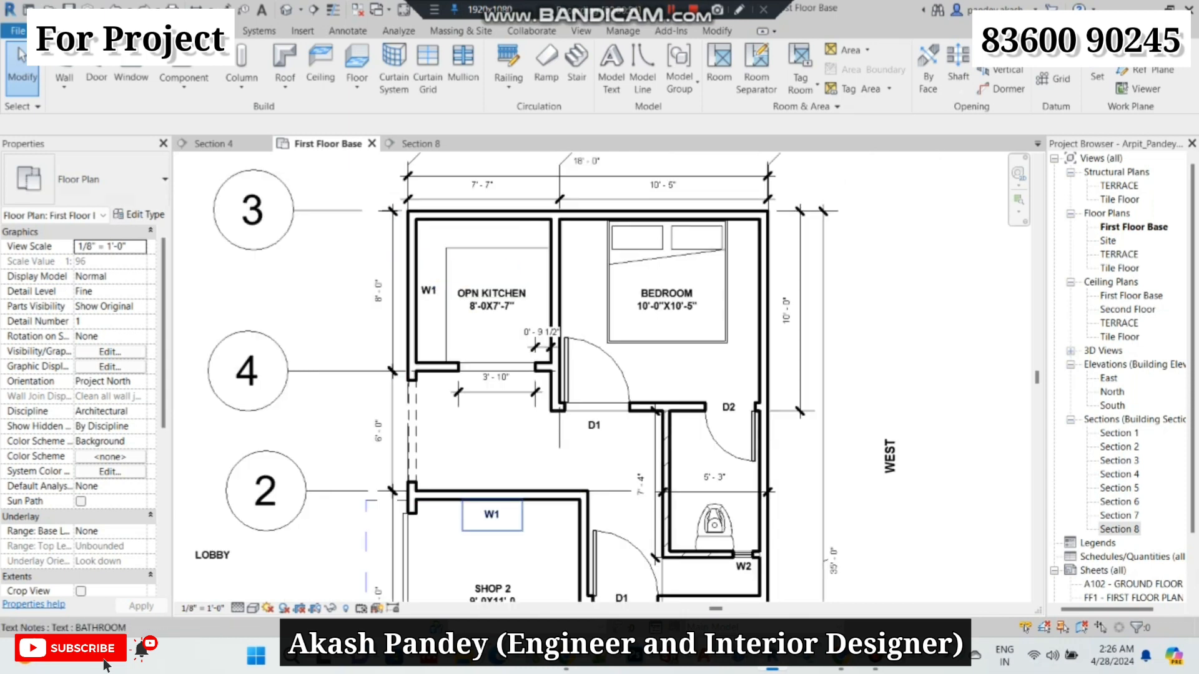
{"action": "left_click_drag", "start_coordinate": [491, 514], "coordinate": [492, 356]}
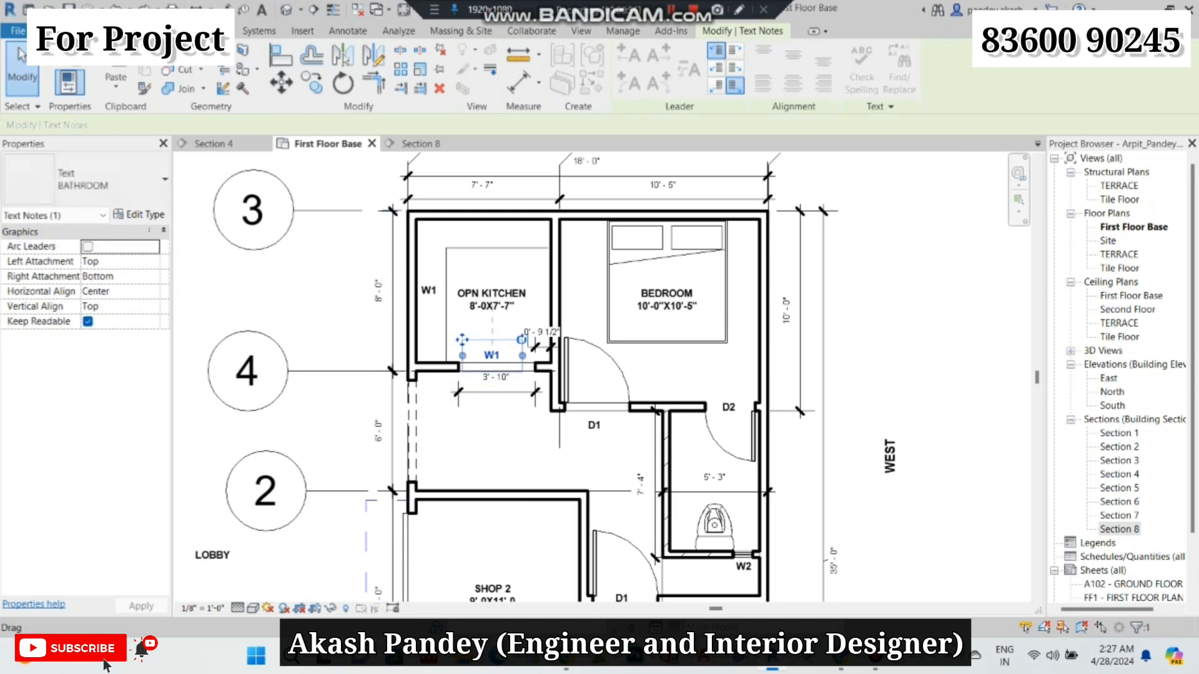
- Change the text note at the kitchen opening to ARCH
{"action": "scroll", "coordinate": [513, 361], "scroll_direction": "up", "scroll_amount": 2}
{"action": "double_click", "coordinate": [482, 354]}
{"action": "type", "text": "A"}
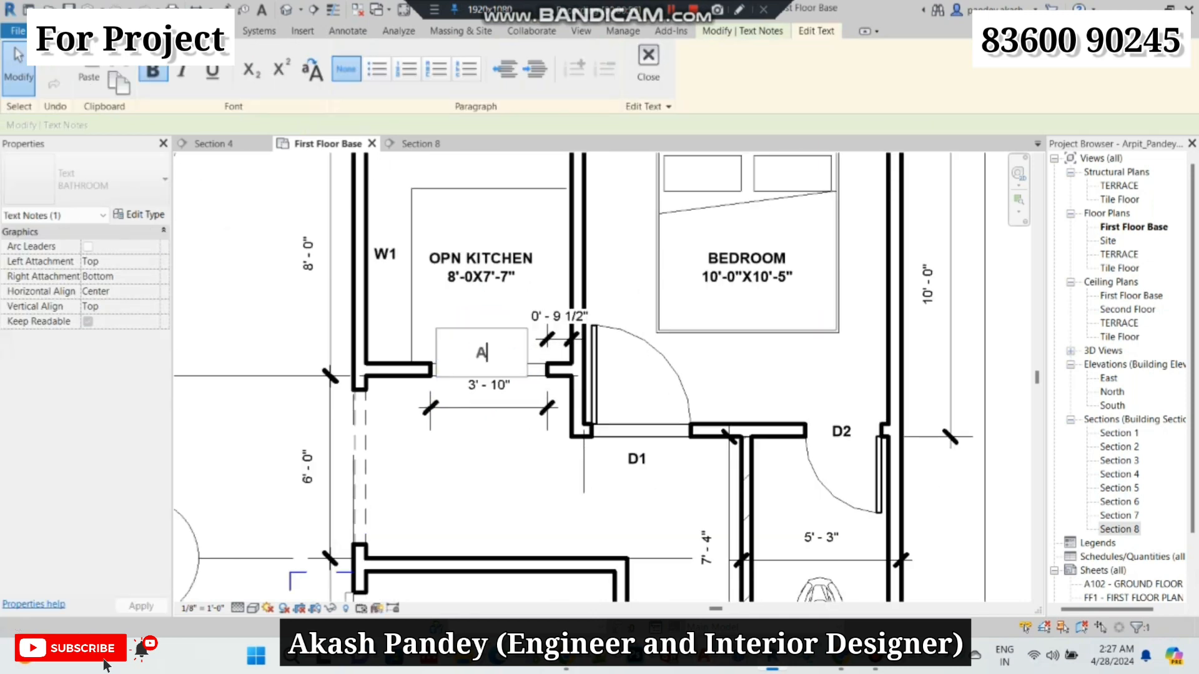
{"action": "type", "text": "ARCCH"}
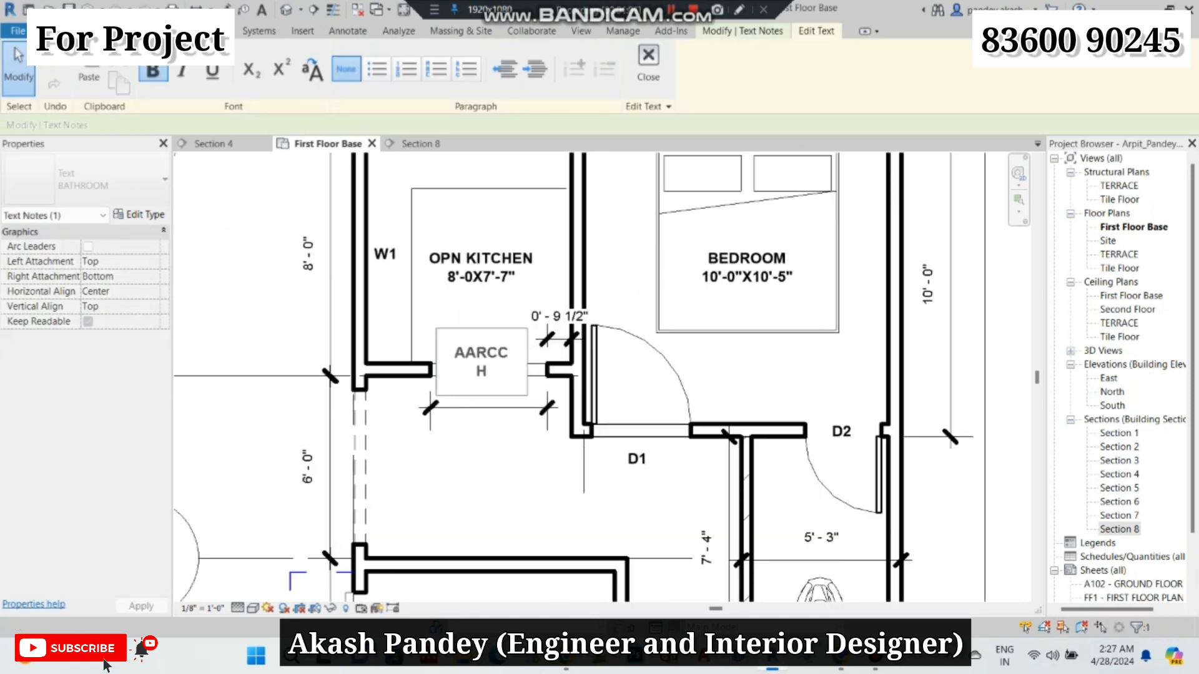
{"action": "key", "text": "BackSpace"}
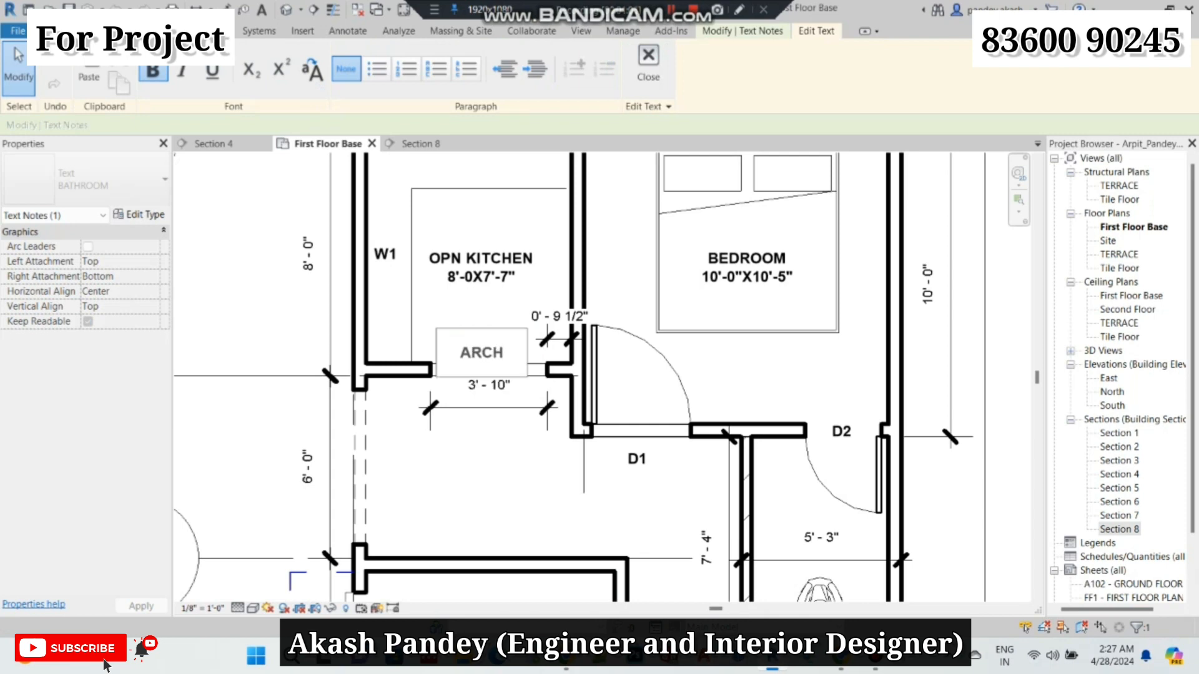
{"action": "key", "text": "Escape"}
{"action": "key", "text": "Escape"}
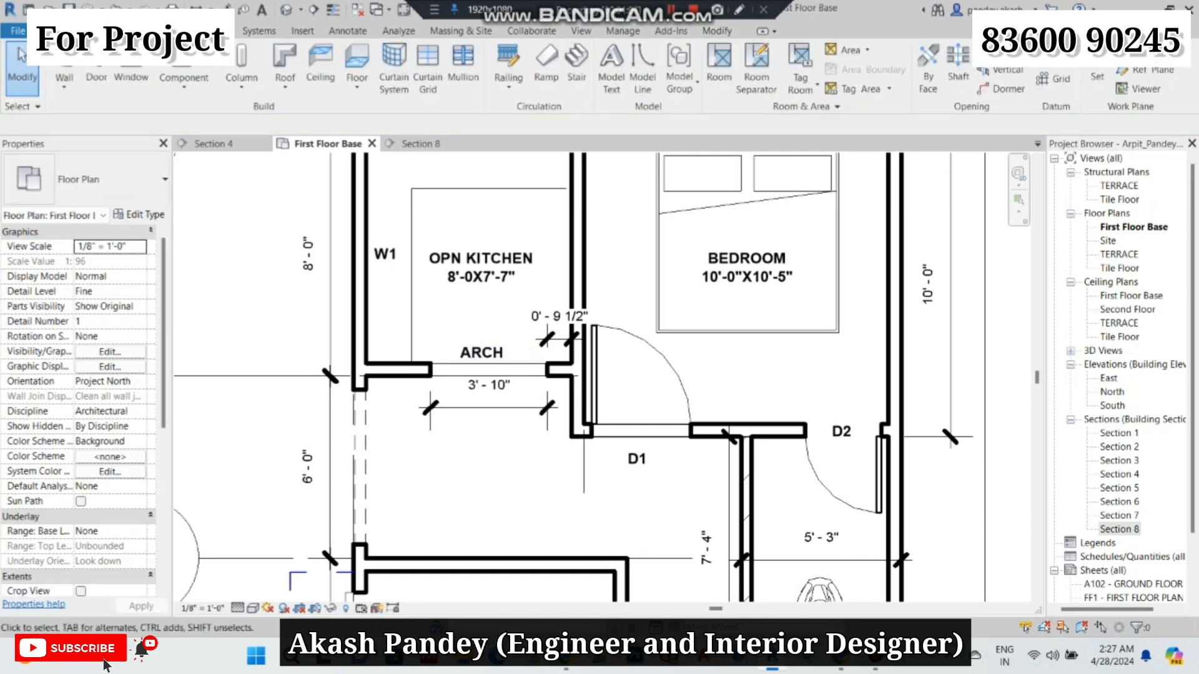
- Examine the bathroom walls, its W2 window and the passage beside Shop 2 and the stairs
{"action": "scroll", "coordinate": [410, 425], "scroll_direction": "down", "scroll_amount": 2}
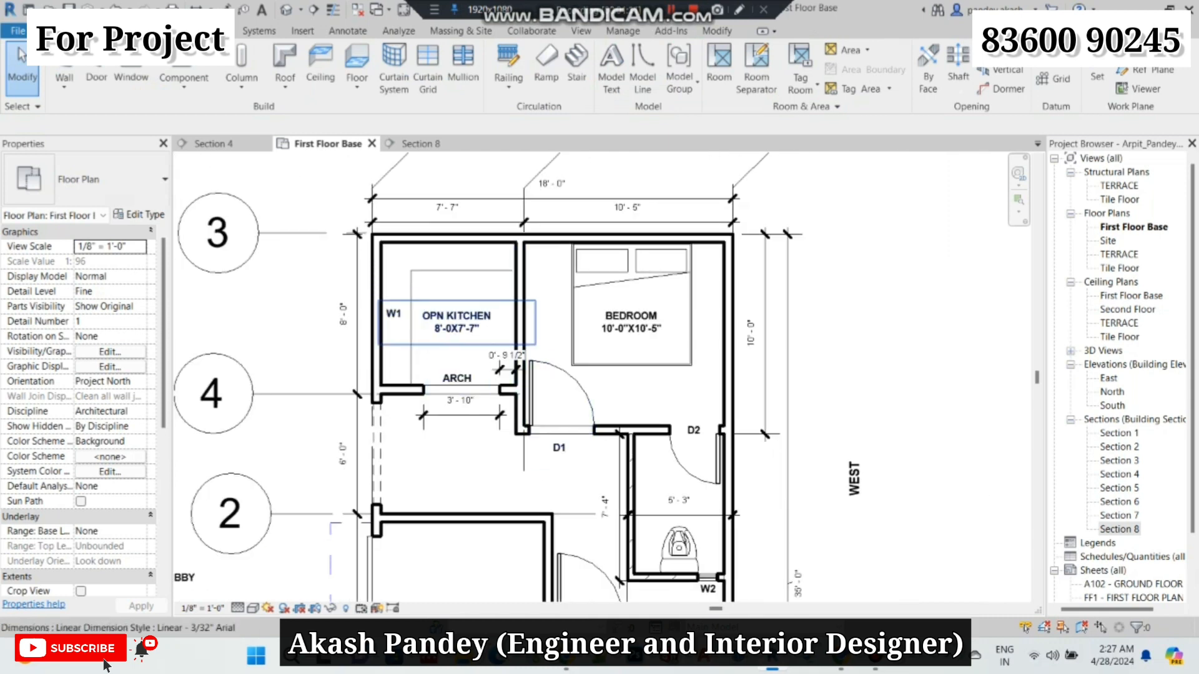
{"action": "scroll", "coordinate": [453, 333], "scroll_direction": "down", "scroll_amount": 2}
{"action": "scroll", "coordinate": [493, 309], "scroll_direction": "up", "scroll_amount": 5}
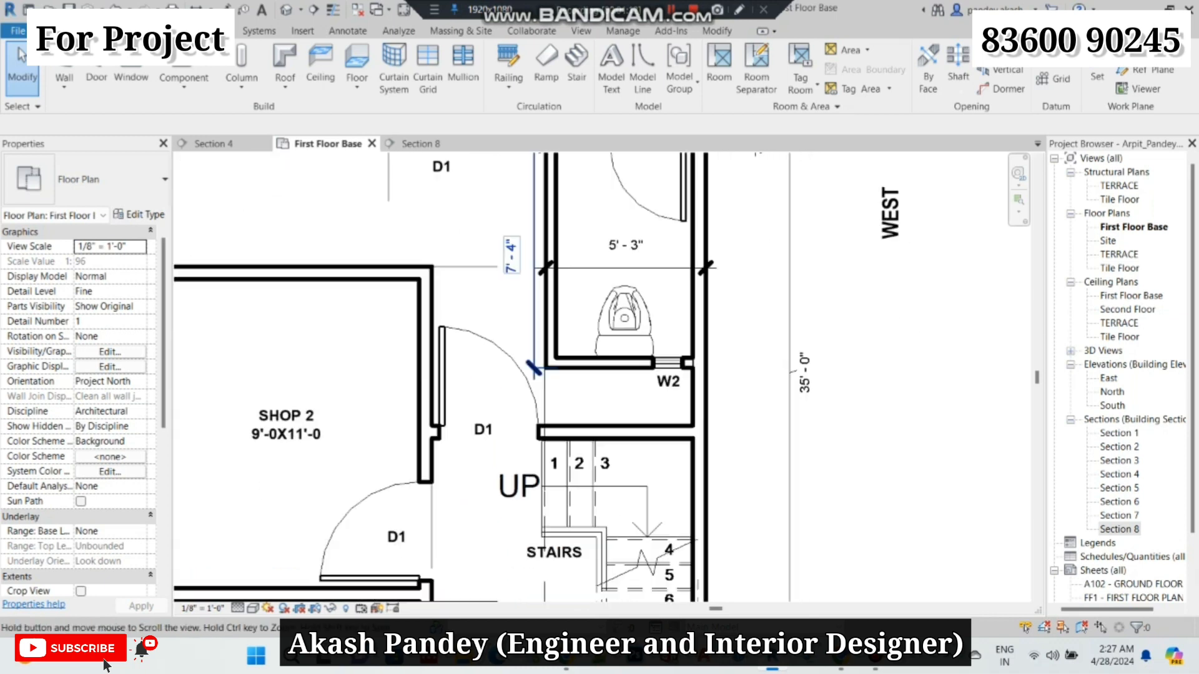
{"action": "middle_click_drag", "start_coordinate": [494, 309], "coordinate": [614, 442]}
{"action": "mouse_move", "coordinate": [613, 530]}
{"action": "middle_mouse_down"}
{"action": "mouse_move", "coordinate": [612, 584]}
{"action": "mouse_move", "coordinate": [621, 530]}
{"action": "middle_mouse_up"}
{"action": "scroll", "coordinate": [710, 300], "scroll_direction": "up", "scroll_amount": 6}
{"action": "scroll", "coordinate": [557, 373], "scroll_direction": "down", "scroll_amount": 6}
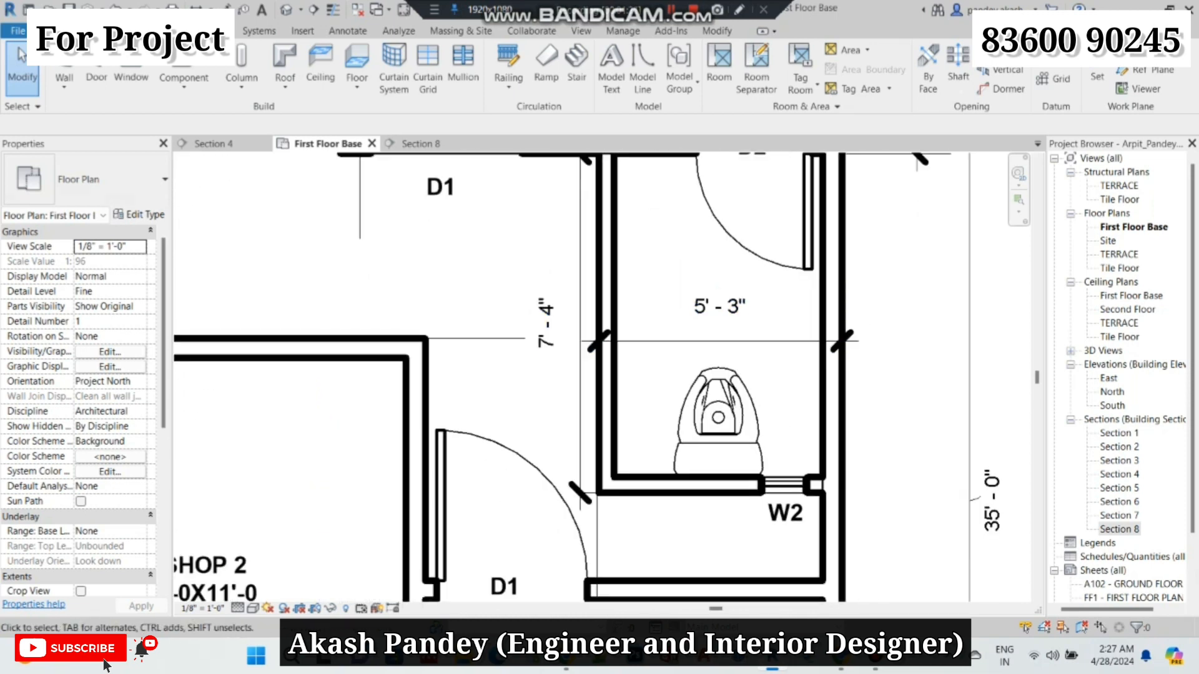
{"action": "middle_click_drag", "start_coordinate": [557, 373], "coordinate": [645, 384]}
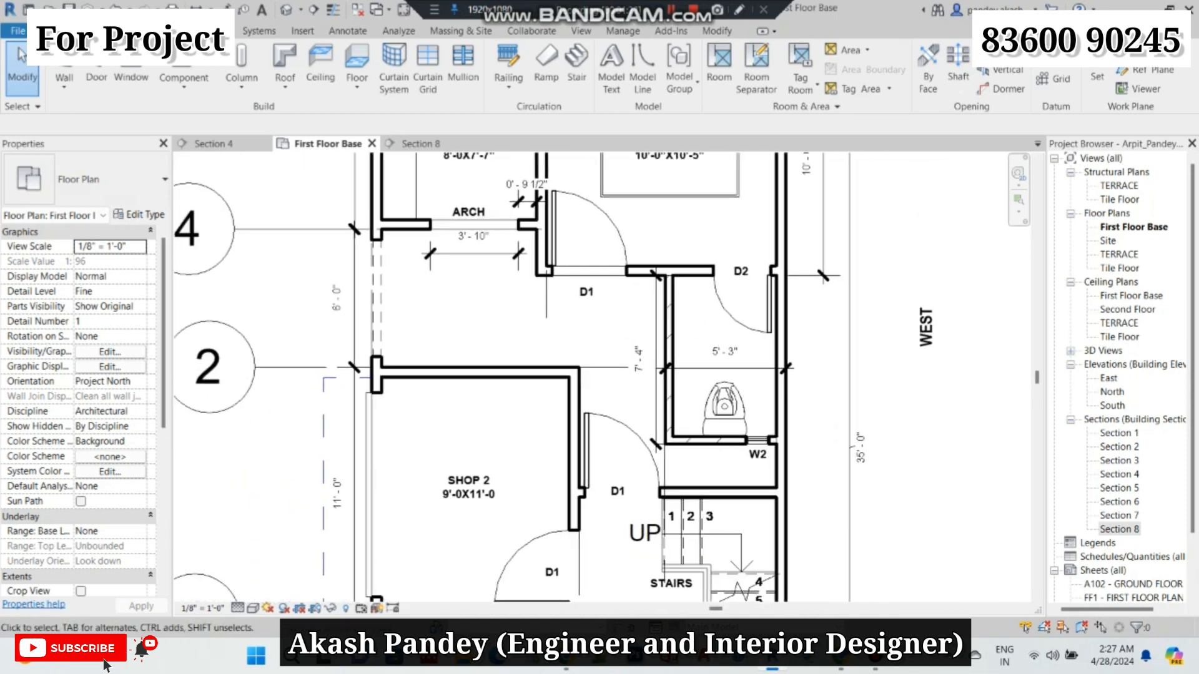
{"action": "scroll", "coordinate": [352, 301], "scroll_direction": "up", "scroll_amount": 4}
{"action": "scroll", "coordinate": [362, 295], "scroll_direction": "down", "scroll_amount": 5}
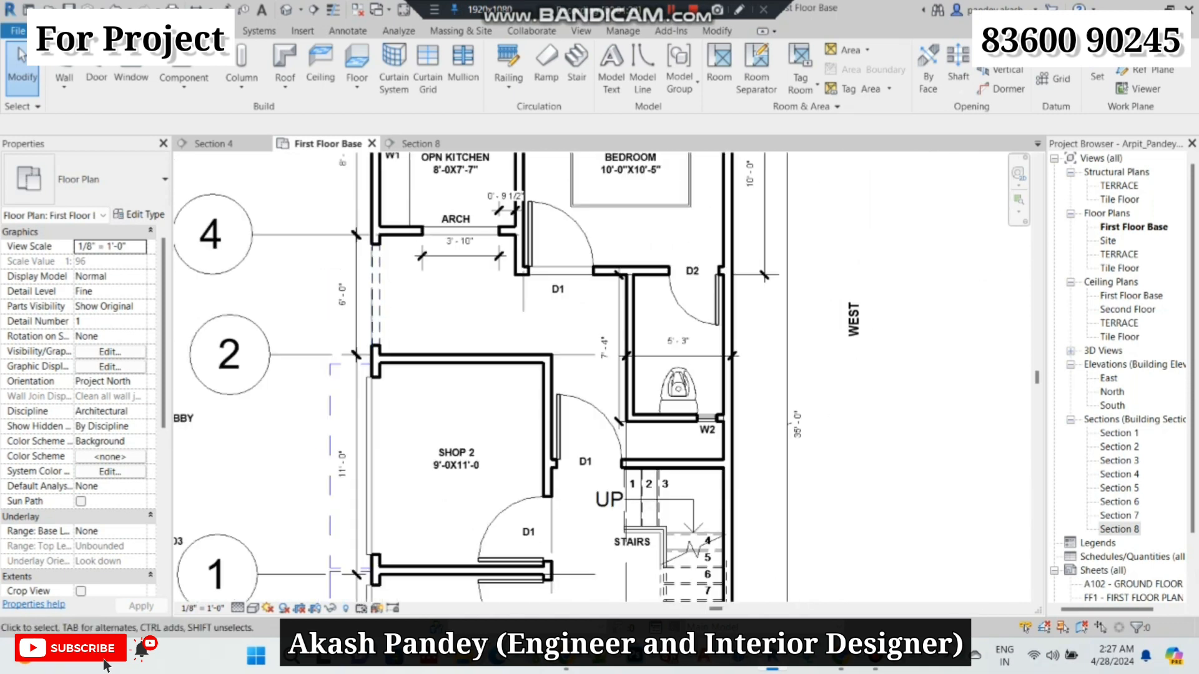
- Move the LOBBY text note from outside the plan into the space between the open kitchen and Shop 2
{"action": "scroll", "coordinate": [552, 300], "scroll_direction": "down", "scroll_amount": 2}
{"action": "scroll", "coordinate": [609, 358], "scroll_direction": "down", "scroll_amount": 2}
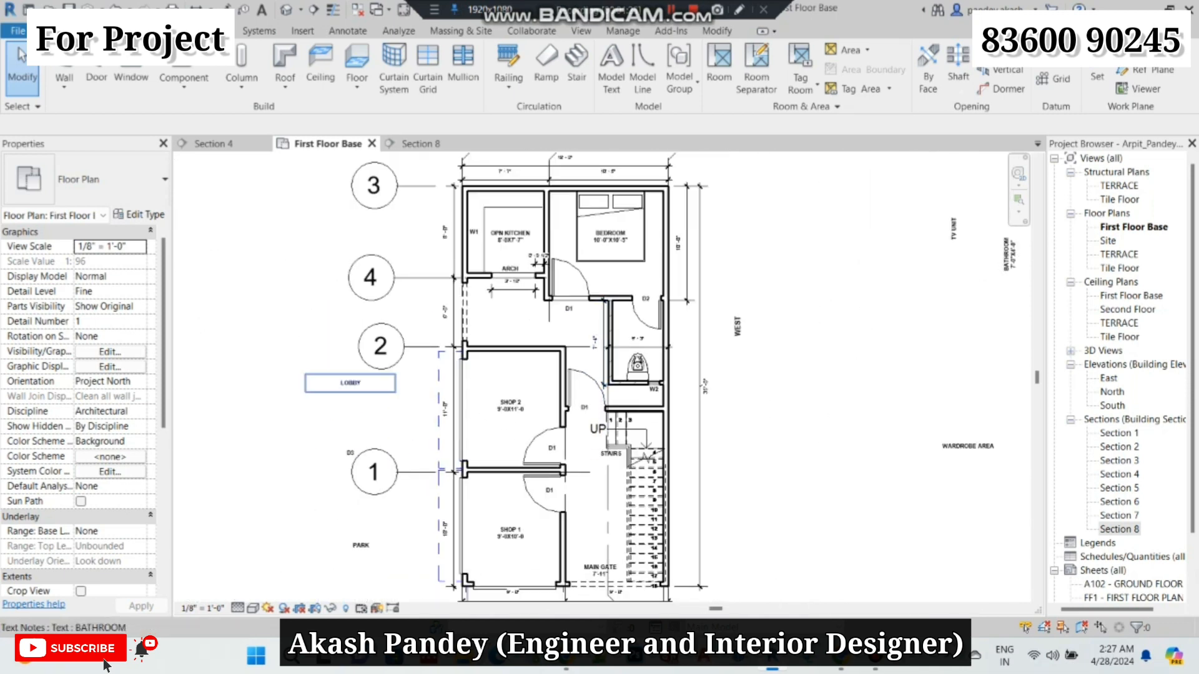
{"action": "left_click_drag", "start_coordinate": [350, 383], "coordinate": [510, 316]}
{"action": "left_click", "coordinate": [583, 330]}
{"action": "scroll", "coordinate": [595, 346], "scroll_direction": "up", "scroll_amount": 5}
{"action": "scroll", "coordinate": [426, 272], "scroll_direction": "down", "scroll_amount": 3}
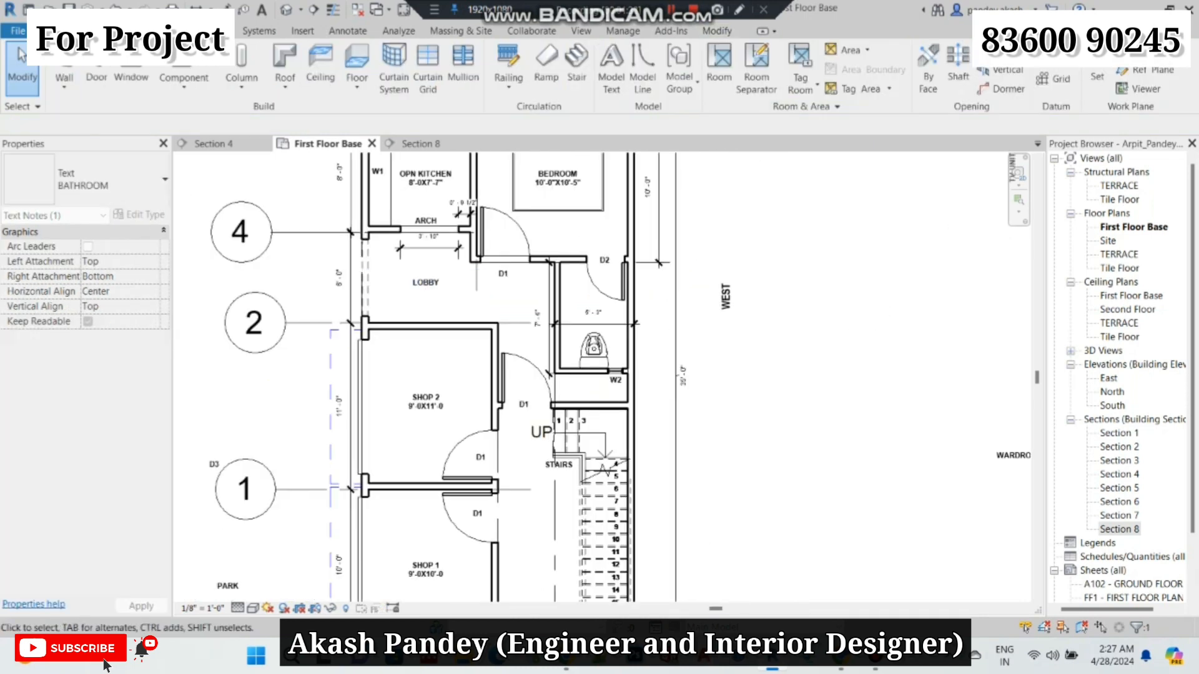
{"action": "scroll", "coordinate": [528, 362], "scroll_direction": "down", "scroll_amount": 3}
{"action": "scroll", "coordinate": [571, 521], "scroll_direction": "up", "scroll_amount": 2}
{"action": "scroll", "coordinate": [573, 525], "scroll_direction": "up", "scroll_amount": 2}
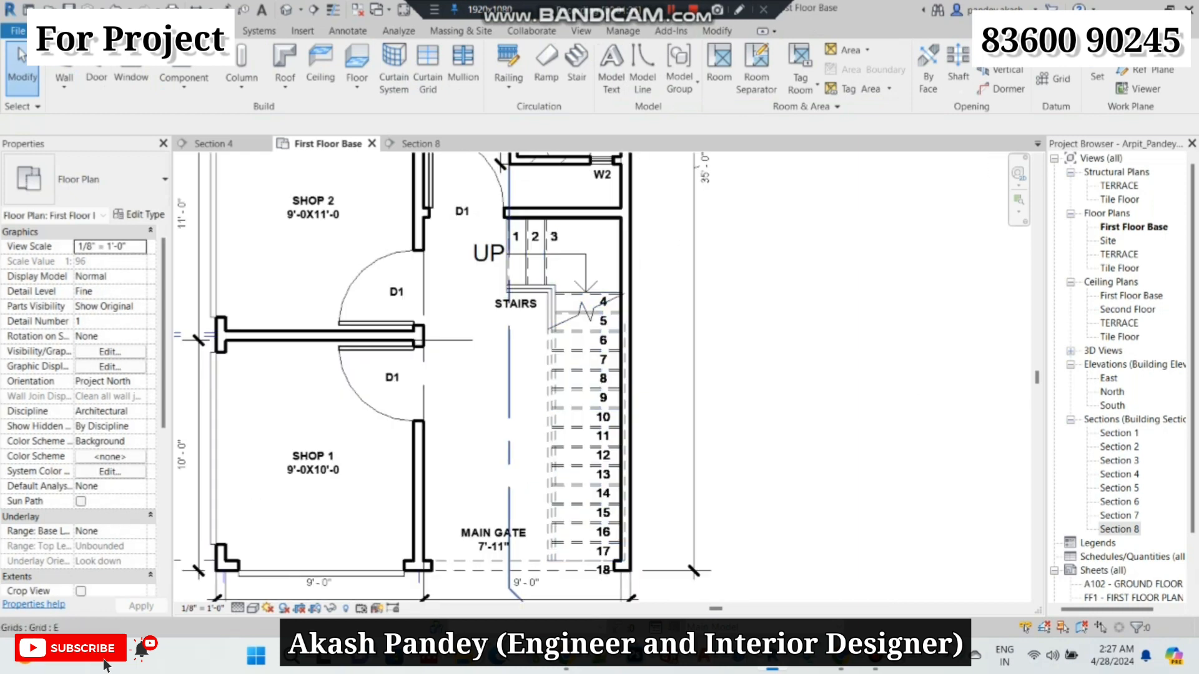
- Copy the STAIRS text note down into the passage between Shop 1 and the lower stair flight
{"action": "left_click", "coordinate": [516, 304]}
{"action": "key", "text": "c"}
{"action": "key", "text": "o"}
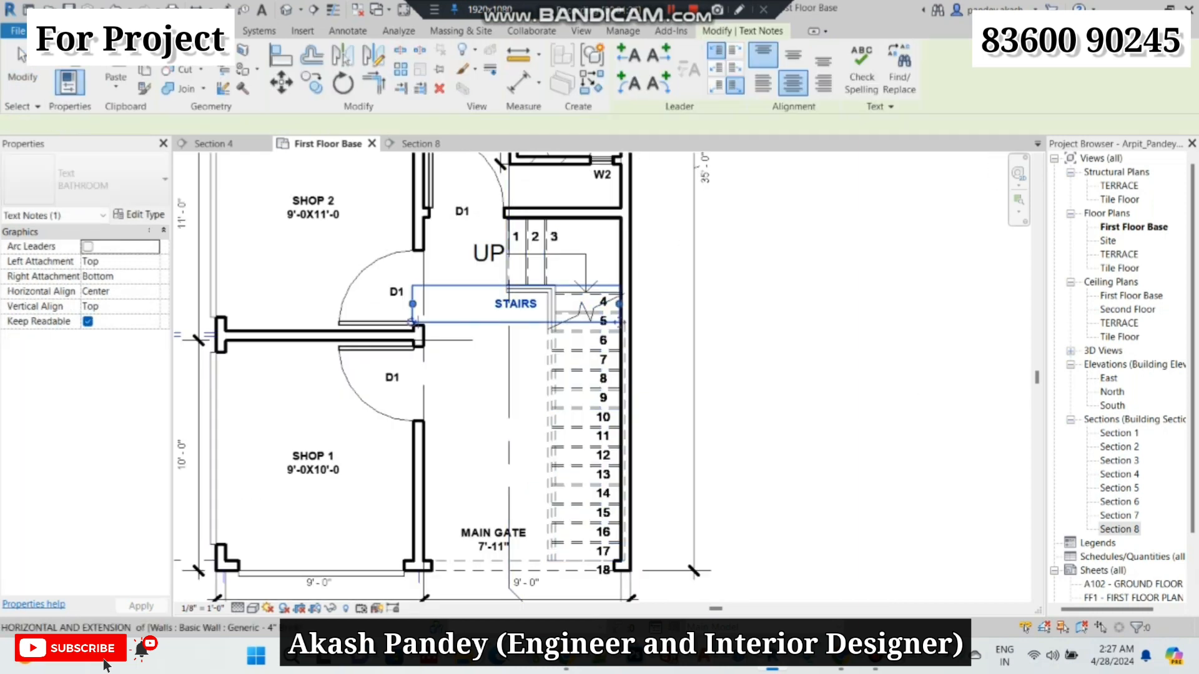
{"action": "left_click", "coordinate": [413, 323]}
{"action": "left_click", "coordinate": [413, 421]}
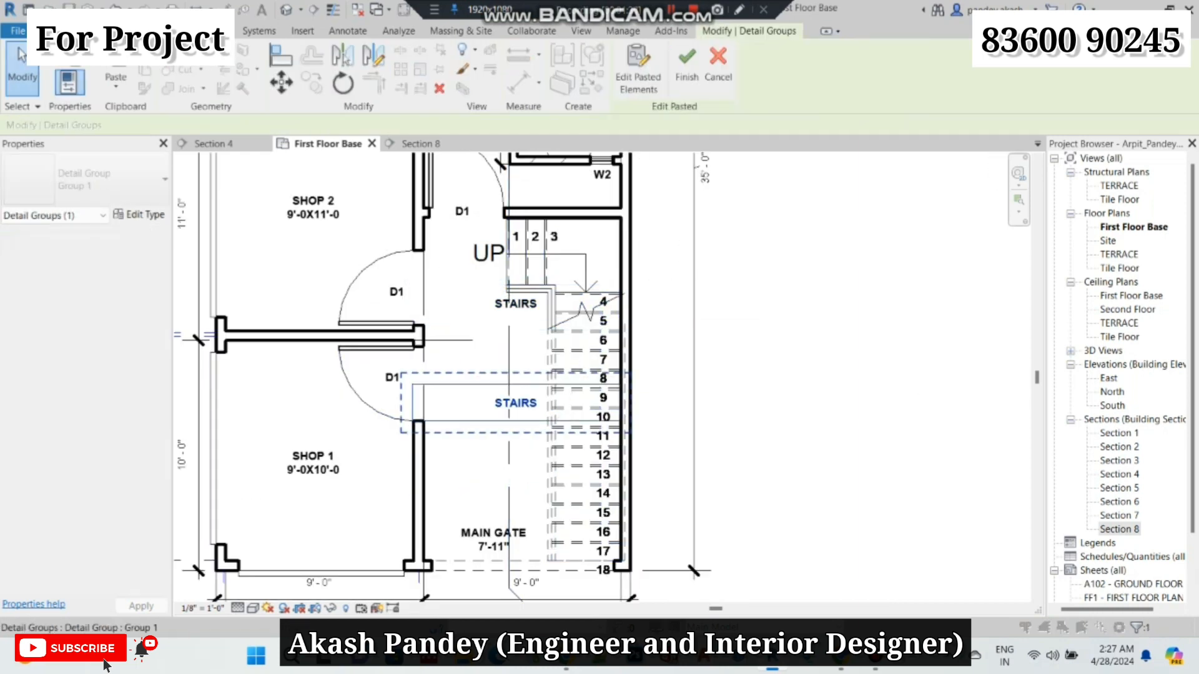
{"action": "left_click", "coordinate": [662, 406]}
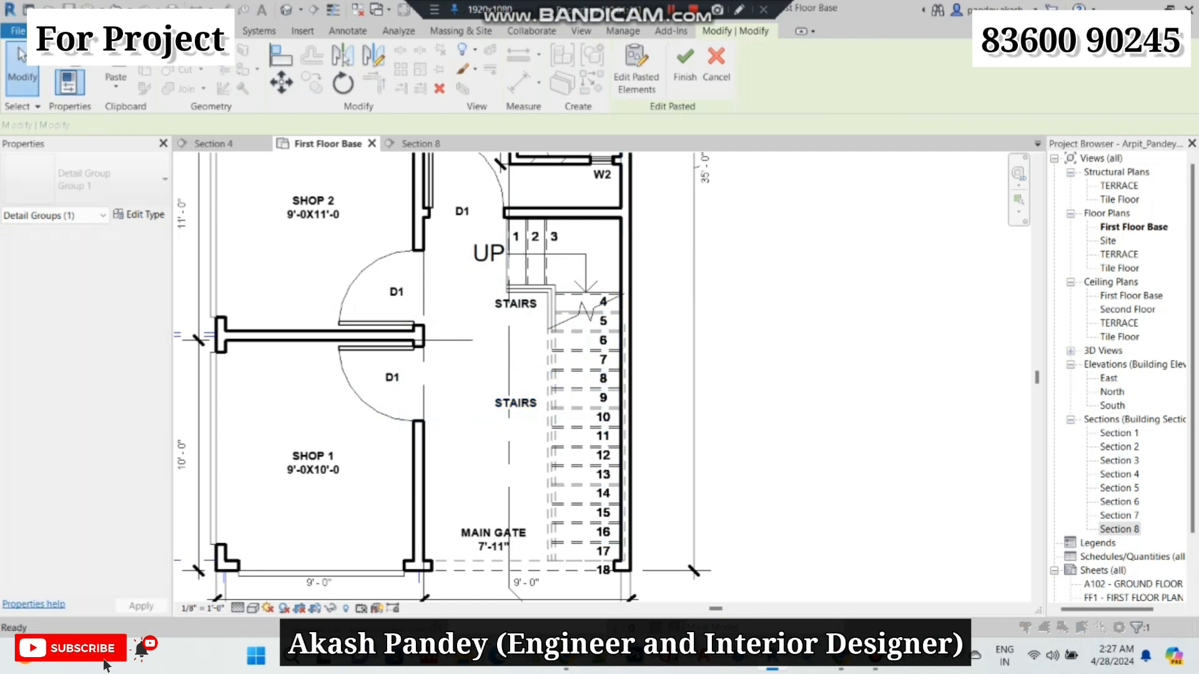
- Change the copied STAIRS note to PORCH and move it clear of the stair treads, beside Shop 1's door
{"action": "left_click", "coordinate": [515, 404]}
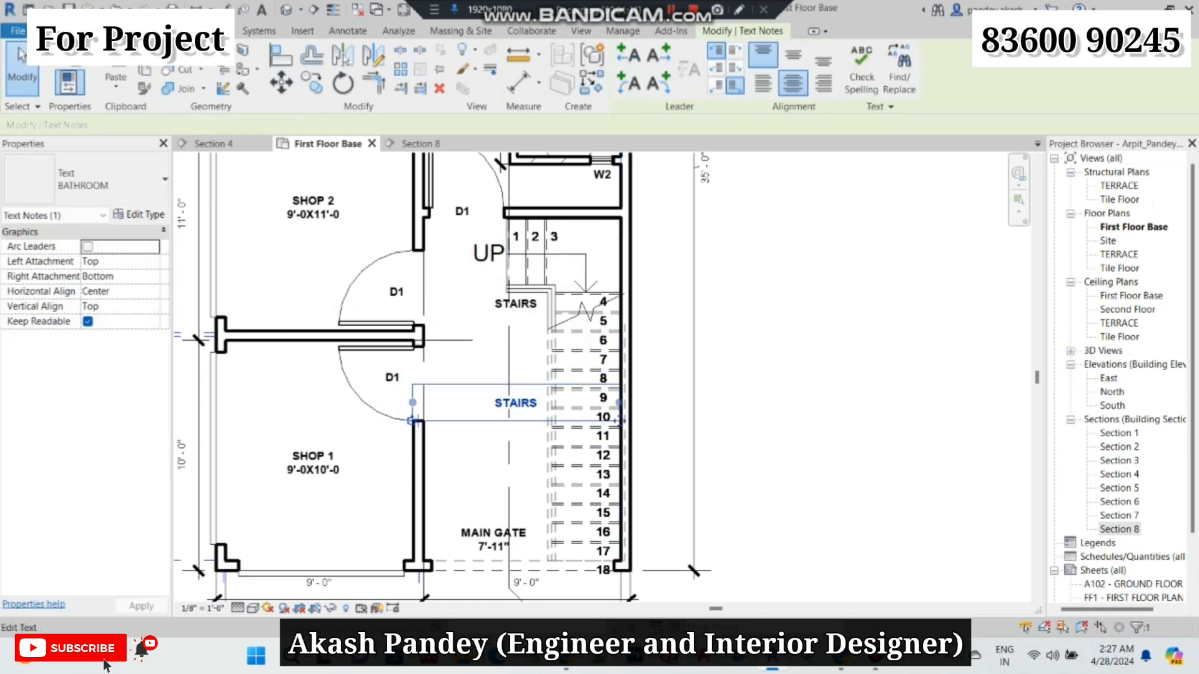
{"action": "double_click", "coordinate": [516, 404]}
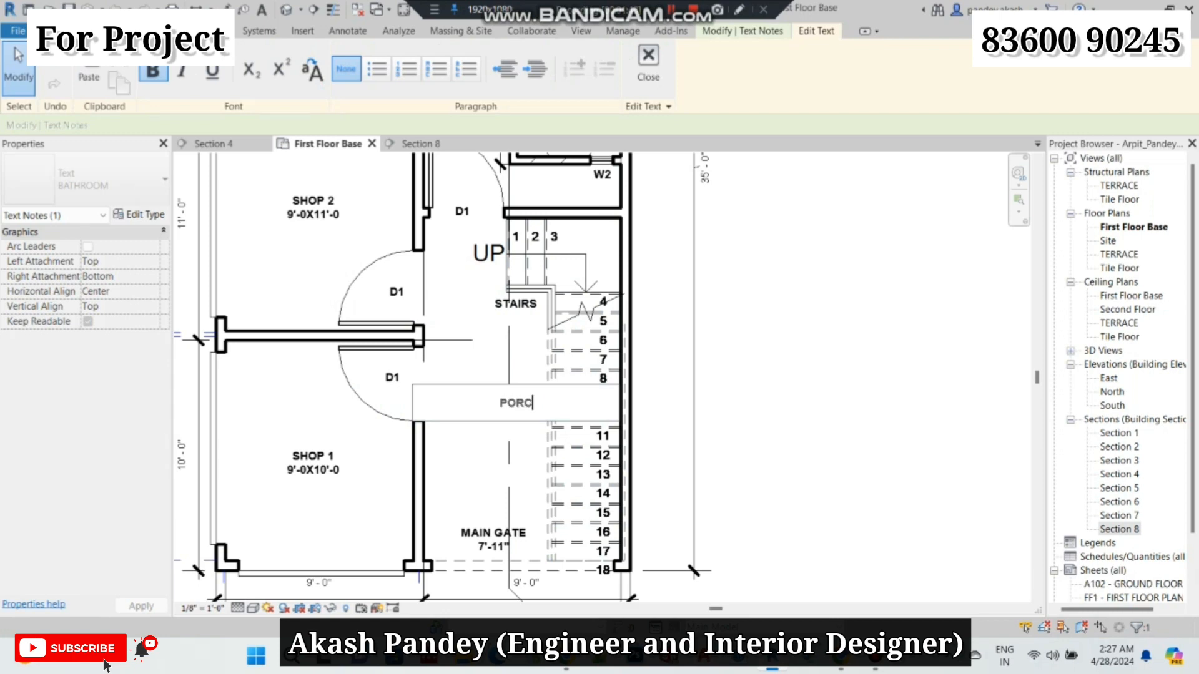
{"action": "key", "text": "Escape"}
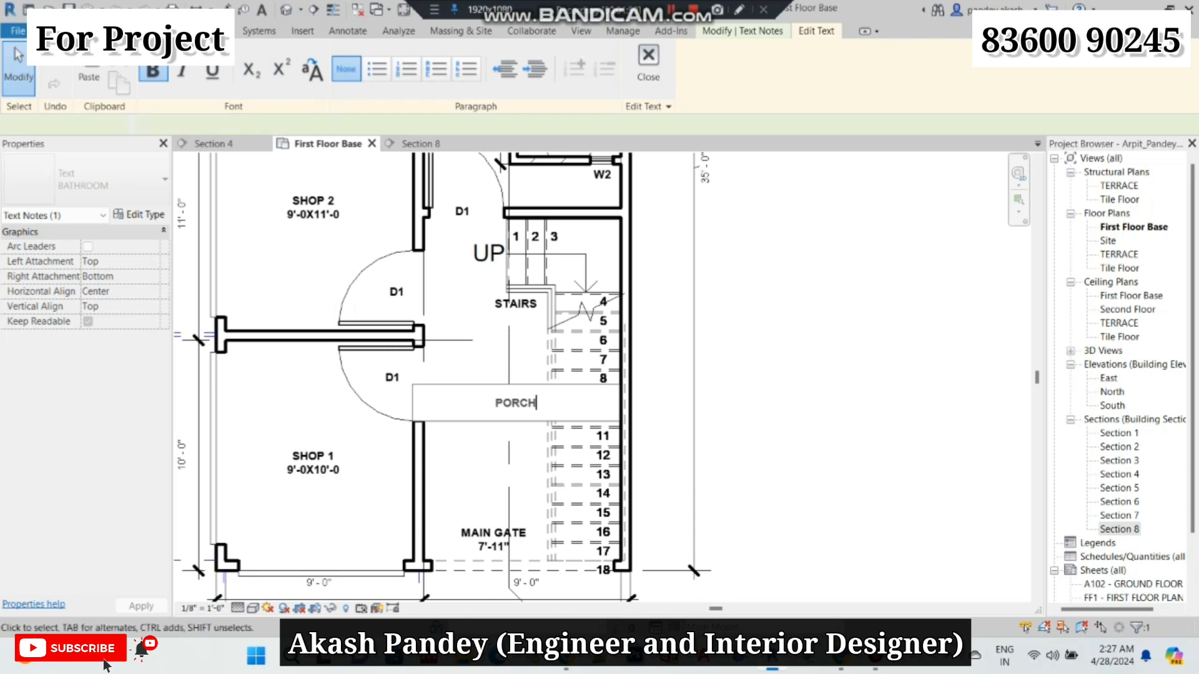
{"action": "left_click_drag", "start_coordinate": [515, 403], "coordinate": [471, 403]}
{"action": "left_click", "coordinate": [714, 397]}
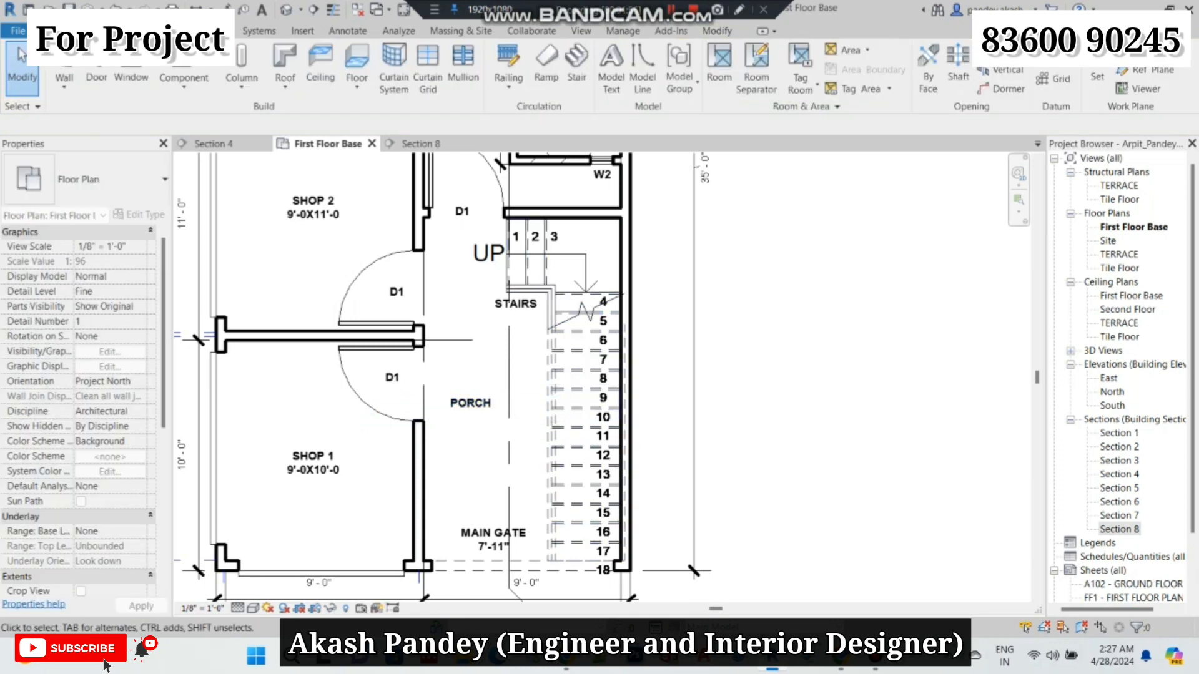
- Copy the LOBBY text note outside the plan, beside the lobby's side opening
{"action": "scroll", "coordinate": [715, 397], "scroll_direction": "down", "scroll_amount": 3}
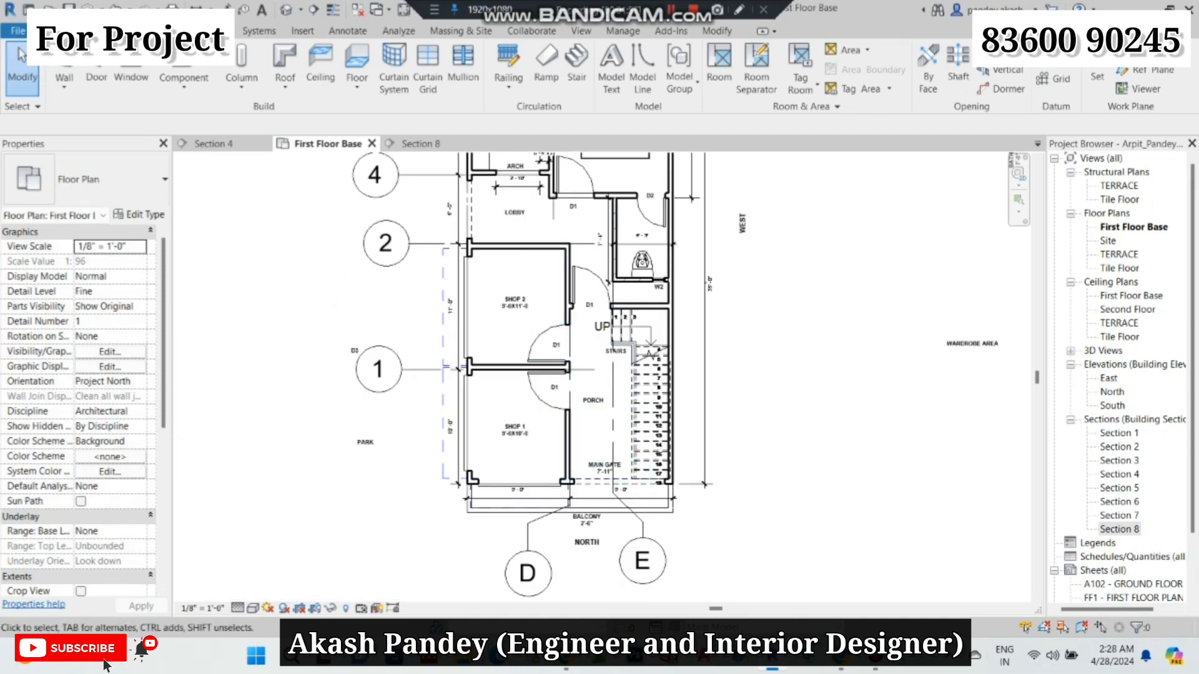
{"action": "scroll", "coordinate": [541, 211], "scroll_direction": "up", "scroll_amount": 3}
{"action": "scroll", "coordinate": [473, 305], "scroll_direction": "down", "scroll_amount": 2}
{"action": "scroll", "coordinate": [485, 210], "scroll_direction": "up", "scroll_amount": 3}
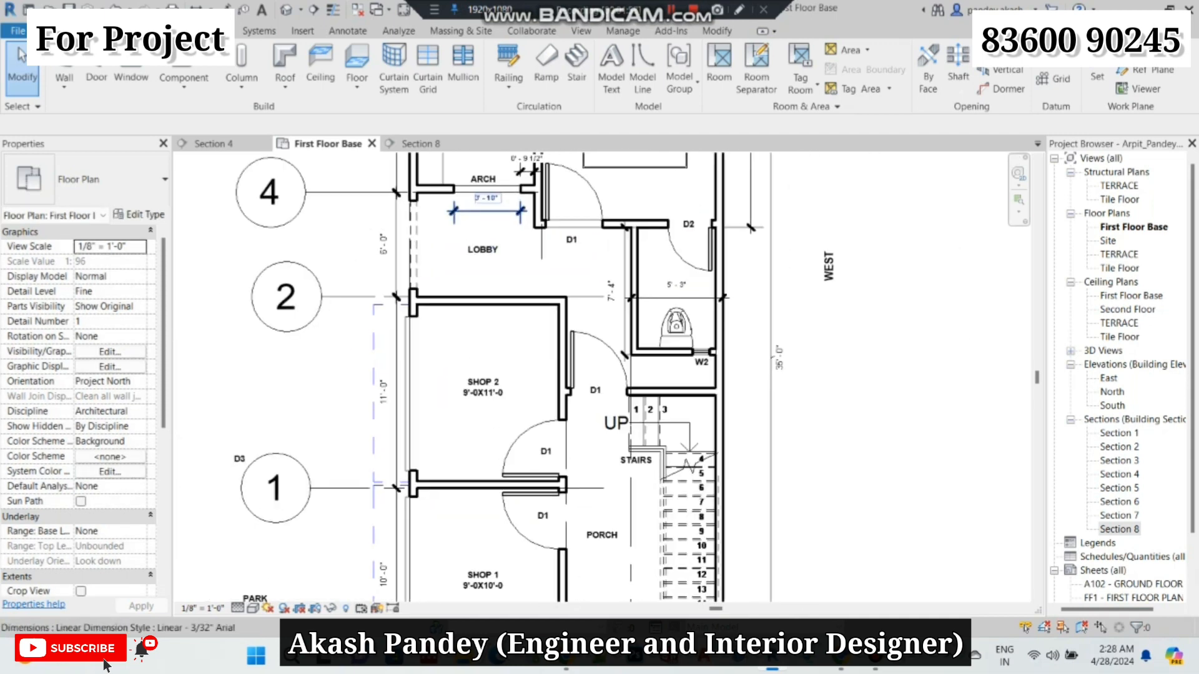
{"action": "middle_click_drag", "start_coordinate": [485, 210], "coordinate": [510, 269]}
{"action": "left_click", "coordinate": [510, 339]}
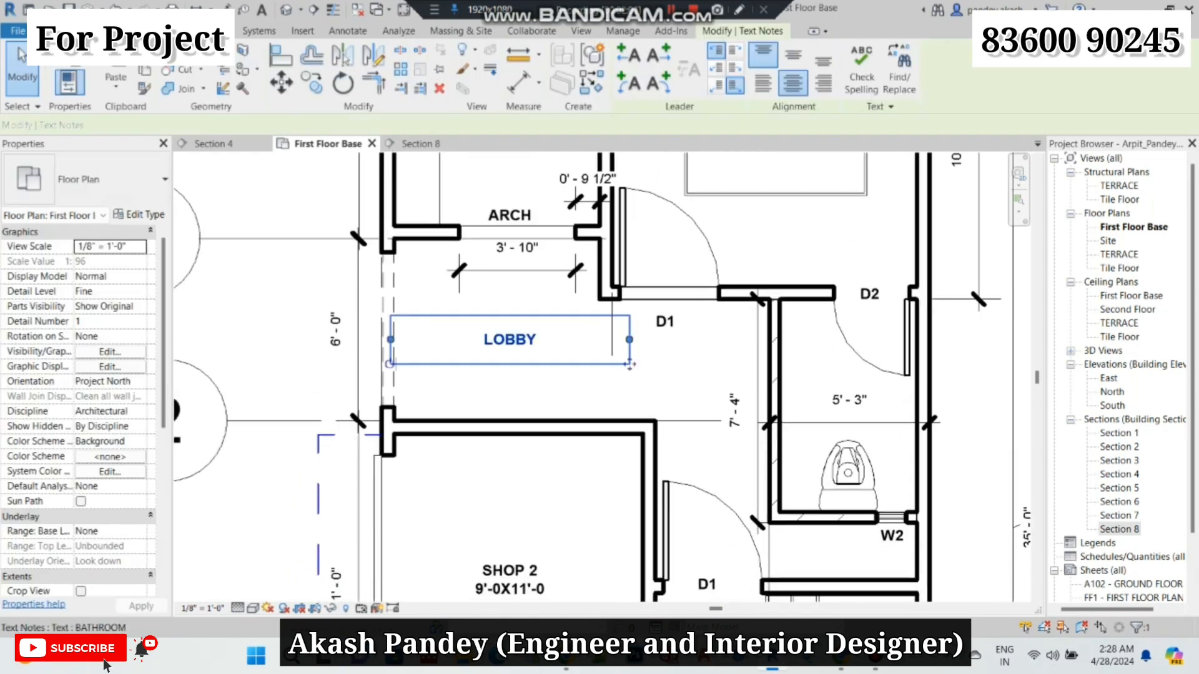
{"action": "left_click", "coordinate": [279, 364]}
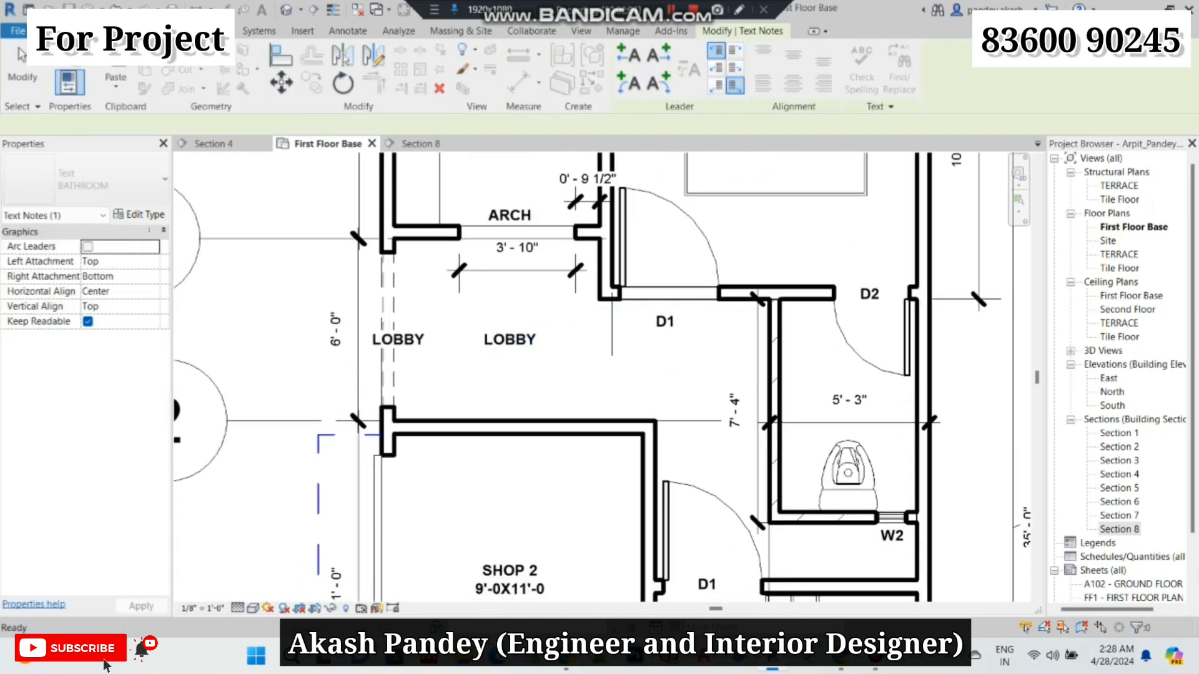
{"action": "left_click_drag", "start_coordinate": [398, 339], "coordinate": [285, 319]}
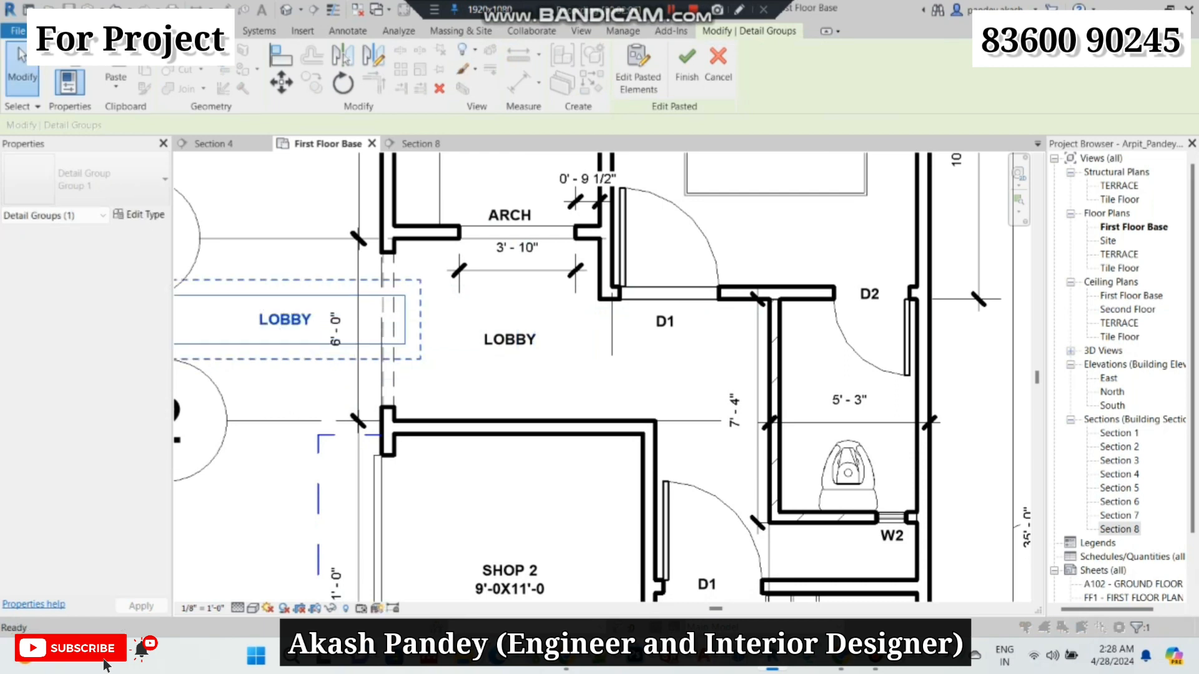
{"action": "key", "text": "Escape"}
- Change the copied LOBBY note outside the side opening to SIDE ENTRY GATE on two lines
{"action": "left_click", "coordinate": [285, 320]}
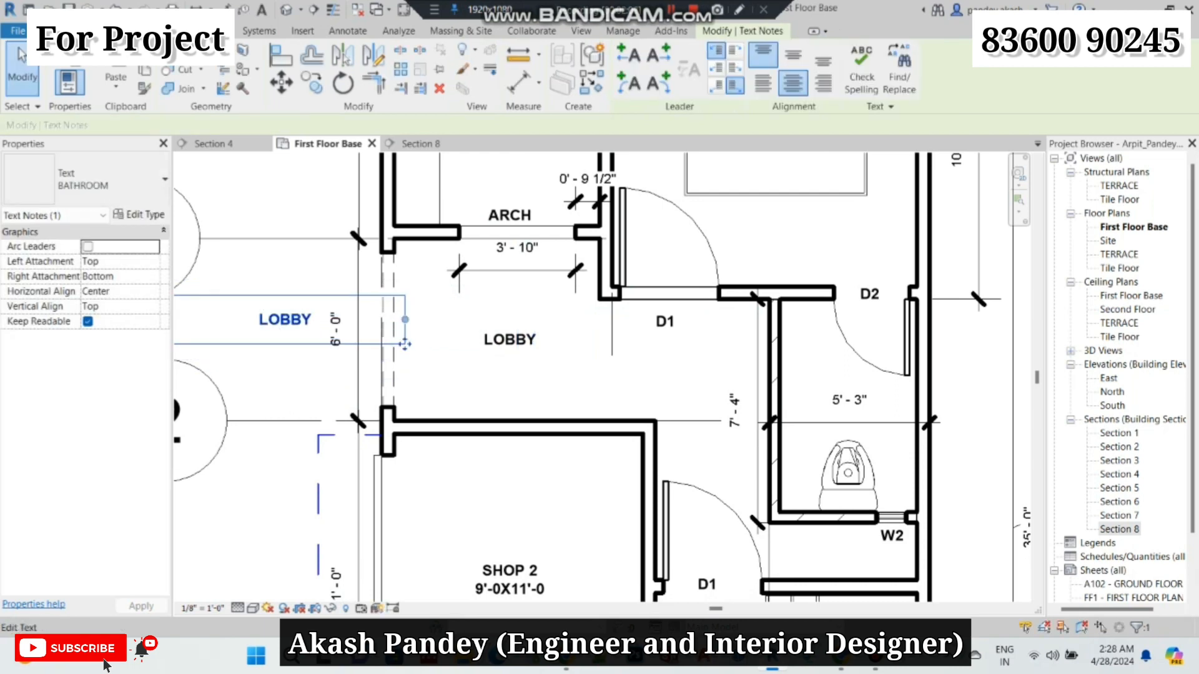
{"action": "left_click", "coordinate": [291, 319]}
{"action": "double_click", "coordinate": [289, 320]}
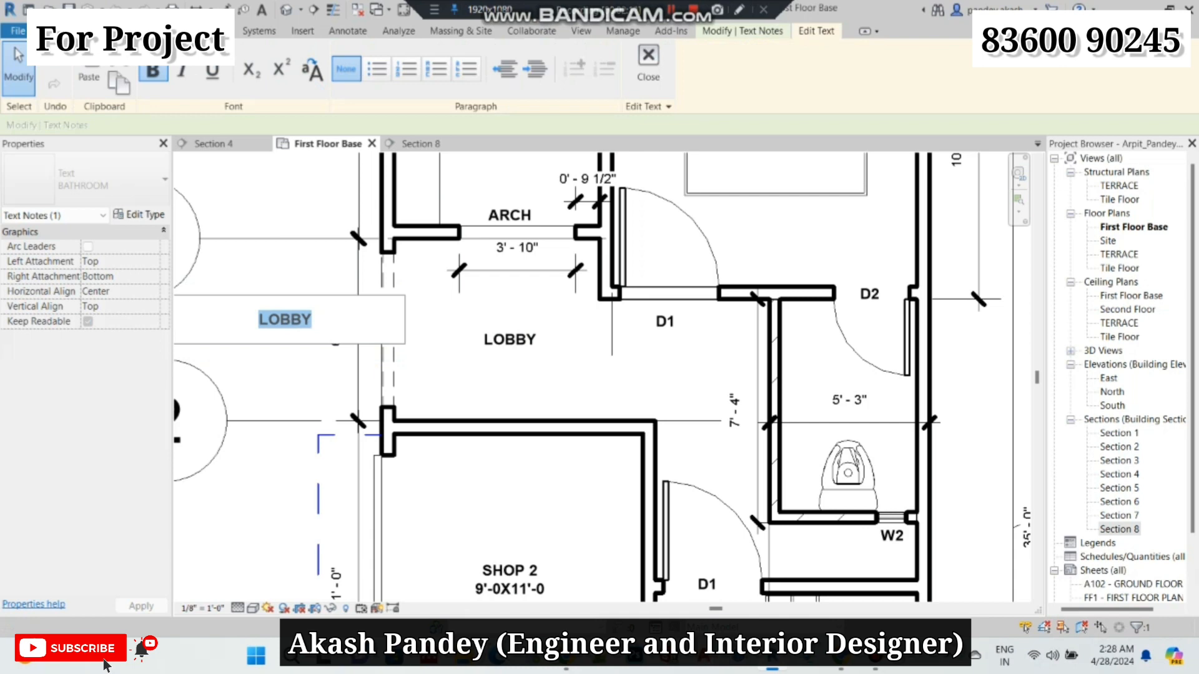
{"action": "type", "text": "SIDE"}
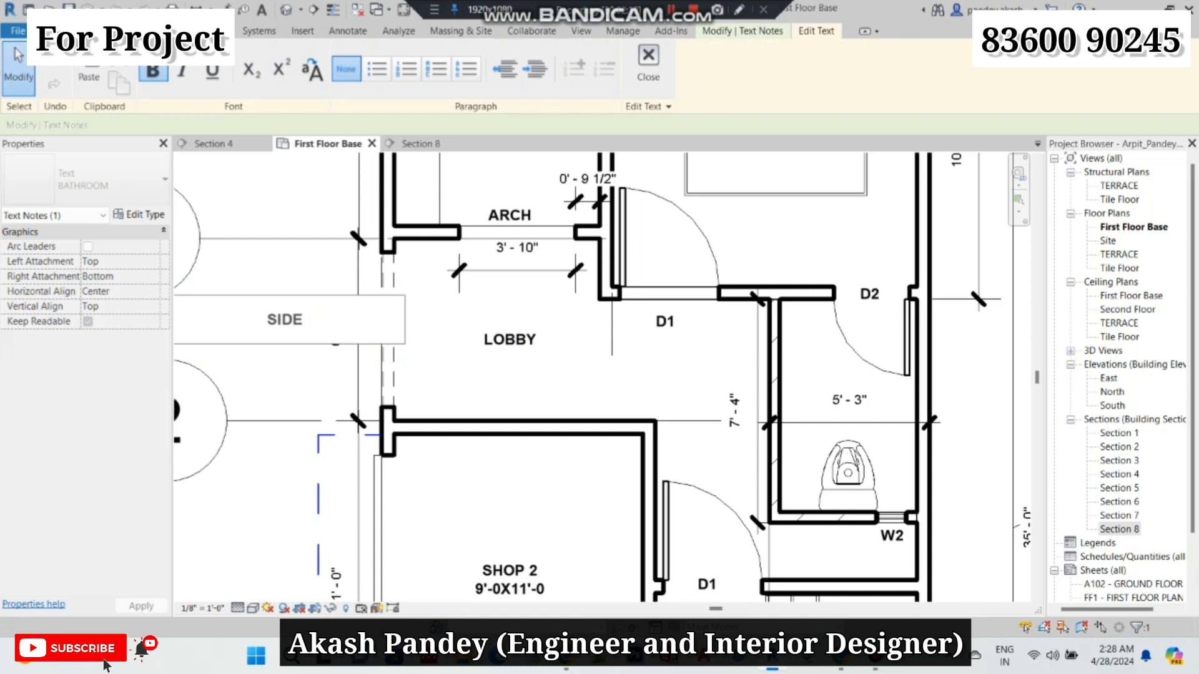
{"action": "type", "text": " ENTRY"}
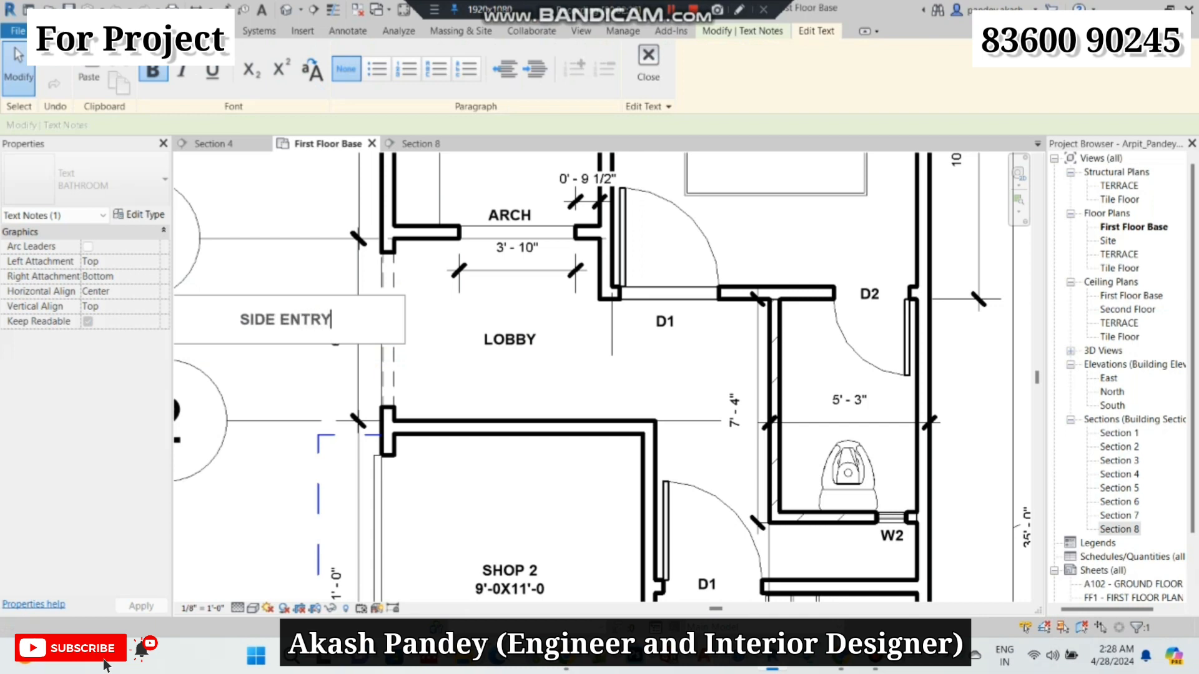
{"action": "key", "text": "Return"}
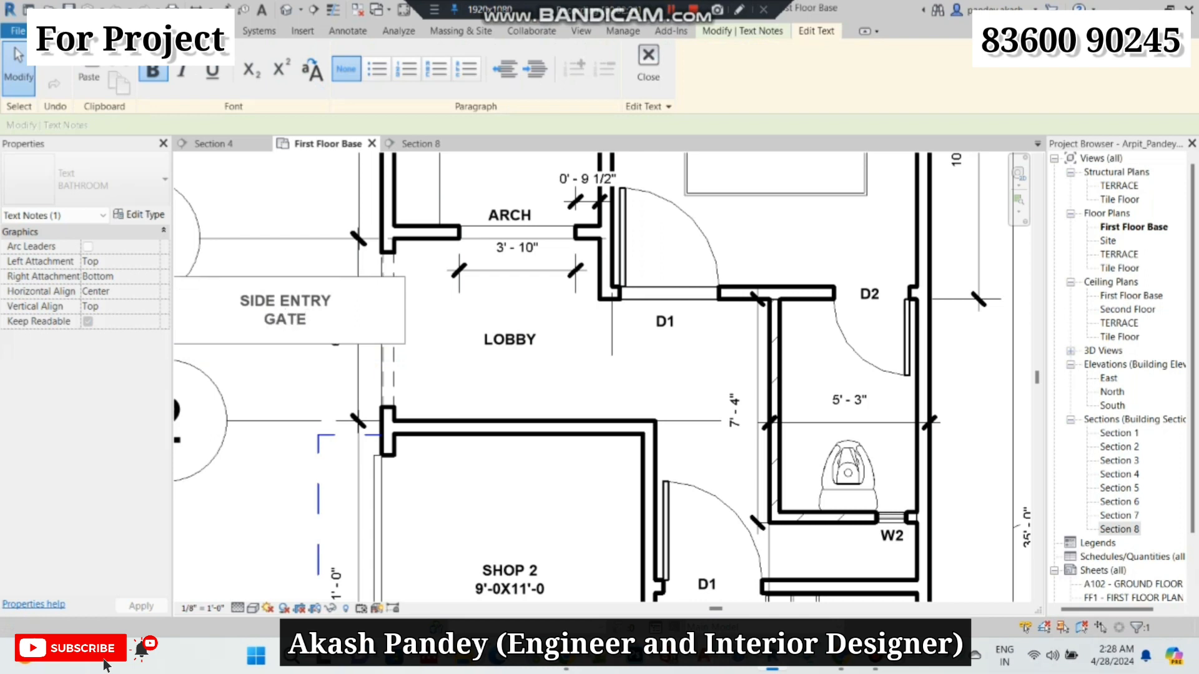
{"action": "key", "text": "Escape"}
{"action": "key", "text": "Escape"}
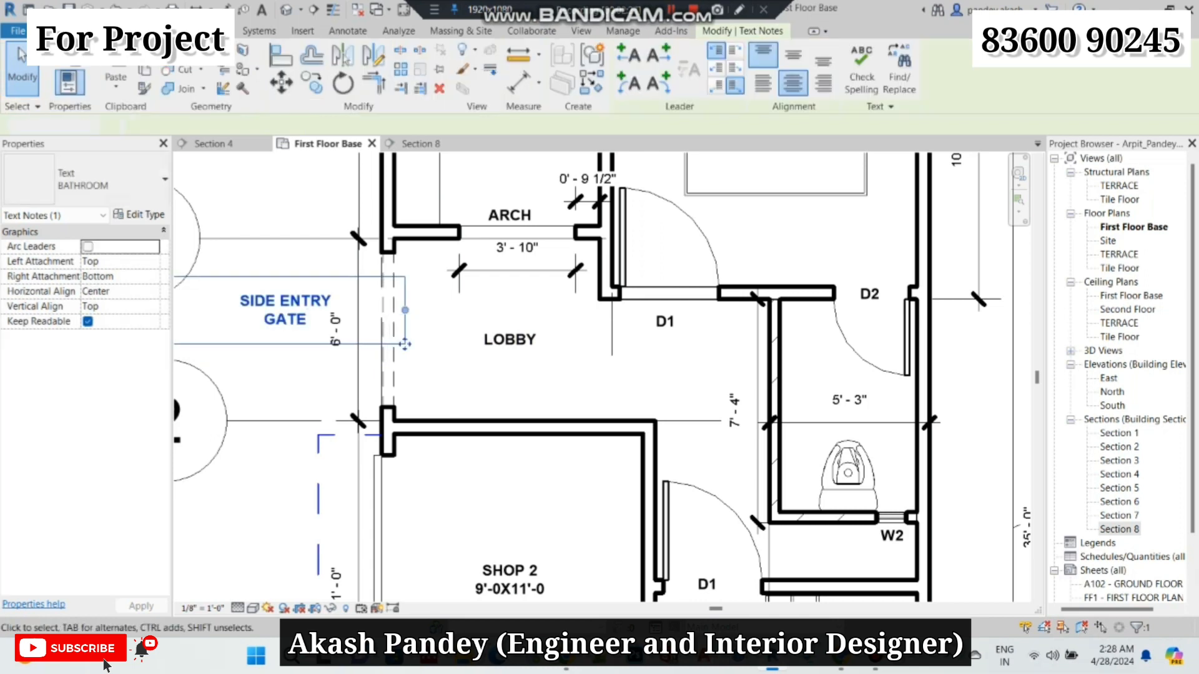
{"action": "left_click", "coordinate": [402, 342]}
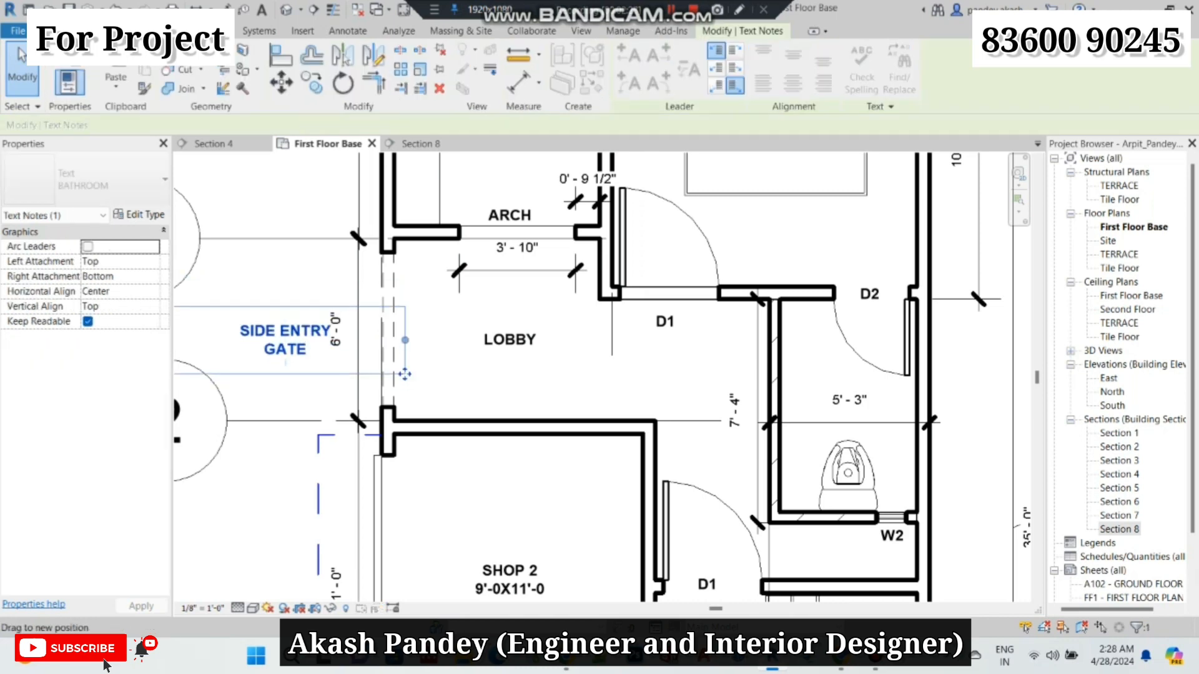
{"action": "key", "text": "Escape"}
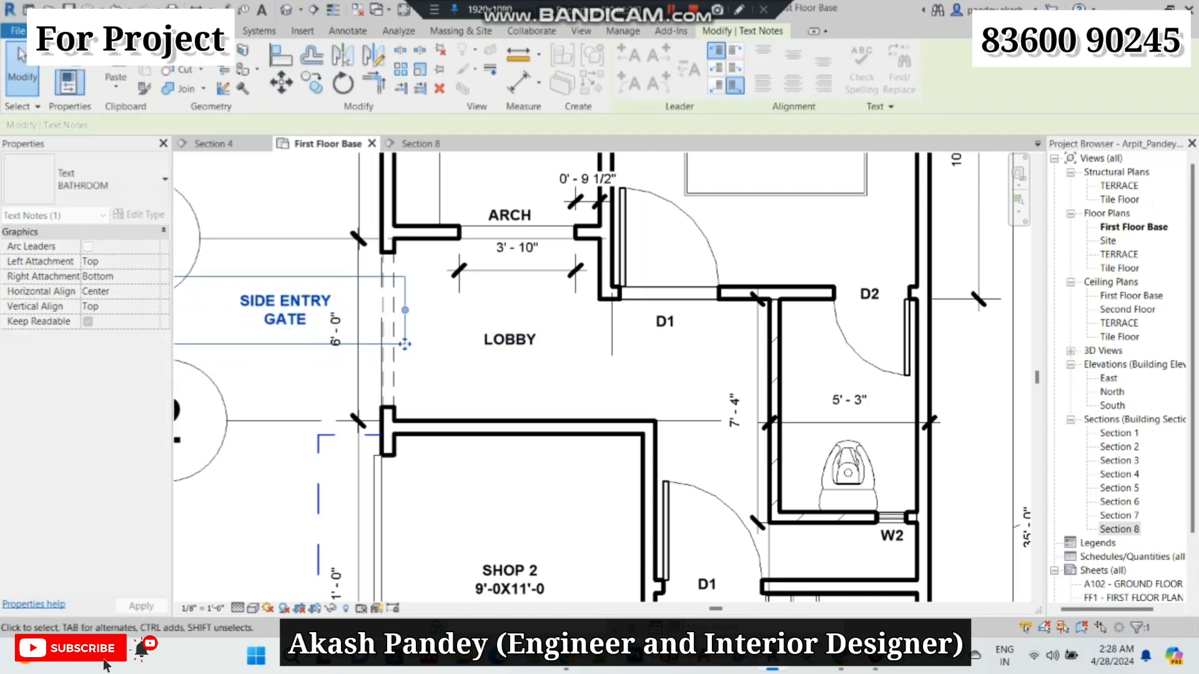
- Move the PARK text note farther from the building, level with Shop 2, and delete the stray D3 note near grid 1
{"action": "scroll", "coordinate": [331, 294], "scroll_direction": "down", "scroll_amount": 4}
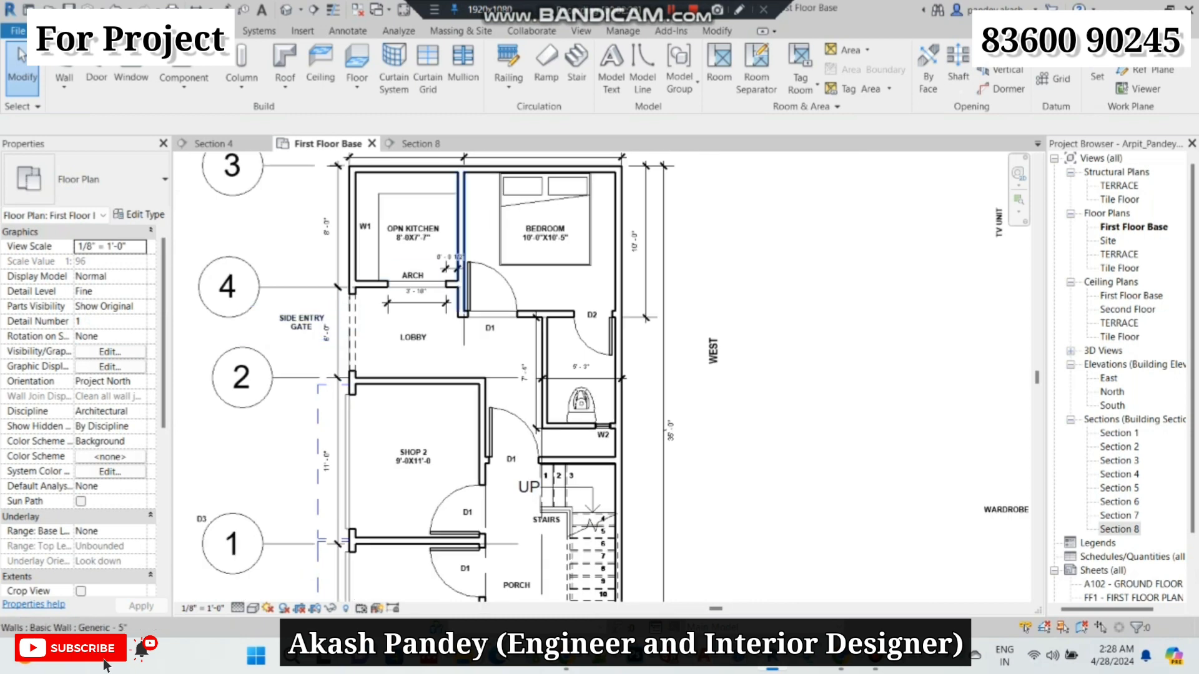
{"action": "scroll", "coordinate": [349, 229], "scroll_direction": "down", "scroll_amount": 1}
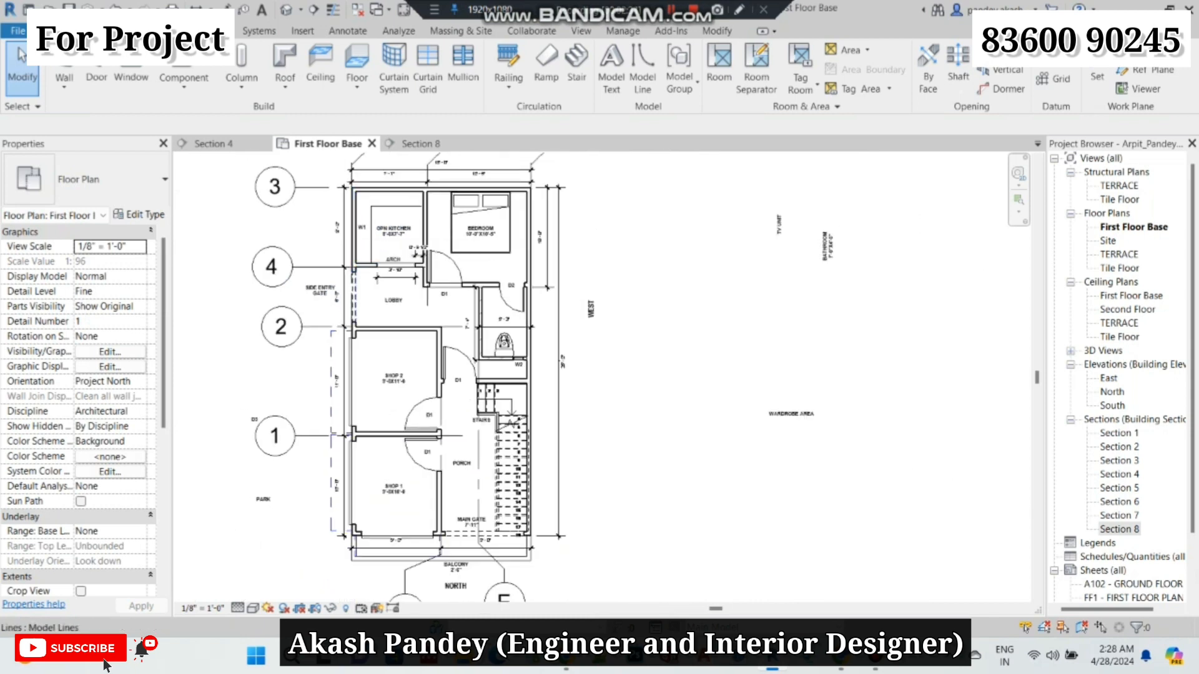
{"action": "scroll", "coordinate": [273, 385], "scroll_direction": "up", "scroll_amount": 1}
{"action": "scroll", "coordinate": [275, 400], "scroll_direction": "up", "scroll_amount": 1}
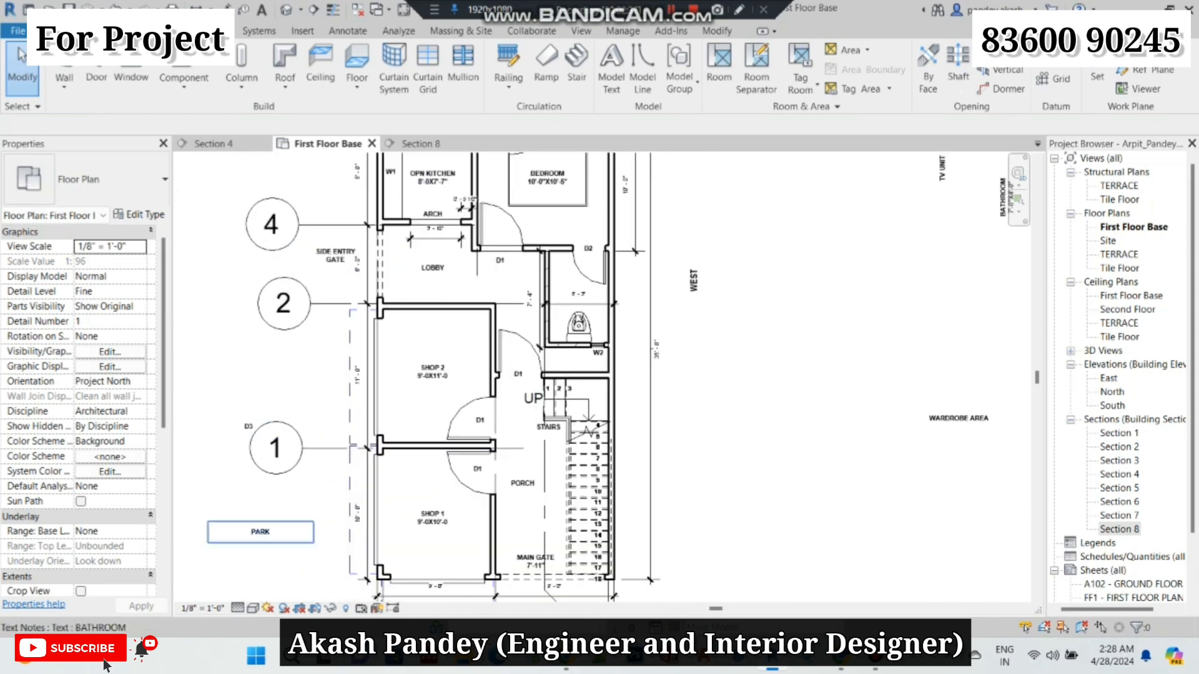
{"action": "left_click", "coordinate": [260, 532]}
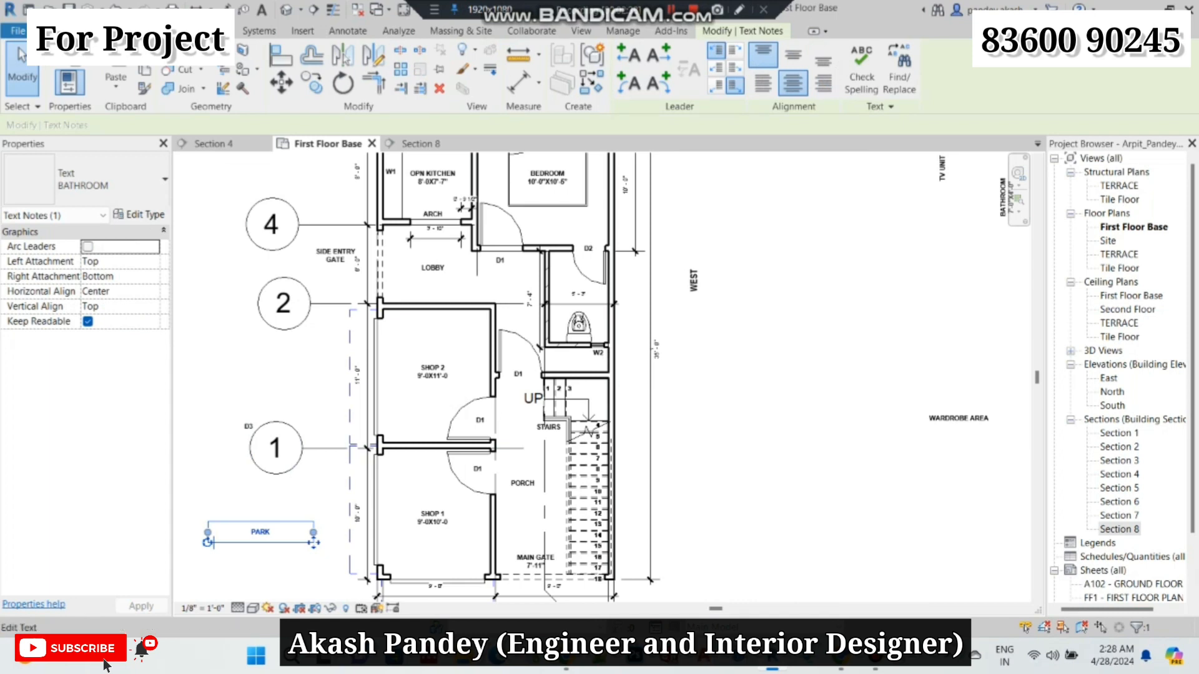
{"action": "left_click_drag", "start_coordinate": [313, 542], "coordinate": [249, 368]}
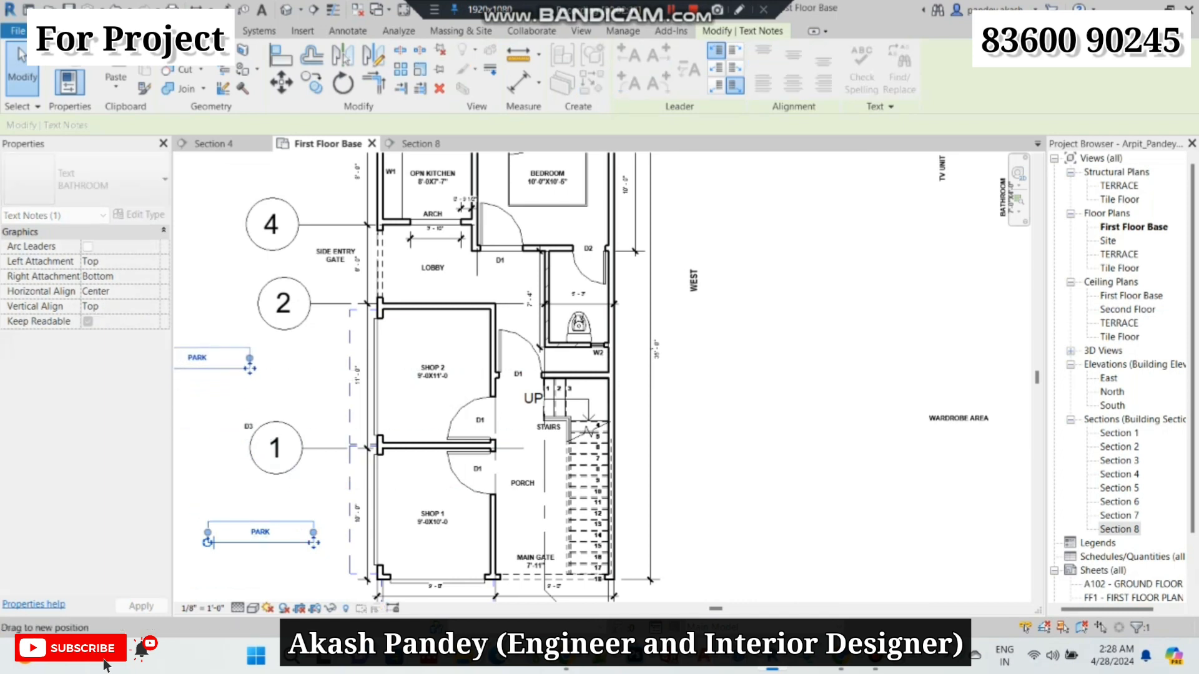
{"action": "key", "text": "Escape"}
{"action": "left_click", "coordinate": [249, 427]}
{"action": "key", "text": "Delete"}
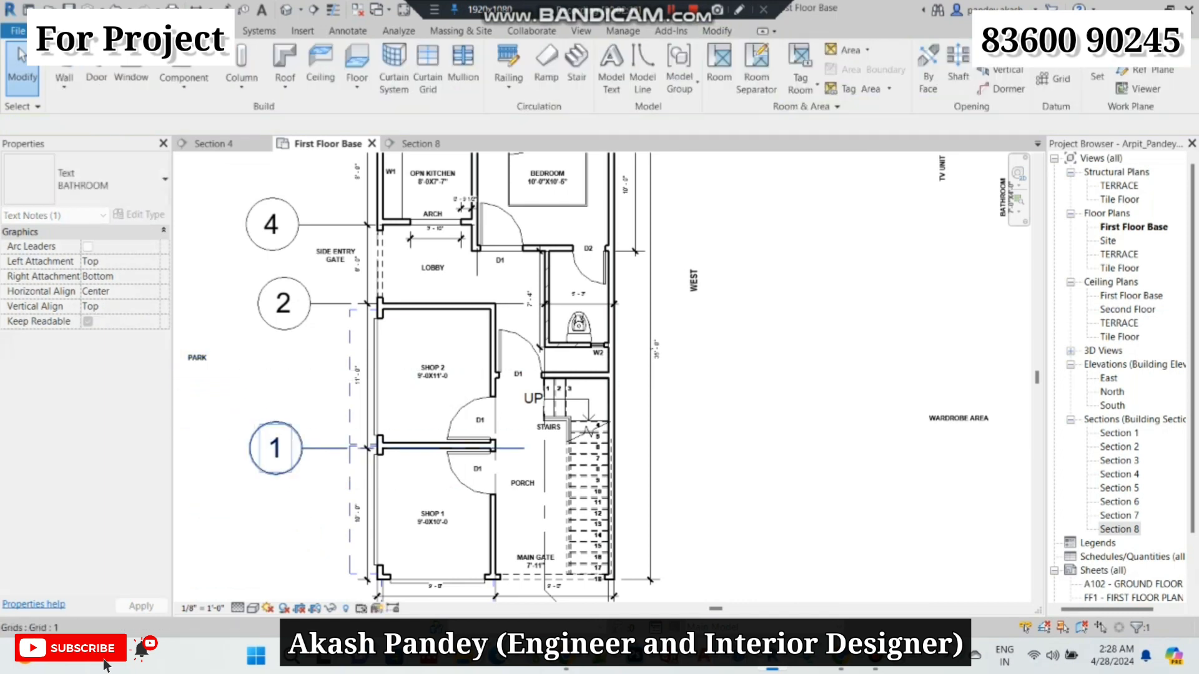
- Place a Window-Casement-Double 48" x 60" window in the open kitchen's outer wall beside the W1 label
{"action": "scroll", "coordinate": [310, 435], "scroll_direction": "down", "scroll_amount": 2}
{"action": "scroll", "coordinate": [350, 208], "scroll_direction": "up", "scroll_amount": 1}
{"action": "scroll", "coordinate": [352, 207], "scroll_direction": "up", "scroll_amount": 2}
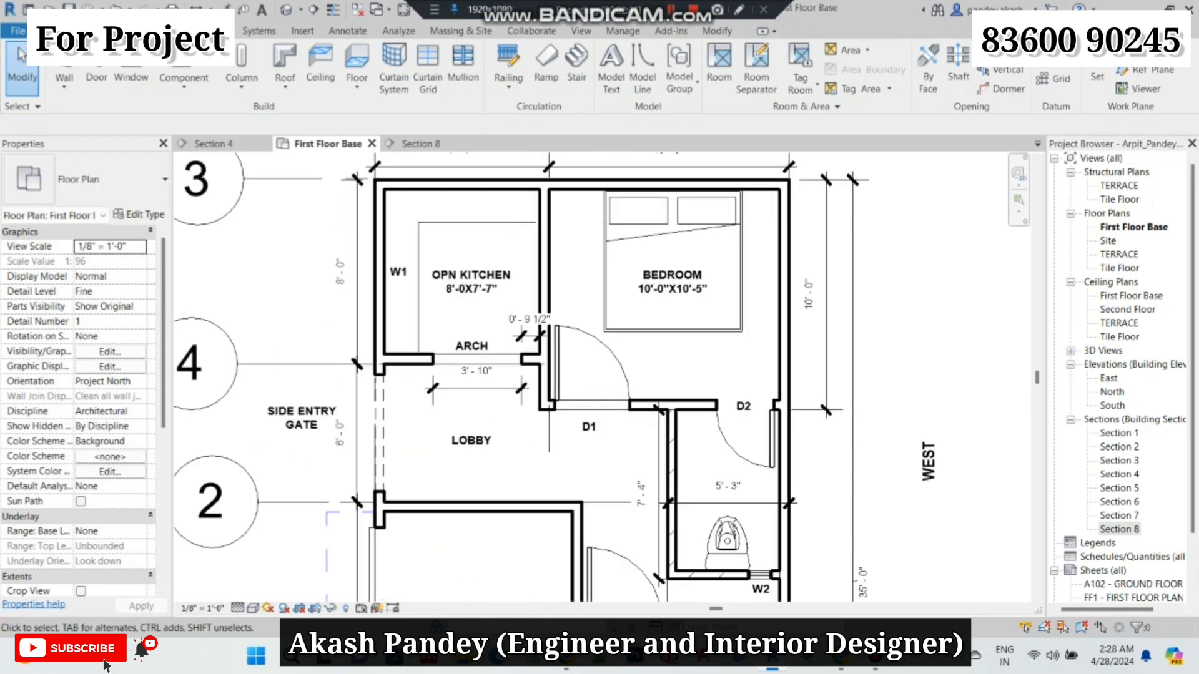
{"action": "key", "text": "w"}
{"action": "key", "text": "n"}
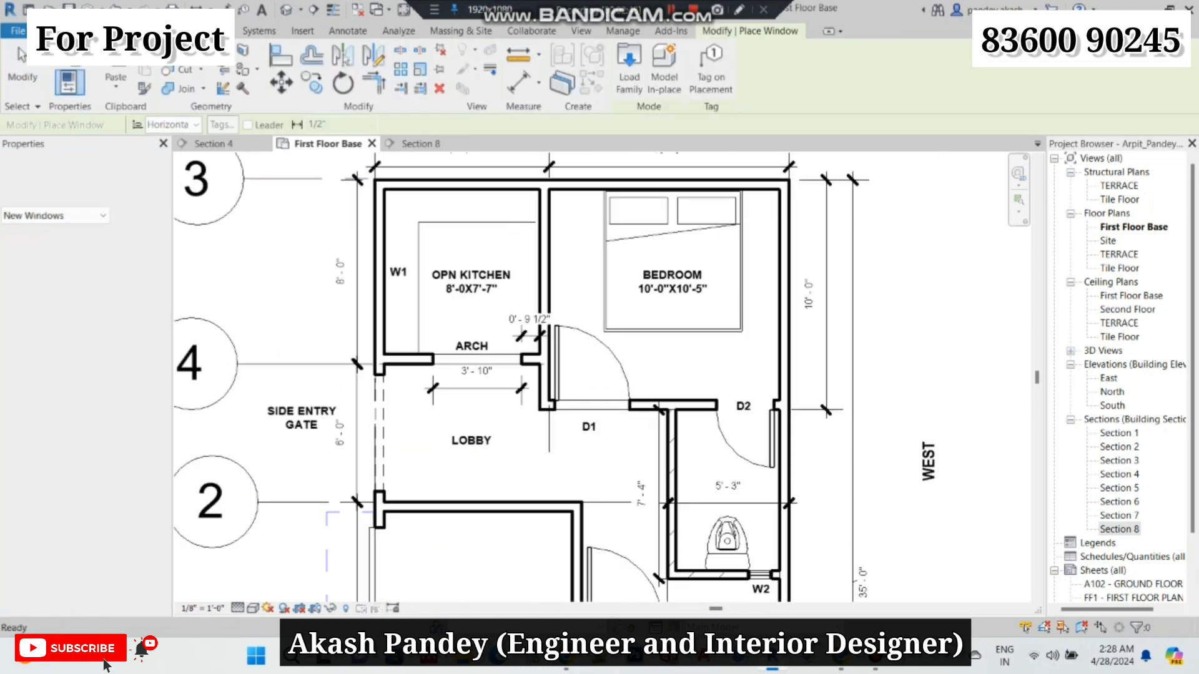
{"action": "left_click", "coordinate": [94, 179]}
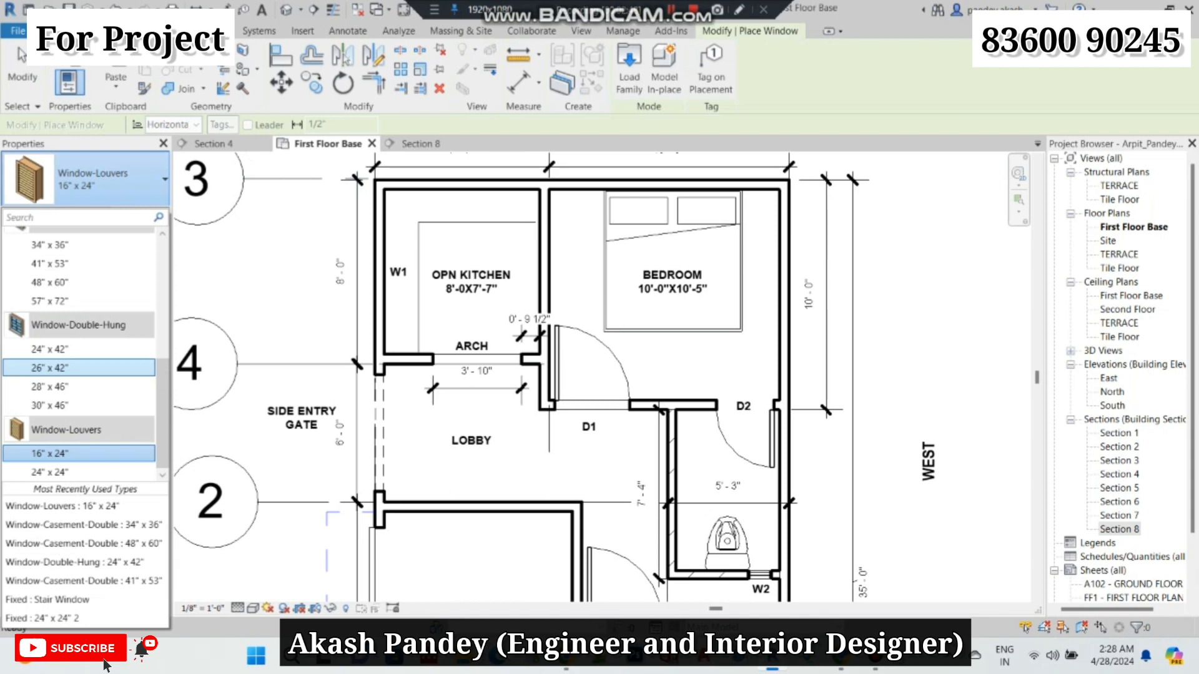
{"action": "scroll", "coordinate": [79, 387], "scroll_direction": "up", "scroll_amount": 2}
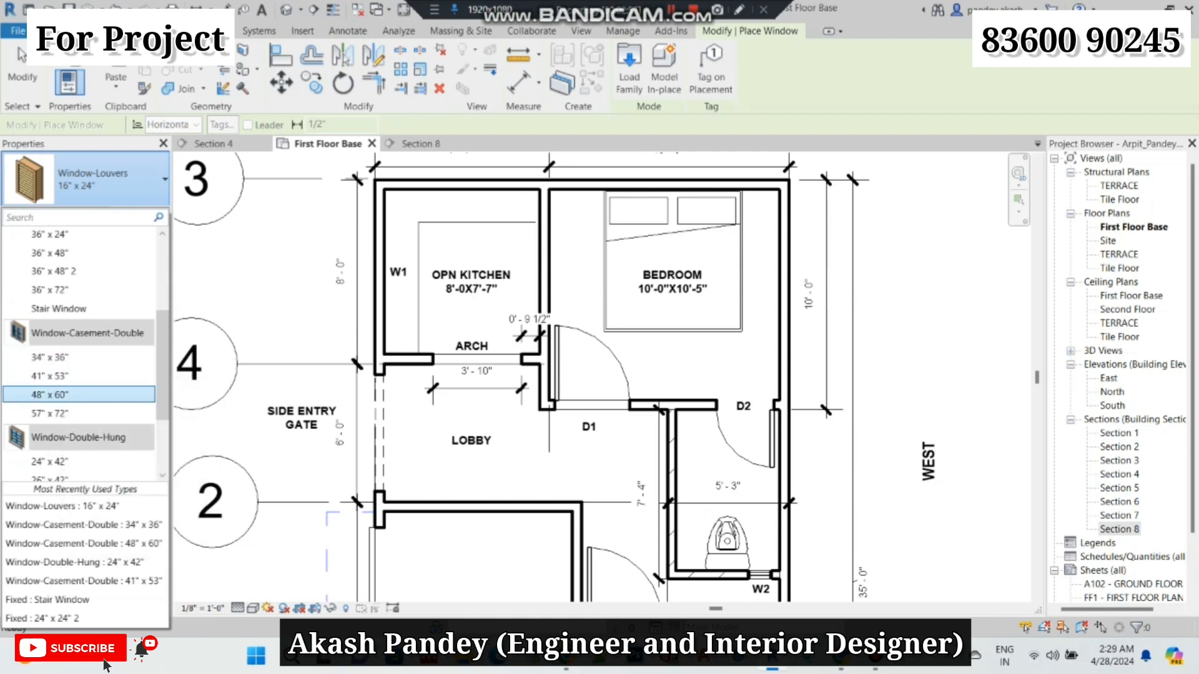
{"action": "left_click", "coordinate": [79, 394]}
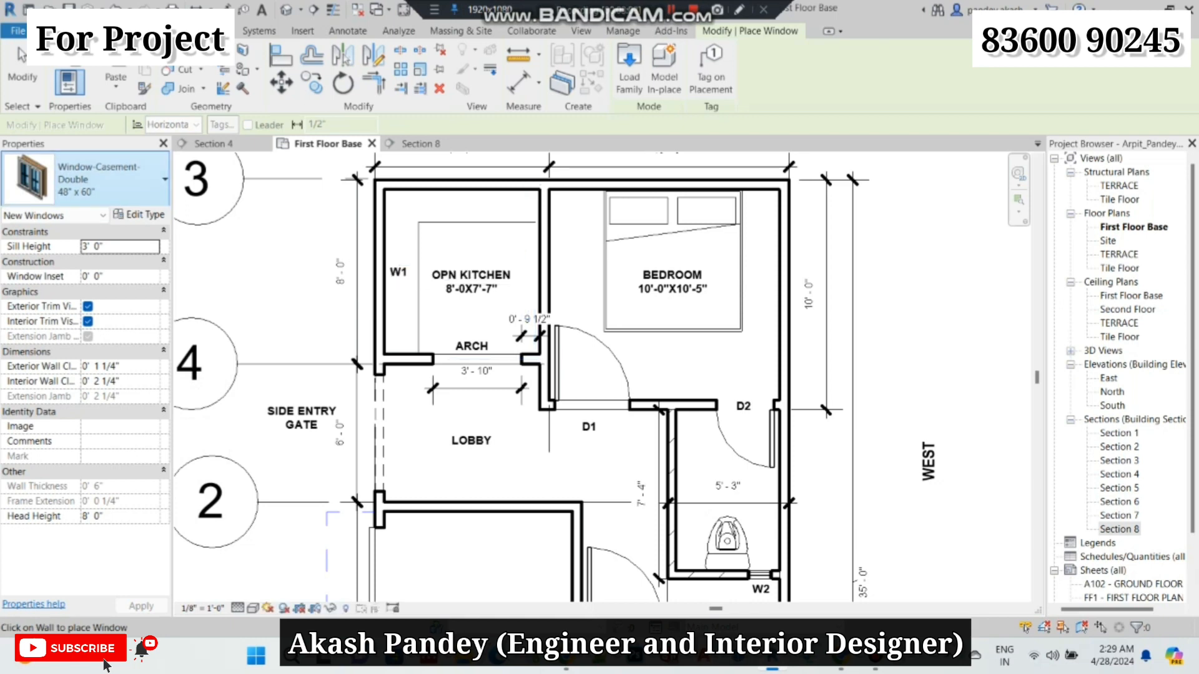
{"action": "left_click", "coordinate": [93, 180]}
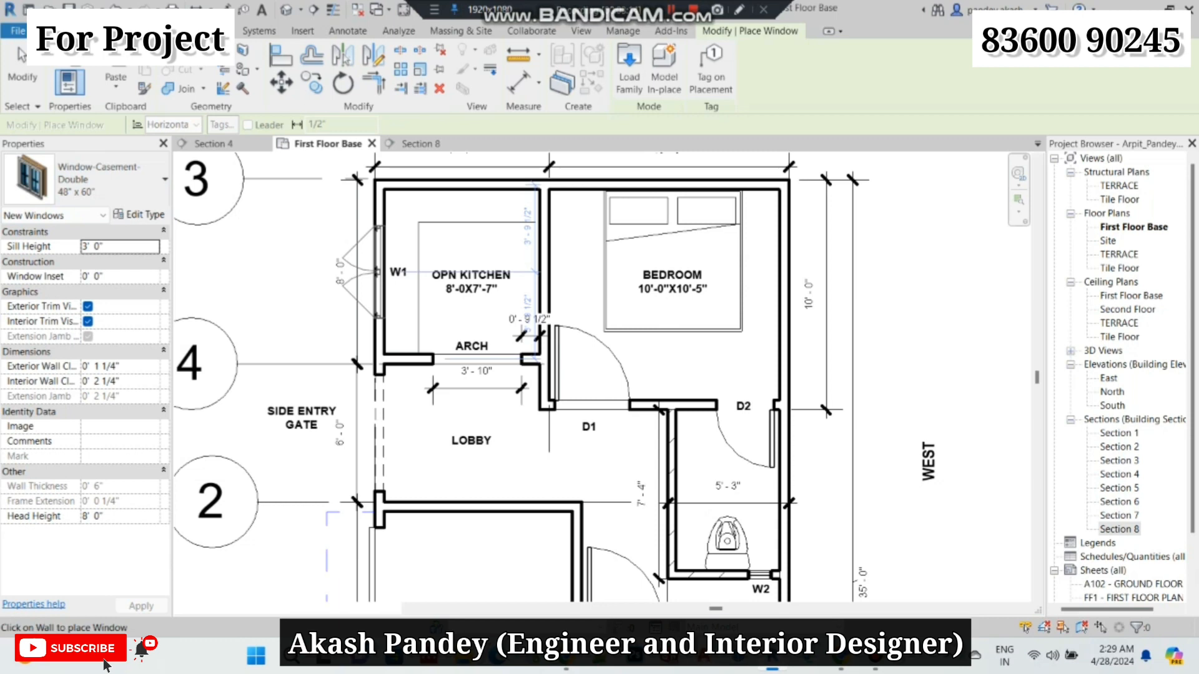
{"action": "left_click", "coordinate": [376, 273]}
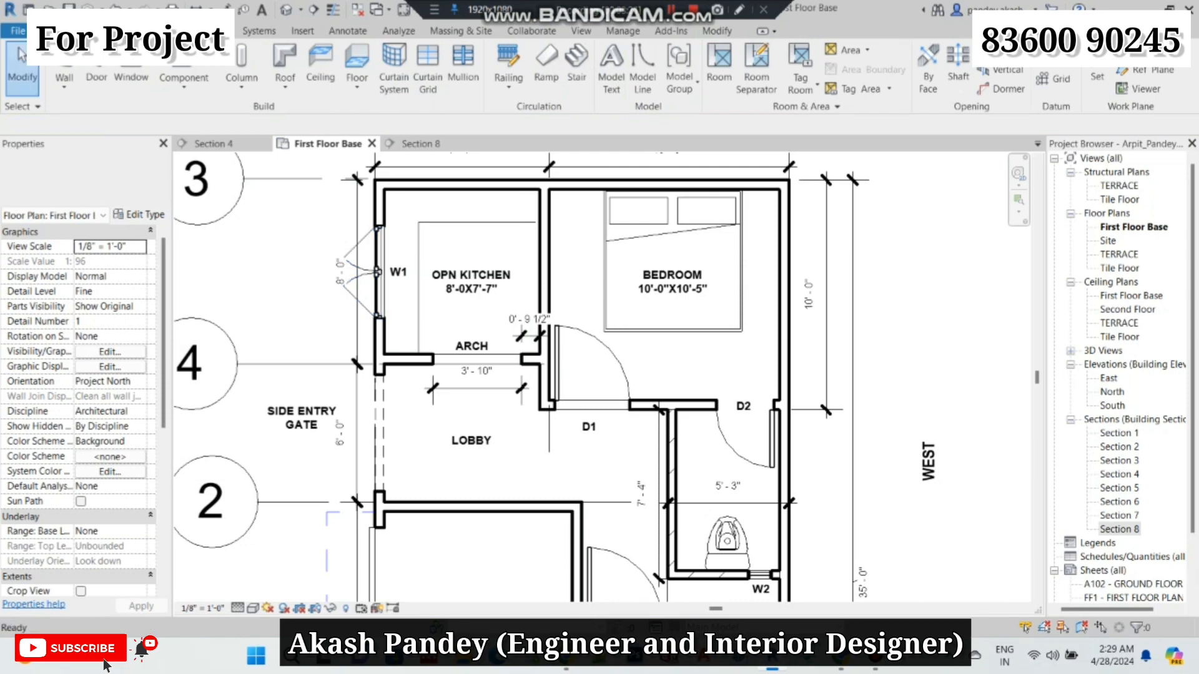
{"action": "scroll", "coordinate": [341, 220], "scroll_direction": "down", "scroll_amount": 3}
{"action": "scroll", "coordinate": [342, 222], "scroll_direction": "up", "scroll_amount": 2}
{"action": "scroll", "coordinate": [333, 233], "scroll_direction": "up", "scroll_amount": 2}
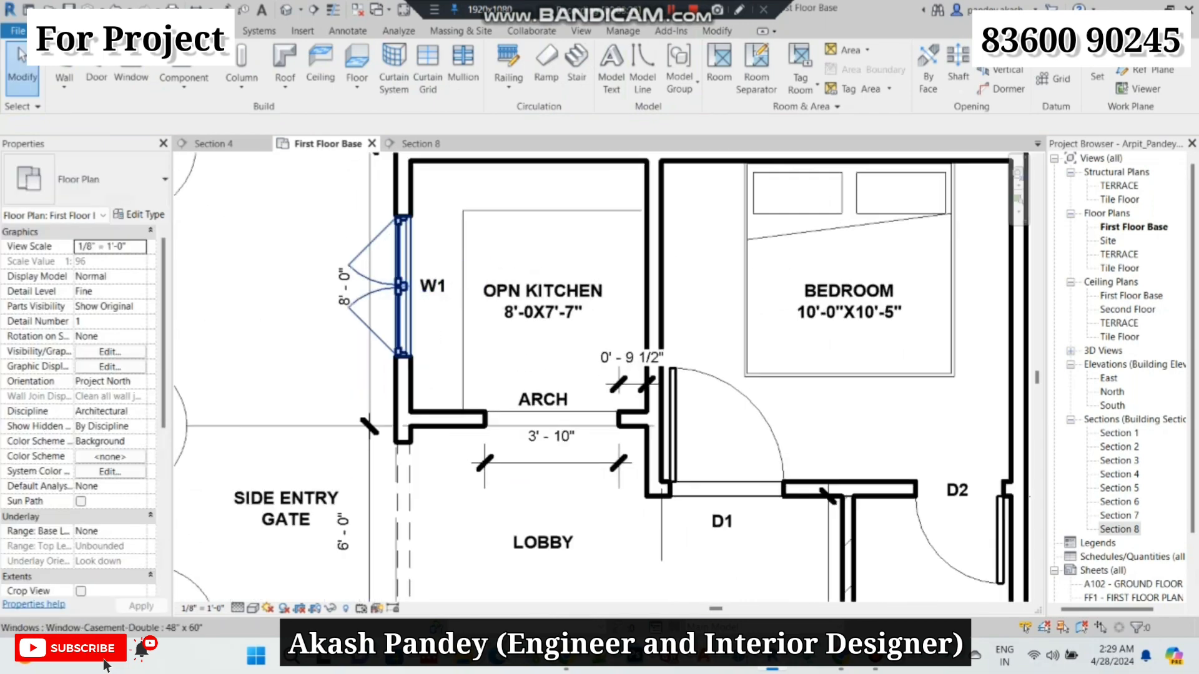
{"action": "scroll", "coordinate": [354, 254], "scroll_direction": "down", "scroll_amount": 3}
{"action": "scroll", "coordinate": [347, 240], "scroll_direction": "down", "scroll_amount": 1}
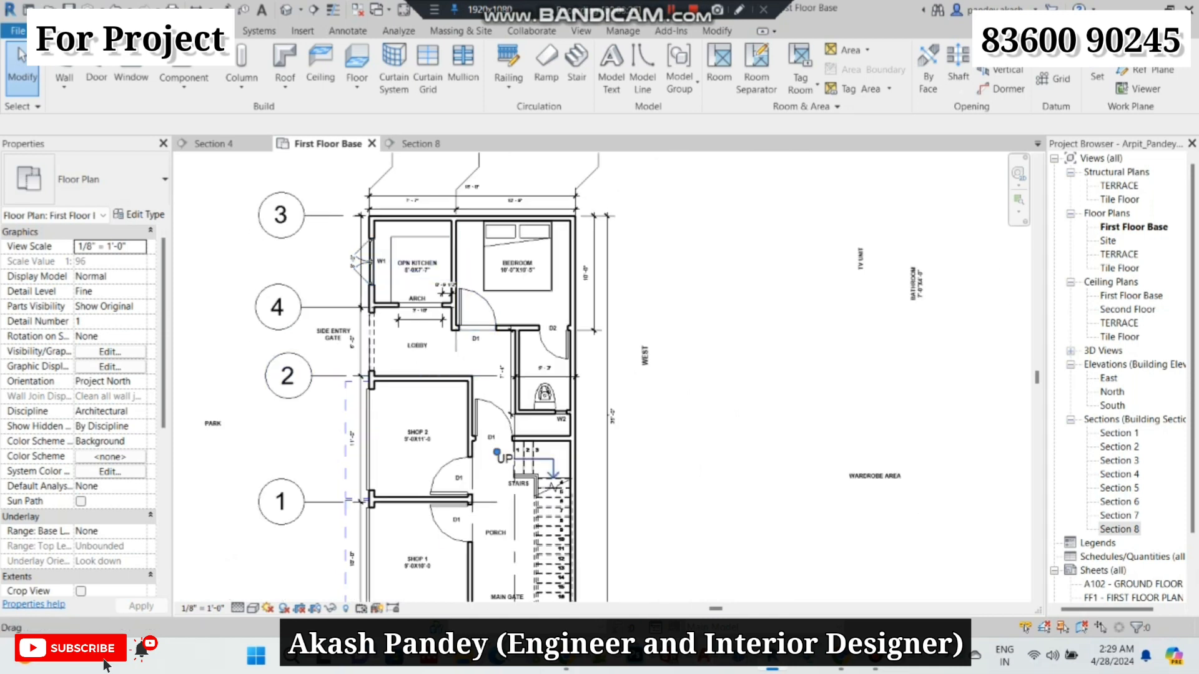
- Review the whole floor plan, from the open kitchen and bedroom to Shop 1, the main gate and the balcony
{"action": "scroll", "coordinate": [512, 531], "scroll_direction": "up", "scroll_amount": 2}
{"action": "scroll", "coordinate": [498, 500], "scroll_direction": "down", "scroll_amount": 2}
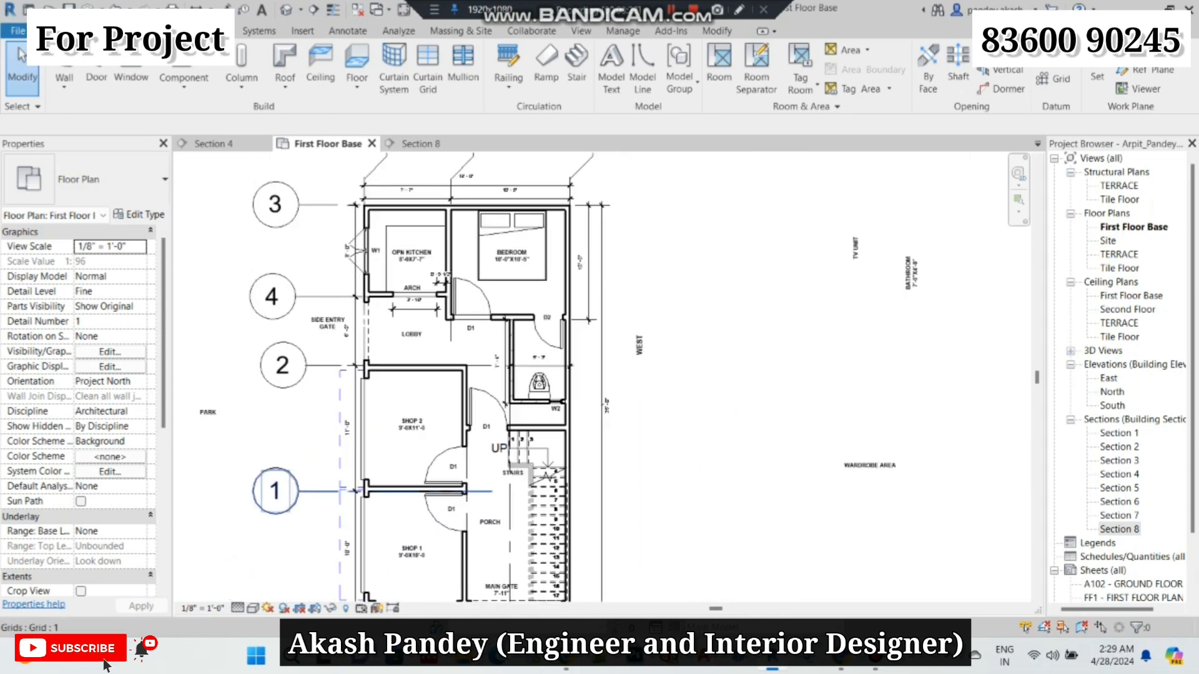
{"action": "scroll", "coordinate": [419, 193], "scroll_direction": "up", "scroll_amount": 3}
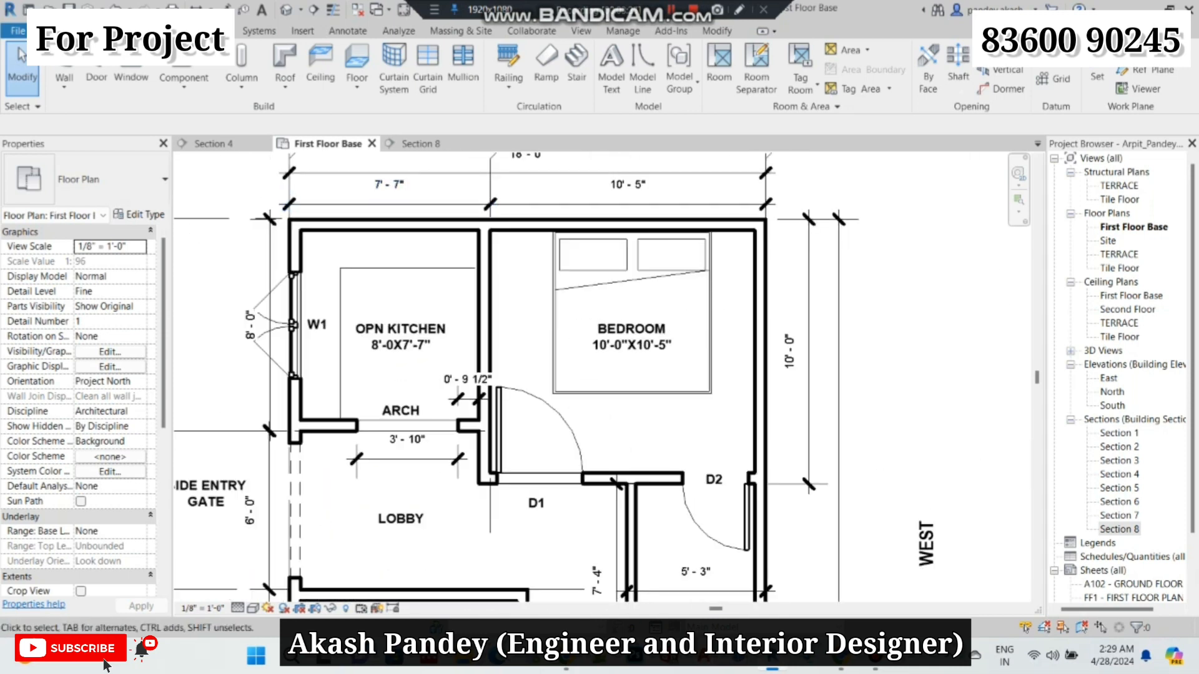
{"action": "scroll", "coordinate": [562, 375], "scroll_direction": "down", "scroll_amount": 3}
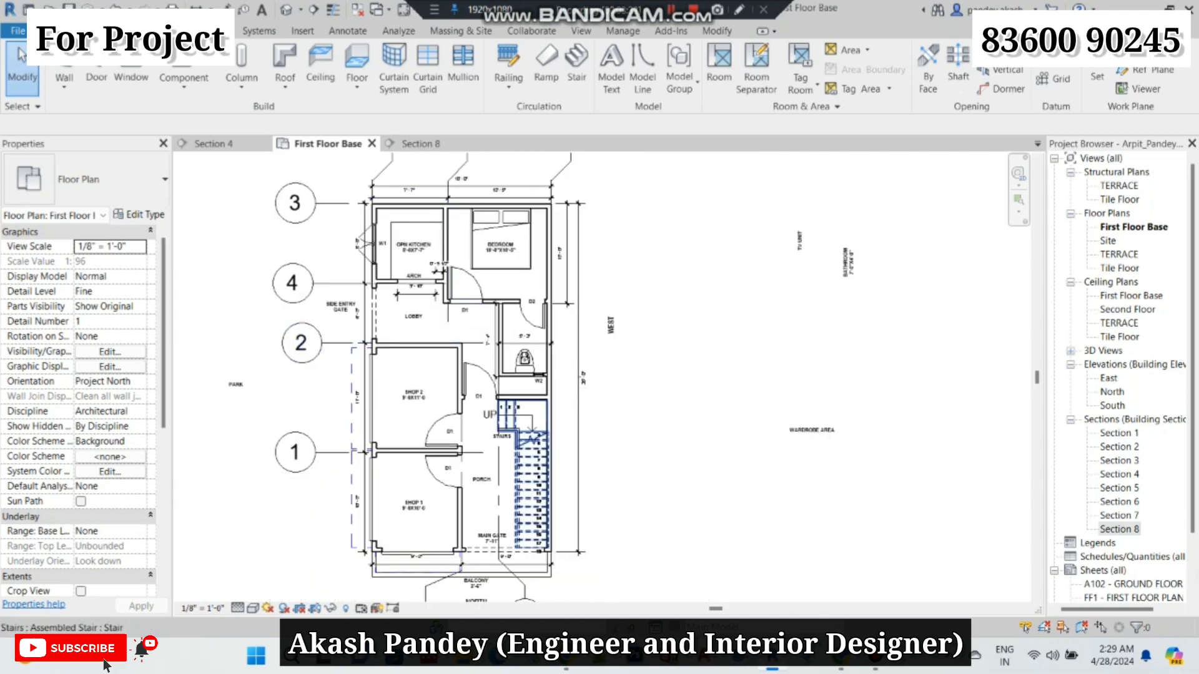
{"action": "scroll", "coordinate": [369, 537], "scroll_direction": "up", "scroll_amount": 3}
{"action": "scroll", "coordinate": [467, 551], "scroll_direction": "up", "scroll_amount": 2}
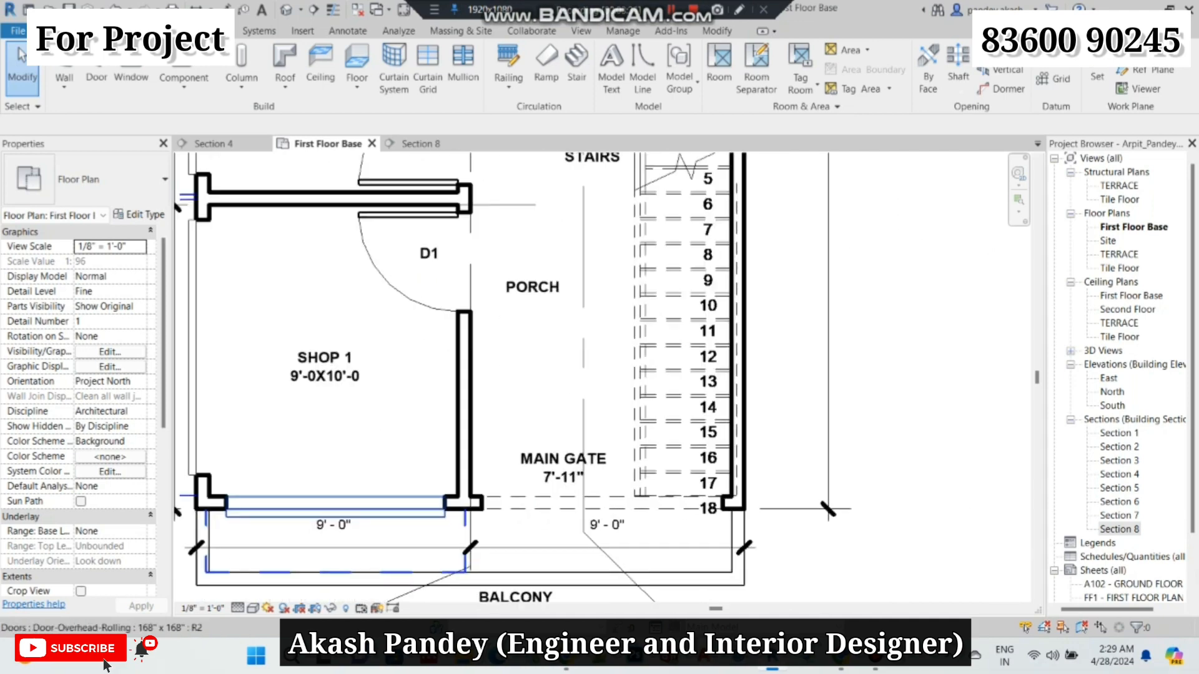
{"action": "scroll", "coordinate": [487, 456], "scroll_direction": "down", "scroll_amount": 3}
{"action": "scroll", "coordinate": [488, 458], "scroll_direction": "down", "scroll_amount": 1}
{"action": "middle_click_drag", "start_coordinate": [489, 490], "coordinate": [541, 334]}
{"action": "scroll", "coordinate": [479, 424], "scroll_direction": "up", "scroll_amount": 6}
{"action": "scroll", "coordinate": [479, 425], "scroll_direction": "down", "scroll_amount": 2}
{"action": "scroll", "coordinate": [531, 519], "scroll_direction": "up", "scroll_amount": 1}
{"action": "scroll", "coordinate": [531, 518], "scroll_direction": "down", "scroll_amount": 4}
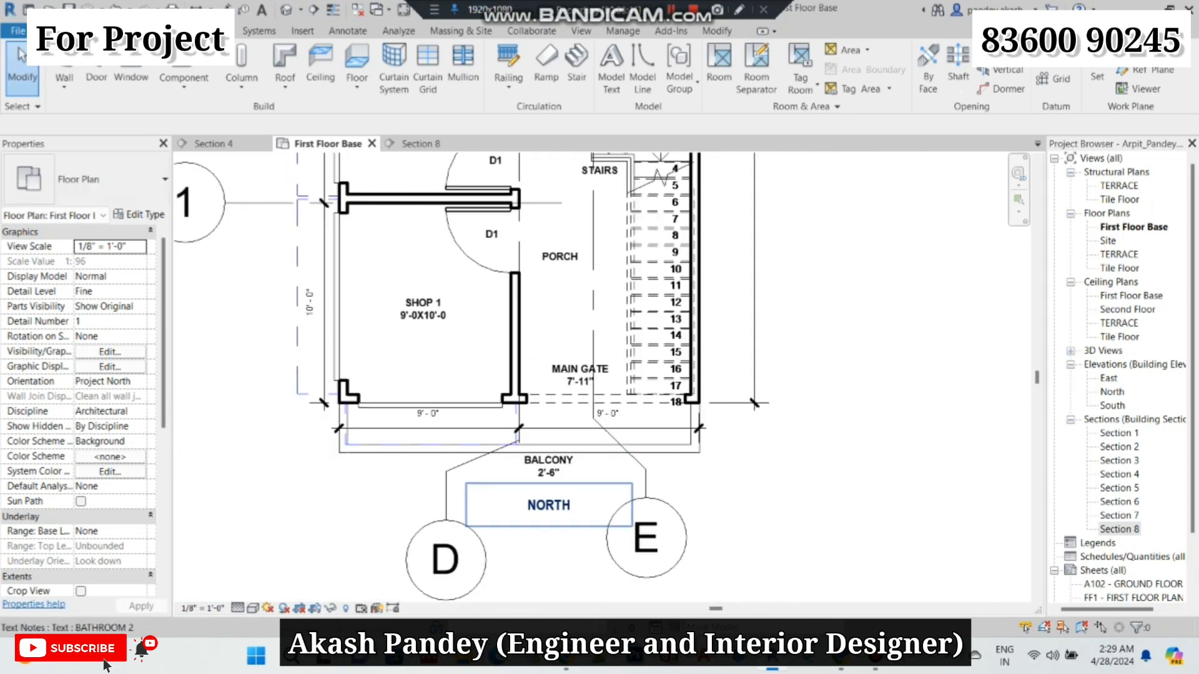
{"action": "scroll", "coordinate": [476, 432], "scroll_direction": "up", "scroll_amount": 5}
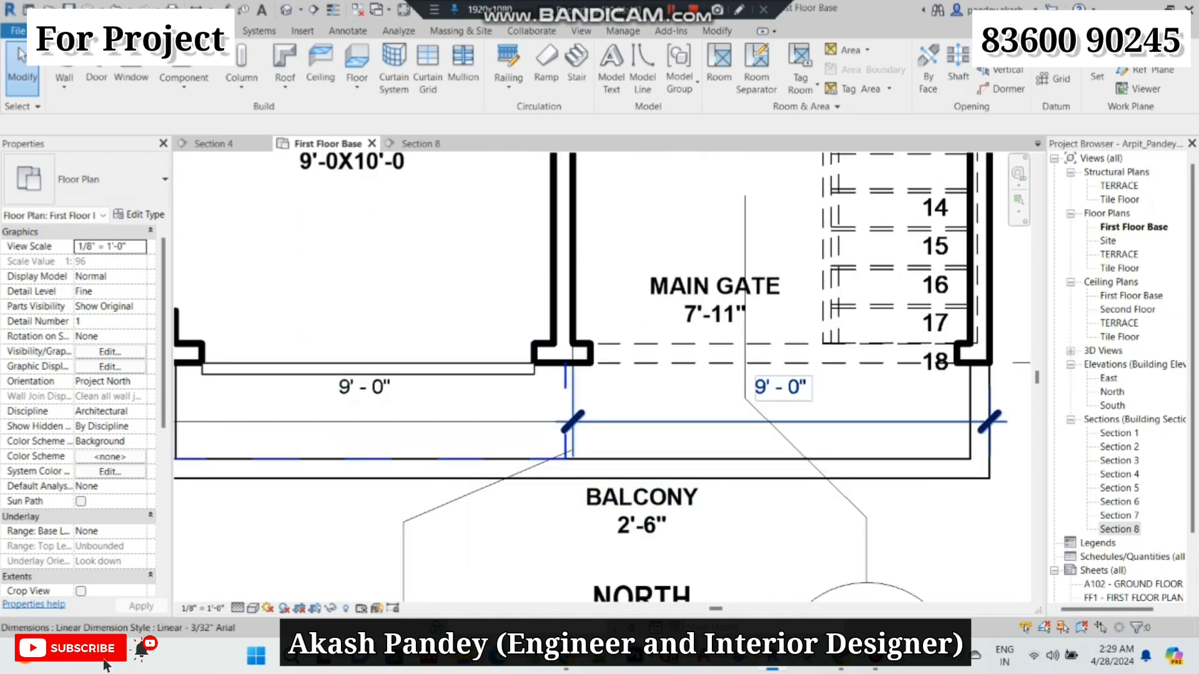
- Inspect the main gate's width dimension, grid line D and the BALCONY text note along the plan's front edge
{"action": "left_click", "coordinate": [780, 388]}
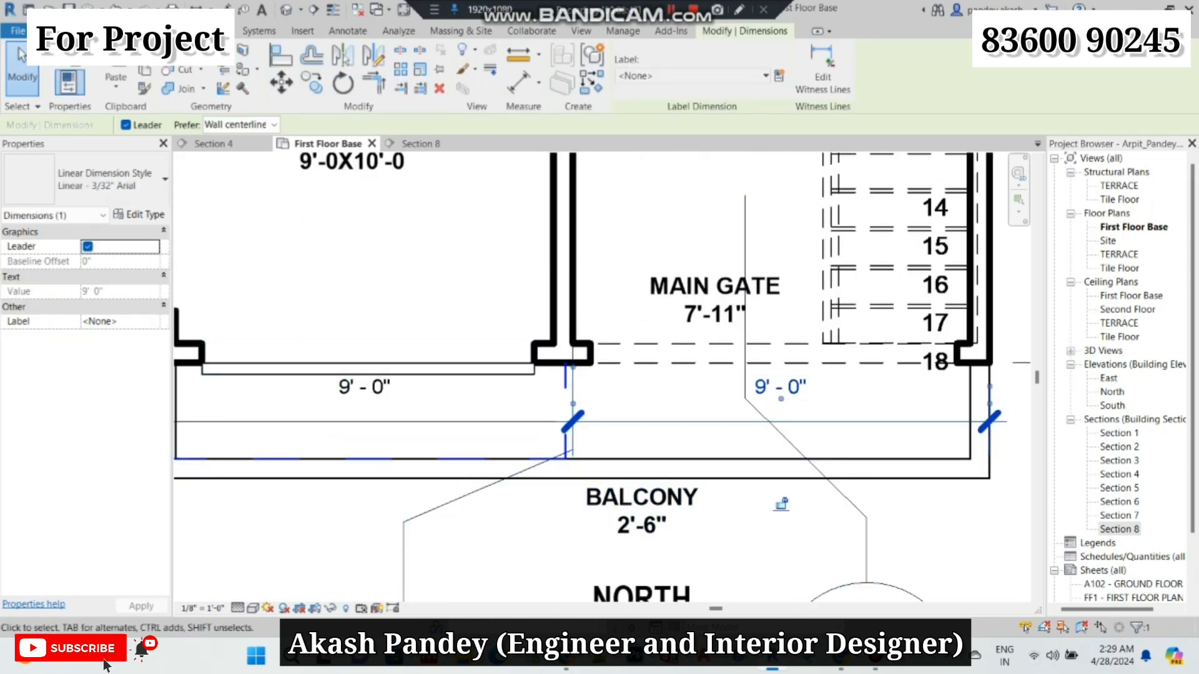
{"action": "key", "text": "Escape"}
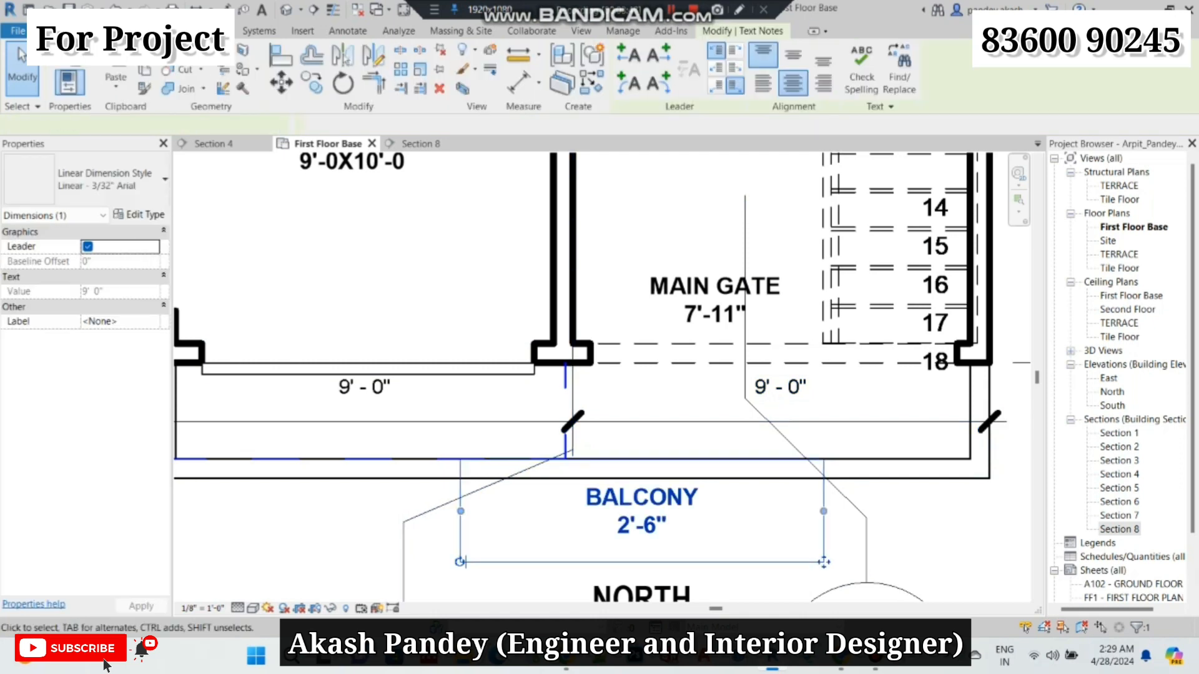
{"action": "left_click", "coordinate": [573, 437]}
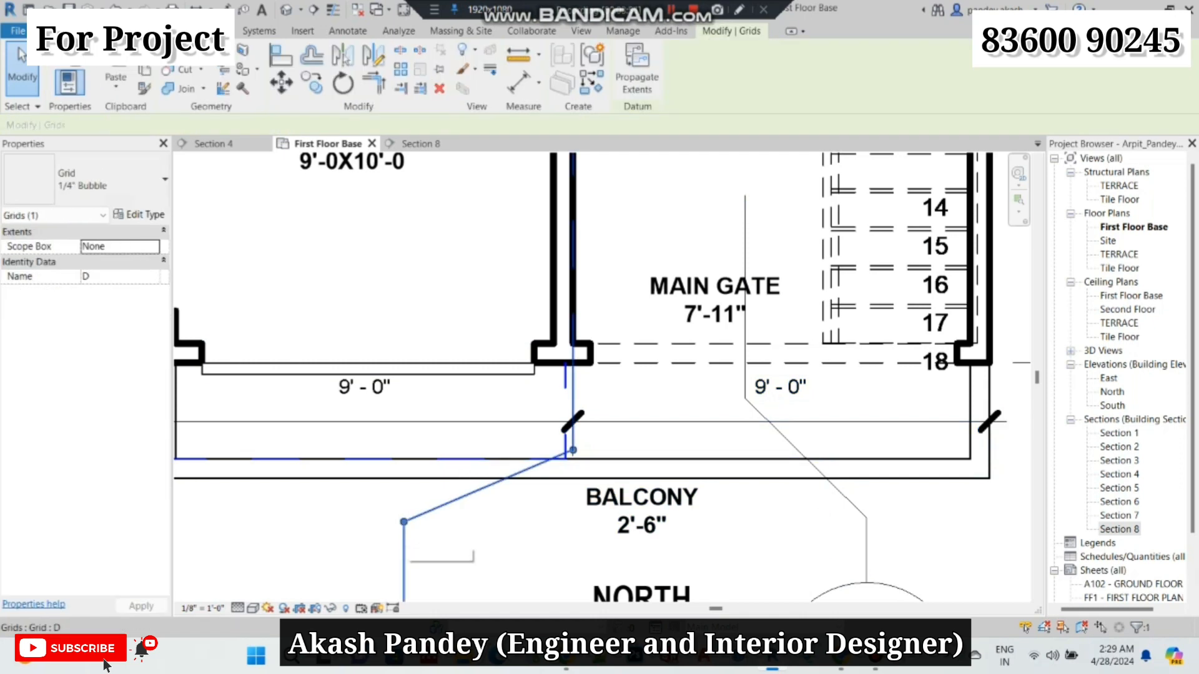
{"action": "scroll", "coordinate": [581, 435], "scroll_direction": "up", "scroll_amount": 2}
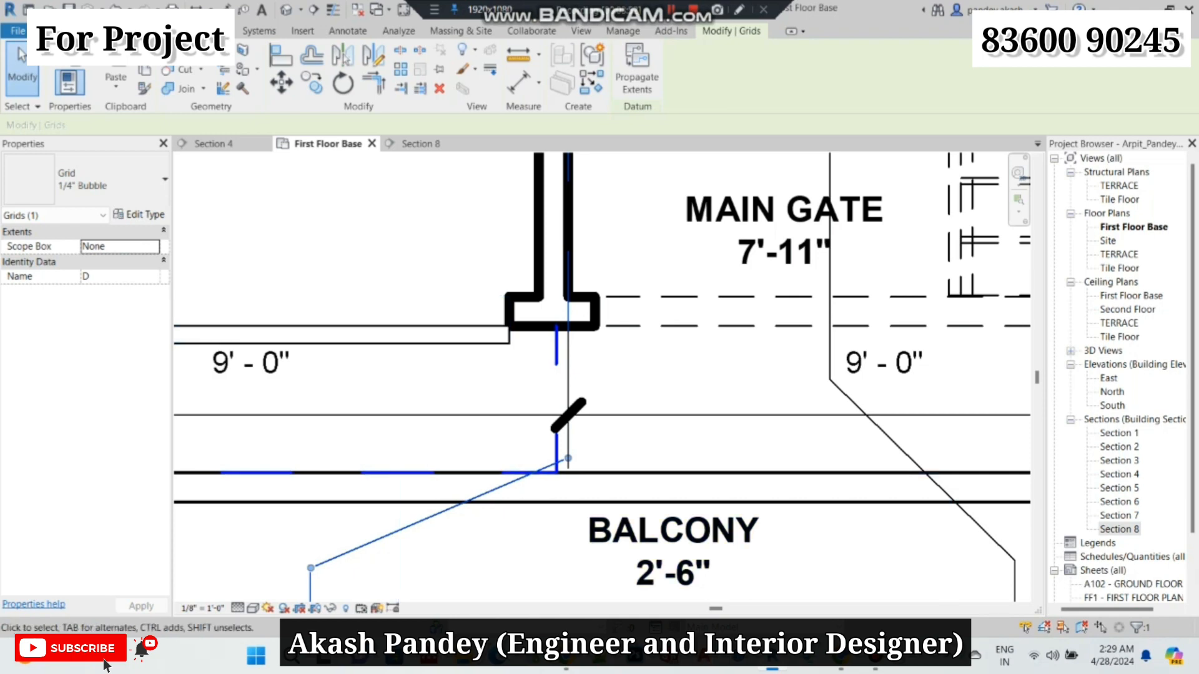
{"action": "left_click", "coordinate": [567, 460]}
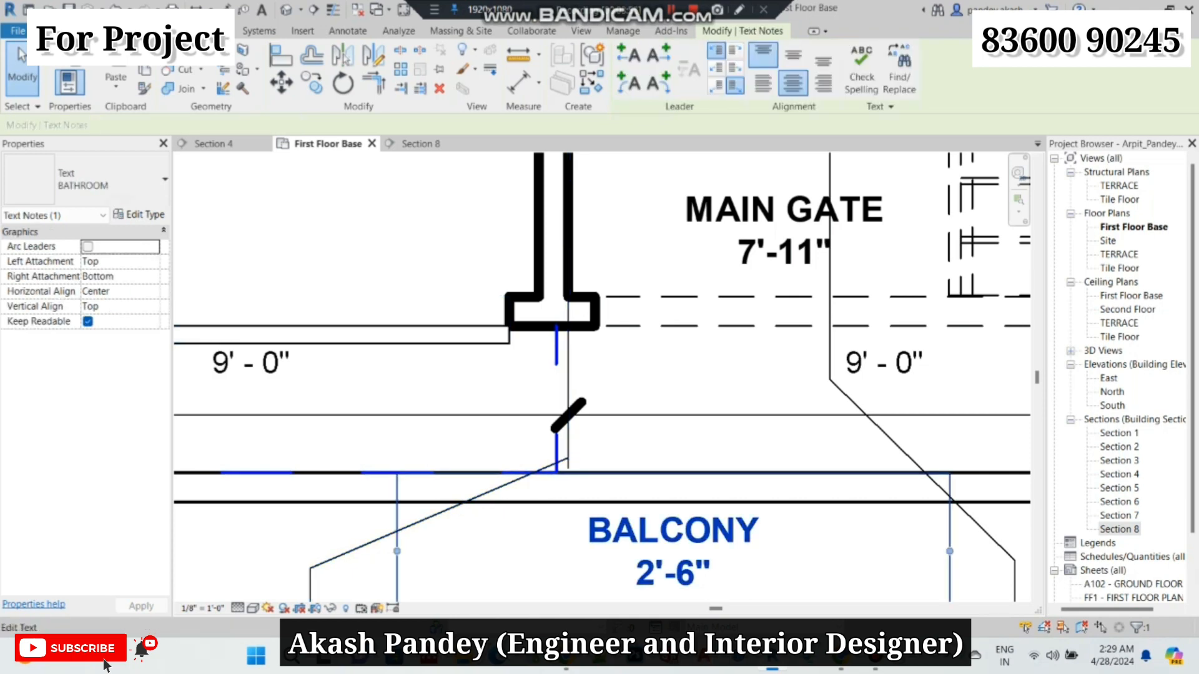
{"action": "scroll", "coordinate": [479, 539], "scroll_direction": "down", "scroll_amount": 3}
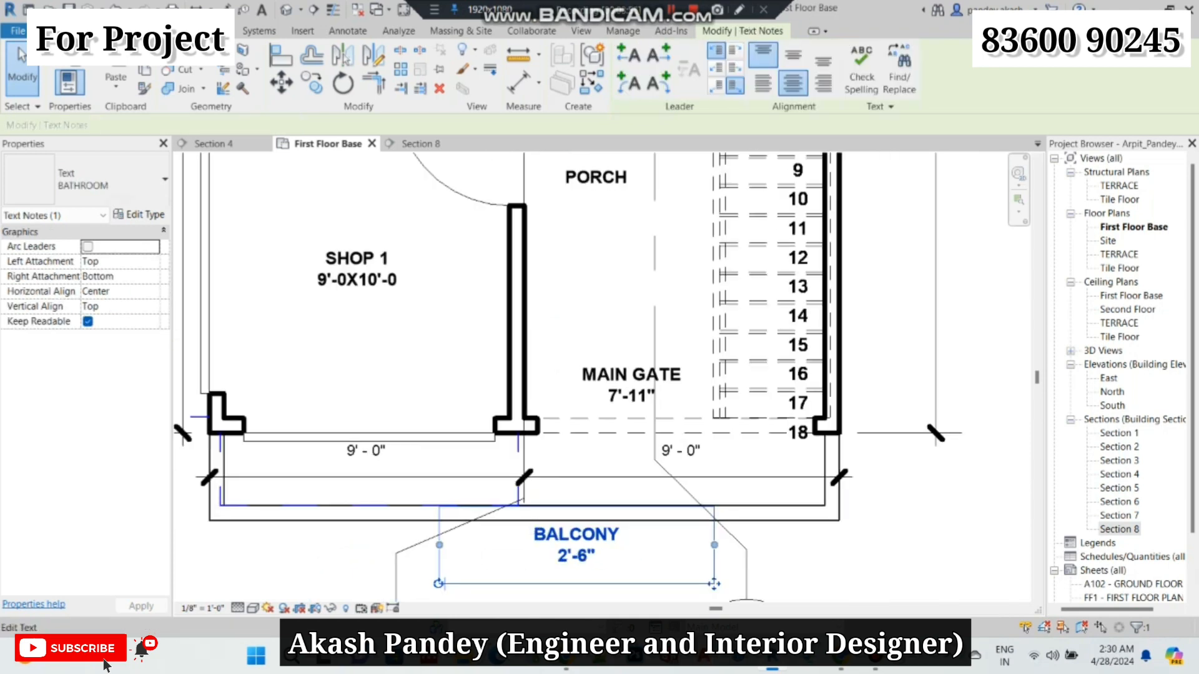
{"action": "scroll", "coordinate": [425, 482], "scroll_direction": "down", "scroll_amount": 3}
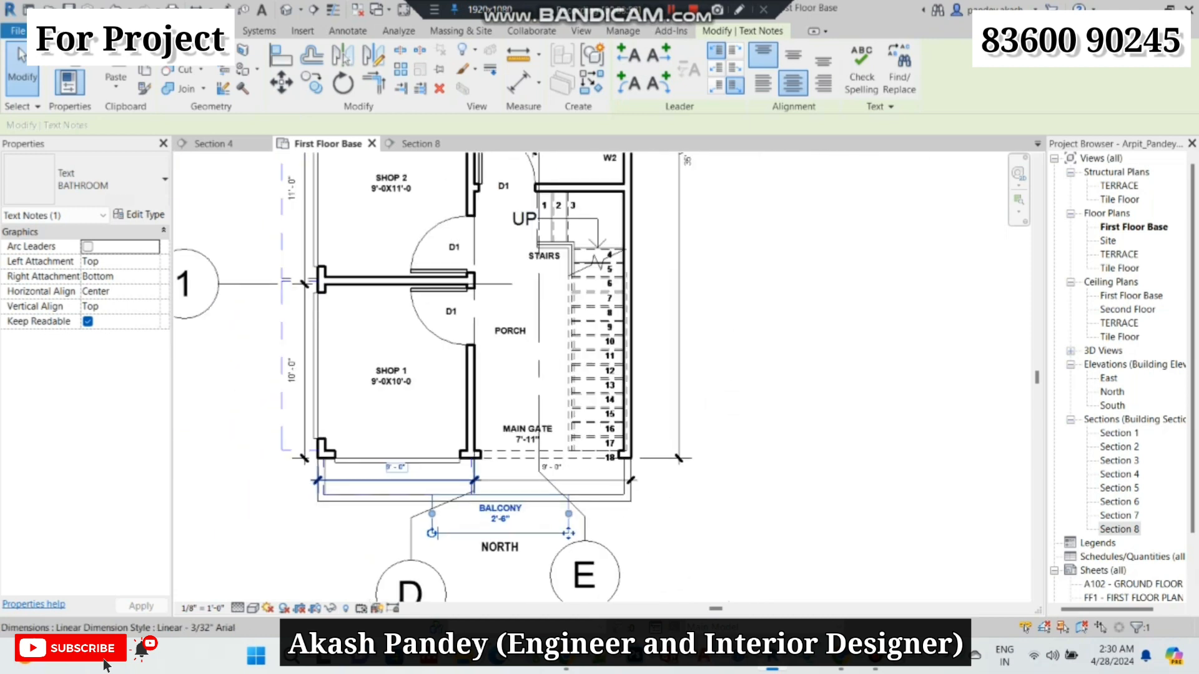
- Examine the plan behind Shop 1, up through the upper rooms and back to the lobby area
{"action": "middle_click_drag", "start_coordinate": [415, 387], "coordinate": [464, 588]}
{"action": "middle_click_drag", "start_coordinate": [508, 296], "coordinate": [542, 497]}
{"action": "scroll", "coordinate": [509, 300], "scroll_direction": "up", "scroll_amount": 4}
{"action": "scroll", "coordinate": [542, 498], "scroll_direction": "down", "scroll_amount": 1}
{"action": "scroll", "coordinate": [542, 499], "scroll_direction": "down", "scroll_amount": 1}
{"action": "left_click_drag", "start_coordinate": [519, 253], "coordinate": [550, 571]}
{"action": "scroll", "coordinate": [538, 385], "scroll_direction": "down", "scroll_amount": 1}
{"action": "middle_click_drag", "start_coordinate": [545, 370], "coordinate": [550, 494]}
{"action": "scroll", "coordinate": [505, 324], "scroll_direction": "down", "scroll_amount": 2}
{"action": "middle_click_drag", "start_coordinate": [500, 436], "coordinate": [546, 190]}
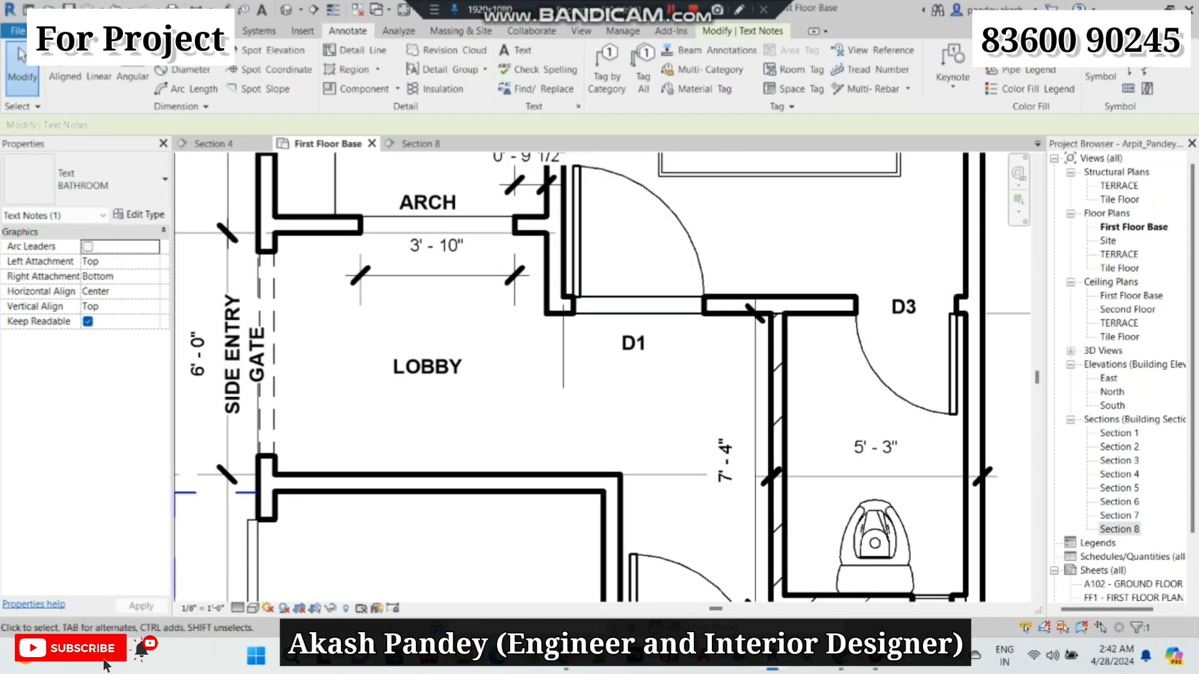
- Add a vertical linear dimension in the lobby between the bedroom's lower wall and Shop 2's upper wall
{"action": "left_click", "coordinate": [99, 75]}
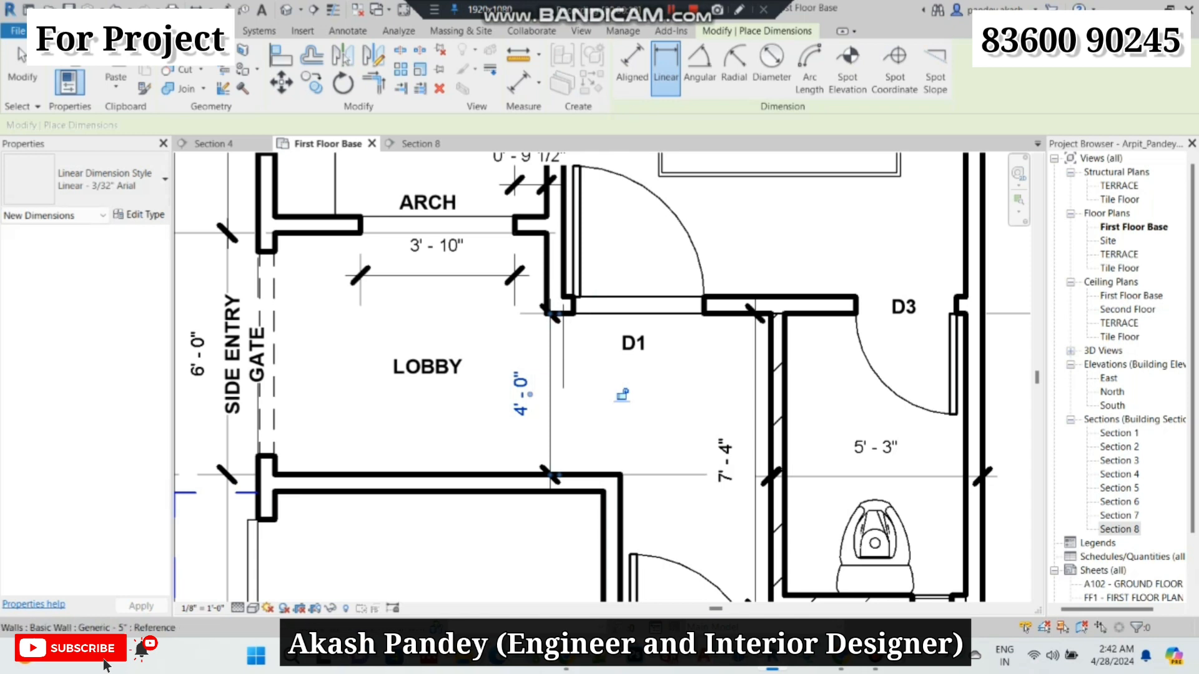
{"action": "scroll", "coordinate": [622, 394], "scroll_direction": "down", "scroll_amount": 2}
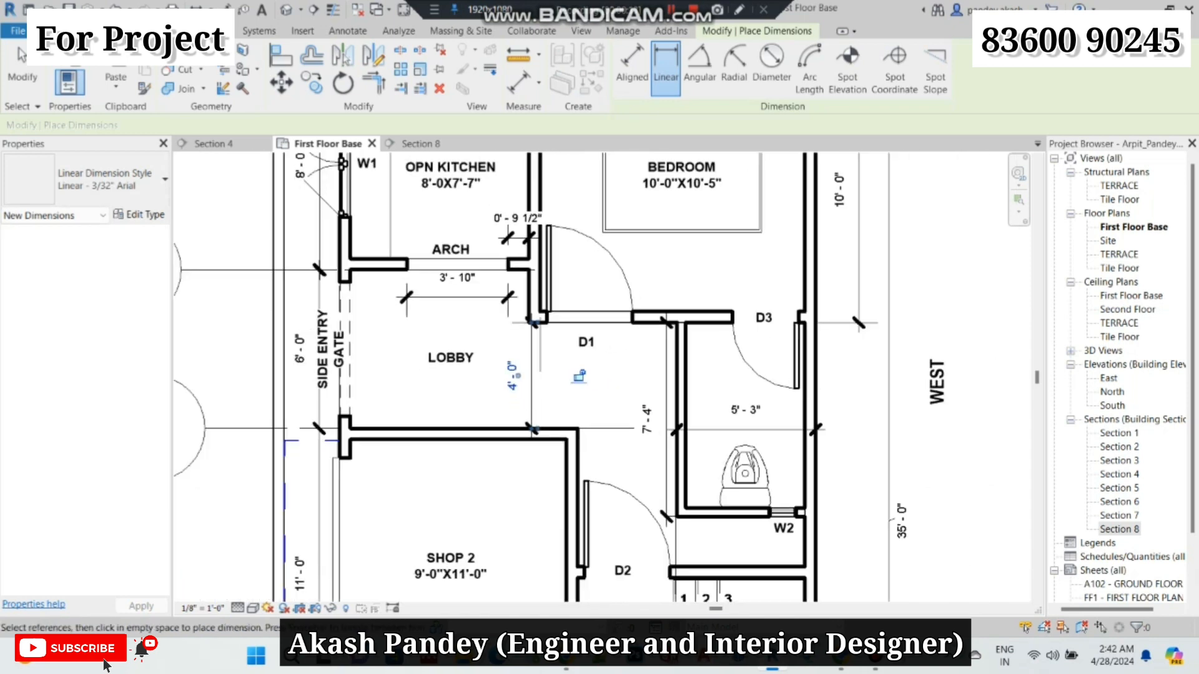
{"action": "scroll", "coordinate": [562, 400], "scroll_direction": "down", "scroll_amount": 1}
- Add a horizontal linear dimension across the passage between Shop 2's side wall and the bathroom wall, above door D2
{"action": "scroll", "coordinate": [615, 478], "scroll_direction": "up", "scroll_amount": 5}
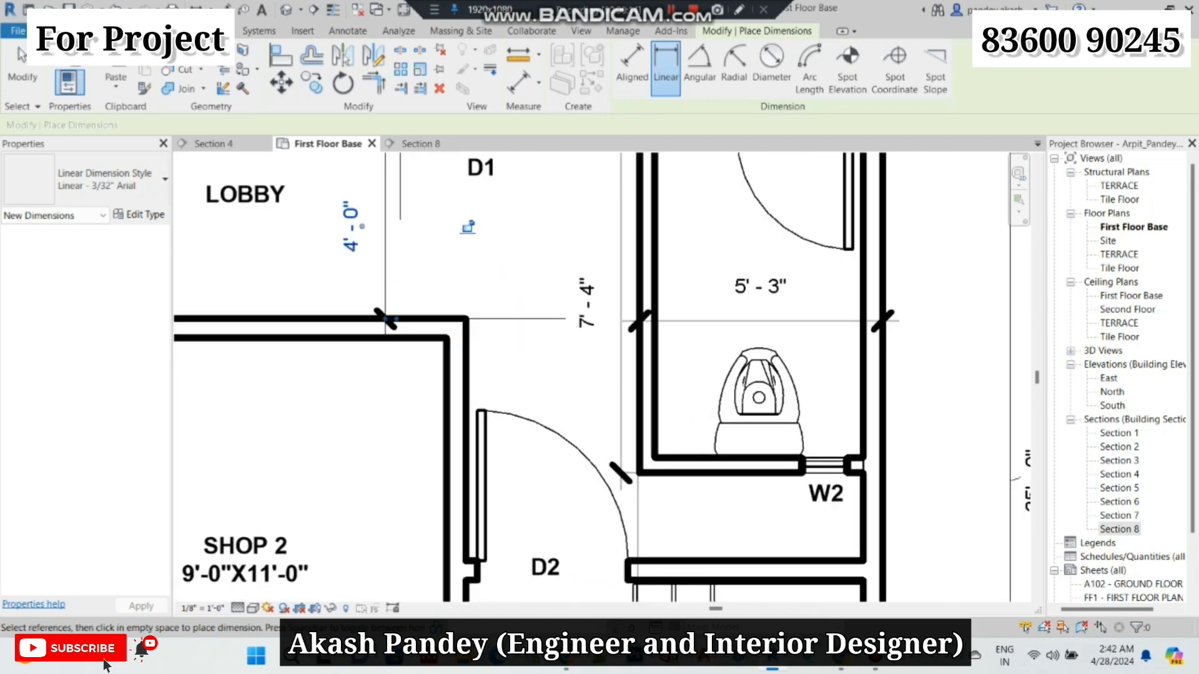
{"action": "left_click", "coordinate": [466, 319]}
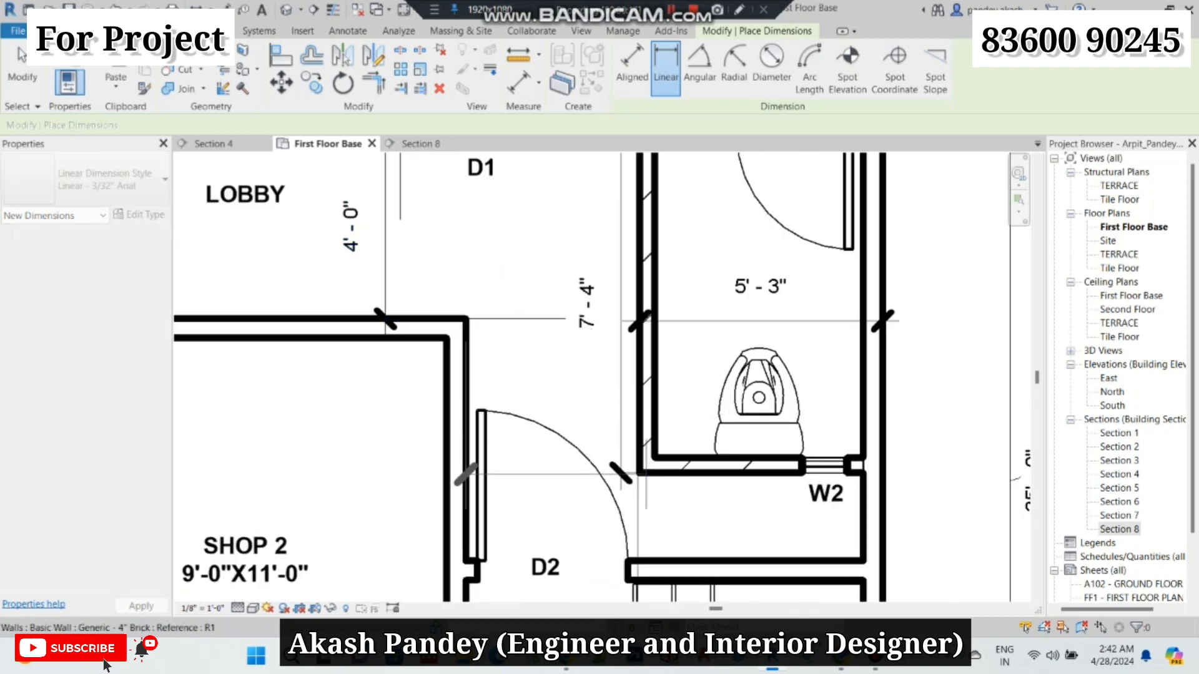
{"action": "left_click", "coordinate": [636, 473]}
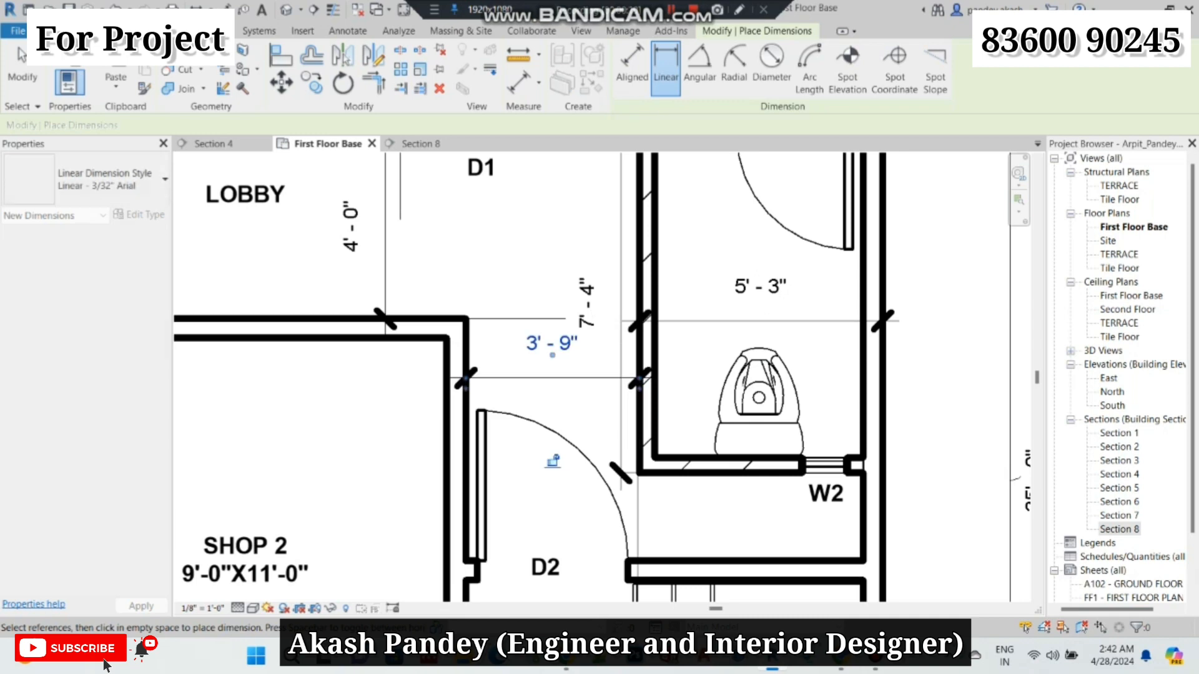
{"action": "scroll", "coordinate": [465, 238], "scroll_direction": "down", "scroll_amount": 3}
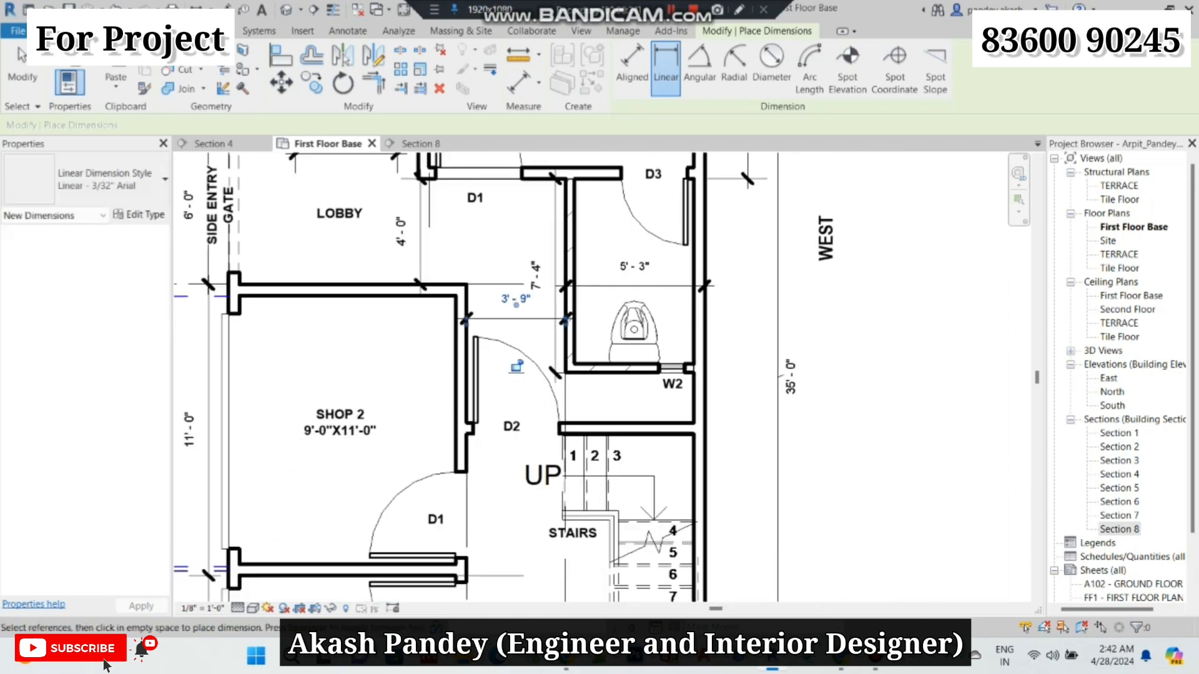
{"action": "key", "text": "Escape"}
{"action": "key", "text": "Escape"}
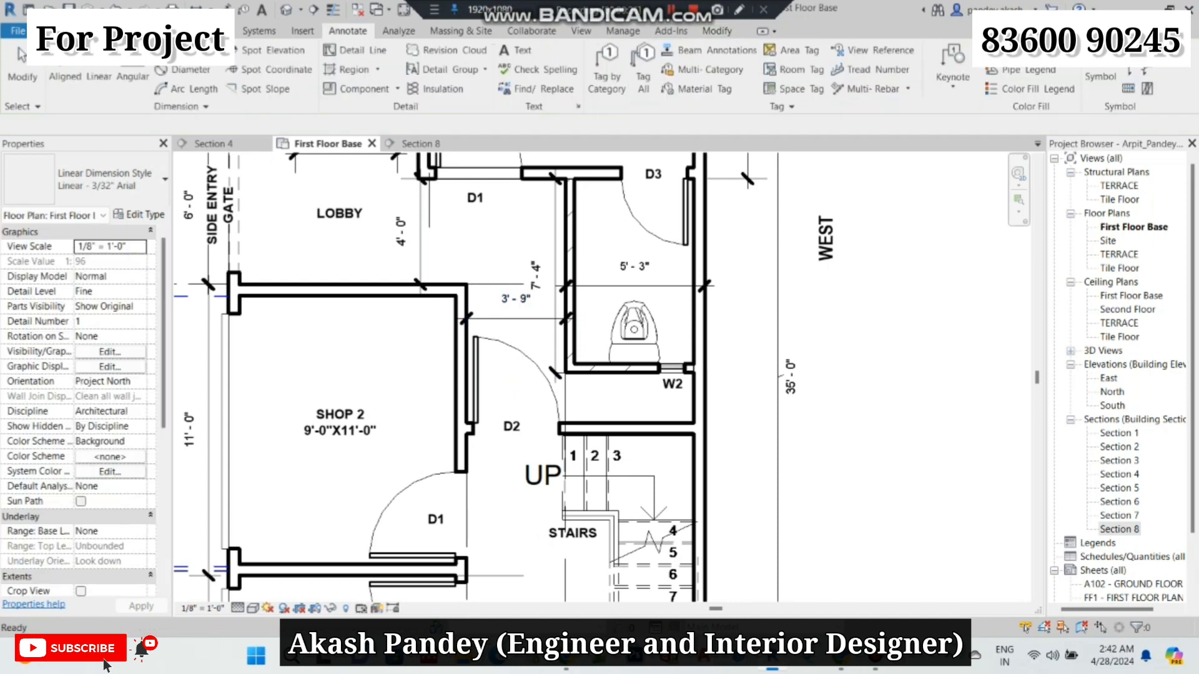
- Draw Overhead-style model lines in the space between the bathroom and stairs, forming two crossing diagonals and a vertical closing edge
{"action": "scroll", "coordinate": [723, 405], "scroll_direction": "up", "scroll_amount": 3}
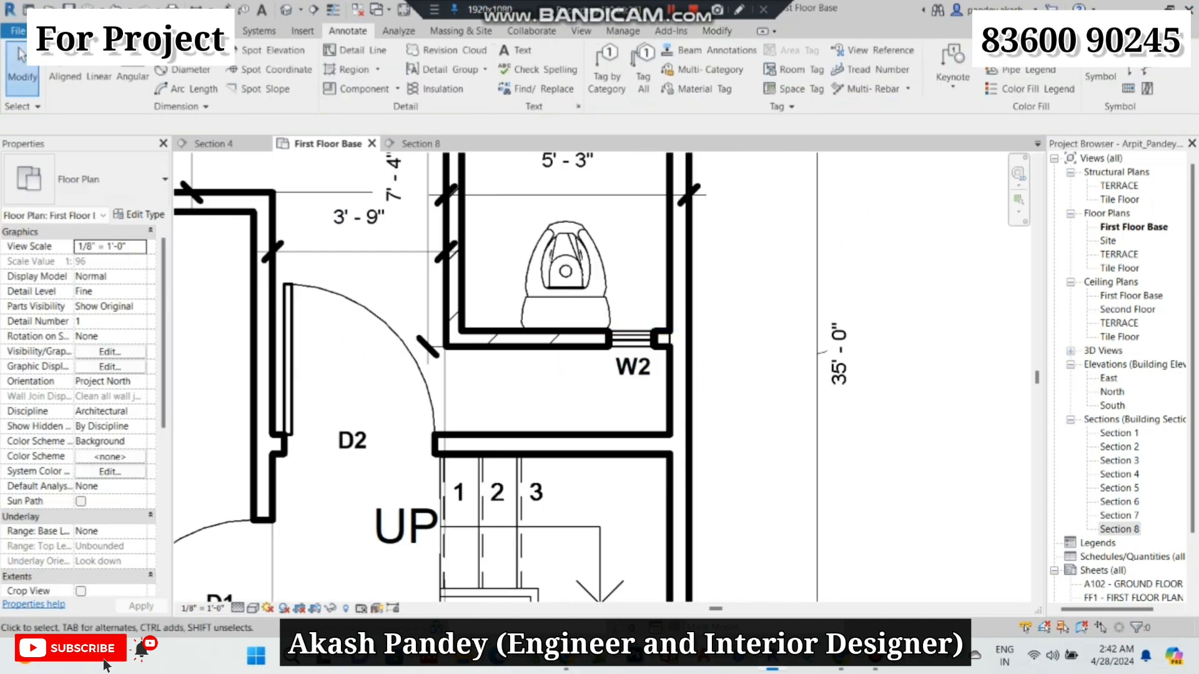
{"action": "left_click", "coordinate": [62, 31]}
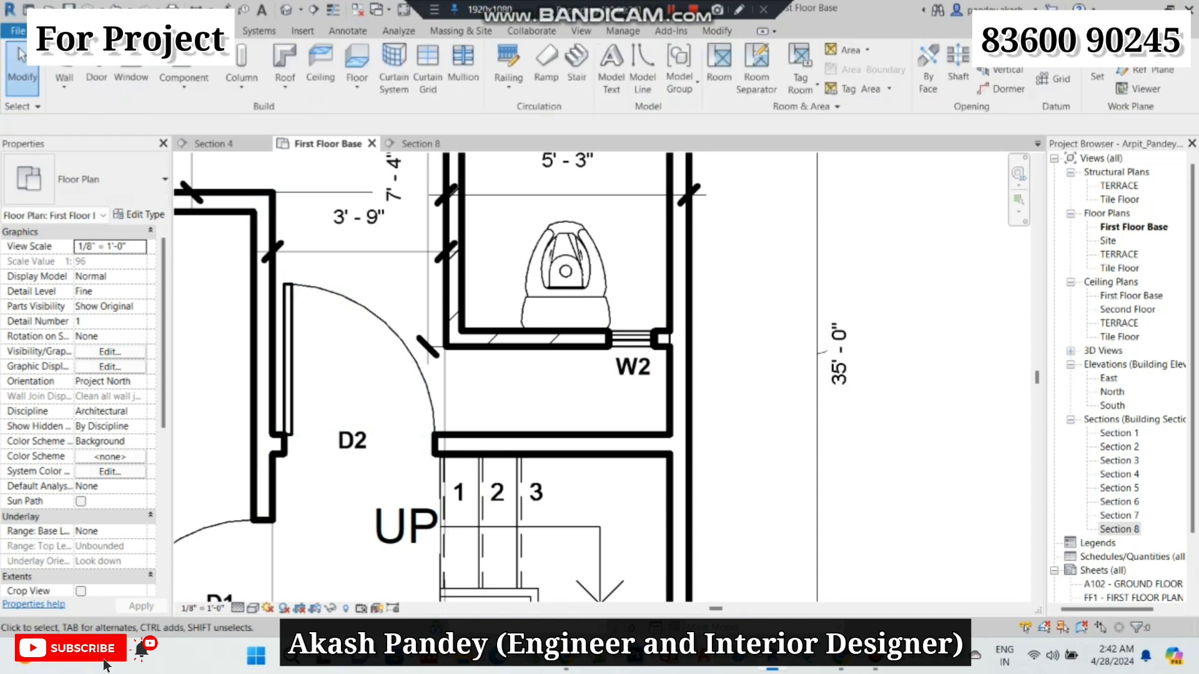
{"action": "left_click", "coordinate": [611, 69]}
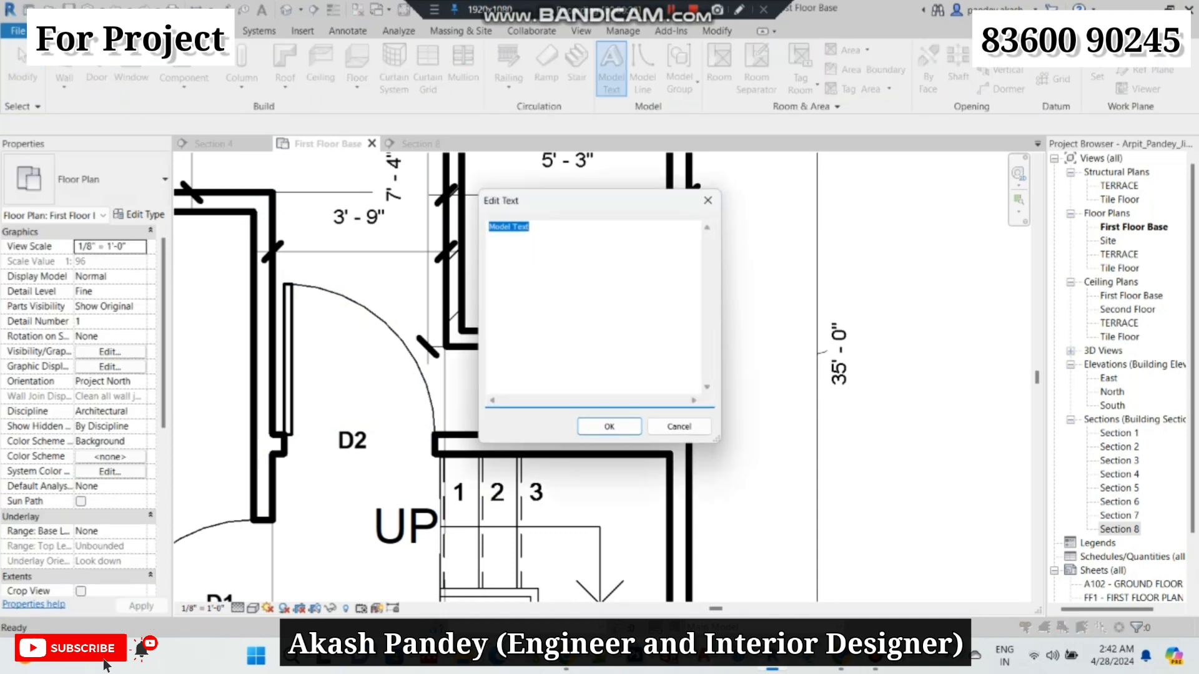
{"action": "left_click", "coordinate": [708, 201]}
{"action": "left_click", "coordinate": [642, 69]}
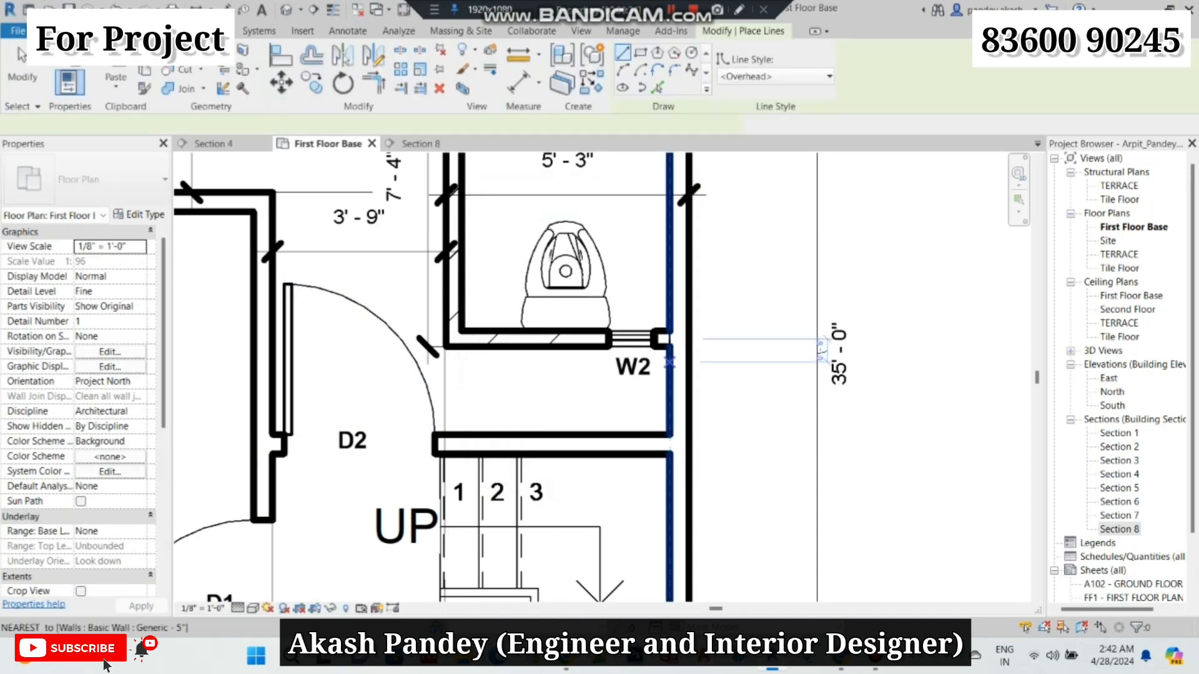
{"action": "left_click", "coordinate": [663, 345]}
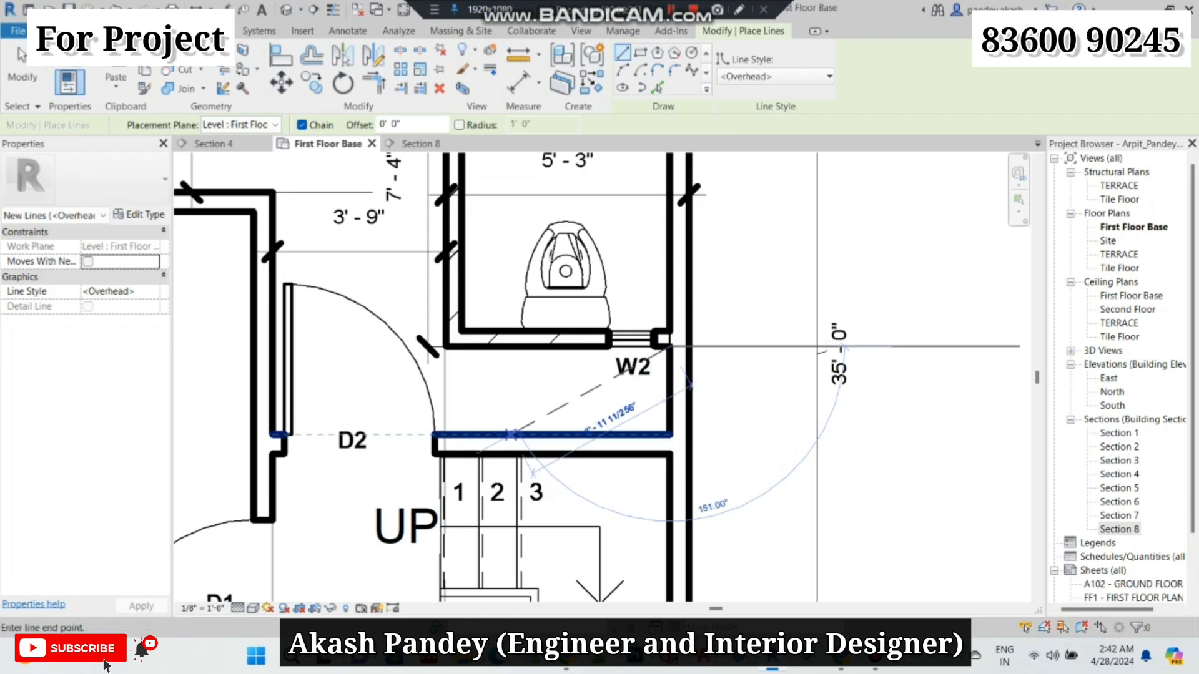
{"action": "left_click", "coordinate": [511, 433]}
{"action": "left_click", "coordinate": [510, 347]}
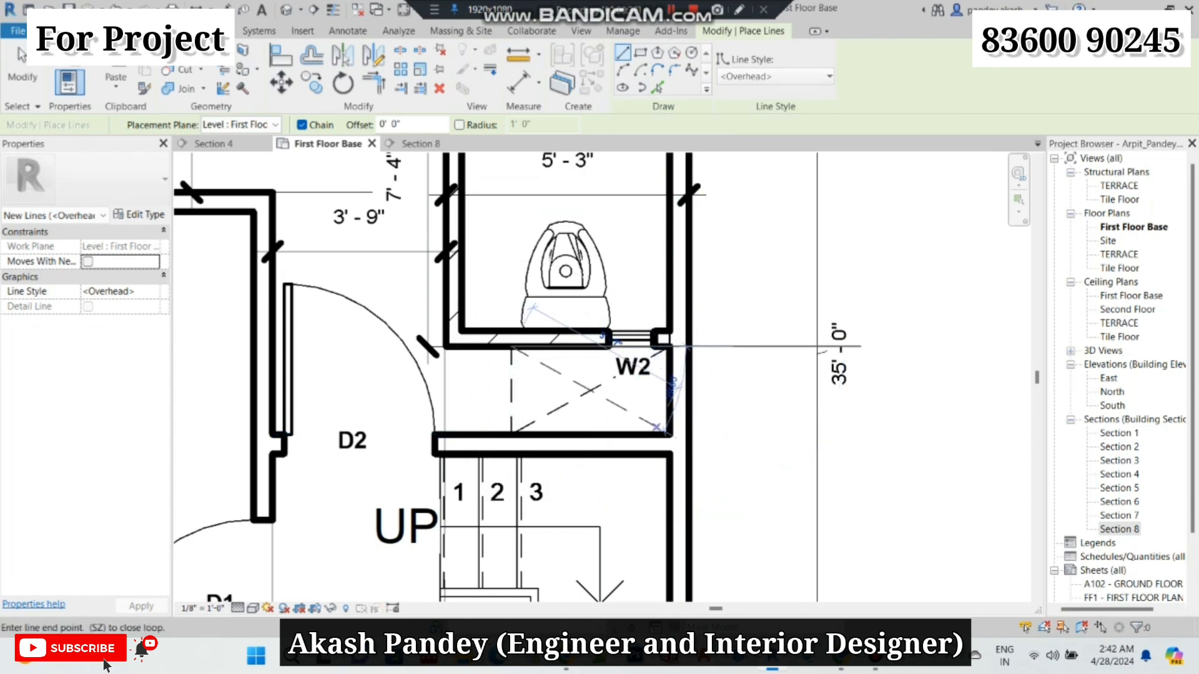
{"action": "key", "text": "Escape"}
{"action": "key", "text": "Escape"}
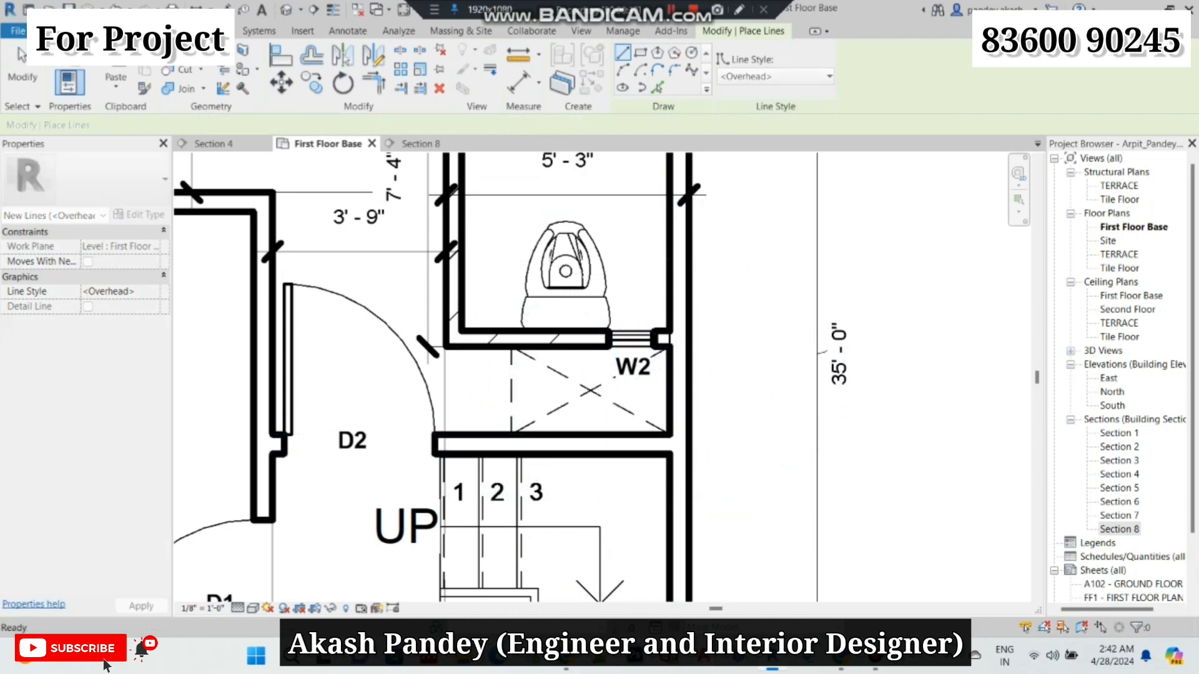
- Move the W2 label inside the bathroom above its window and place a copy at the centre of the crossed shaft
{"action": "left_click_drag", "start_coordinate": [633, 367], "coordinate": [634, 313]}
{"action": "key", "text": "Escape"}
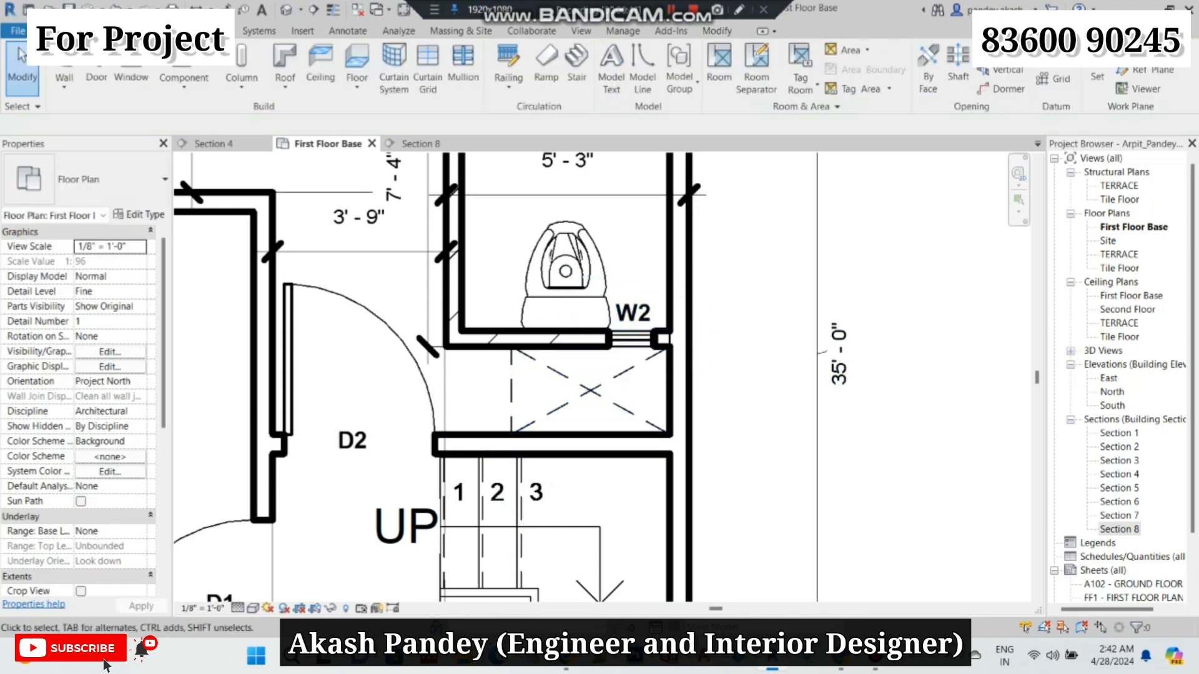
{"action": "left_click", "coordinate": [633, 313]}
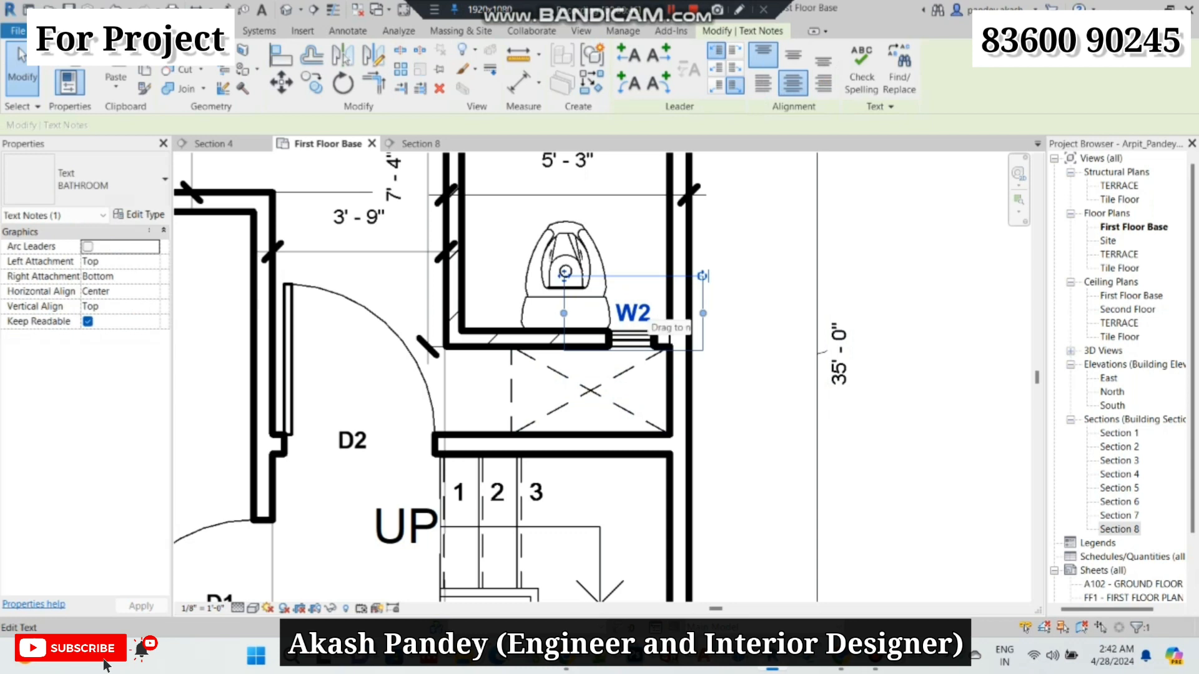
{"action": "key", "text": "ctrl+c"}
{"action": "key", "text": "ctrl+v"}
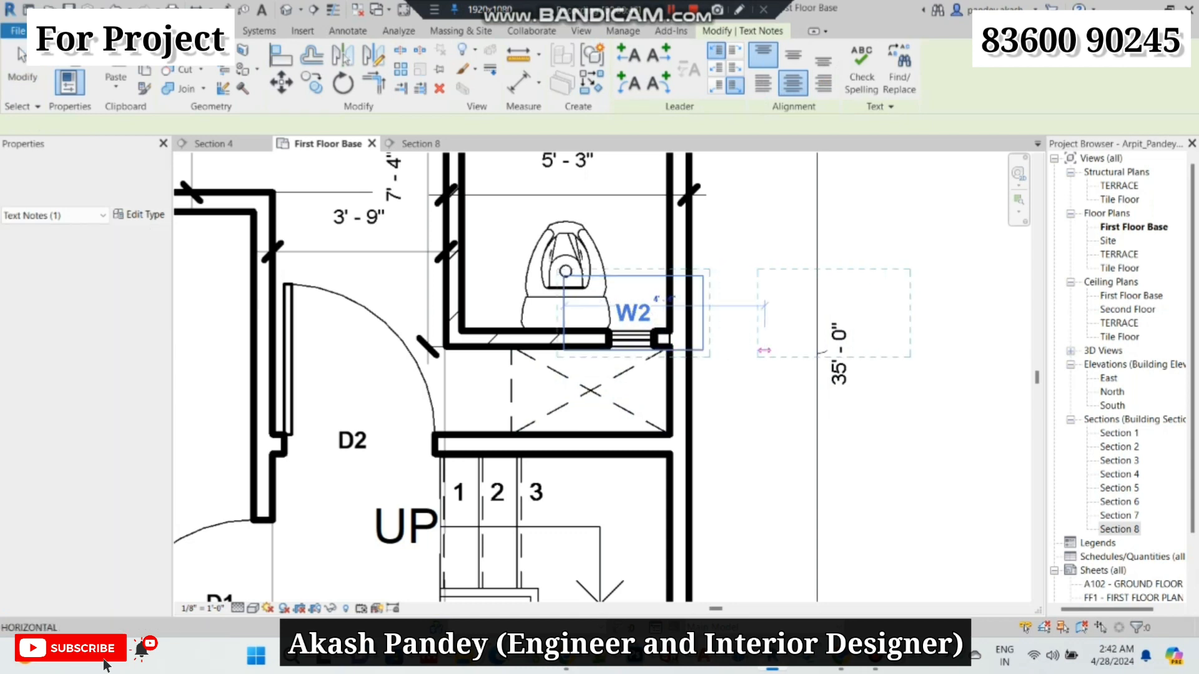
{"action": "left_click_drag", "start_coordinate": [830, 313], "coordinate": [594, 391]}
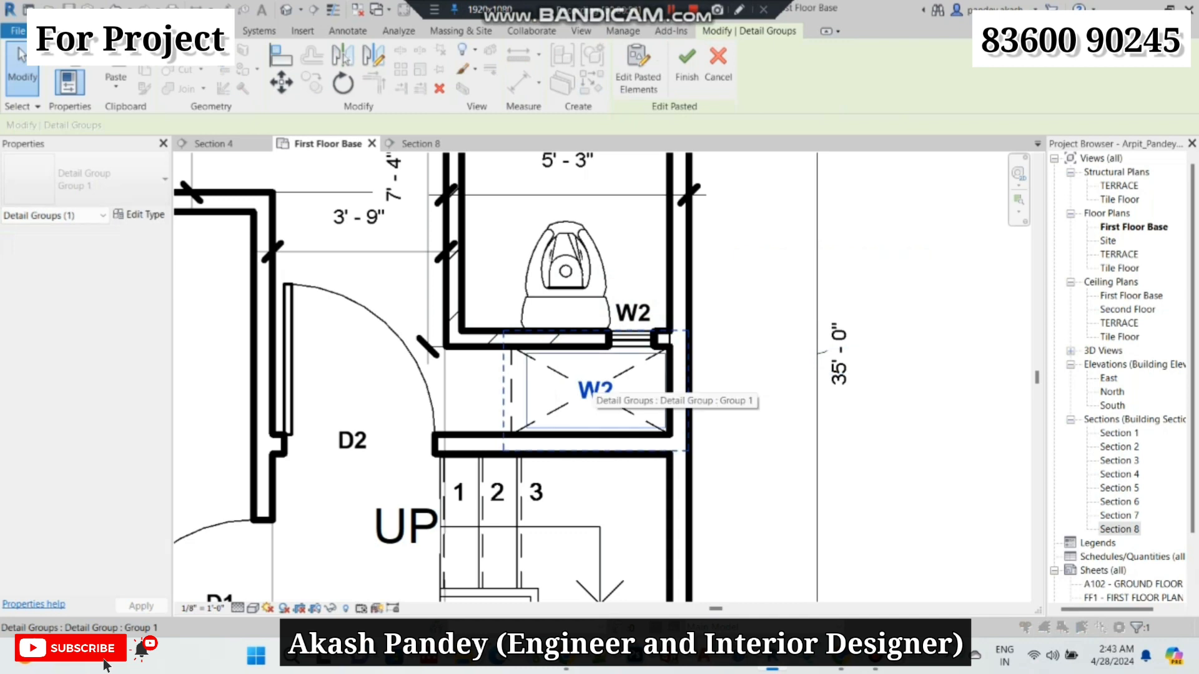
- Change the copied W2 label in the middle of the crossed shaft to read OTS
{"action": "left_click", "coordinate": [590, 389]}
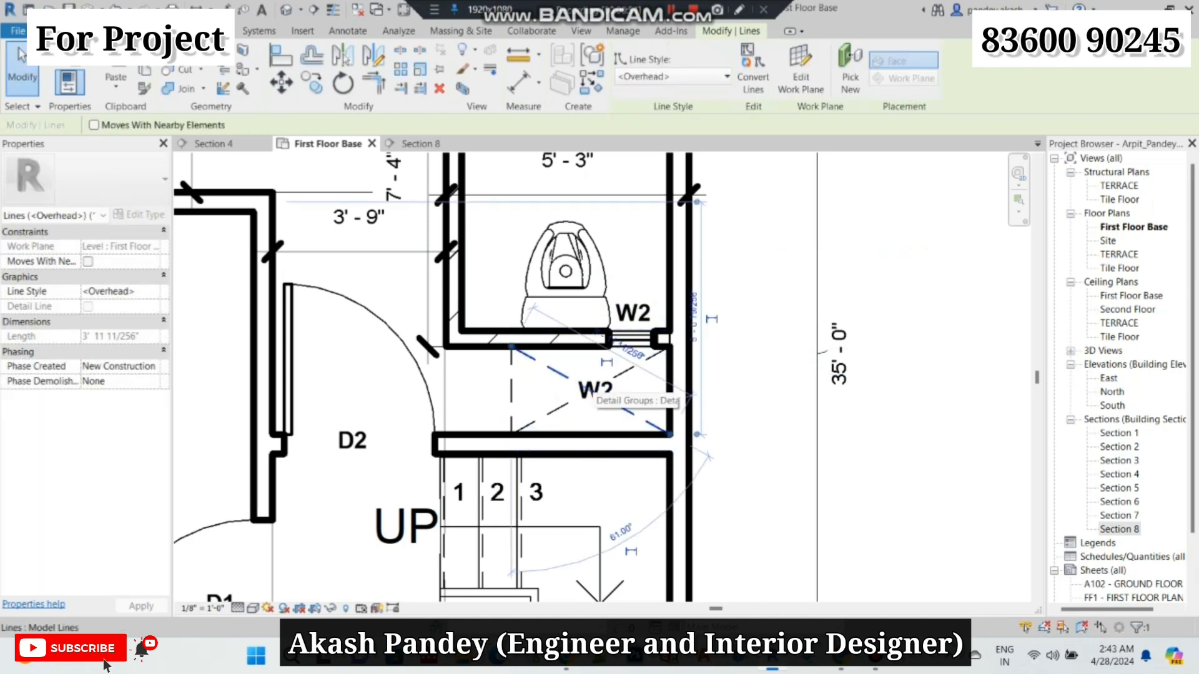
{"action": "key", "text": "Escape"}
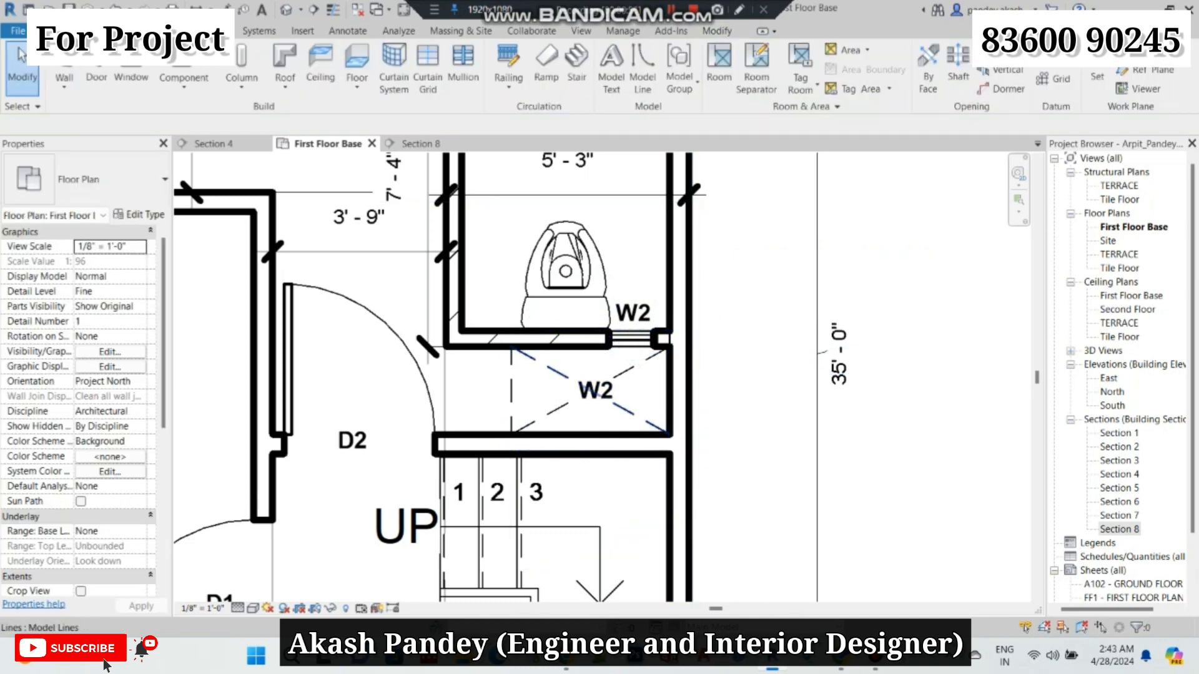
{"action": "left_click", "coordinate": [615, 379]}
{"action": "scroll", "coordinate": [630, 389], "scroll_direction": "up", "scroll_amount": 3}
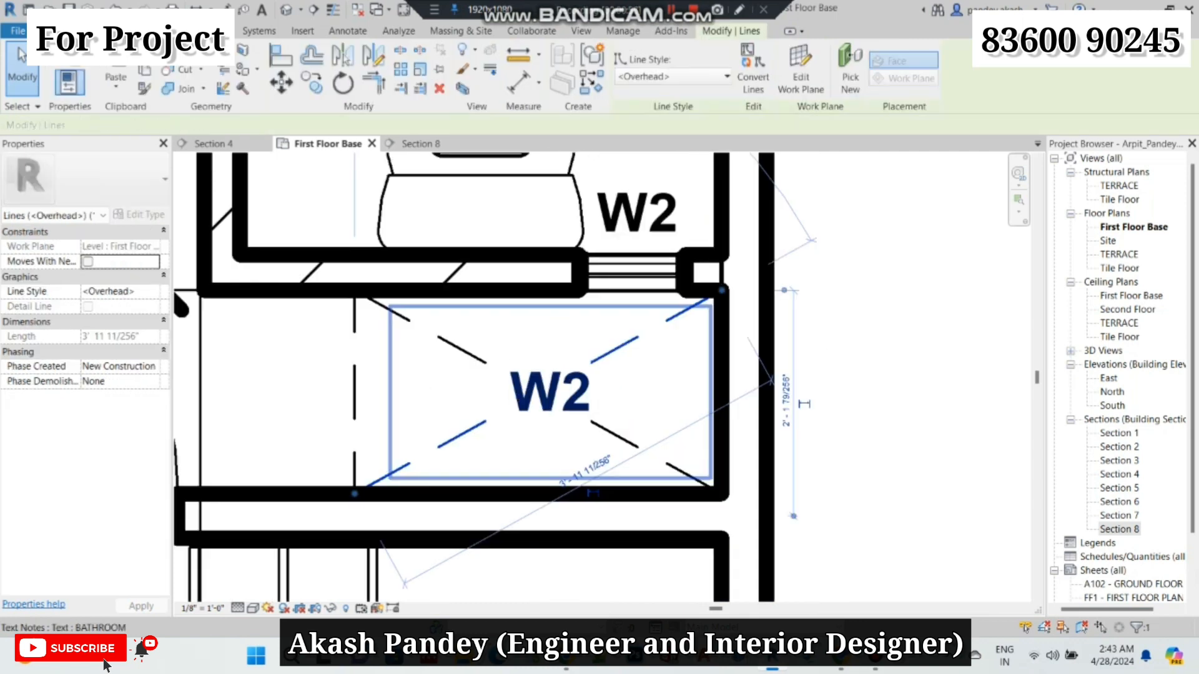
{"action": "left_click", "coordinate": [628, 390]}
{"action": "double_click", "coordinate": [628, 390]}
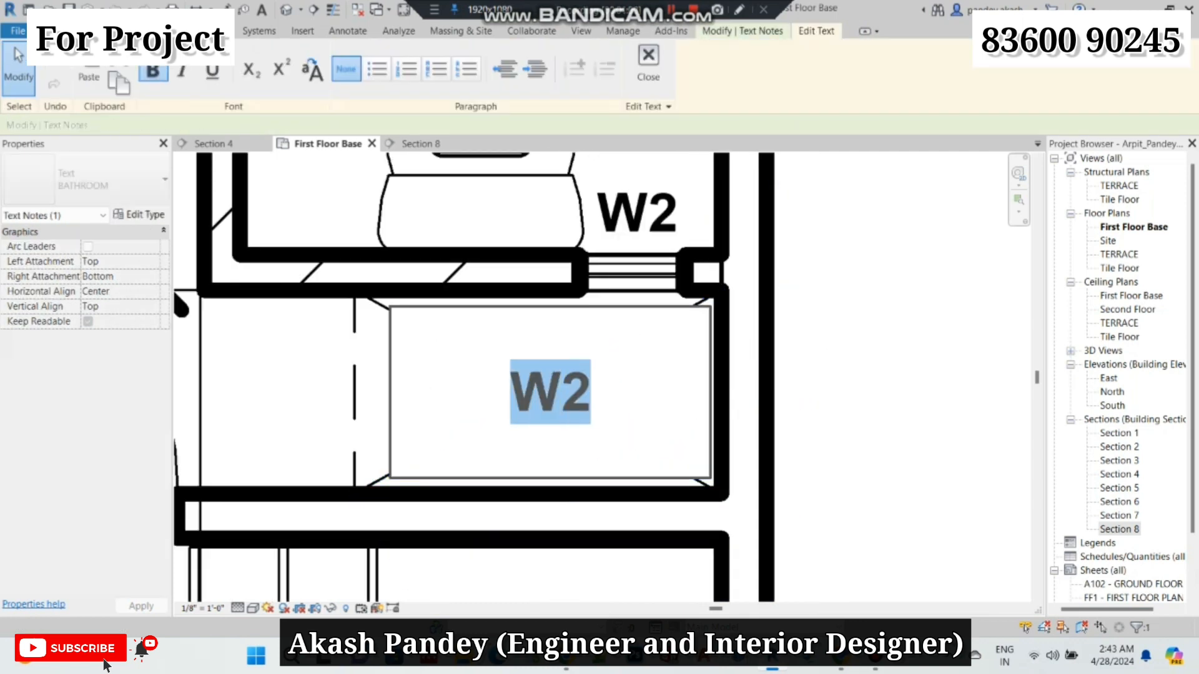
{"action": "type", "text": "O"}
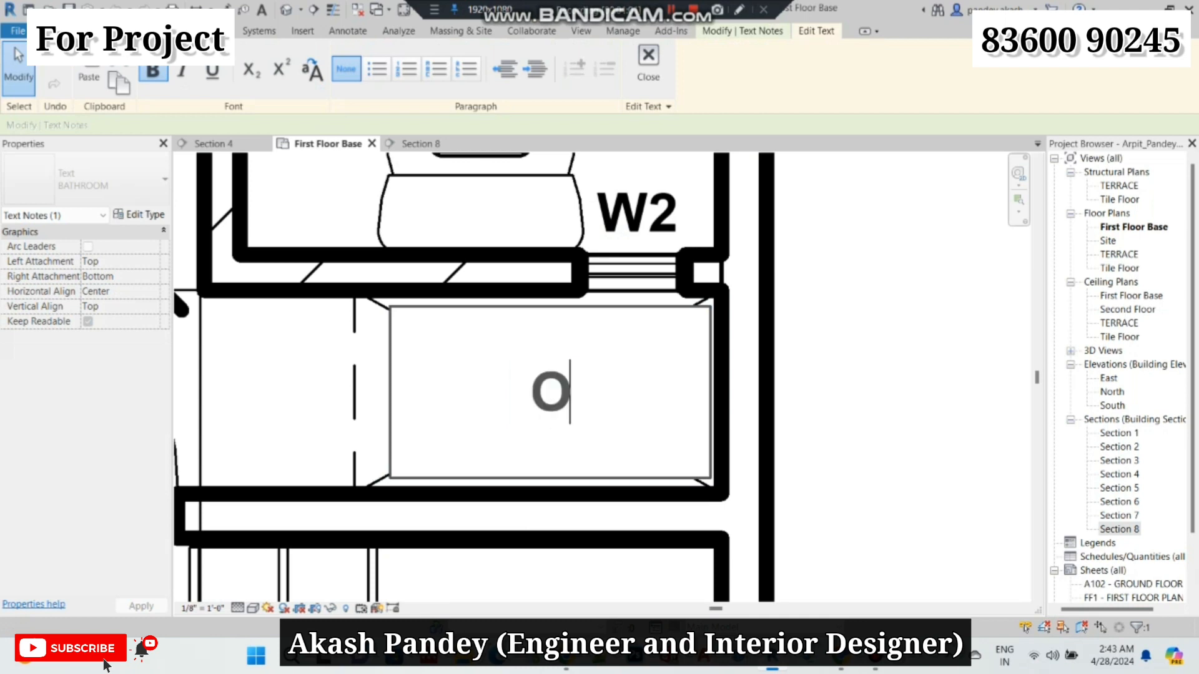
{"action": "key", "text": "Escape"}
{"action": "key", "text": "Escape"}
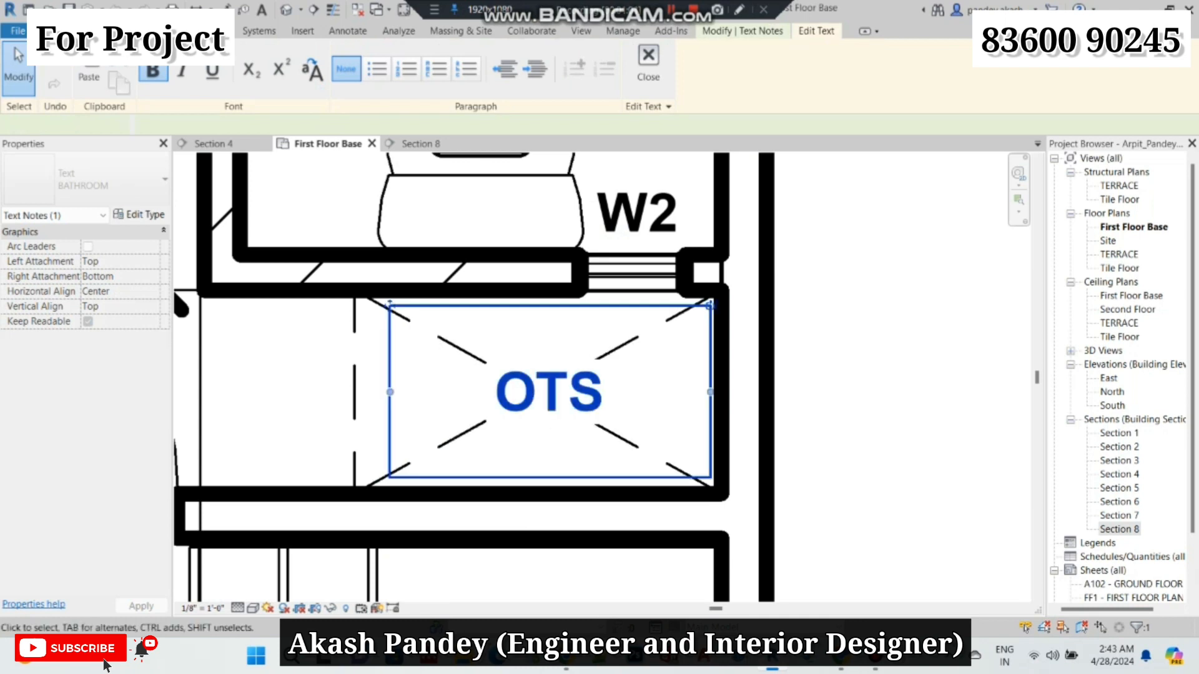
- Shift the shaft's dashed closing line to about 4'-1" from the west wall and trim its upper end to the bathroom wall's face
{"action": "scroll", "coordinate": [554, 480], "scroll_direction": "down", "scroll_amount": 3}
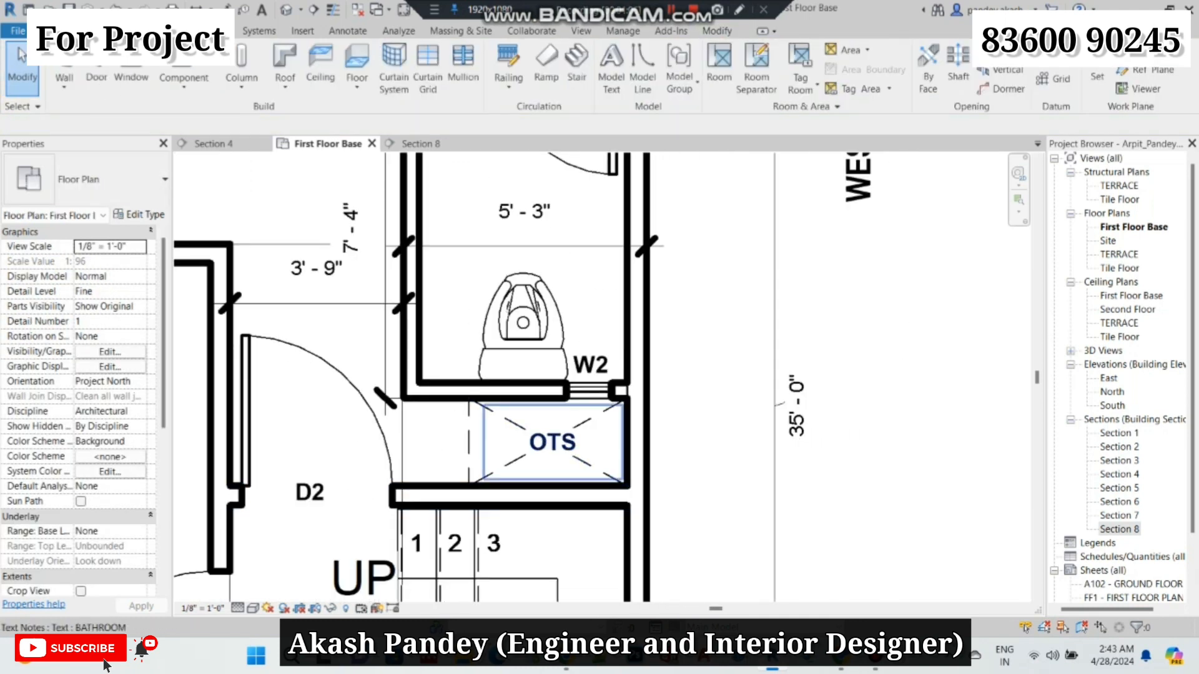
{"action": "scroll", "coordinate": [642, 429], "scroll_direction": "down", "scroll_amount": 2}
{"action": "scroll", "coordinate": [662, 421], "scroll_direction": "up", "scroll_amount": 2}
{"action": "scroll", "coordinate": [674, 424], "scroll_direction": "up", "scroll_amount": 1}
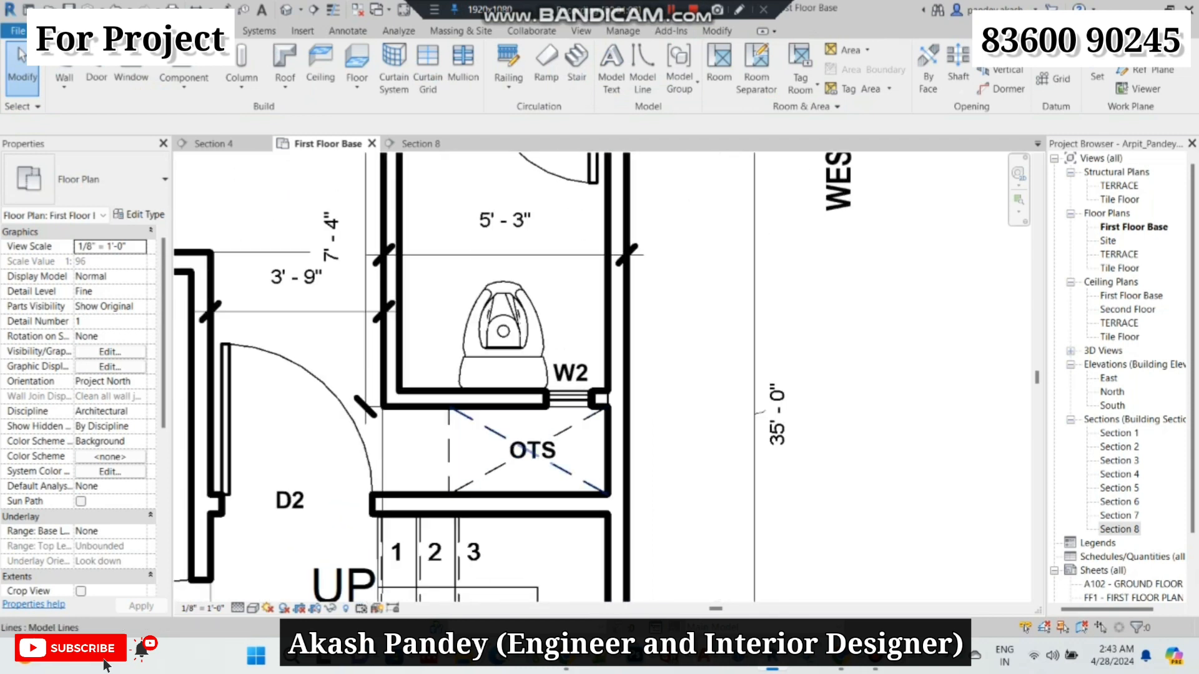
{"action": "left_click_drag", "start_coordinate": [449, 444], "coordinate": [428, 444]}
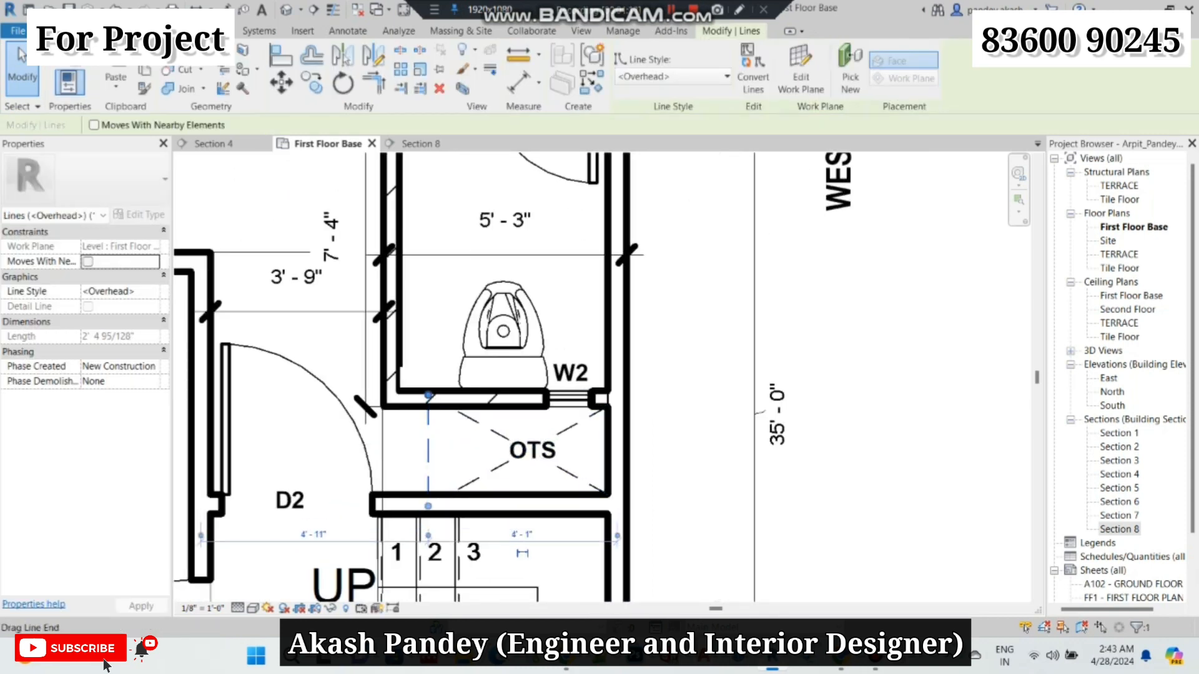
{"action": "left_click_drag", "start_coordinate": [428, 396], "coordinate": [428, 407]}
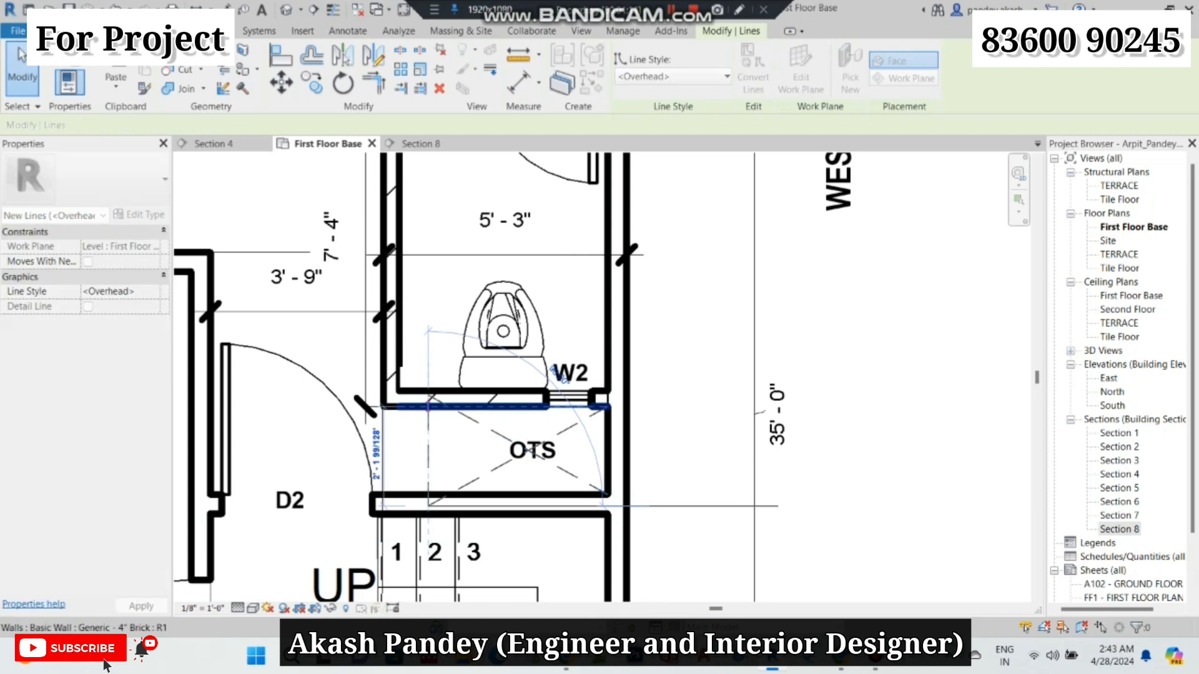
{"action": "key", "text": "Escape"}
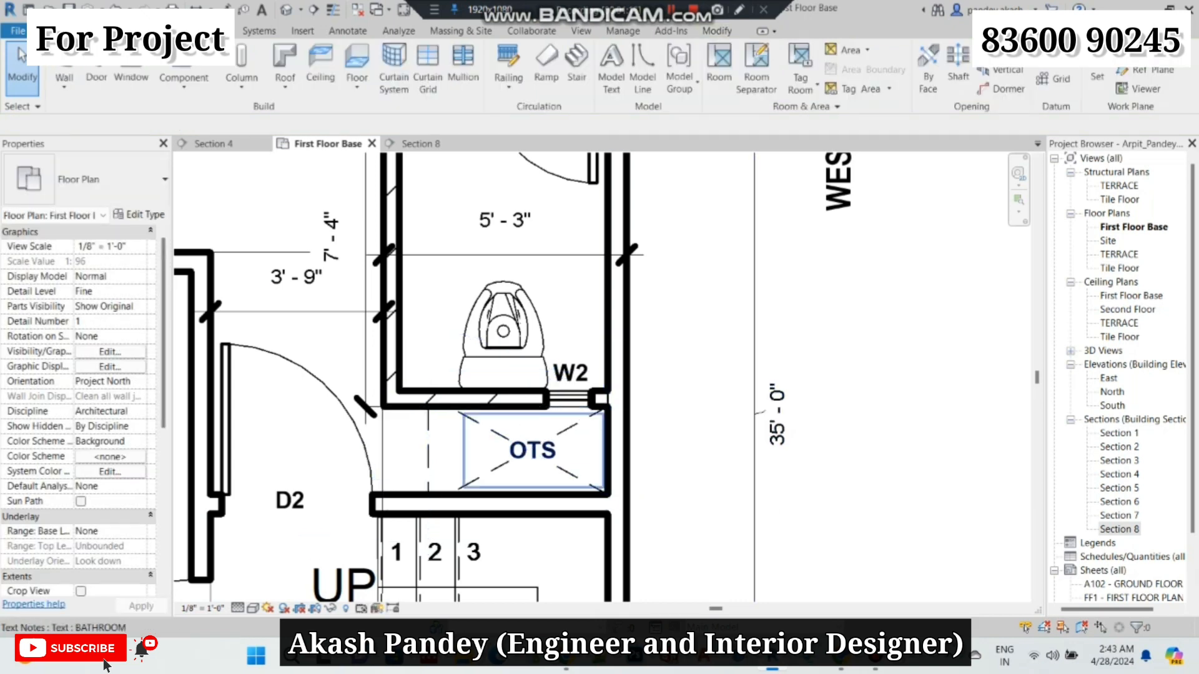
- Pull the two shaft diagonals' ends at the dashed closing line back to the faces of the stair wall and bathroom wall
{"action": "scroll", "coordinate": [542, 475], "scroll_direction": "up", "scroll_amount": 3}
{"action": "left_click", "coordinate": [412, 489]}
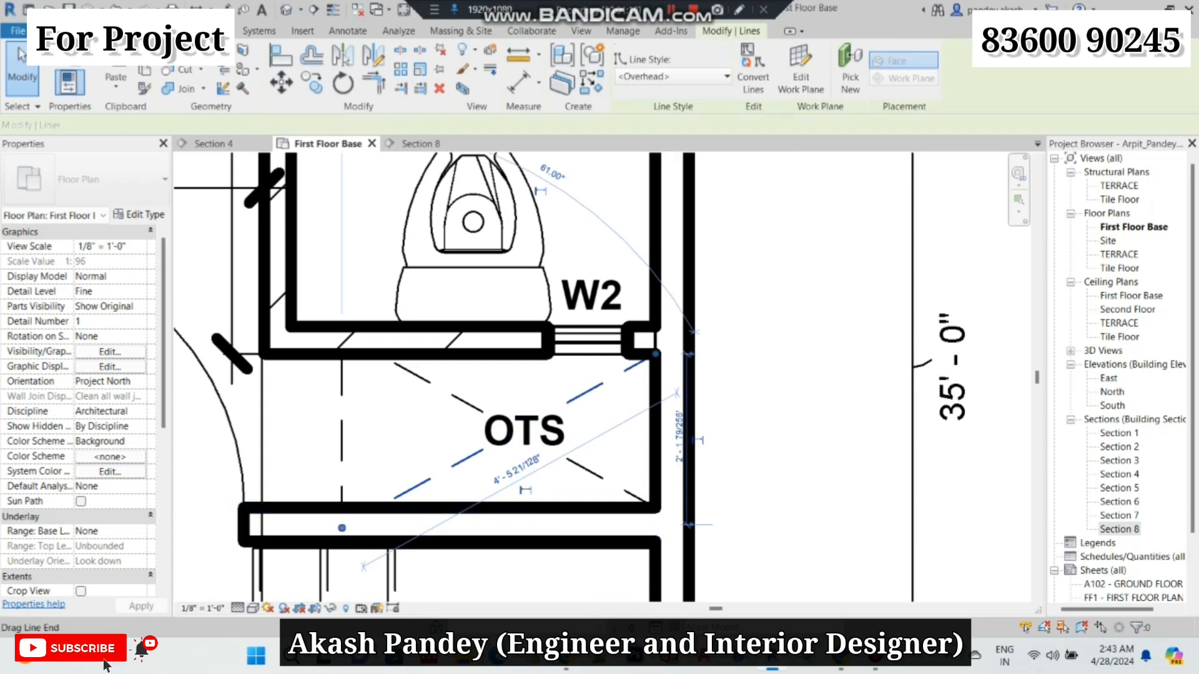
{"action": "left_click_drag", "start_coordinate": [341, 528], "coordinate": [341, 508]}
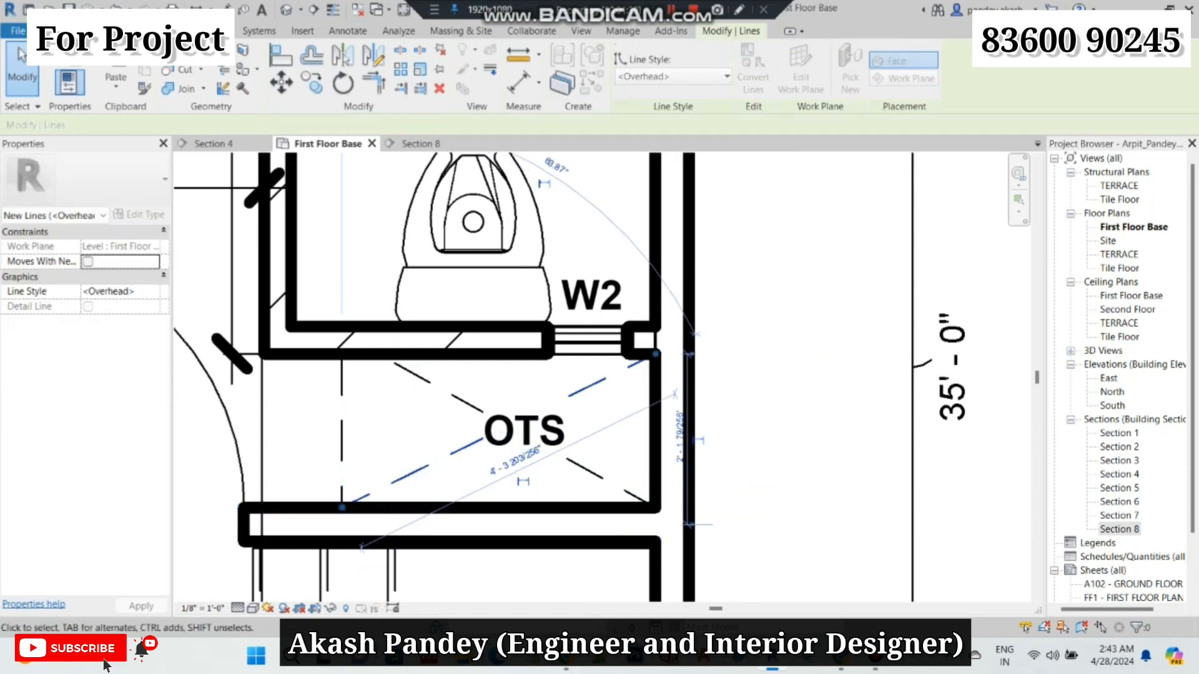
{"action": "left_click", "coordinate": [412, 373]}
{"action": "left_click_drag", "start_coordinate": [341, 334], "coordinate": [341, 362]}
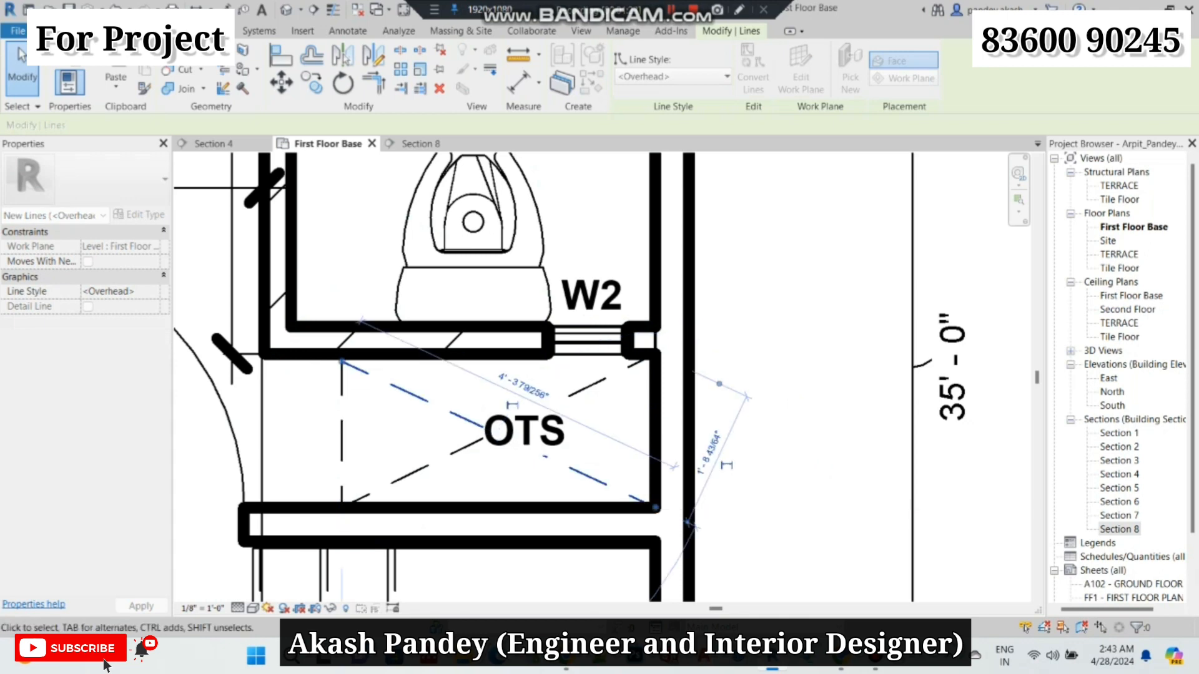
{"action": "key", "text": "Escape"}
- Move the OTS label to the crossing point of the shaft's diagonals
{"action": "left_click_drag", "start_coordinate": [525, 430], "coordinate": [494, 431]}
{"action": "key", "text": "Escape"}
{"action": "scroll", "coordinate": [610, 370], "scroll_direction": "down", "scroll_amount": 3}
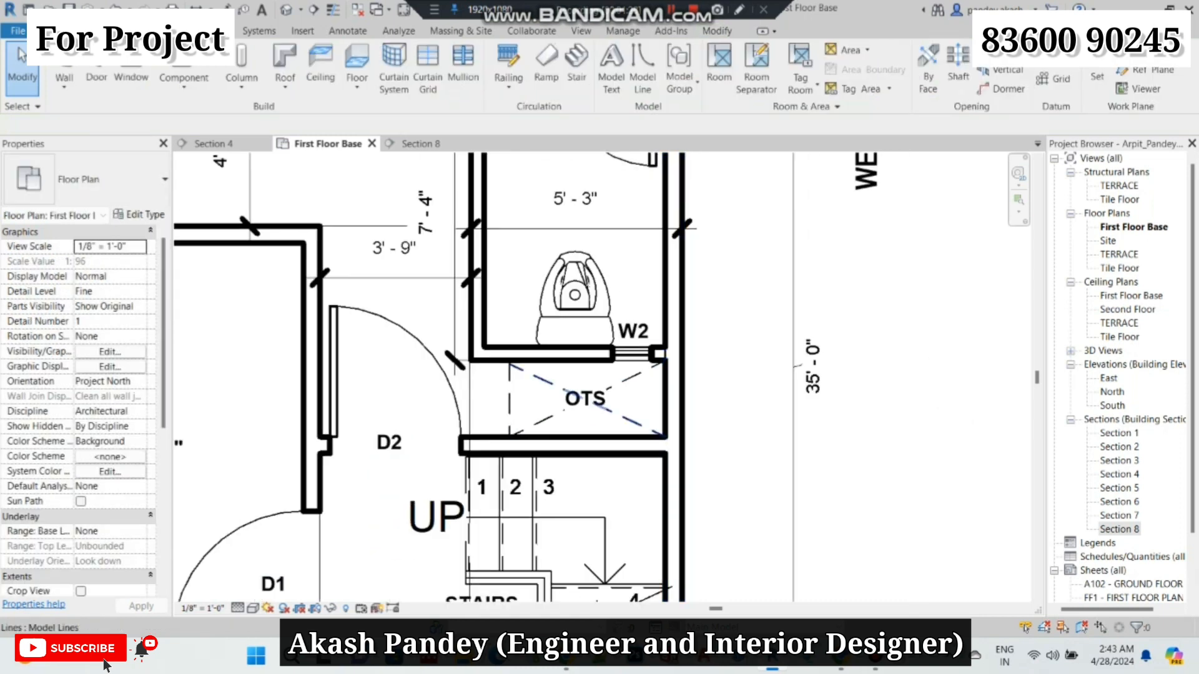
- Review the floor plan from the stairs and main gate through Shop 1 and Shop 2 up to the lobby
{"action": "scroll", "coordinate": [535, 377], "scroll_direction": "down", "scroll_amount": 2}
{"action": "scroll", "coordinate": [607, 408], "scroll_direction": "down", "scroll_amount": 3}
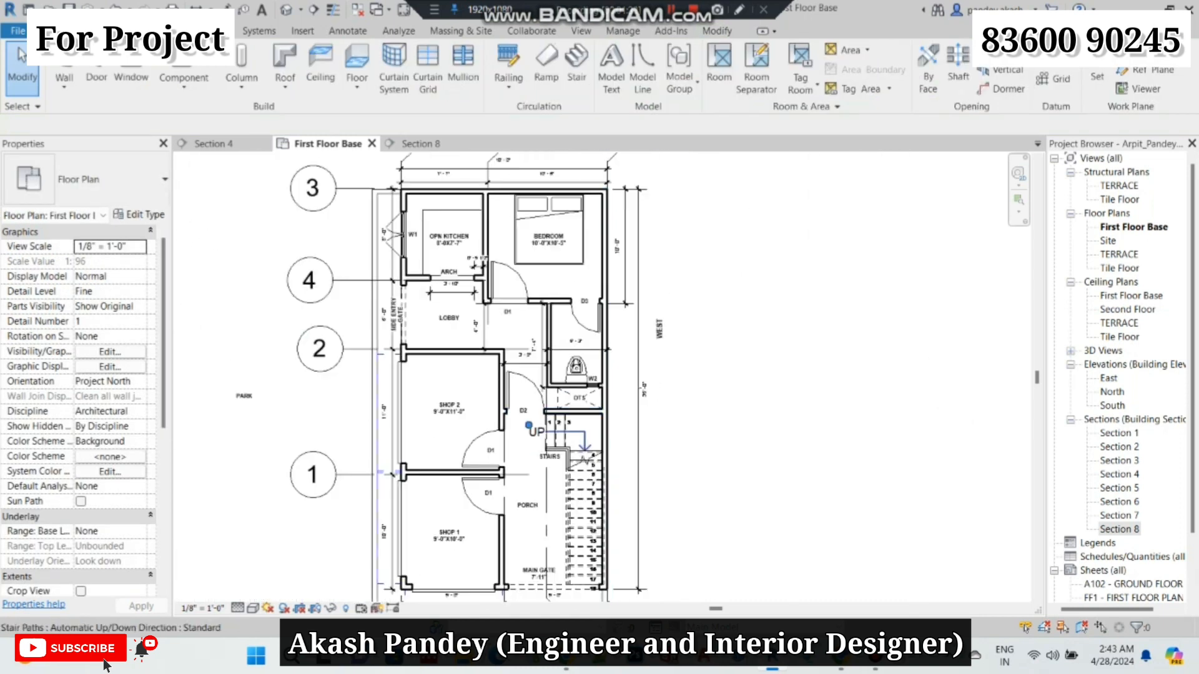
{"action": "middle_click_drag", "start_coordinate": [582, 411], "coordinate": [558, 277]}
{"action": "scroll", "coordinate": [526, 495], "scroll_direction": "up", "scroll_amount": 7}
{"action": "scroll", "coordinate": [585, 490], "scroll_direction": "down", "scroll_amount": 1}
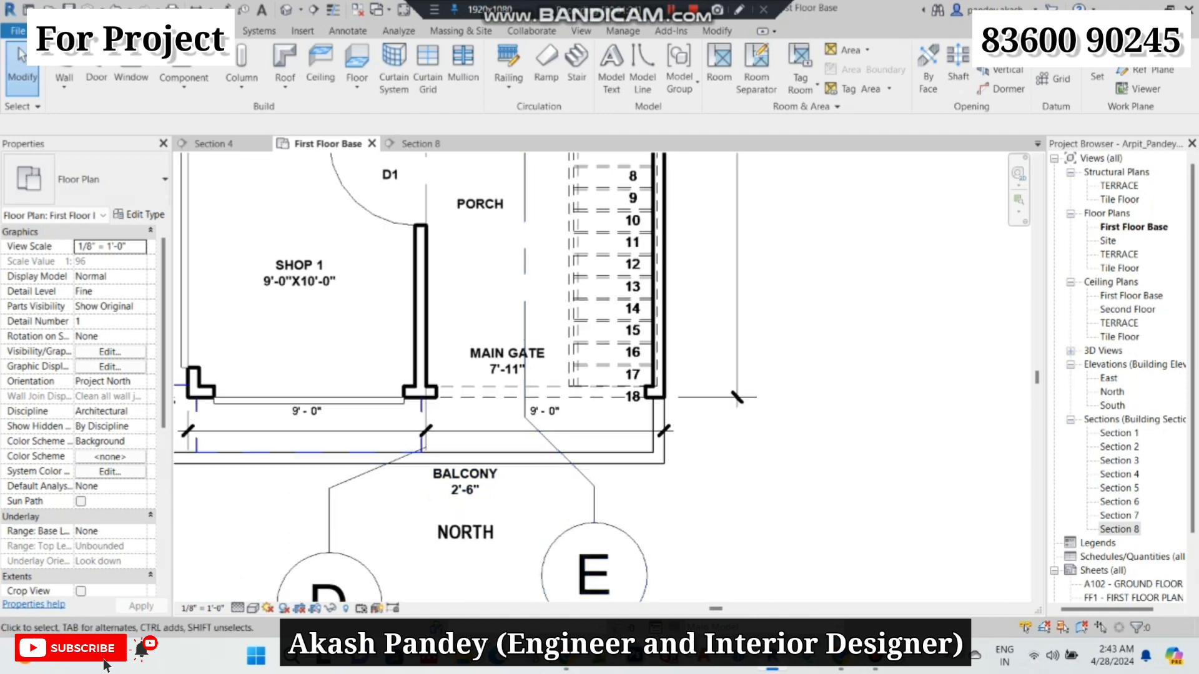
{"action": "middle_click_drag", "start_coordinate": [562, 463], "coordinate": [726, 508]}
{"action": "scroll", "coordinate": [277, 451], "scroll_direction": "up", "scroll_amount": 6}
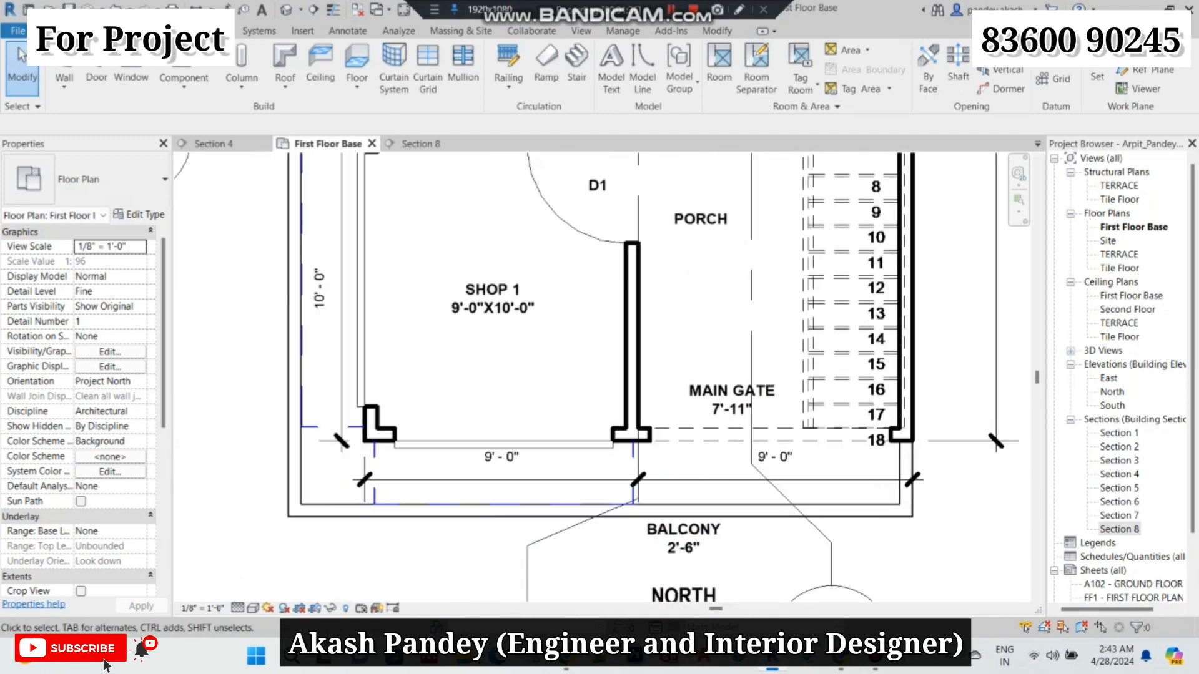
{"action": "scroll", "coordinate": [341, 484], "scroll_direction": "down", "scroll_amount": 3}
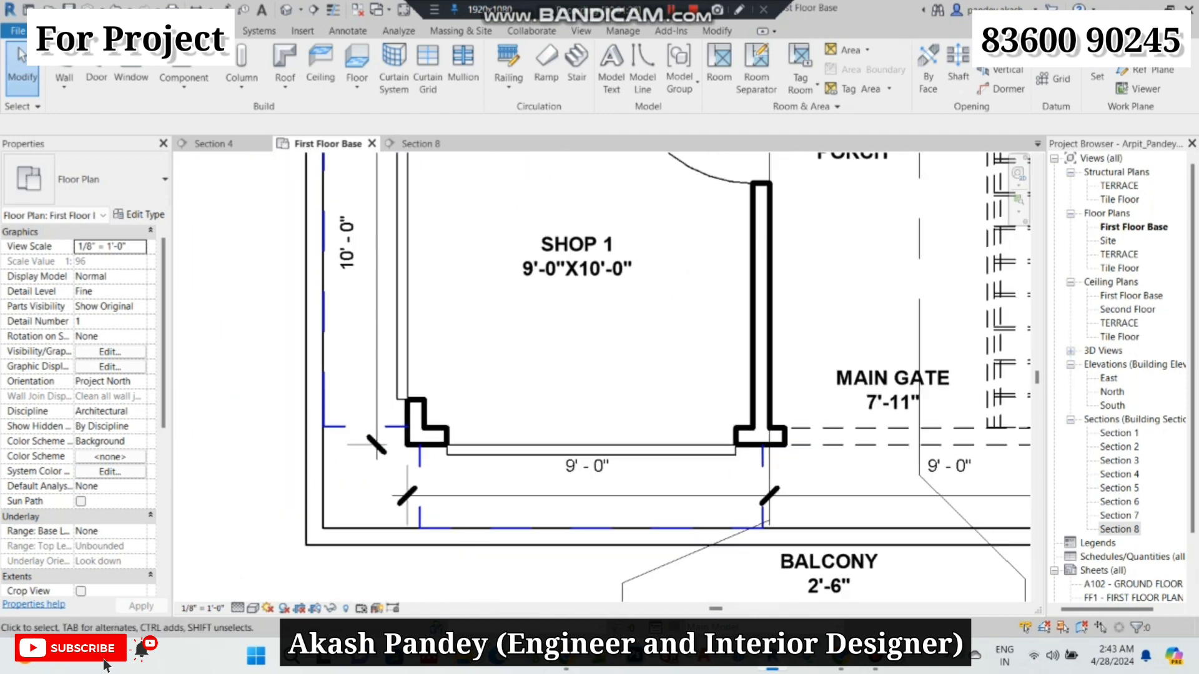
{"action": "middle_click_drag", "start_coordinate": [490, 340], "coordinate": [520, 528]}
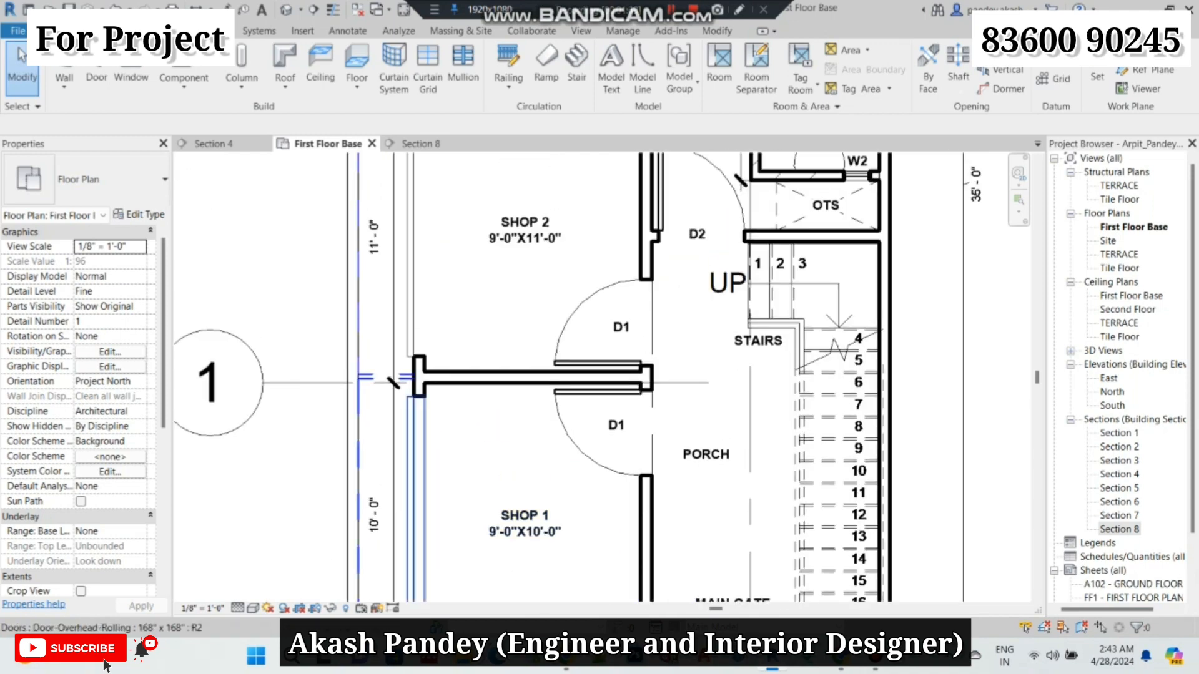
{"action": "middle_click_drag", "start_coordinate": [508, 229], "coordinate": [491, 468]}
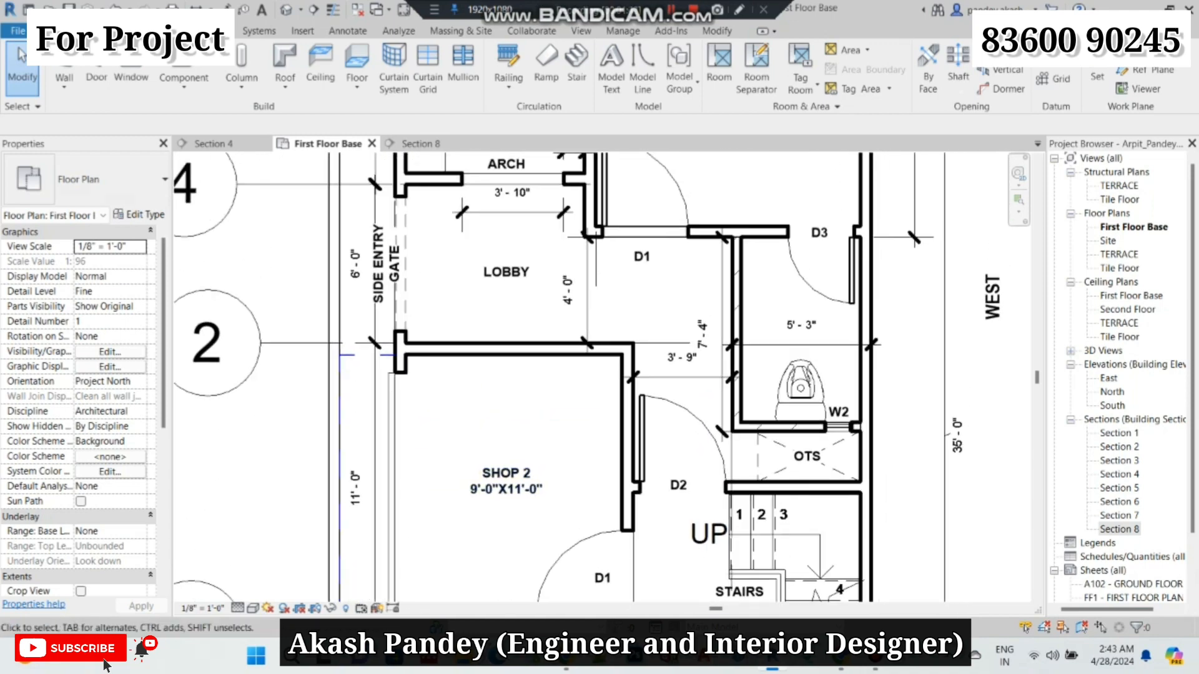
- Move the 3'-9" passage dimension between Shop 2 and the bathroom slightly closer to door D2
{"action": "middle_click_drag", "start_coordinate": [507, 259], "coordinate": [408, 270]}
{"action": "scroll", "coordinate": [617, 387], "scroll_direction": "up", "scroll_amount": 3}
{"action": "mouse_move", "coordinate": [600, 359]}
{"action": "left_mouse_down"}
{"action": "mouse_move", "coordinate": [599, 388]}
{"action": "mouse_move", "coordinate": [599, 379]}
{"action": "left_mouse_up"}
{"action": "key", "text": "Escape"}
{"action": "scroll", "coordinate": [546, 356], "scroll_direction": "down", "scroll_amount": 4}
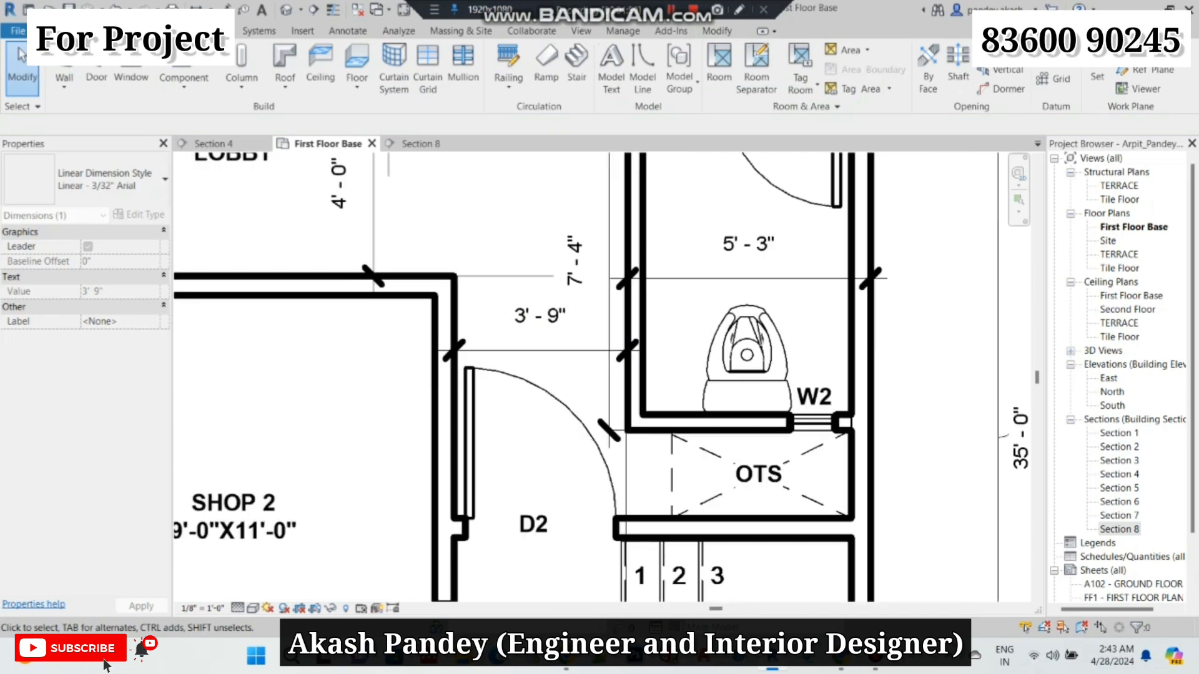
{"action": "middle_click_drag", "start_coordinate": [546, 356], "coordinate": [552, 178]}
{"action": "scroll", "coordinate": [600, 375], "scroll_direction": "up", "scroll_amount": 3}
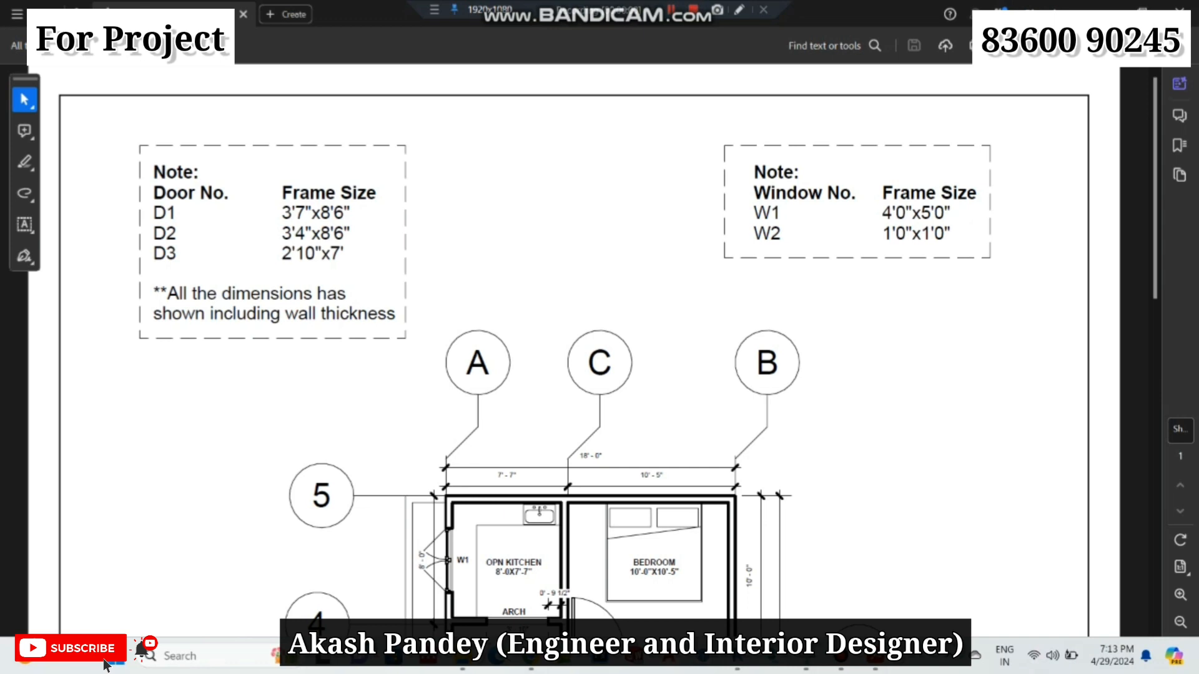
- Examine the exported Ground Floor Plan PDF sheet, including its door and window notes, grids, room dimensions and title block
{"action": "scroll", "coordinate": [599, 349], "scroll_direction": "down", "scroll_amount": 2}
{"action": "scroll", "coordinate": [599, 349], "scroll_direction": "down", "scroll_amount": 10}
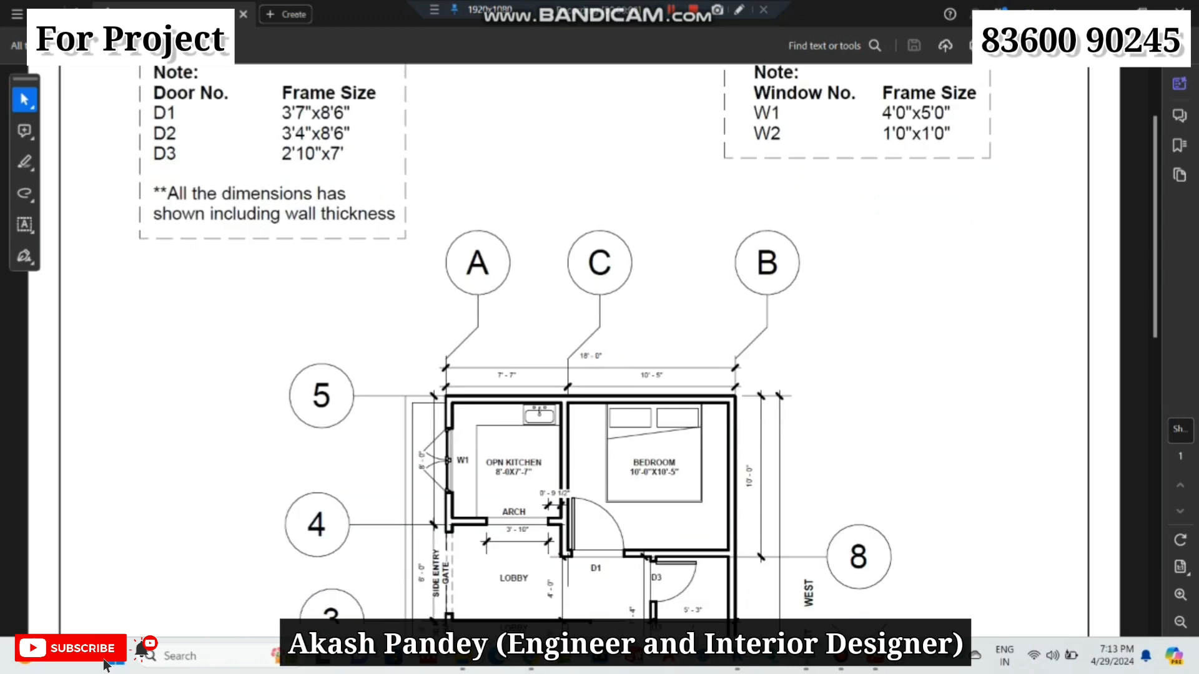
{"action": "scroll", "coordinate": [600, 349], "scroll_direction": "down", "scroll_amount": 2}
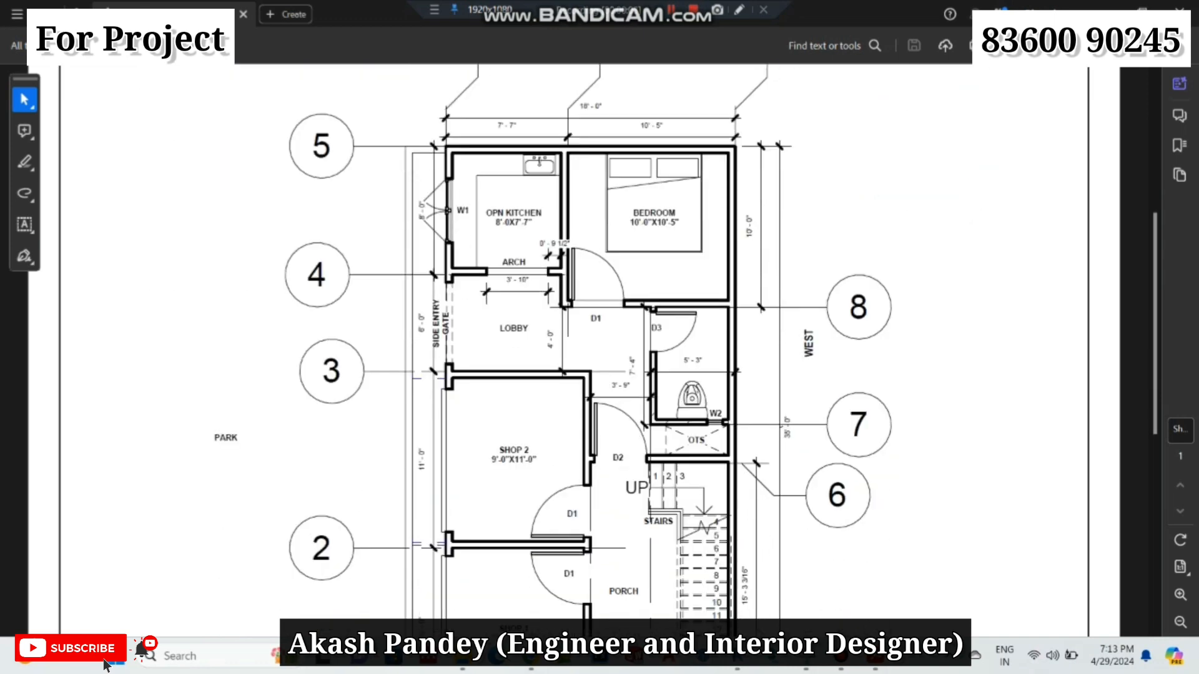
{"action": "scroll", "coordinate": [600, 349], "scroll_direction": "down", "scroll_amount": 4}
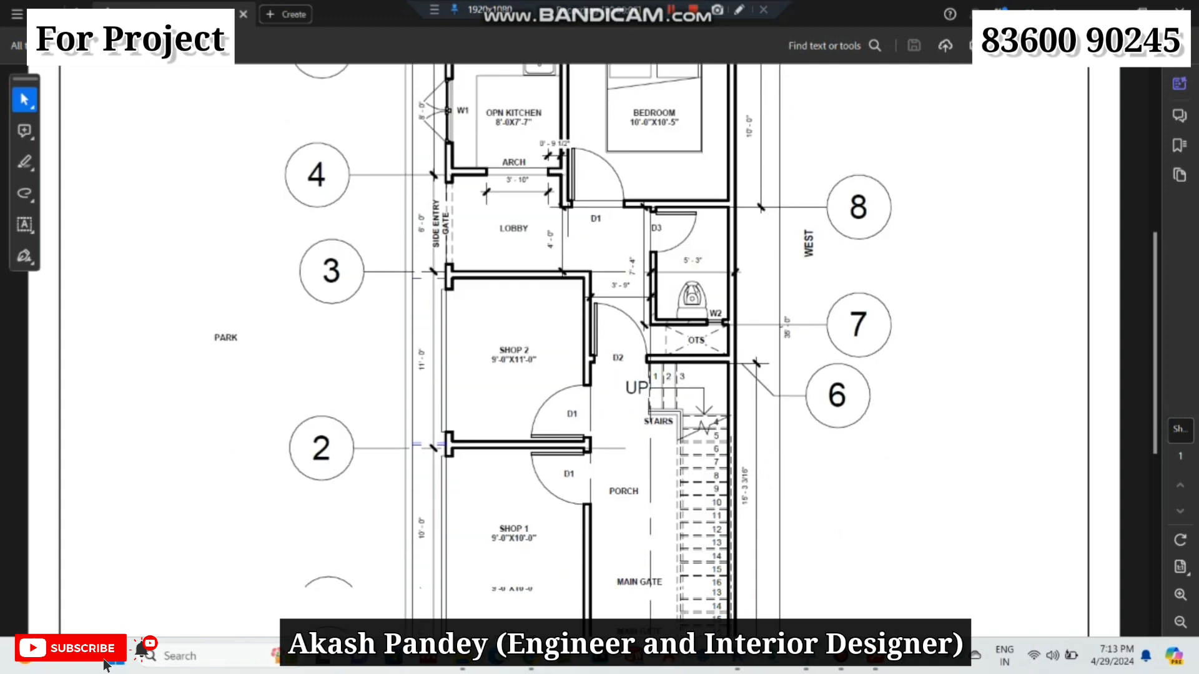
{"action": "scroll", "coordinate": [599, 350], "scroll_direction": "down", "scroll_amount": 4}
{"action": "scroll", "coordinate": [600, 349], "scroll_direction": "down", "scroll_amount": 10}
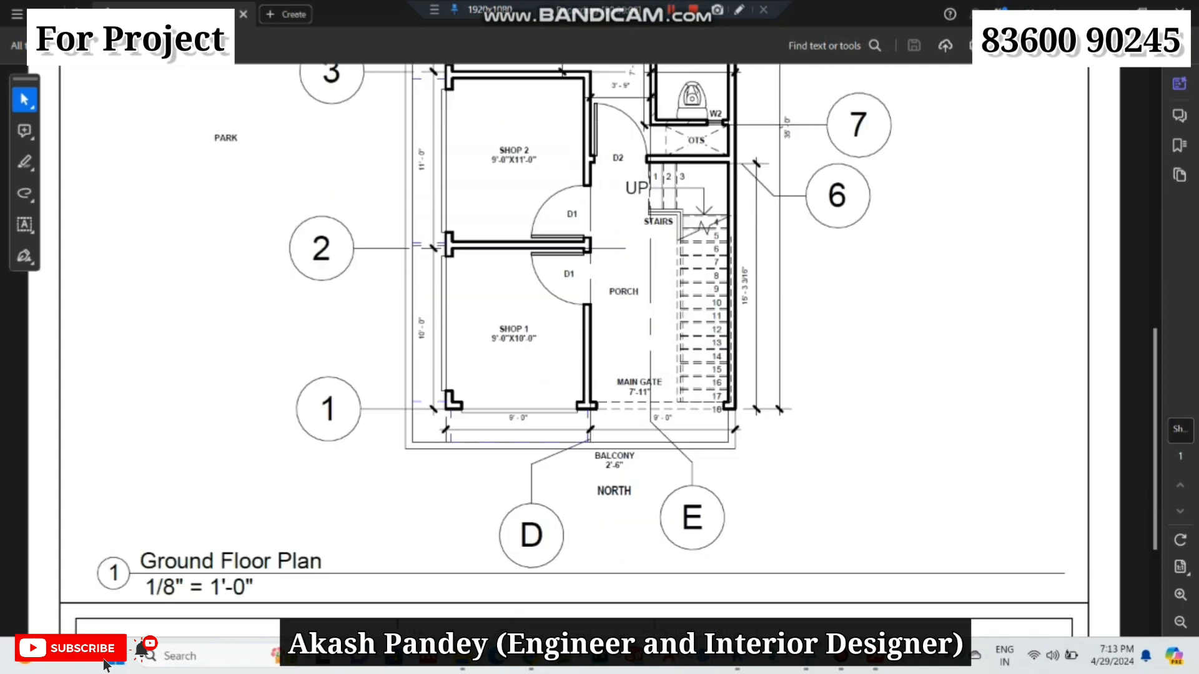
{"action": "scroll", "coordinate": [600, 350], "scroll_direction": "down", "scroll_amount": 1}
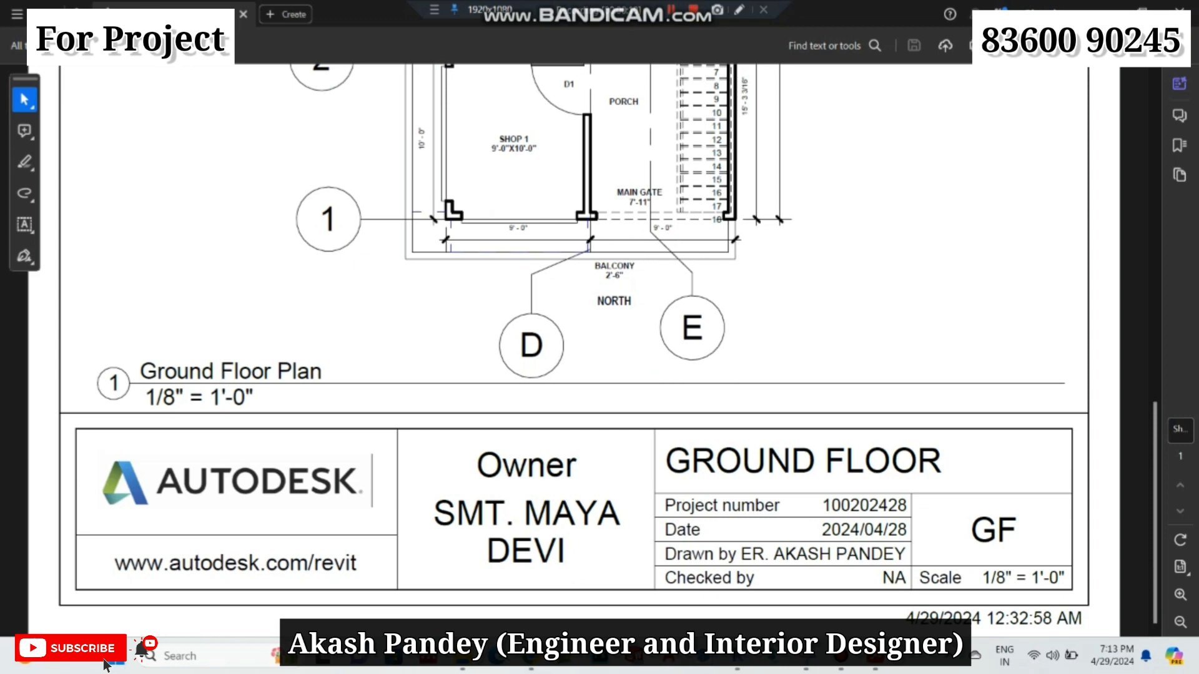
{"action": "scroll", "coordinate": [600, 349], "scroll_direction": "up", "scroll_amount": 1}
{"action": "scroll", "coordinate": [599, 349], "scroll_direction": "up", "scroll_amount": 5}
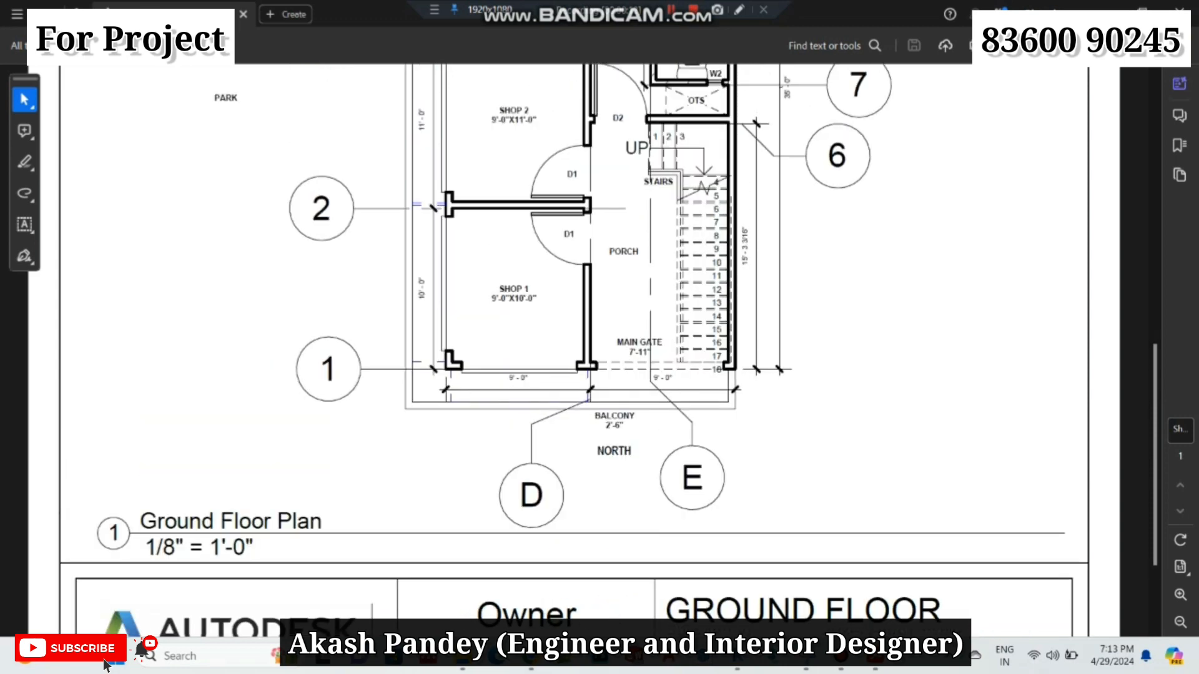
{"action": "scroll", "coordinate": [599, 349], "scroll_direction": "up", "scroll_amount": 2}
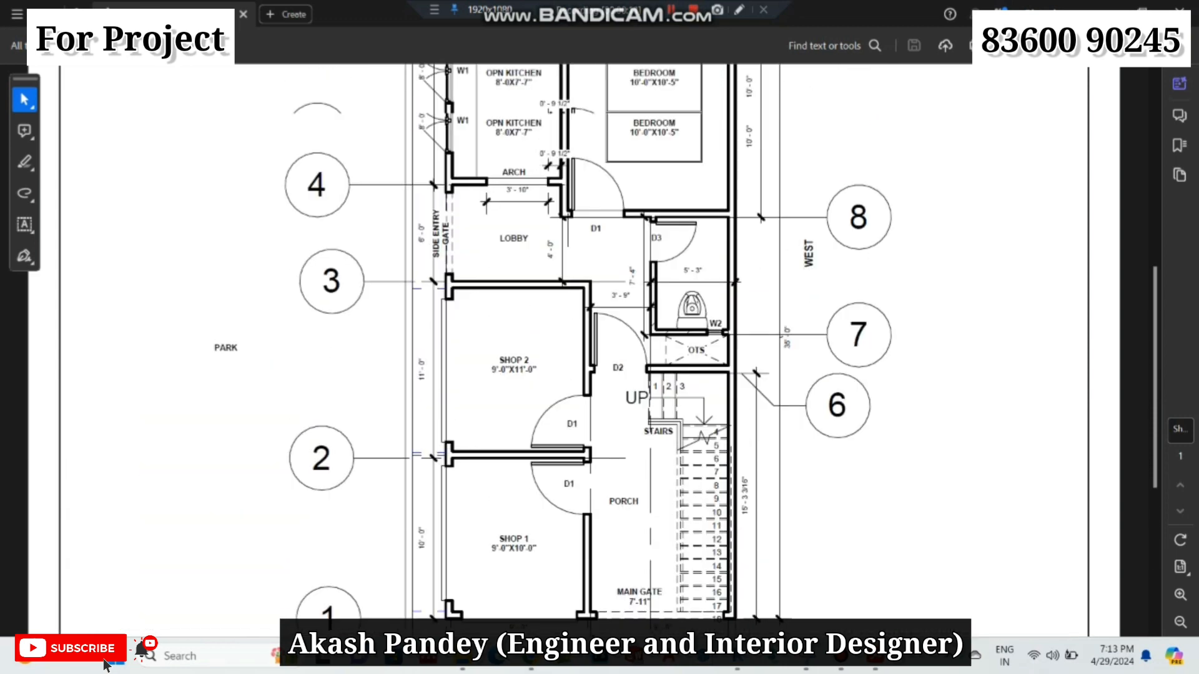
{"action": "scroll", "coordinate": [600, 349], "scroll_direction": "up", "scroll_amount": 3}
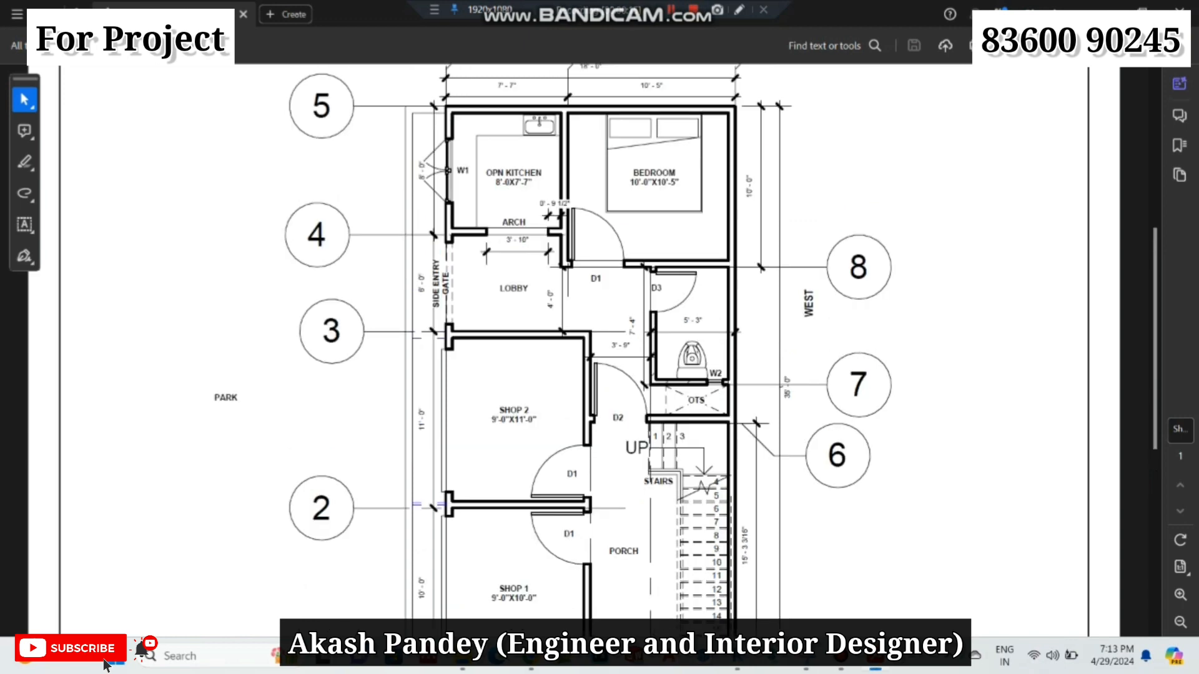
{"action": "scroll", "coordinate": [600, 350], "scroll_direction": "up", "scroll_amount": 6}
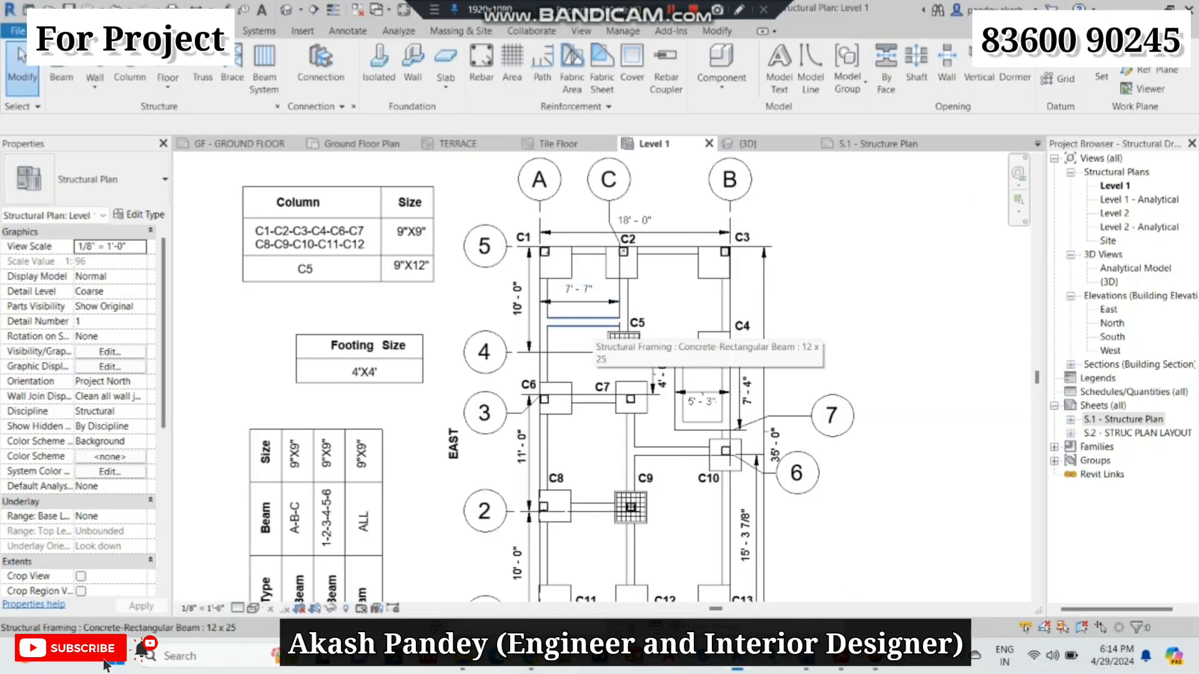
- Switch to Revit's Level 1 structural plan and examine its column positions, footings, grid dimensions and beam tables
{"action": "mouse_move", "coordinate": [599, 350]}
{"action": "middle_mouse_down"}
{"action": "mouse_move", "coordinate": [611, 462]}
{"action": "mouse_move", "coordinate": [578, 353]}
{"action": "mouse_move", "coordinate": [582, 310]}
{"action": "middle_mouse_up"}
{"action": "scroll", "coordinate": [600, 375], "scroll_direction": "down", "scroll_amount": 1}
{"action": "scroll", "coordinate": [650, 555], "scroll_direction": "up", "scroll_amount": 4}
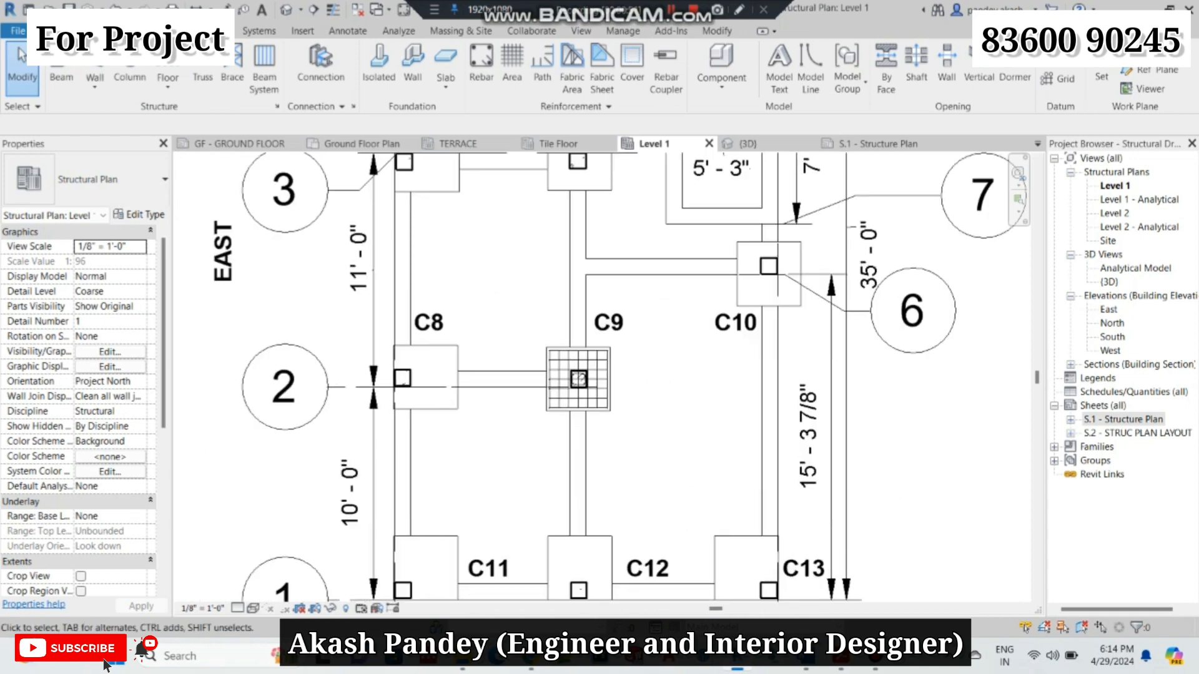
{"action": "scroll", "coordinate": [673, 312], "scroll_direction": "down", "scroll_amount": 2}
{"action": "middle_click_drag", "start_coordinate": [656, 331], "coordinate": [713, 363]}
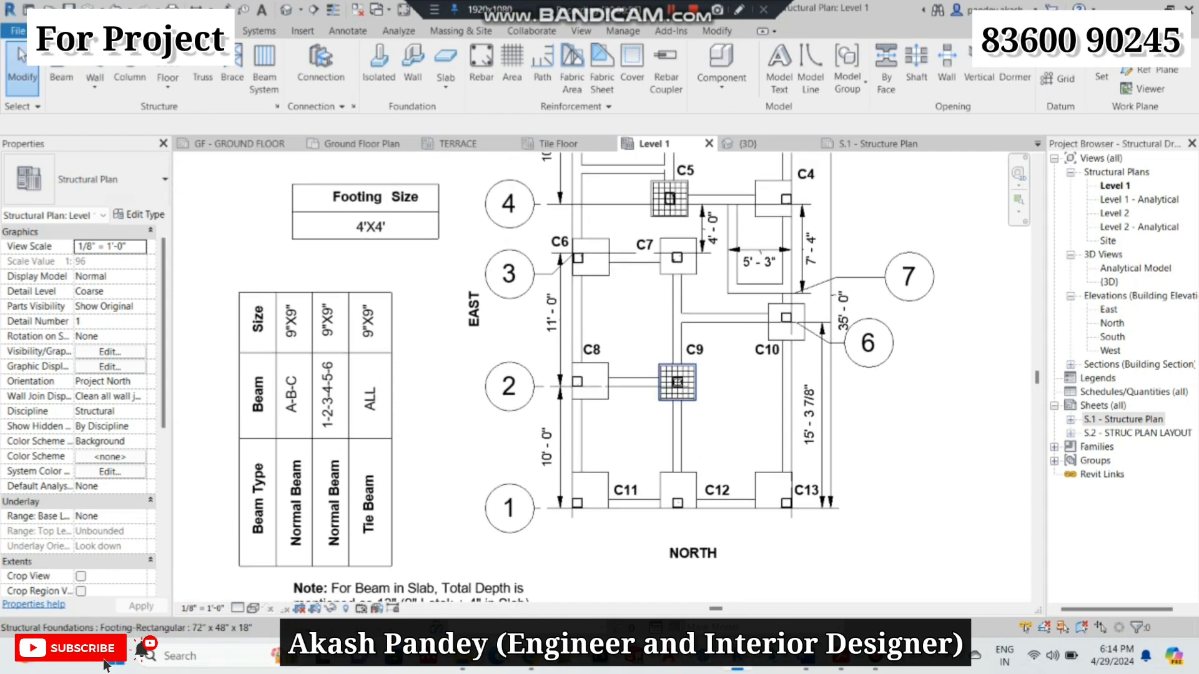
{"action": "middle_click_drag", "start_coordinate": [694, 350], "coordinate": [694, 419]}
{"action": "left_click", "coordinate": [693, 420]}
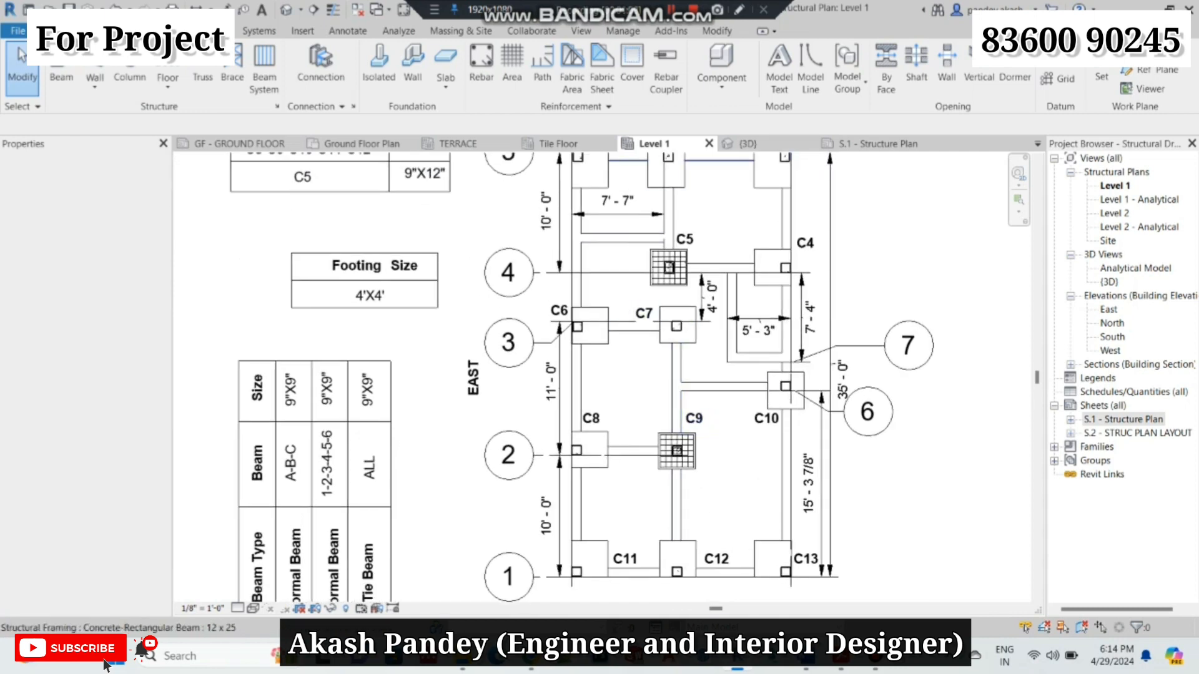
- Open the S.1 Structure Plan sheet and examine its exported PDF, including column, footing and beam tables, grids, slab-beam note and title block
{"action": "left_click", "coordinate": [878, 144]}
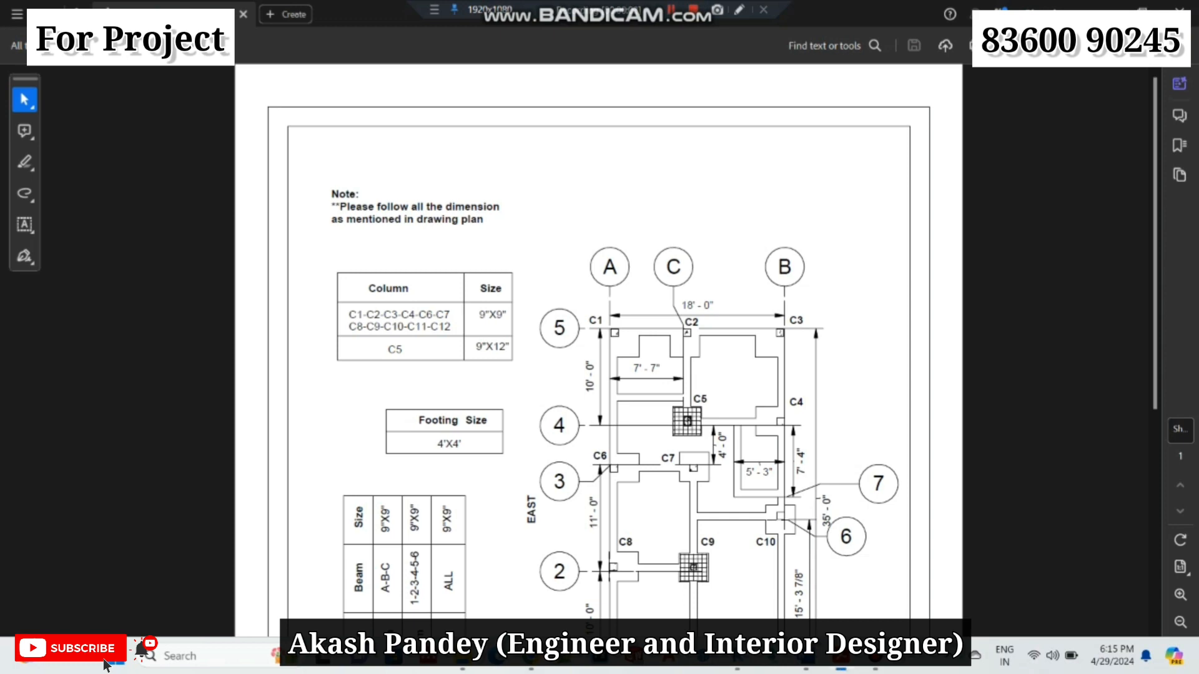
{"action": "scroll", "coordinate": [646, 203], "scroll_direction": "up", "scroll_amount": 5, "text": "ctrl"}
{"action": "scroll", "coordinate": [647, 203], "scroll_direction": "down", "scroll_amount": 4}
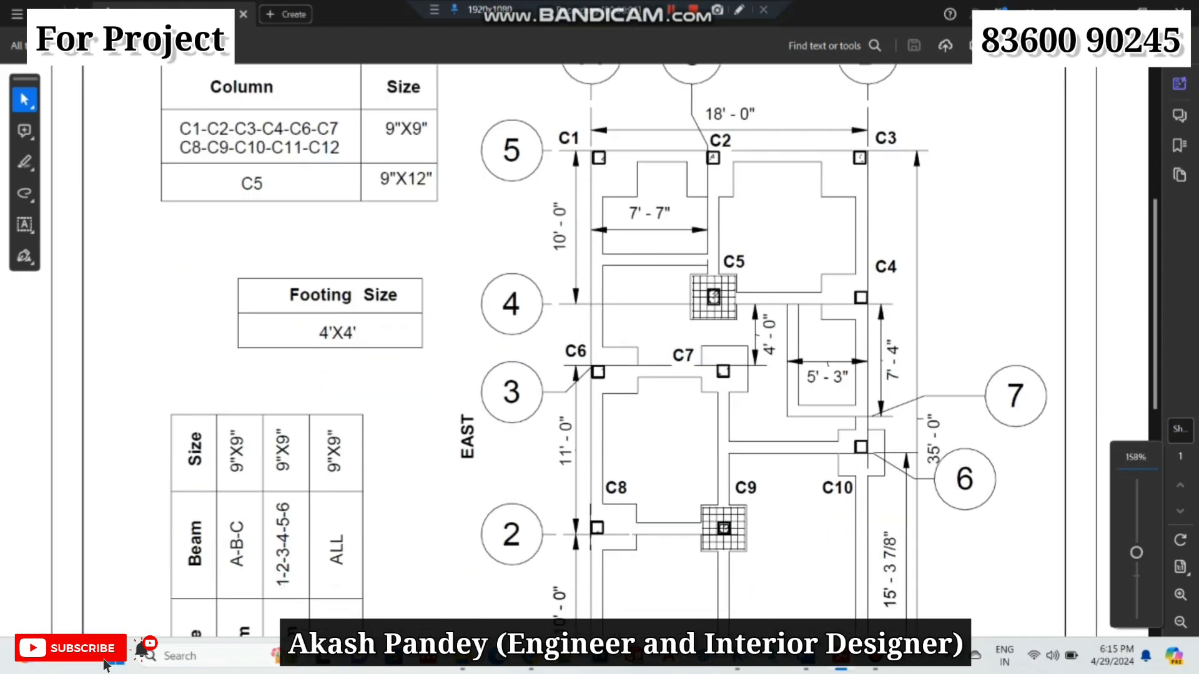
{"action": "scroll", "coordinate": [647, 312], "scroll_direction": "down", "scroll_amount": 5}
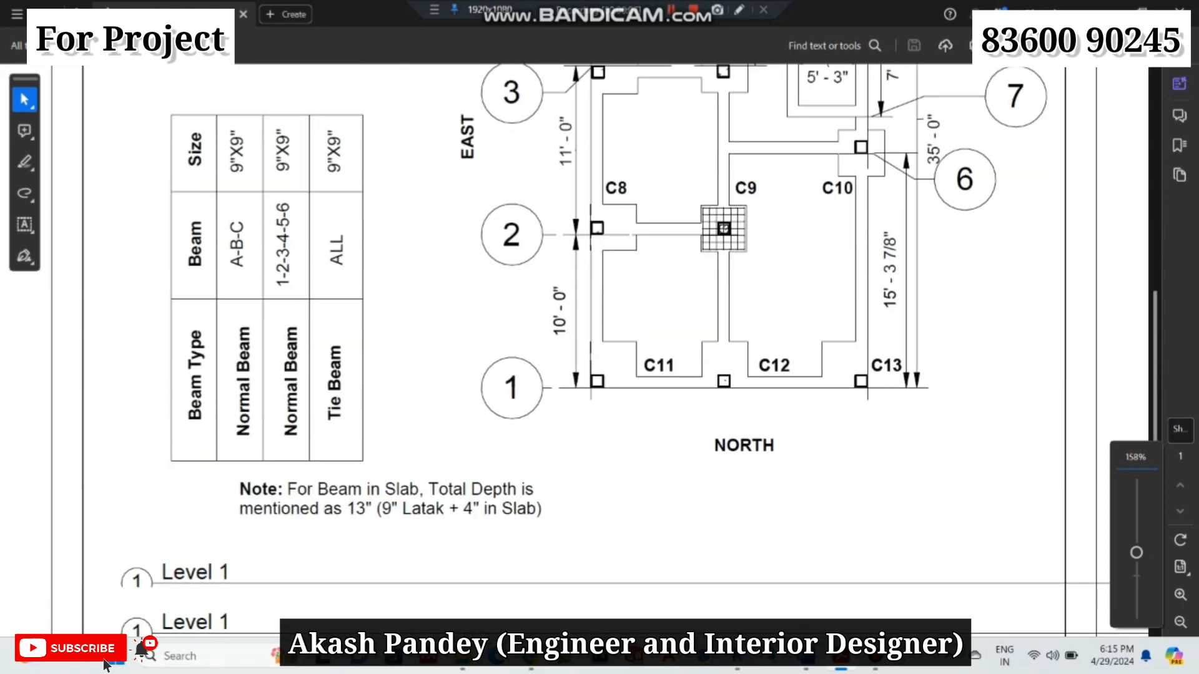
{"action": "scroll", "coordinate": [615, 350], "scroll_direction": "down", "scroll_amount": 4}
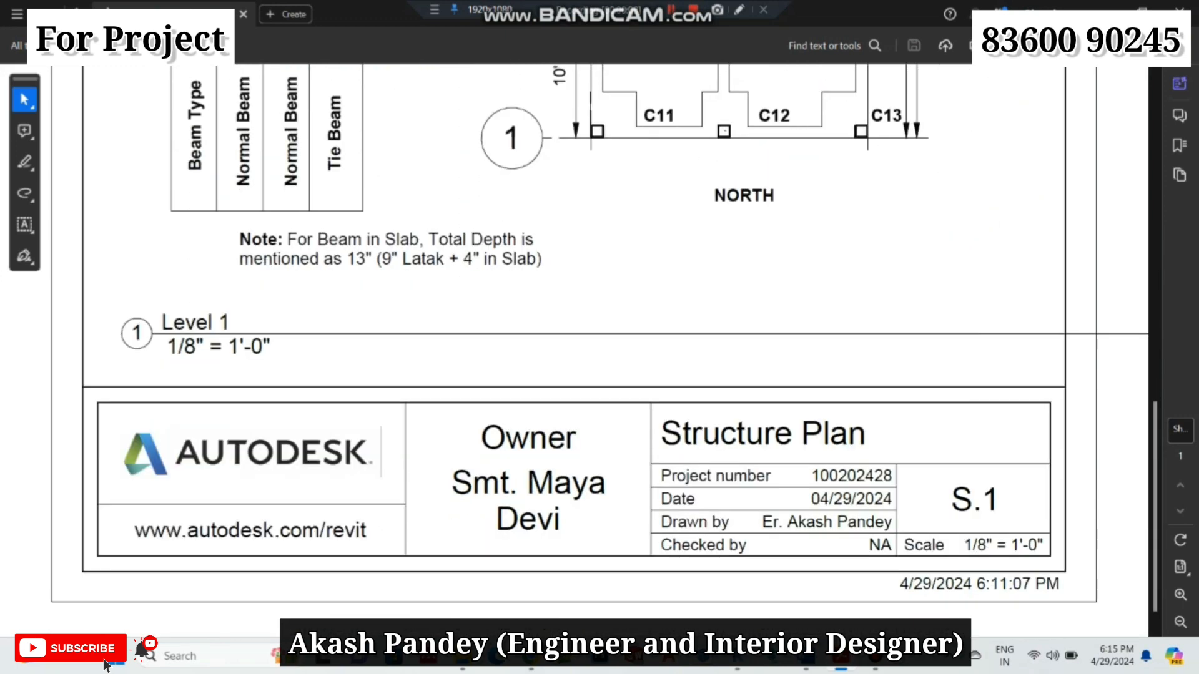
{"action": "scroll", "coordinate": [600, 349], "scroll_direction": "up", "scroll_amount": 4}
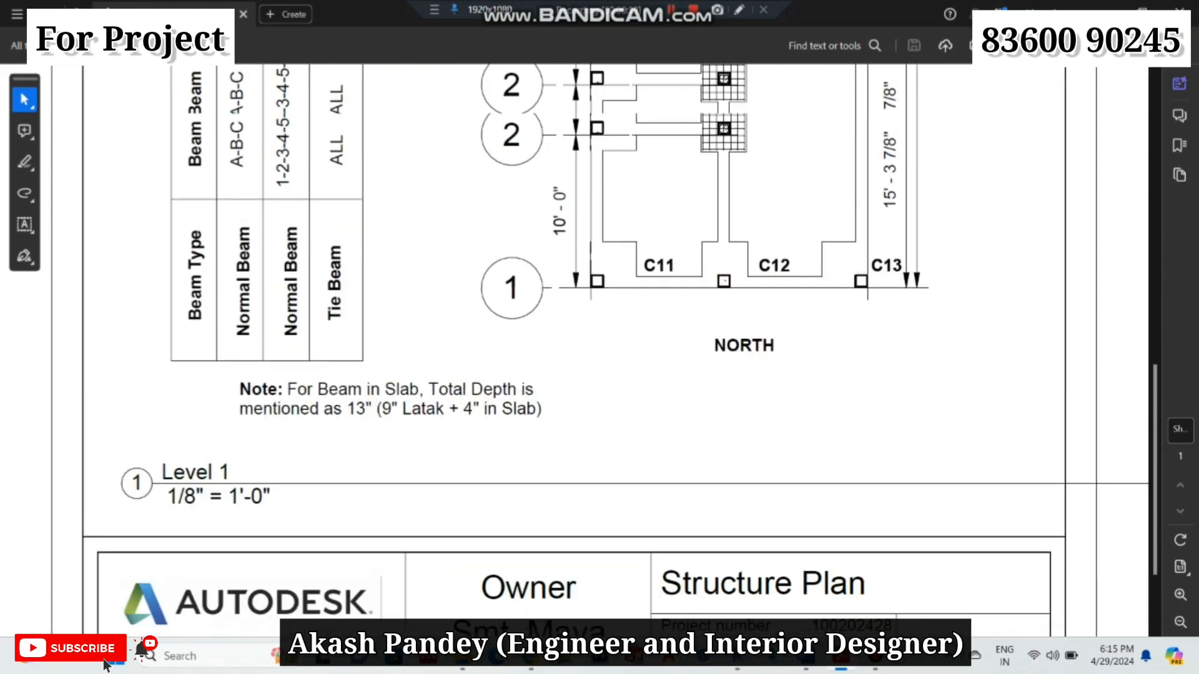
{"action": "scroll", "coordinate": [647, 350], "scroll_direction": "up", "scroll_amount": 4}
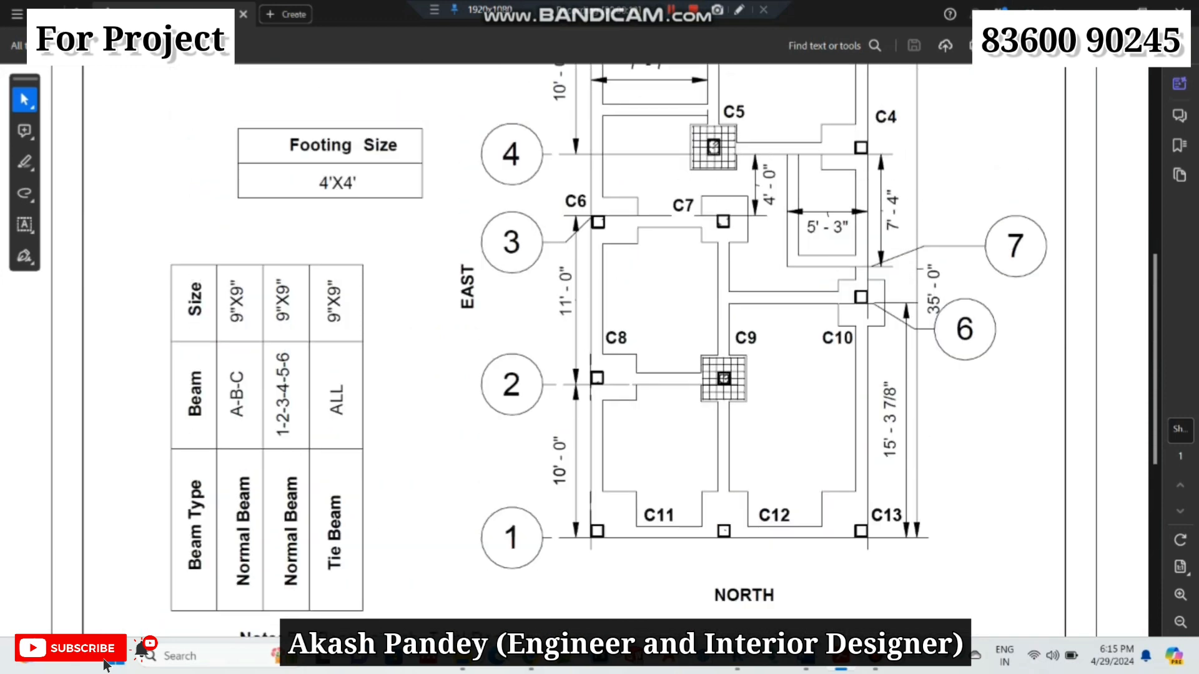
{"action": "scroll", "coordinate": [635, 350], "scroll_direction": "up", "scroll_amount": 4}
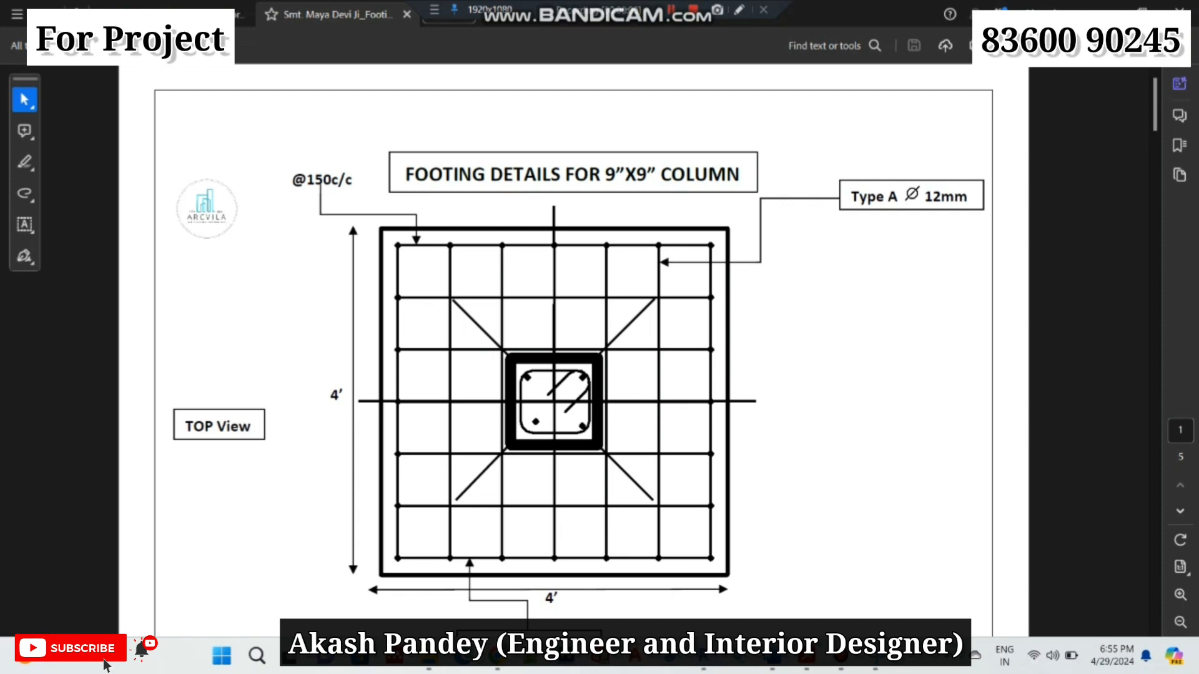
- Examine the footing details PDF for the 9"X9" column, covering its top view, reinforcement front view and level section
{"action": "scroll", "coordinate": [631, 206], "scroll_direction": "down", "scroll_amount": 1}
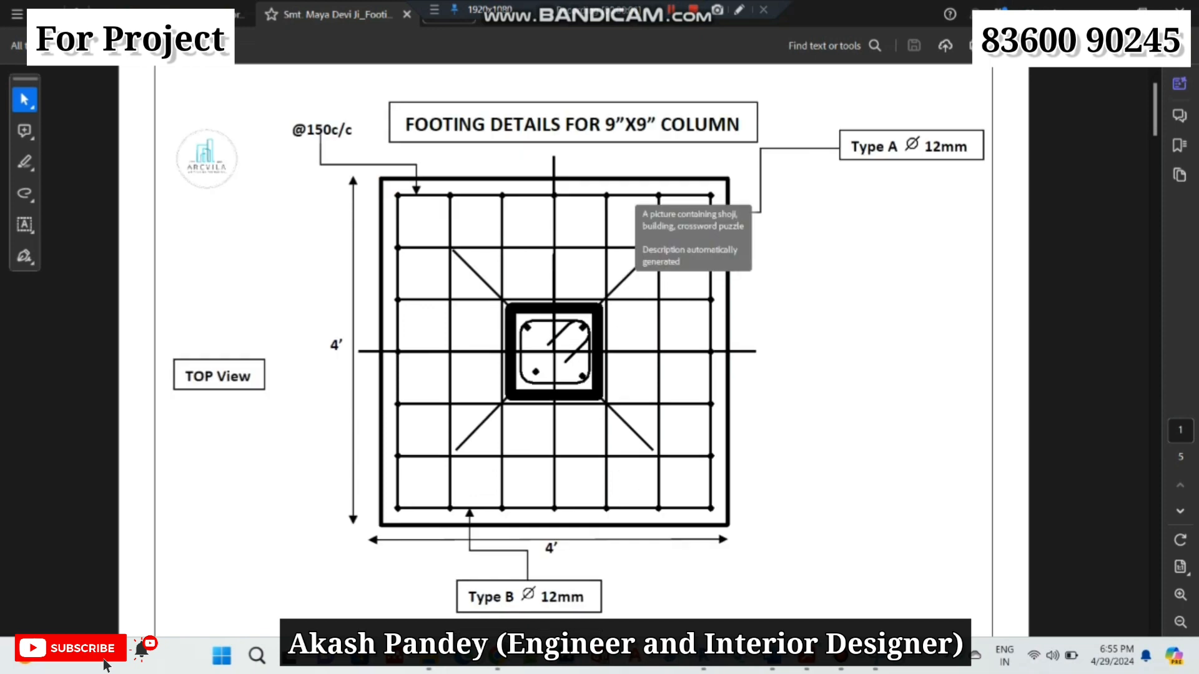
{"action": "scroll", "coordinate": [630, 206], "scroll_direction": "down", "scroll_amount": 7}
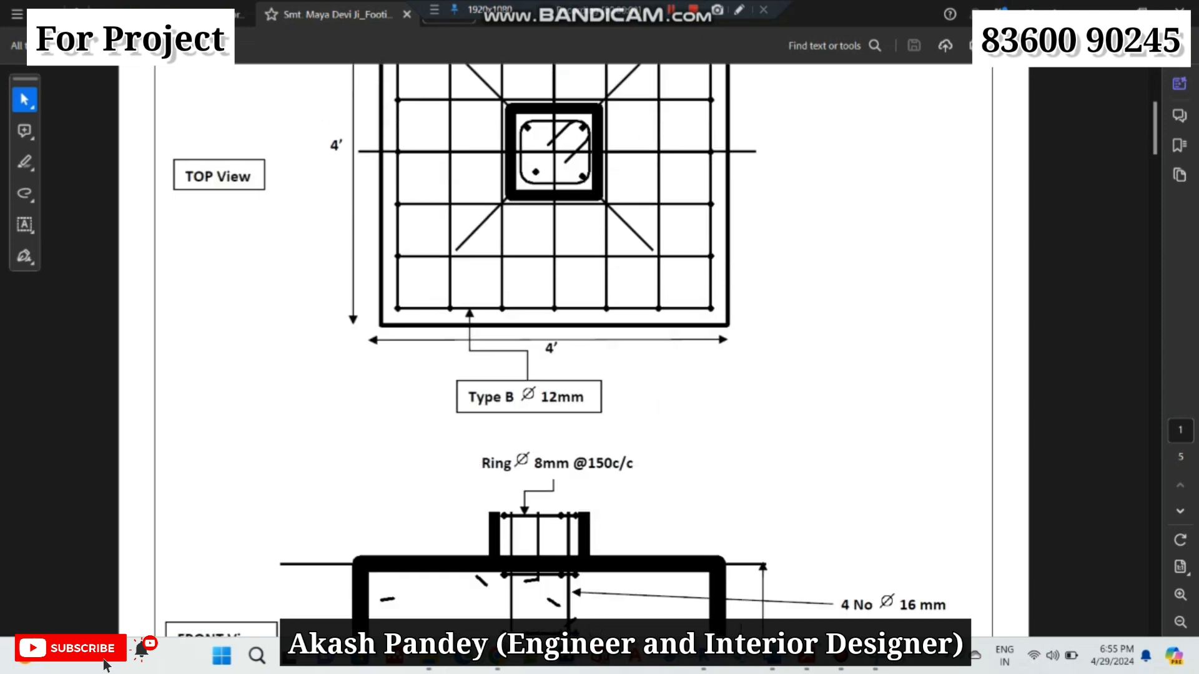
{"action": "scroll", "coordinate": [573, 350], "scroll_direction": "down", "scroll_amount": 6}
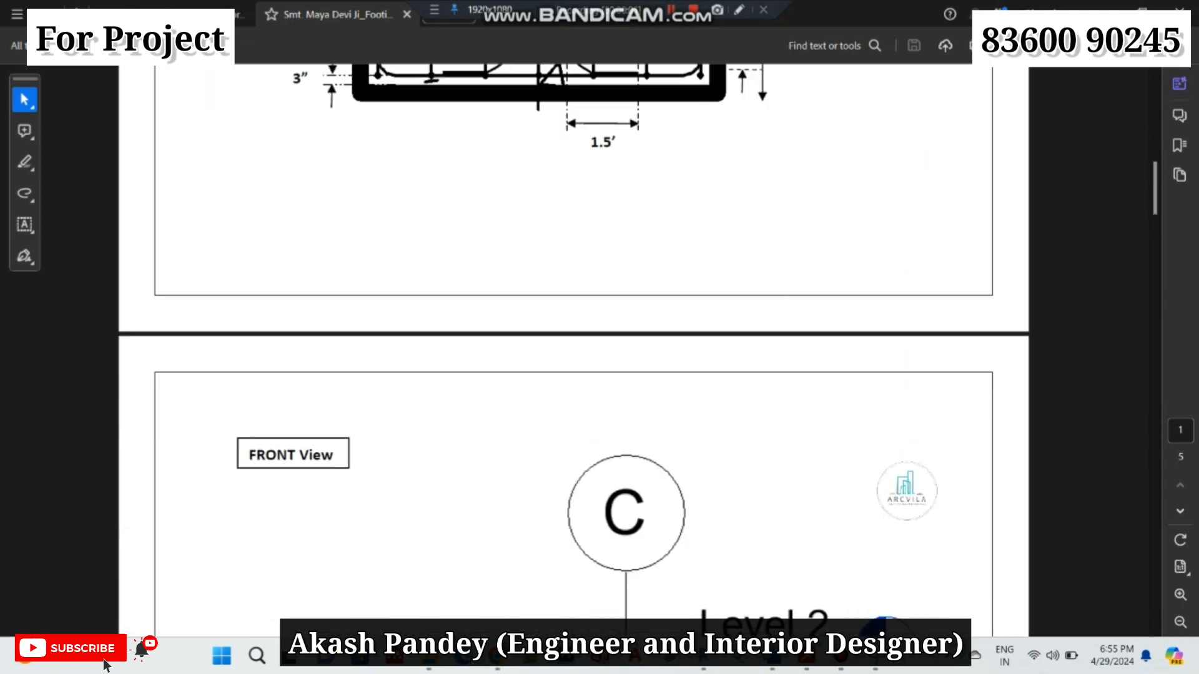
{"action": "scroll", "coordinate": [573, 350], "scroll_direction": "down", "scroll_amount": 3}
{"action": "scroll", "coordinate": [573, 350], "scroll_direction": "down", "scroll_amount": 5}
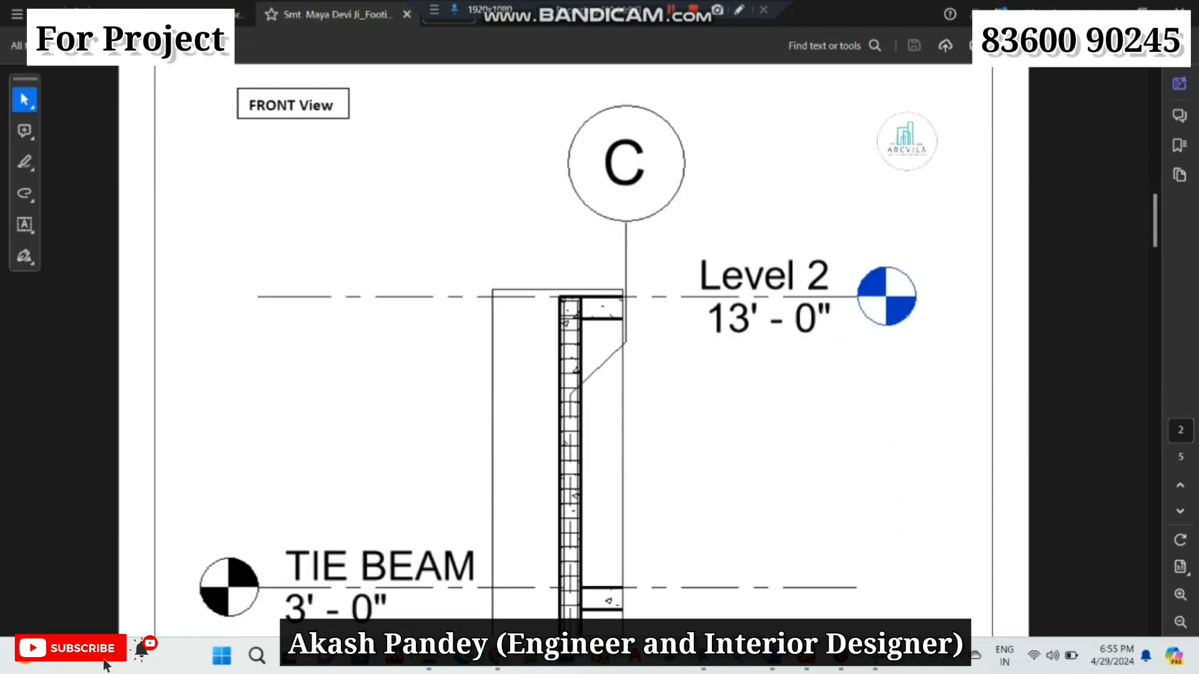
{"action": "scroll", "coordinate": [880, 362], "scroll_direction": "down", "scroll_amount": 5}
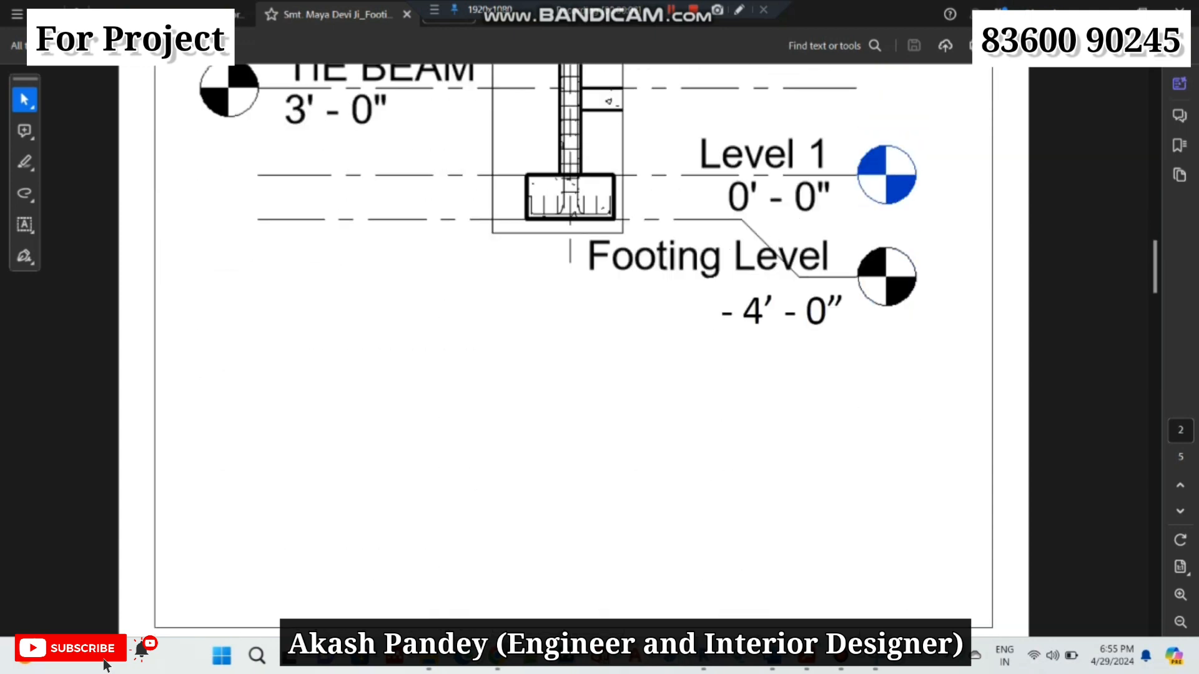
{"action": "scroll", "coordinate": [781, 328], "scroll_direction": "down", "scroll_amount": 1}
- Examine the 9"X12" column footing details, level section, corner footing layouts, tie beam notes and title block in the PDF
{"action": "scroll", "coordinate": [574, 349], "scroll_direction": "down", "scroll_amount": 15}
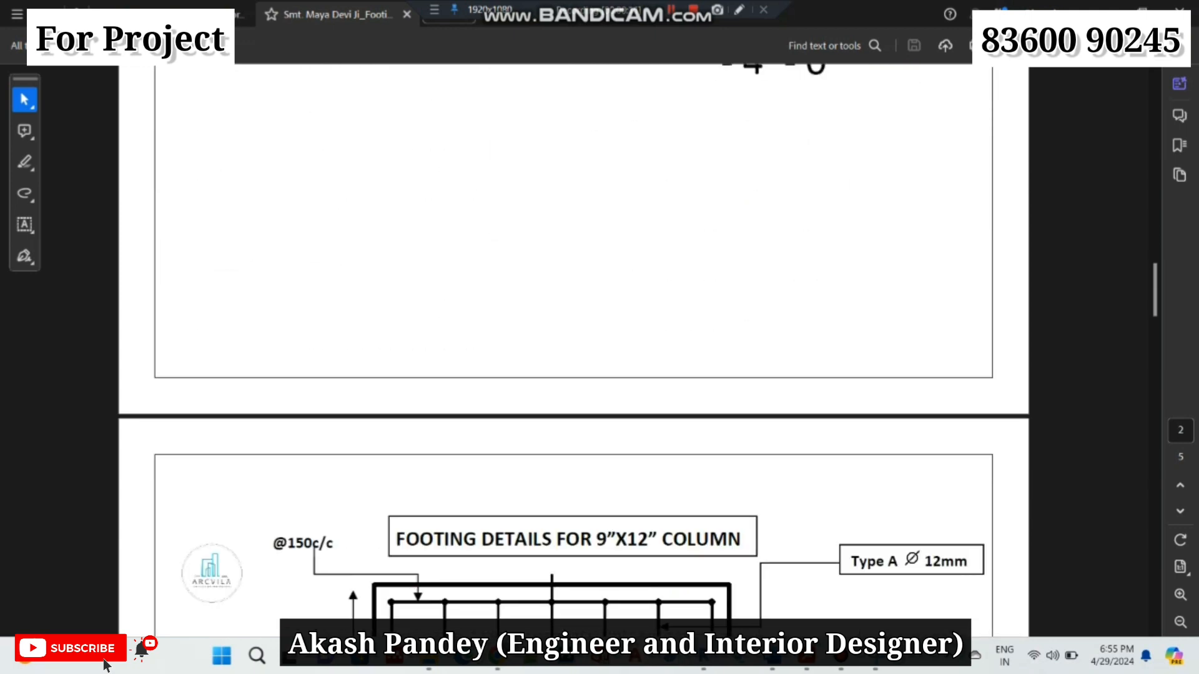
{"action": "scroll", "coordinate": [573, 349], "scroll_direction": "down", "scroll_amount": 13}
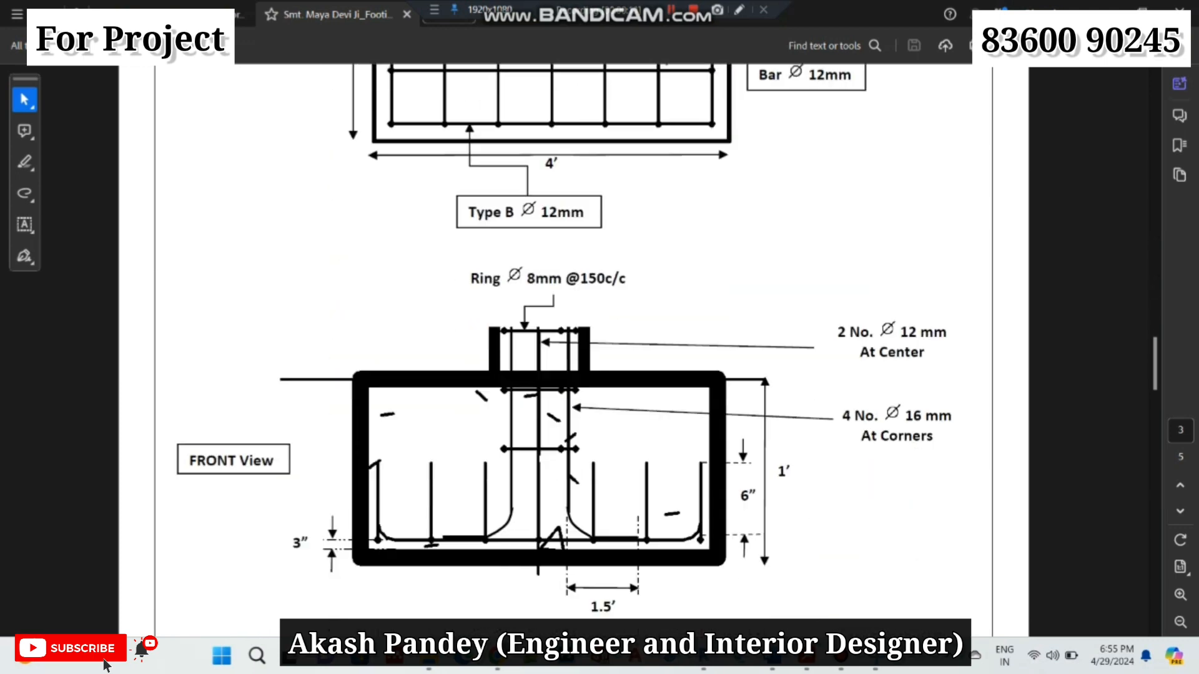
{"action": "scroll", "coordinate": [573, 350], "scroll_direction": "down", "scroll_amount": 18}
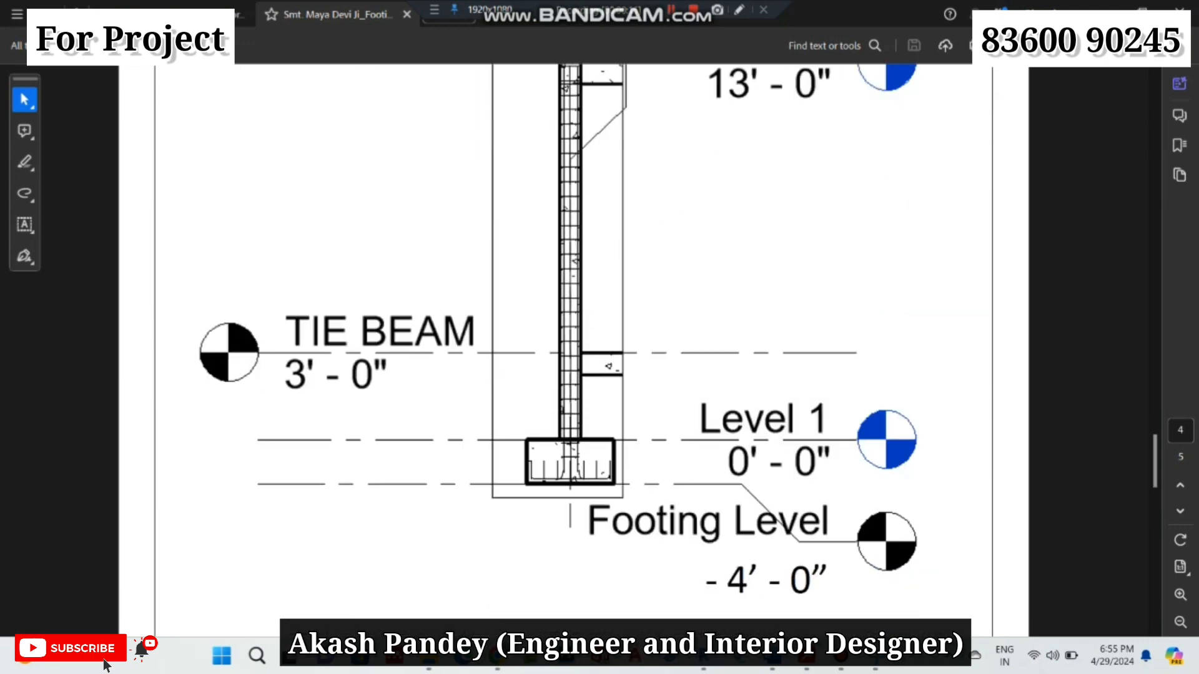
{"action": "scroll", "coordinate": [574, 350], "scroll_direction": "down", "scroll_amount": 6}
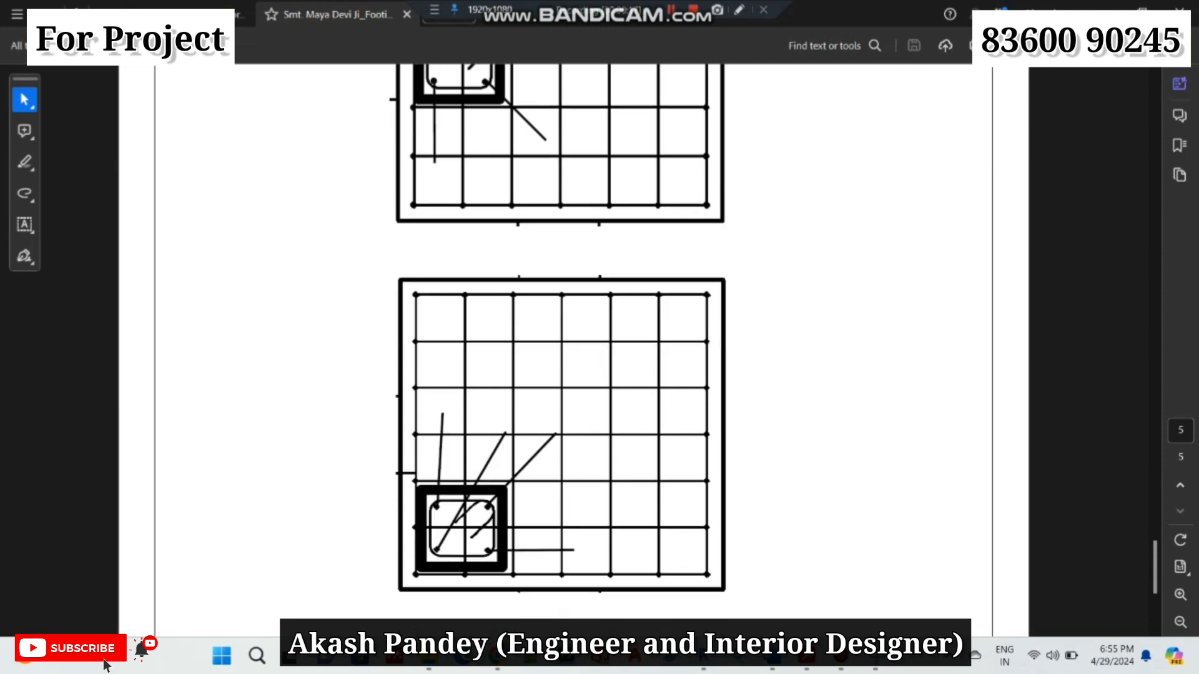
{"action": "scroll", "coordinate": [573, 350], "scroll_direction": "down", "scroll_amount": 1}
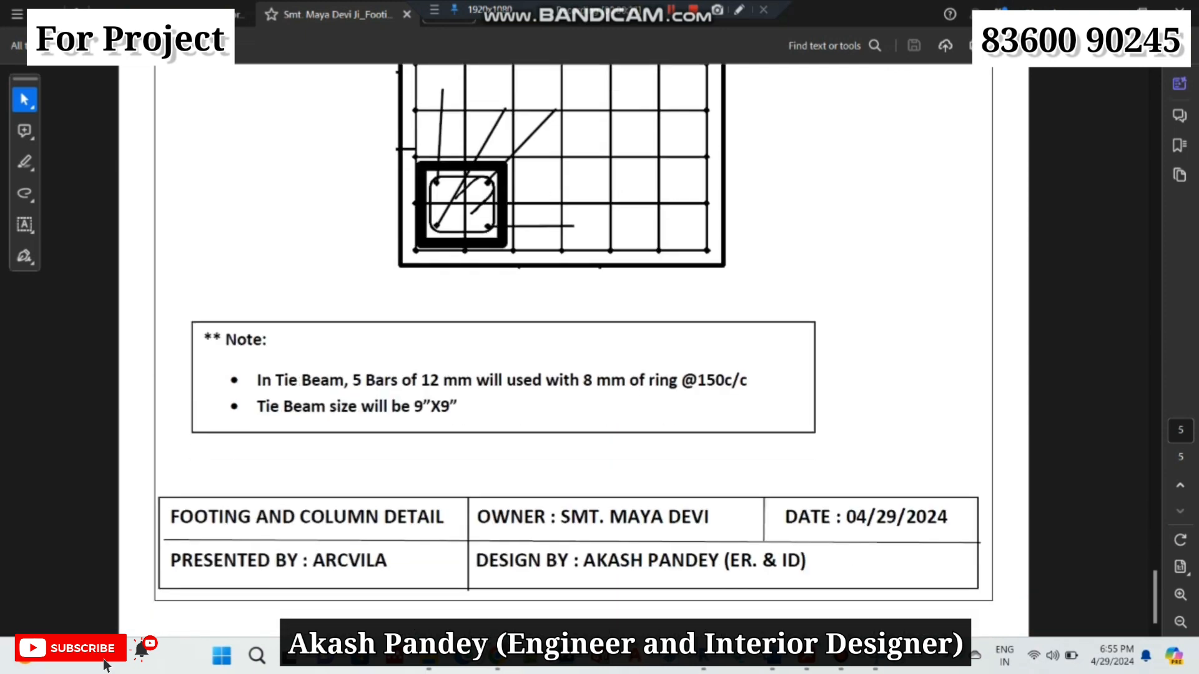
{"action": "scroll", "coordinate": [573, 349], "scroll_direction": "up", "scroll_amount": 2}
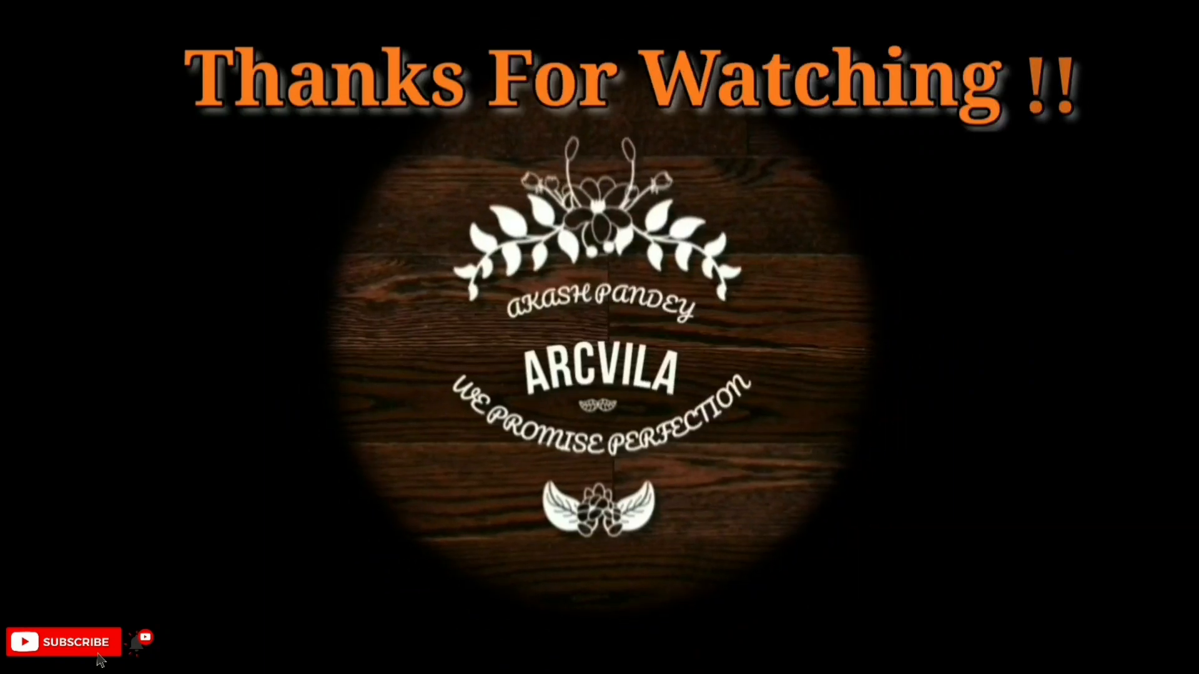